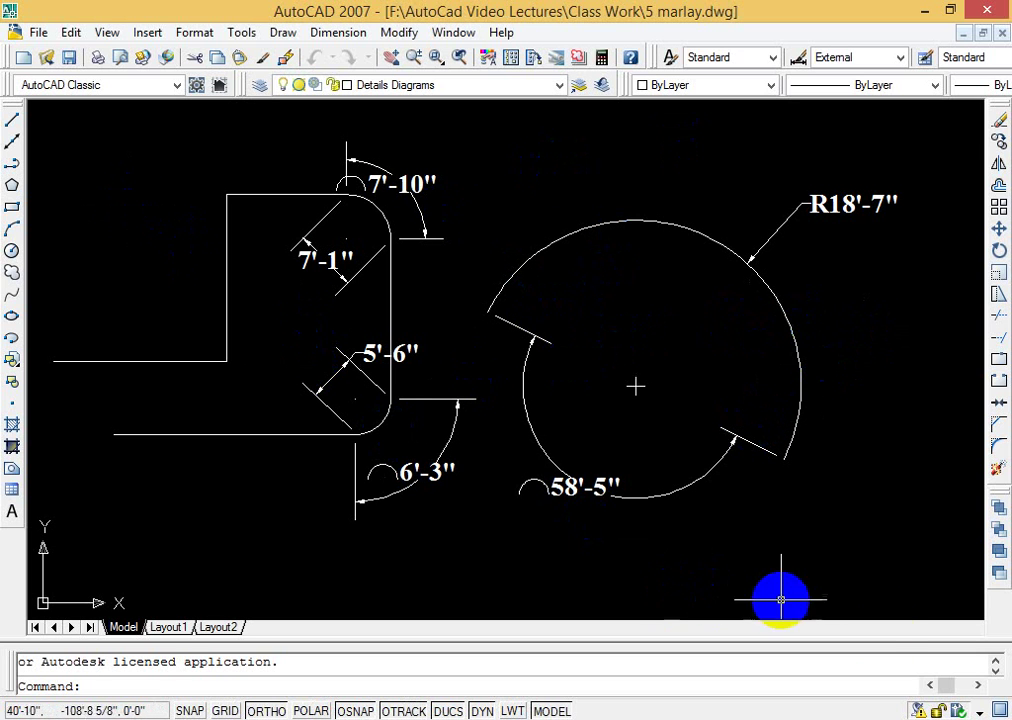
Step: Pan the drawing until the R10' radius-dimensioned circle is centred in the view
type("p")
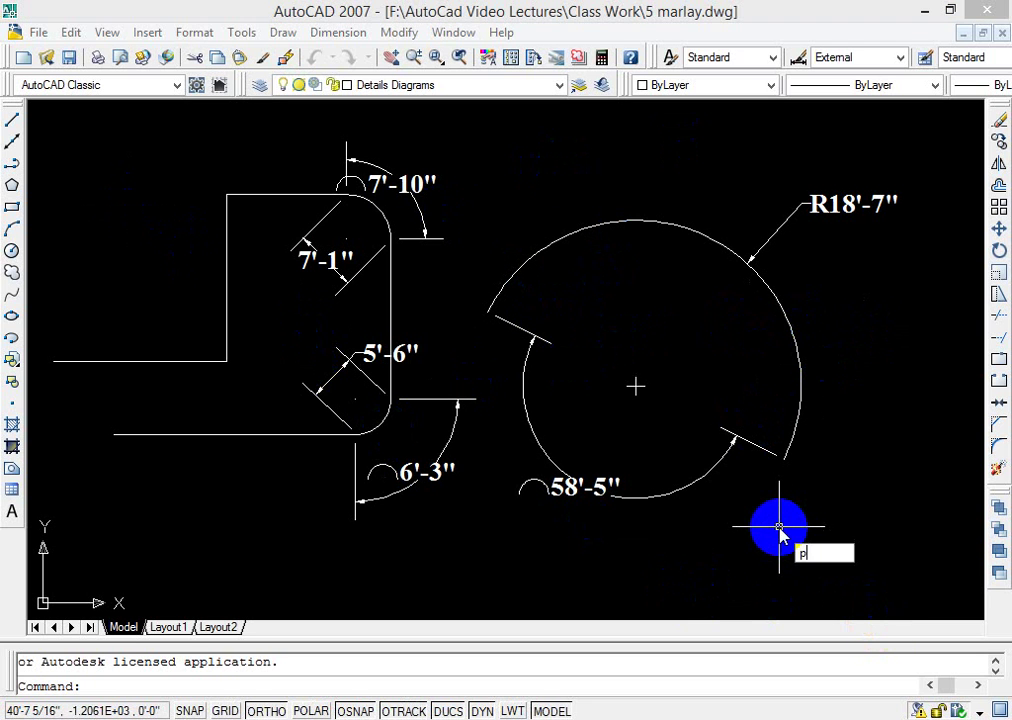
key("Return")
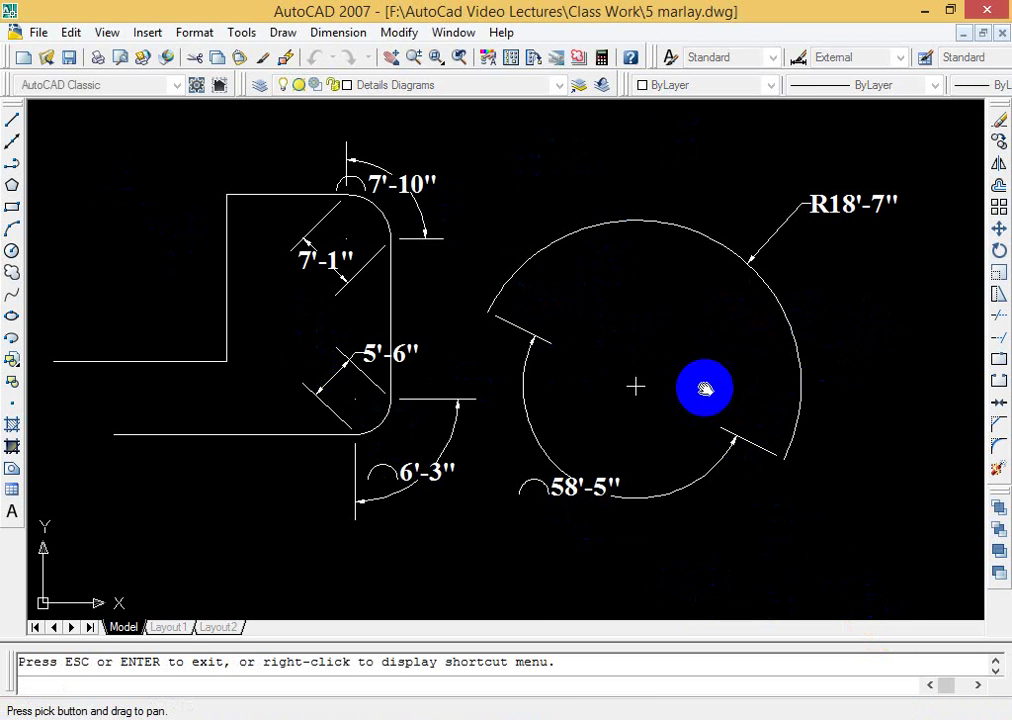
mouse_move(867, 542)
left_mouse_down()
mouse_move(791, 418)
mouse_move(758, 239)
left_mouse_up()
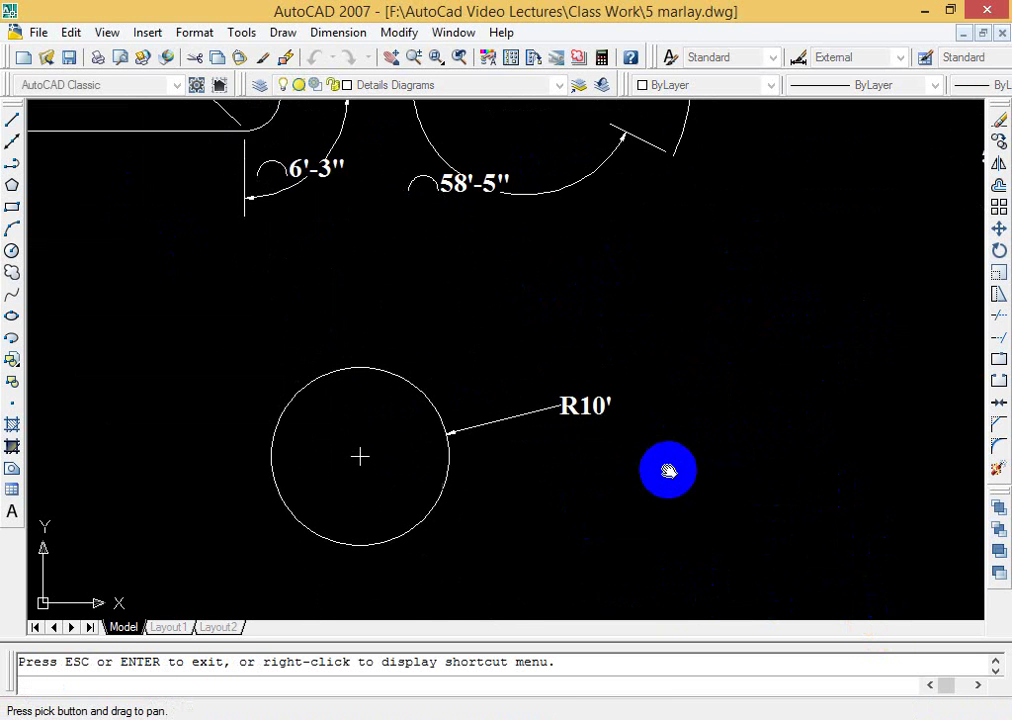
mouse_move(666, 470)
left_mouse_down()
mouse_move(707, 337)
mouse_move(746, 322)
left_mouse_up()
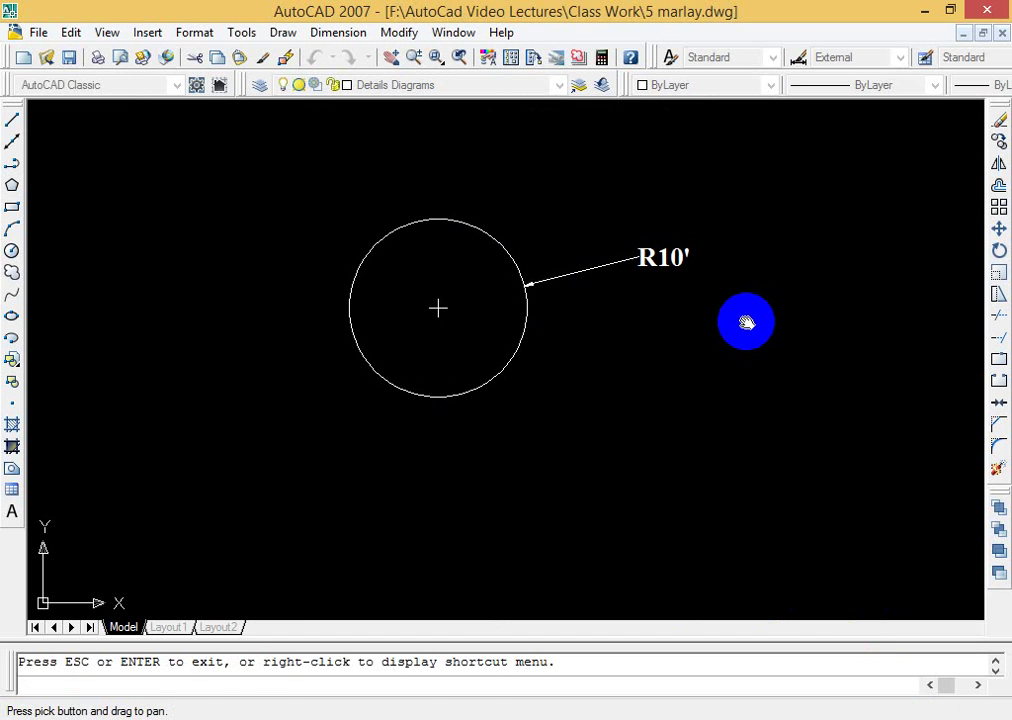
key("Escape")
type("j")
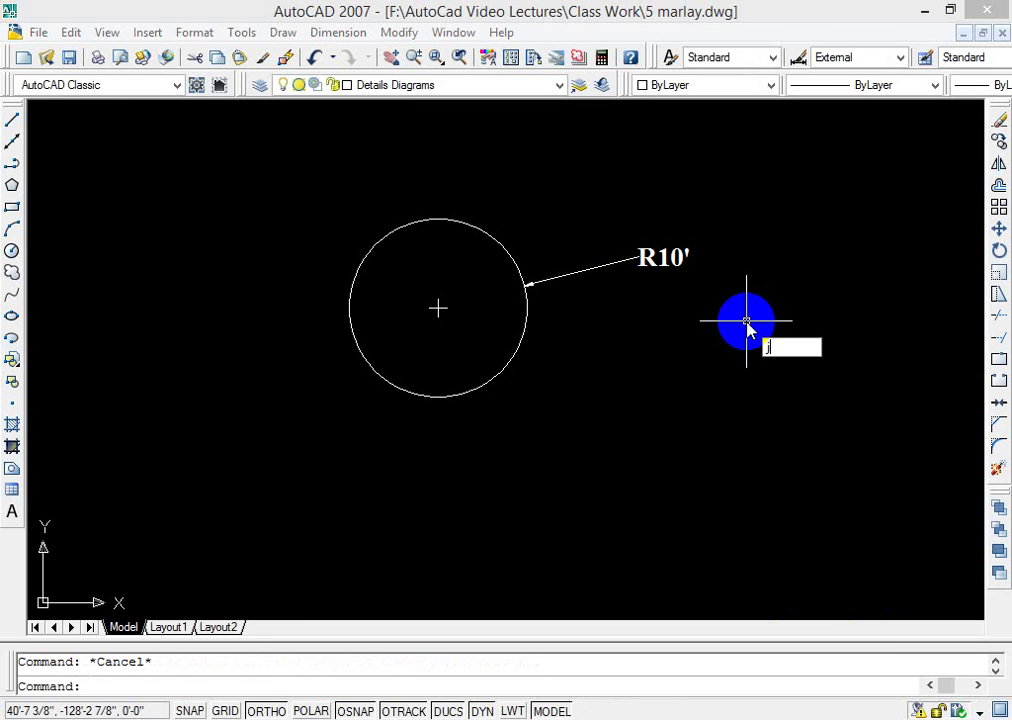
type("doo")
key("BackSpace")
key("Return")
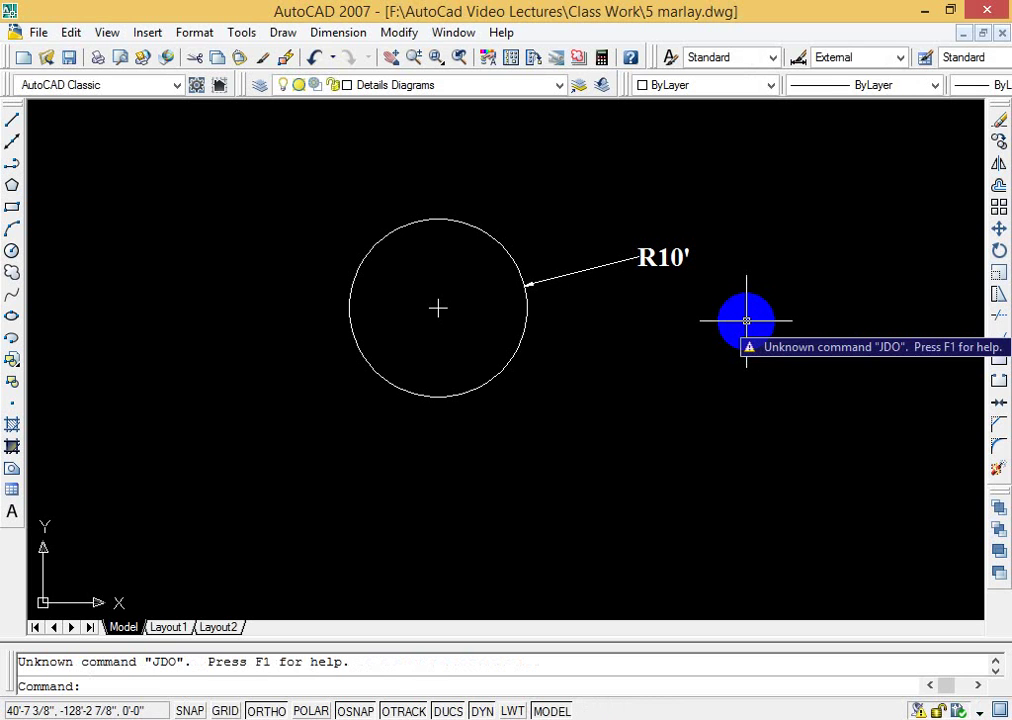
key("Escape")
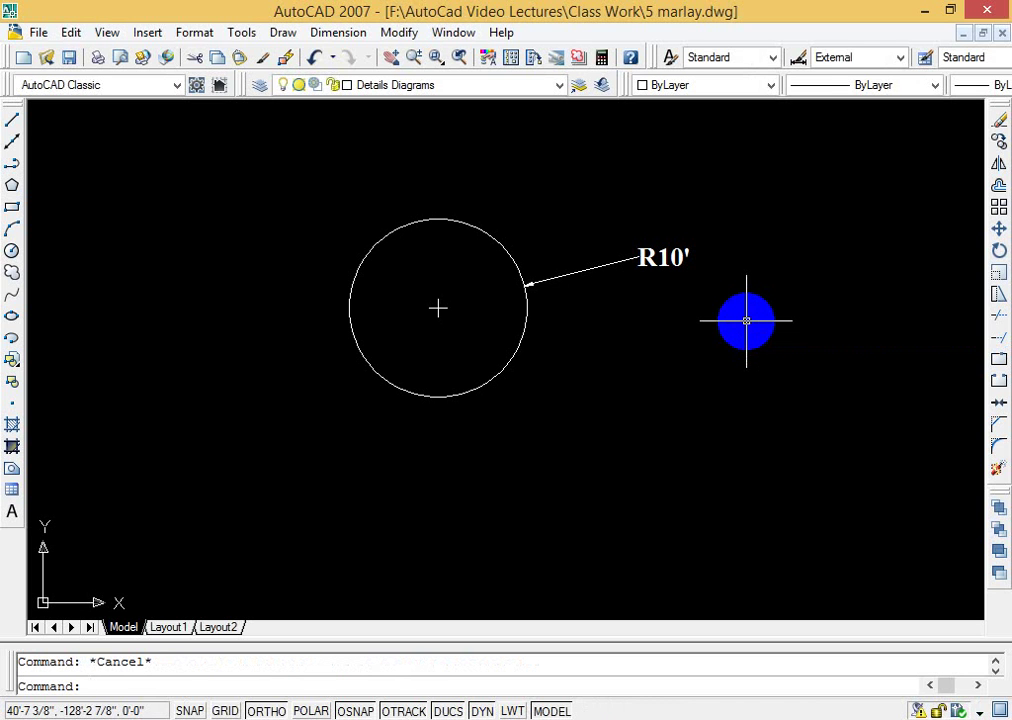
type("djo")
key("Return")
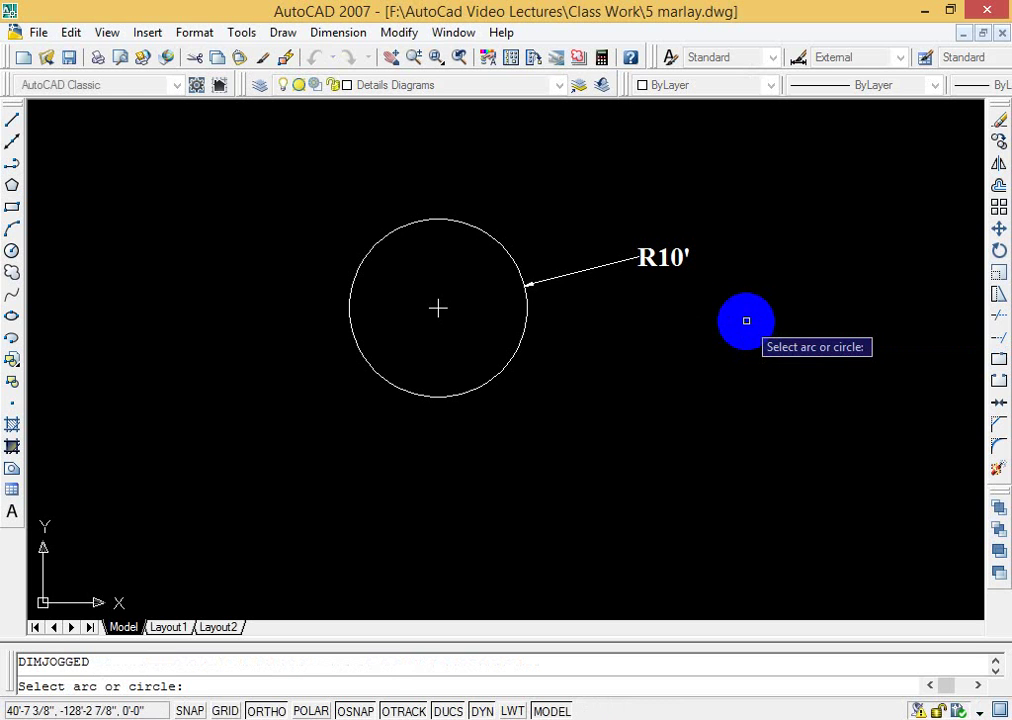
left_click(475, 227)
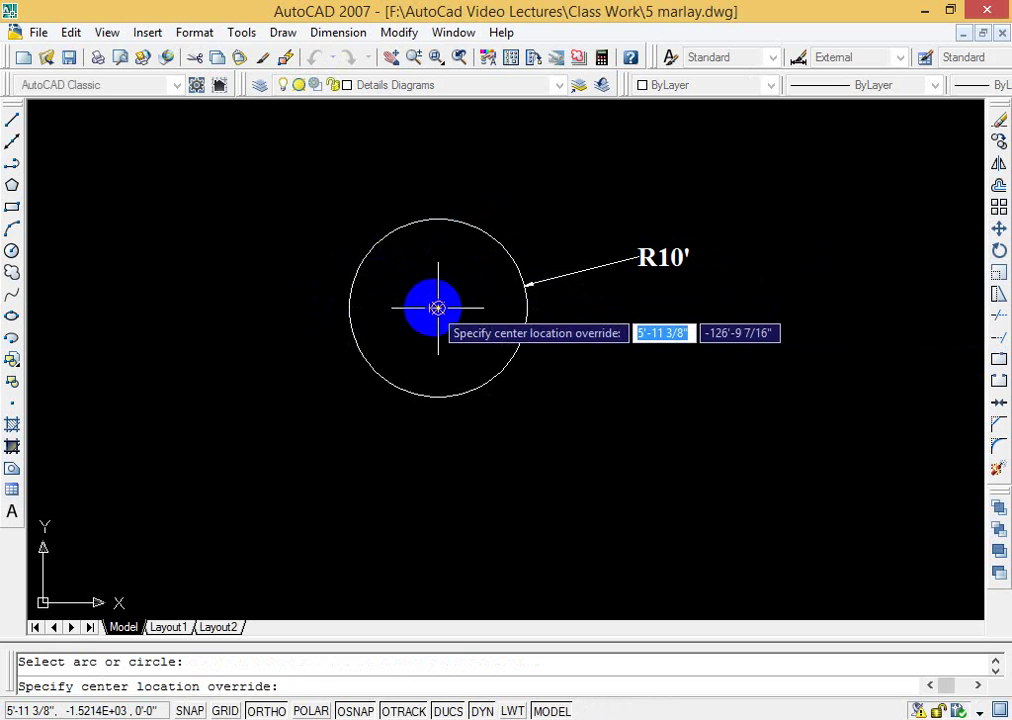
left_click(437, 308)
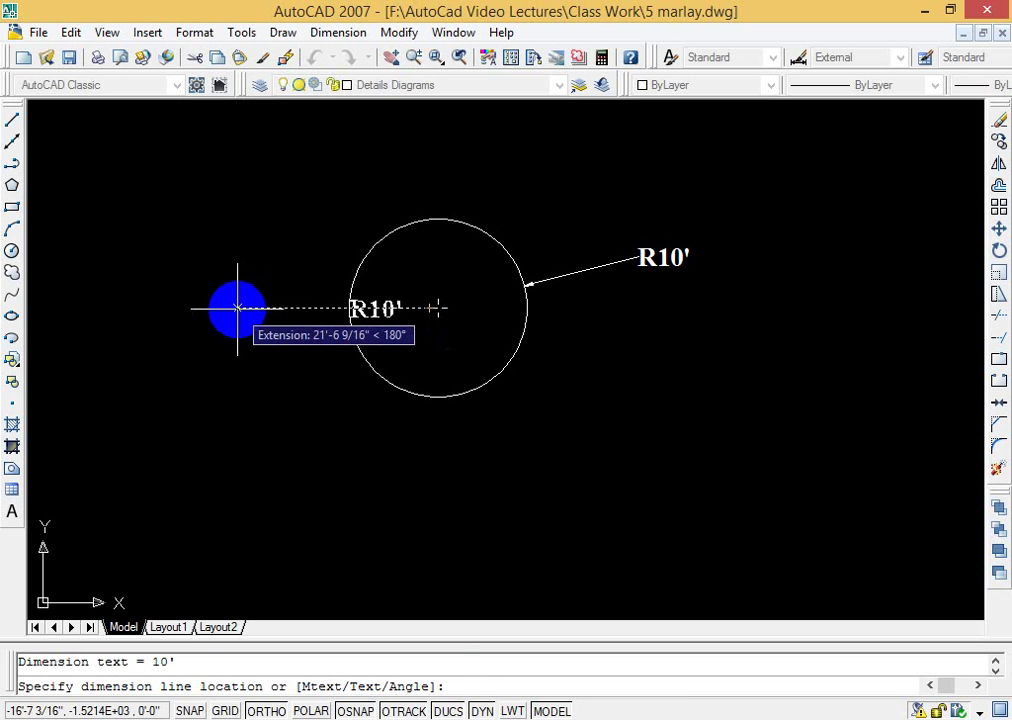
left_click(237, 308)
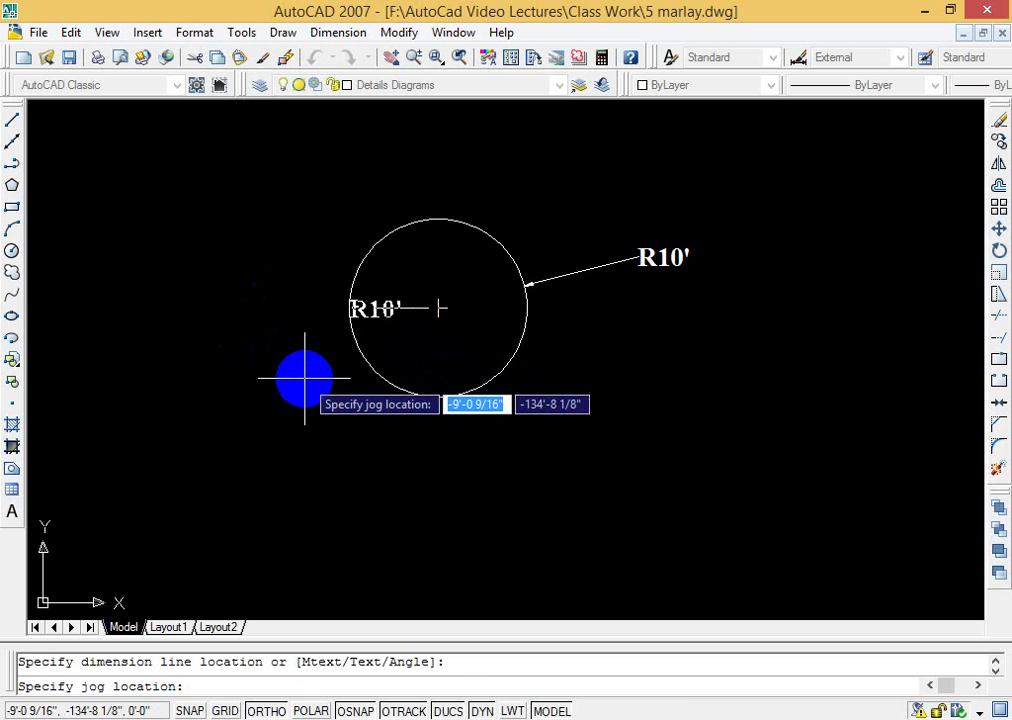
left_click(305, 378)
type("s")
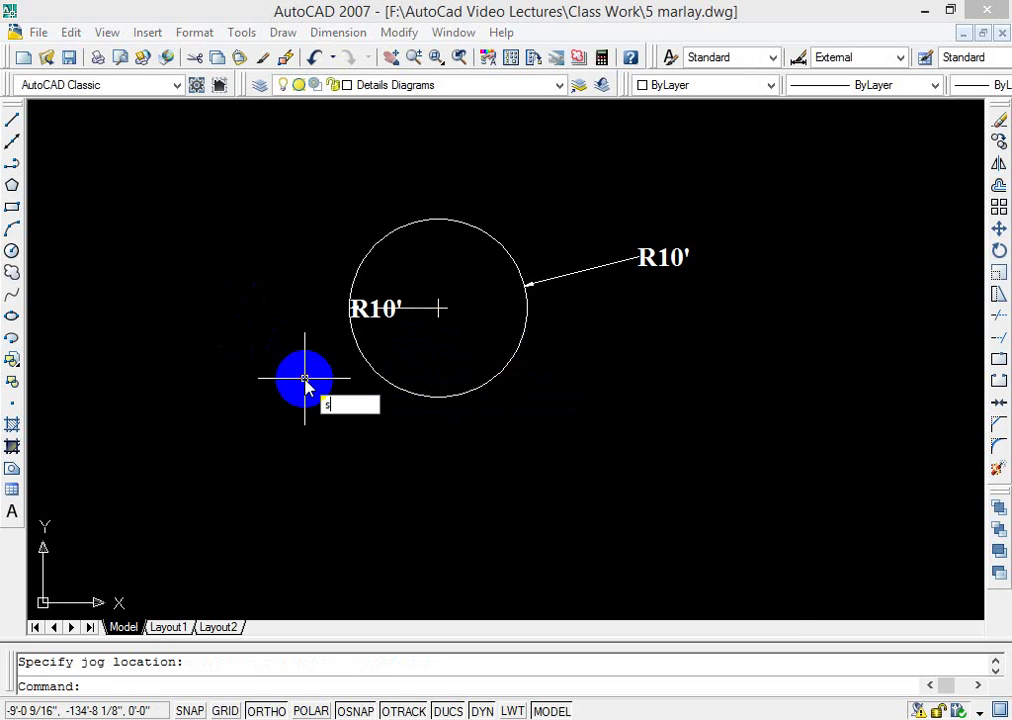
key("BackSpace")
left_click(341, 414)
left_click(390, 522)
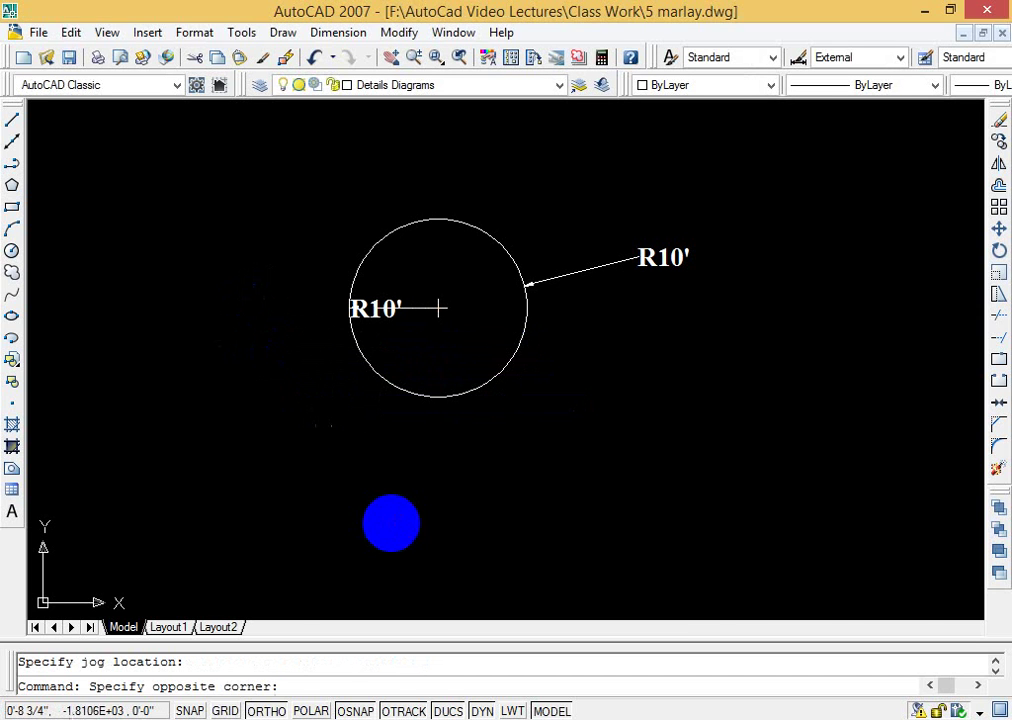
key("Escape")
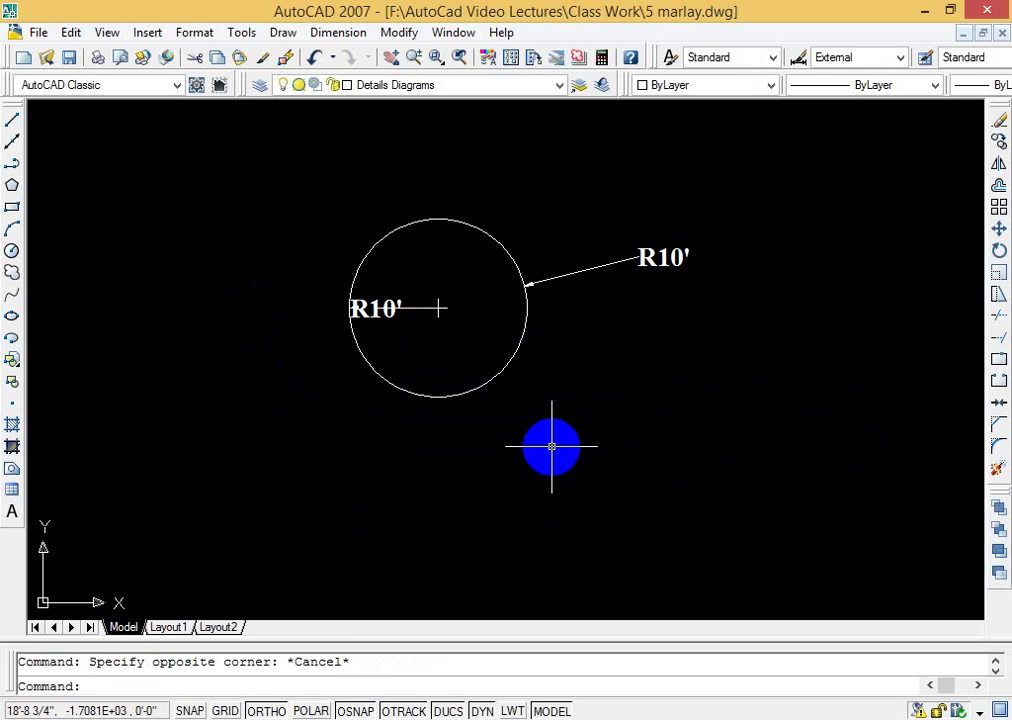
left_click(403, 308)
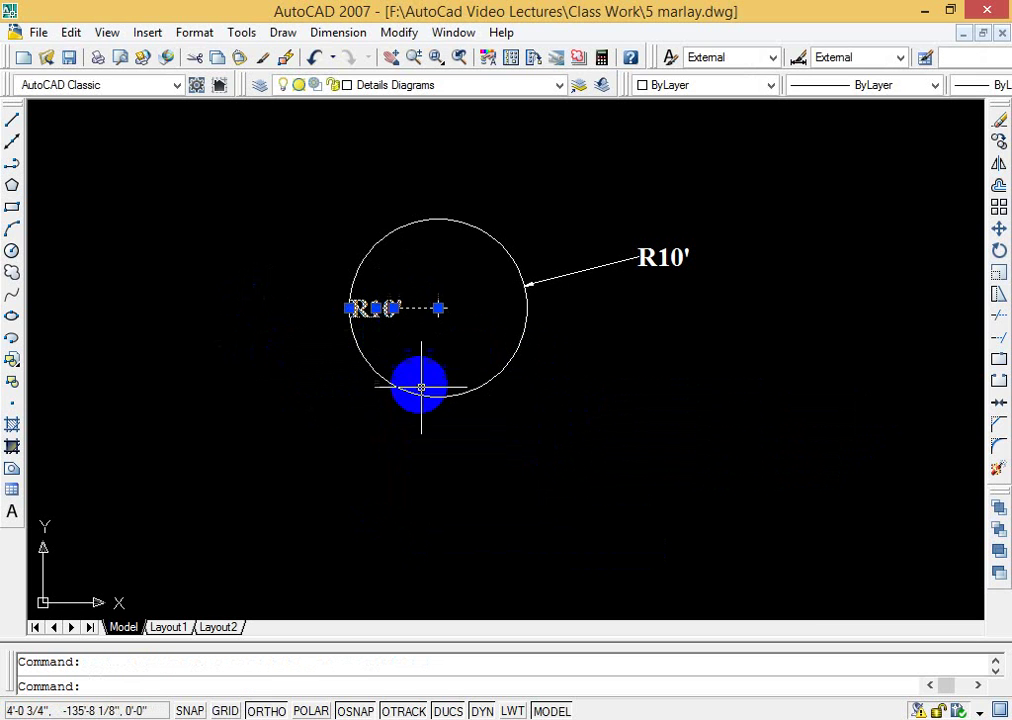
key("Delete")
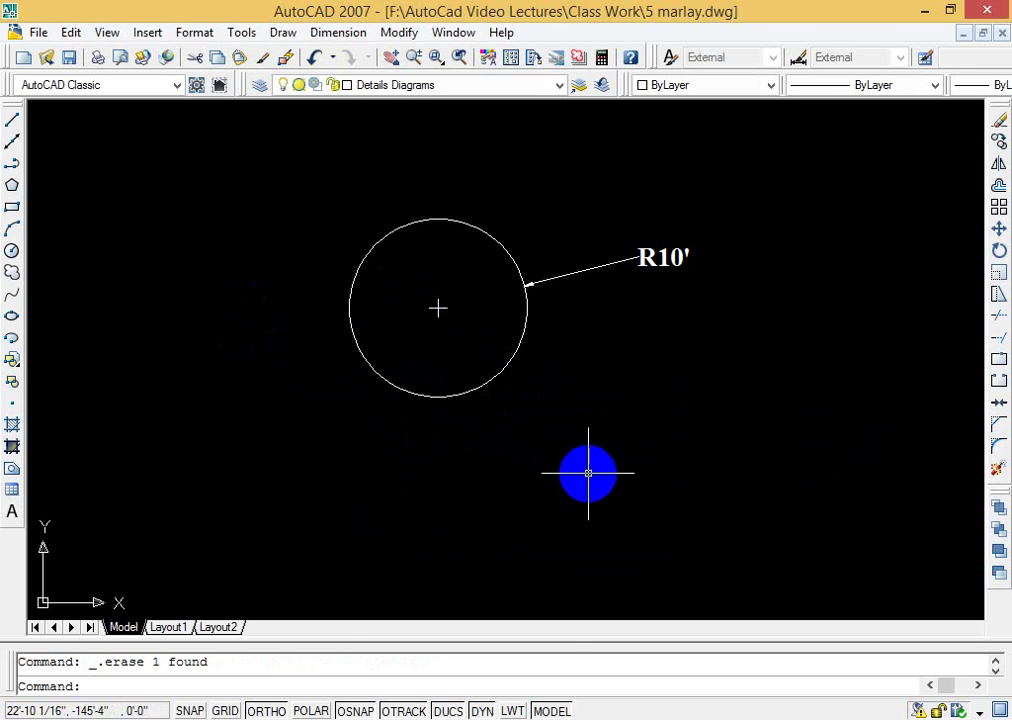
Step: Add a jogged R10' radius dimension inside the circle, jogging toward its lower-left edge
type("d")
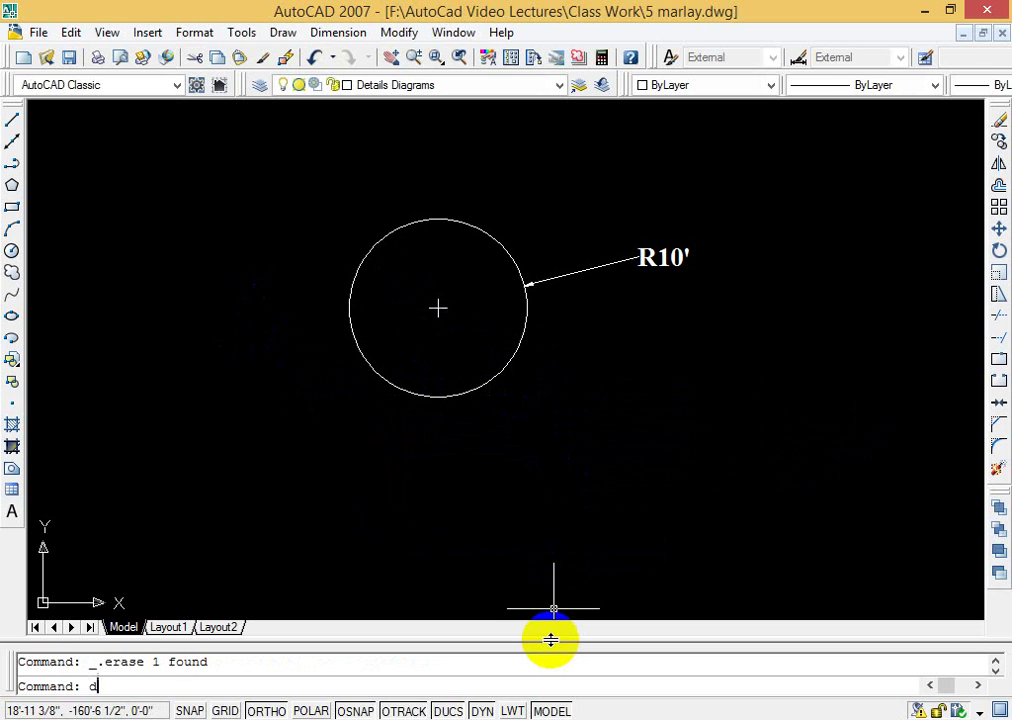
type("jo")
key("Return")
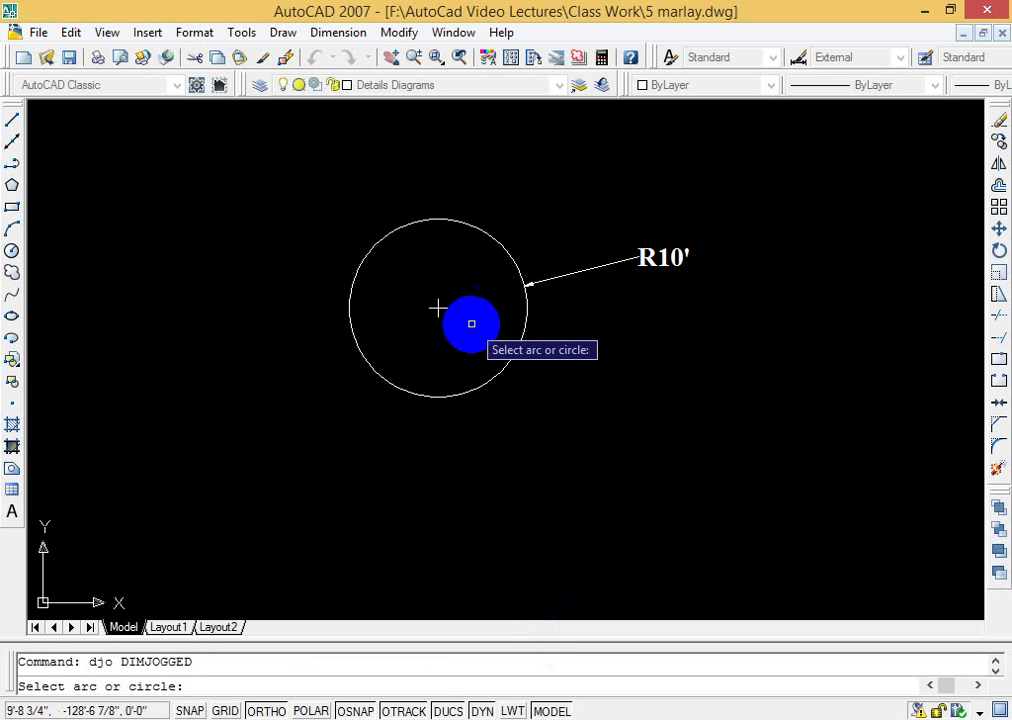
left_click(498, 373)
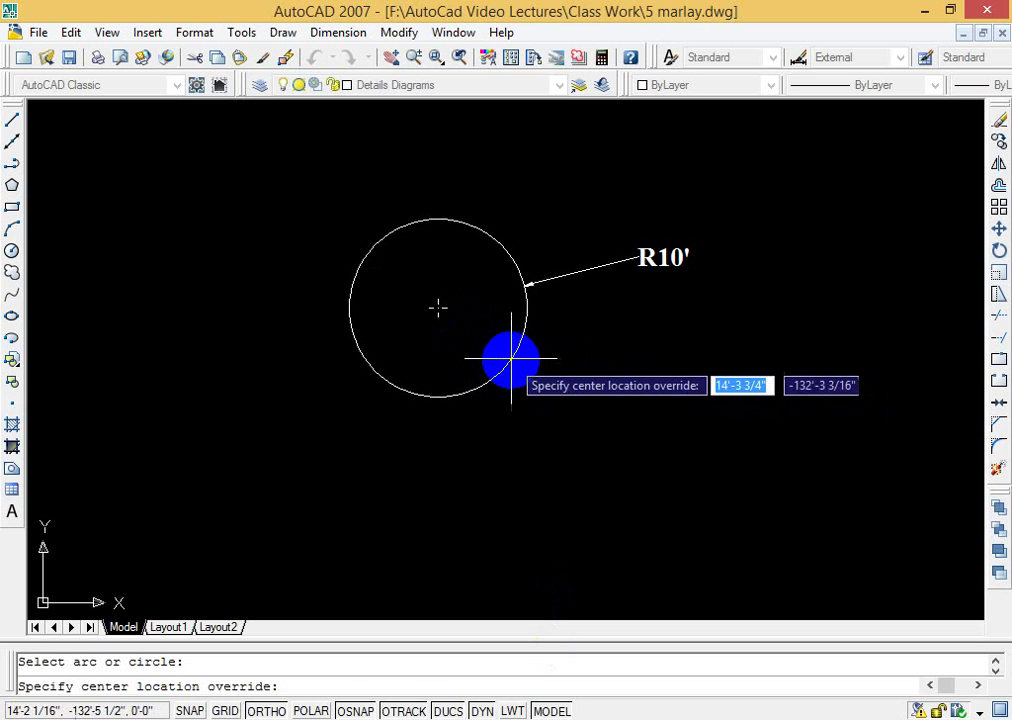
left_click(512, 355)
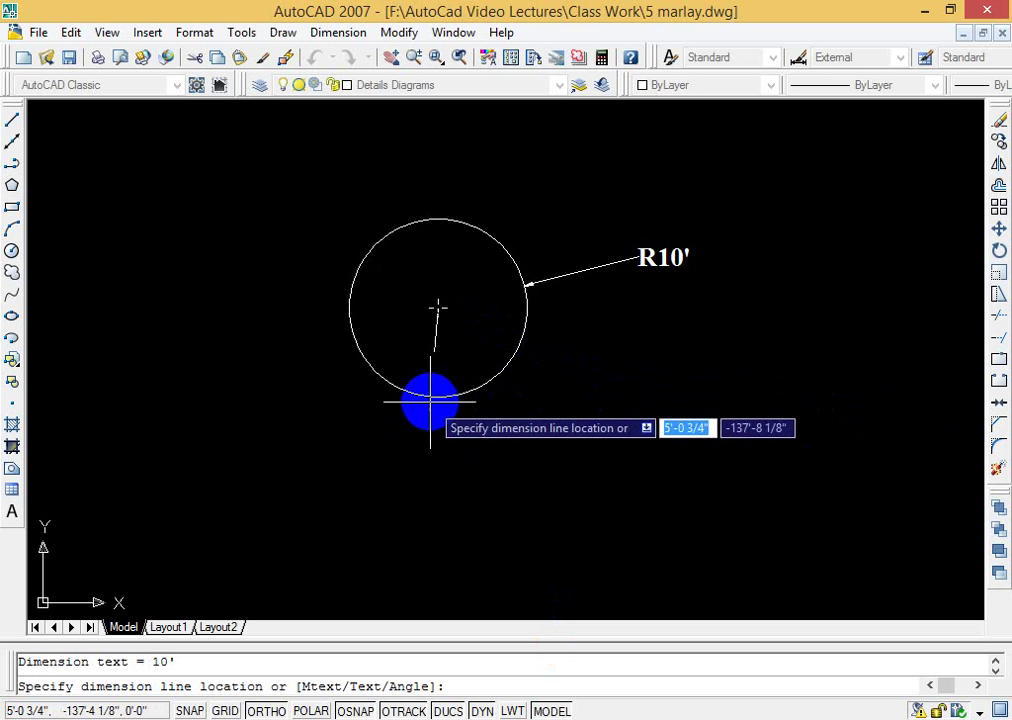
left_click(427, 338)
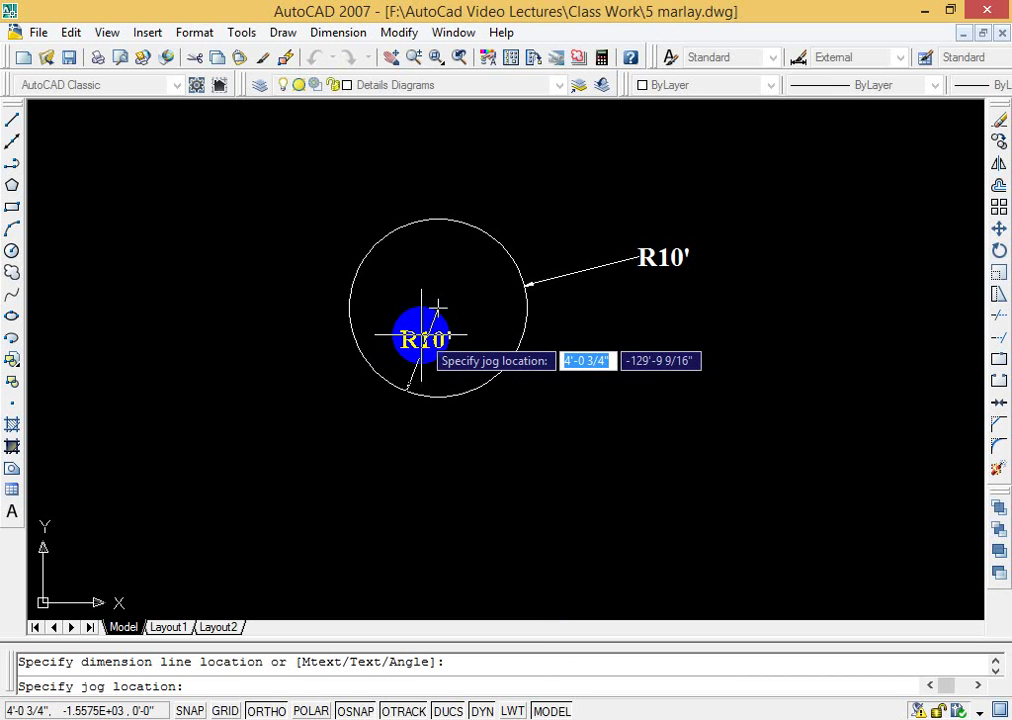
left_click(414, 342)
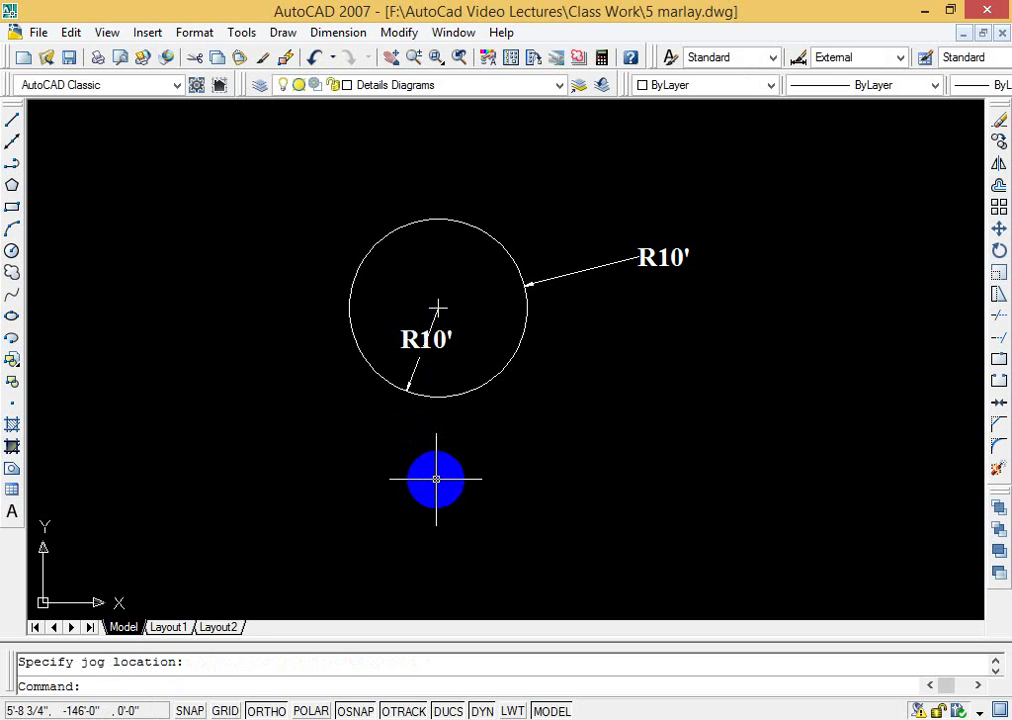
type("dimarc")
key("Return")
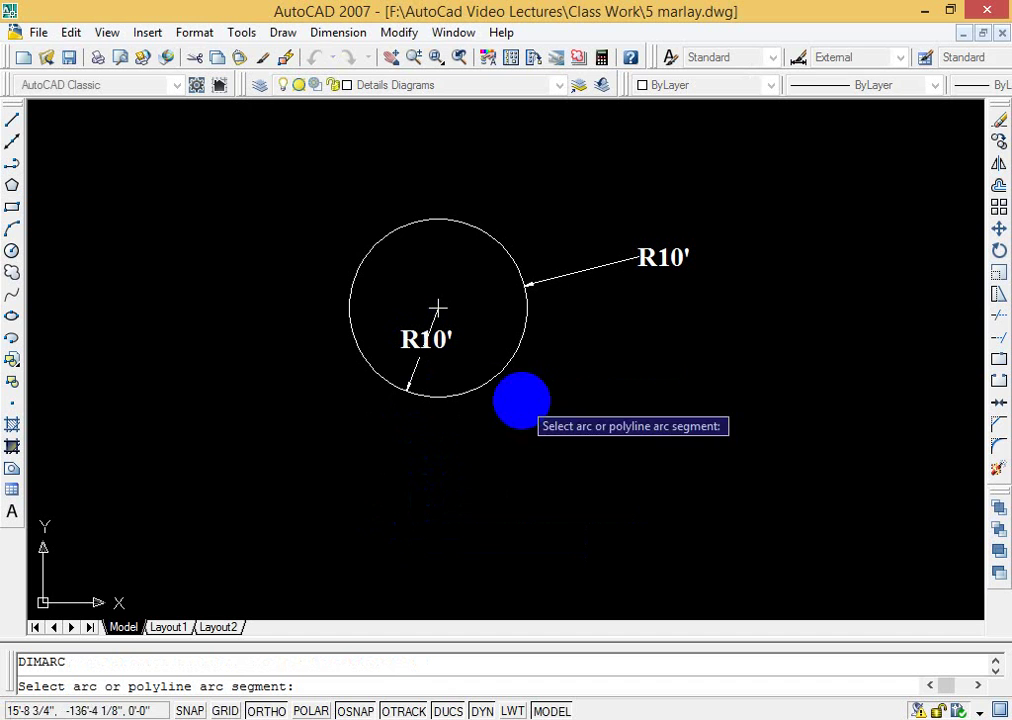
left_click(513, 357)
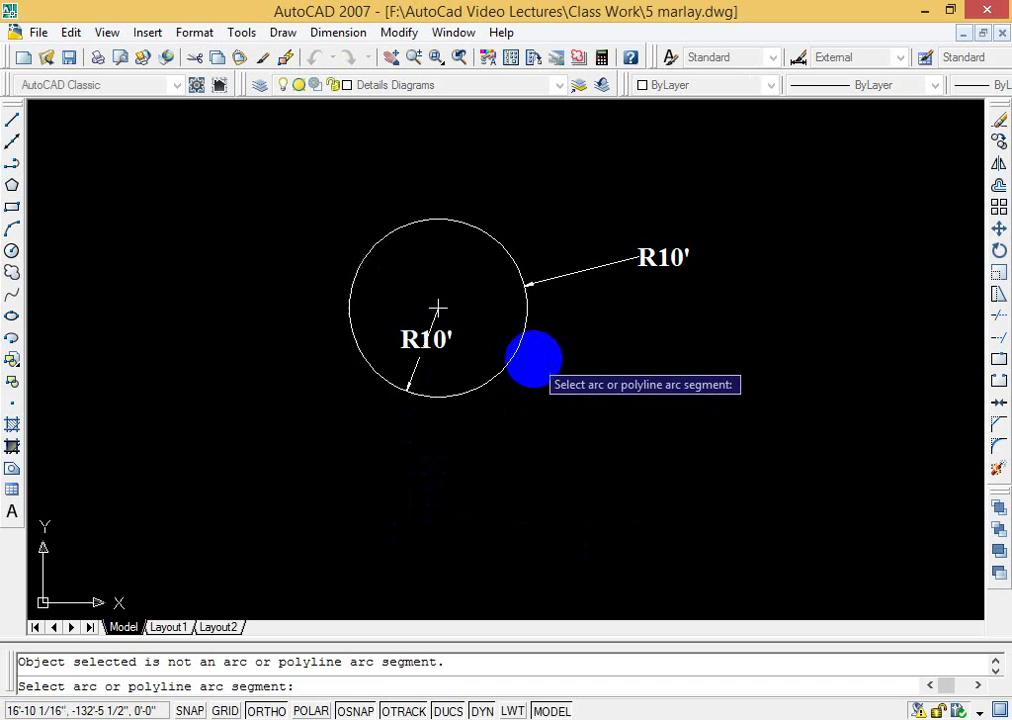
key("Escape")
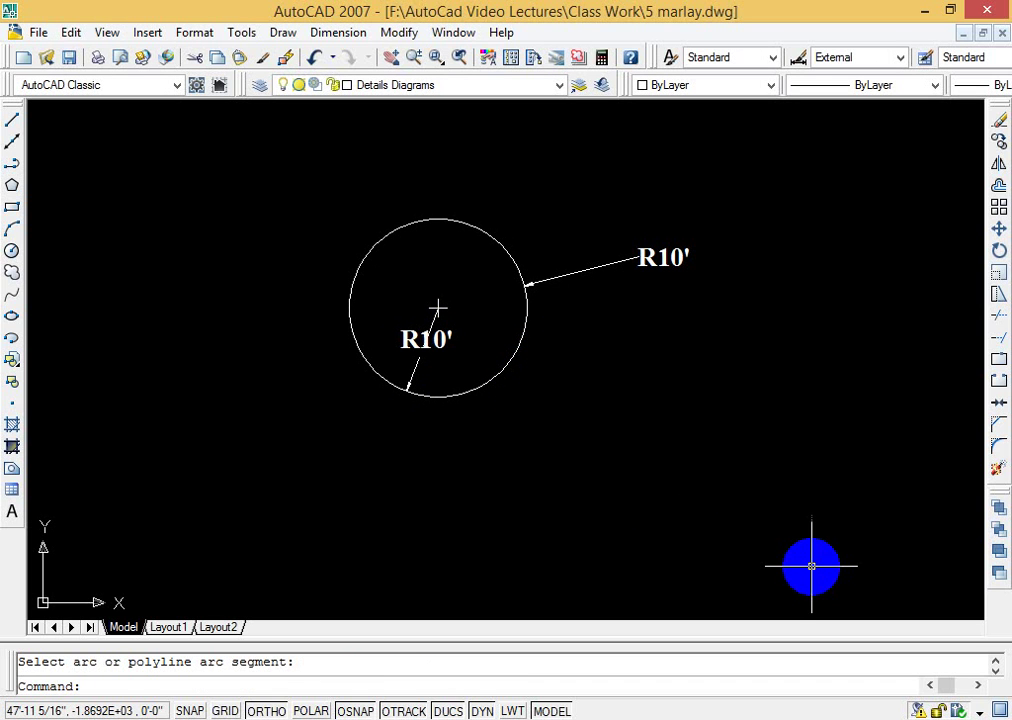
key("Escape")
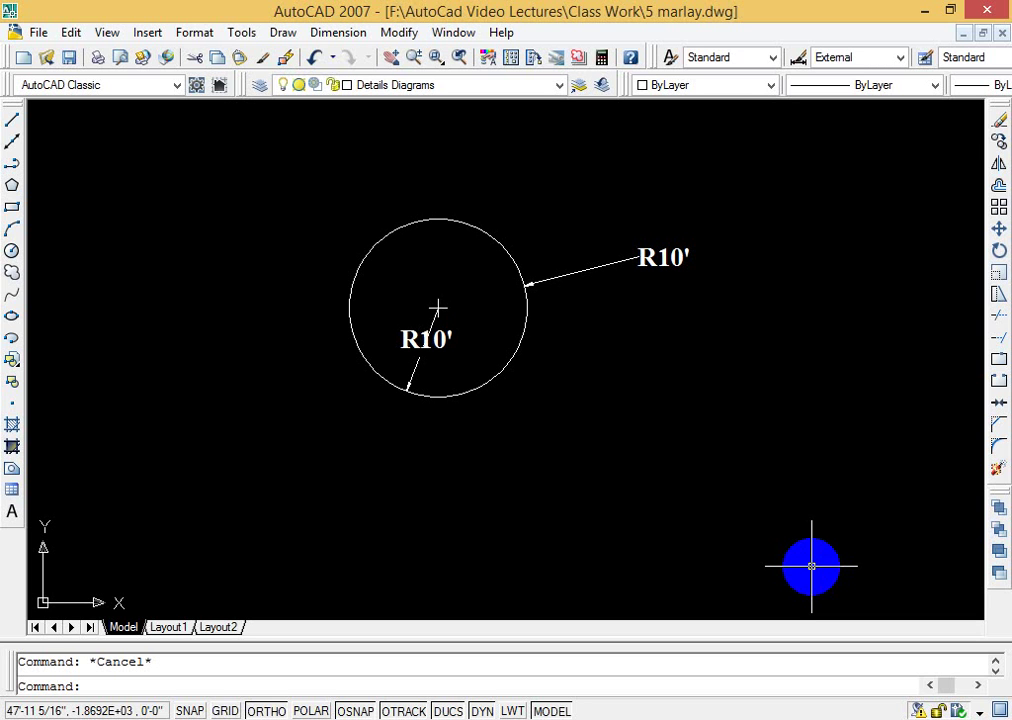
Step: Dimension the circle's diameter as Ø20' with the leader placed to its lower right
type("ddi")
key("Return")
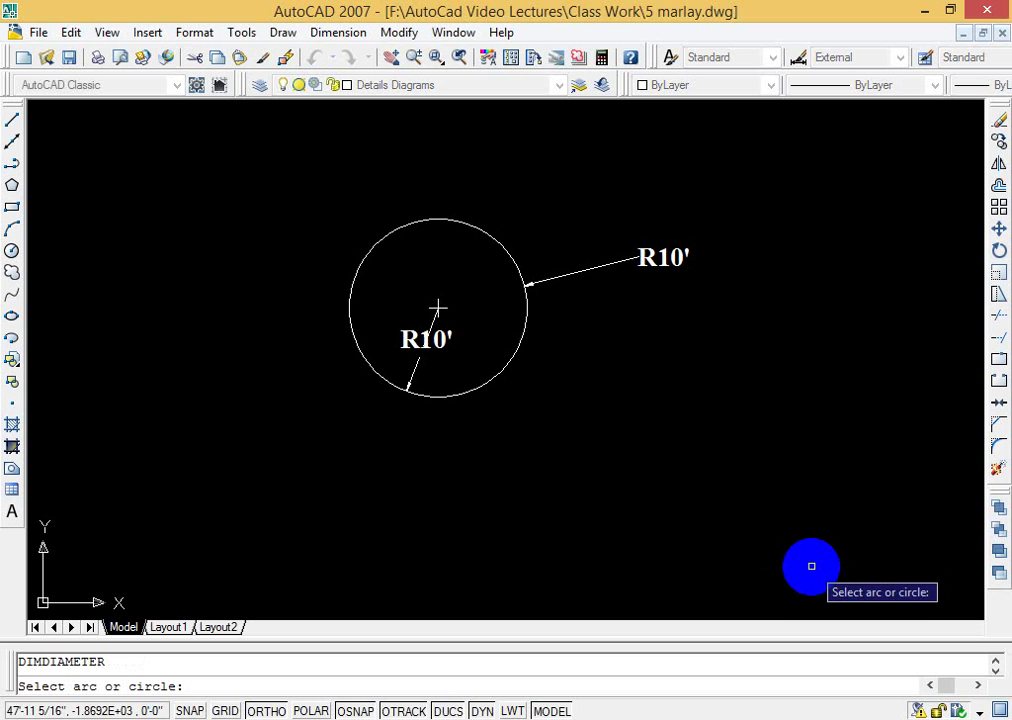
left_click(526, 335)
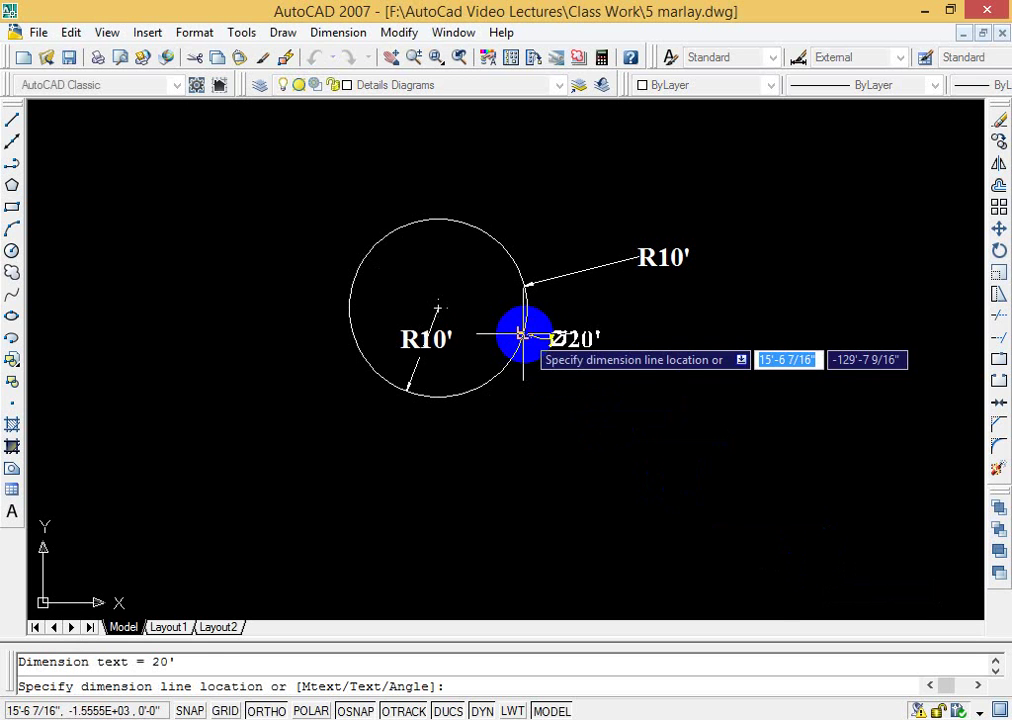
left_click(634, 388)
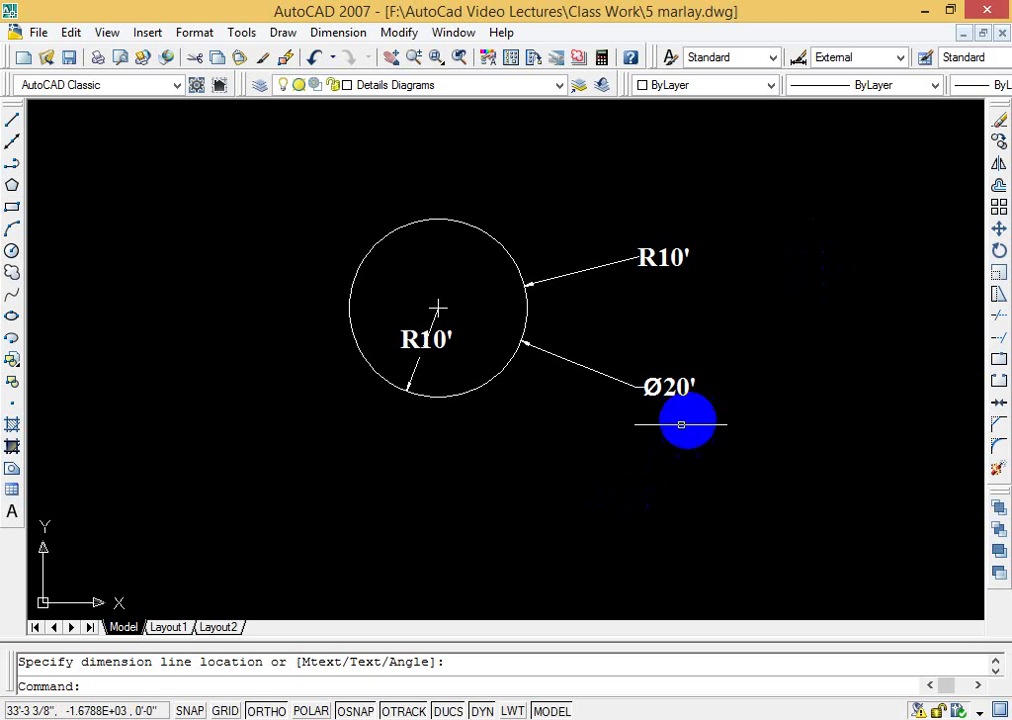
type("p")
key("Return")
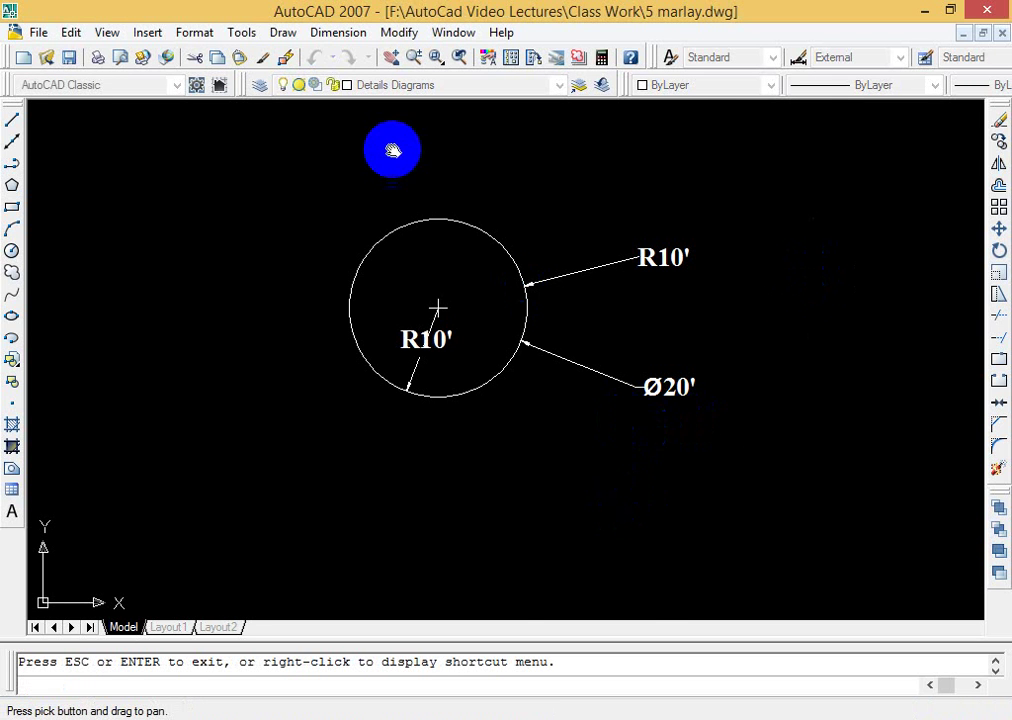
Step: Pan back to the upper plans and add a Ø37'-2" diameter dimension right of the large arc
mouse_move(384, 154)
left_mouse_down()
mouse_move(465, 428)
mouse_move(337, 544)
mouse_move(201, 545)
left_mouse_up()
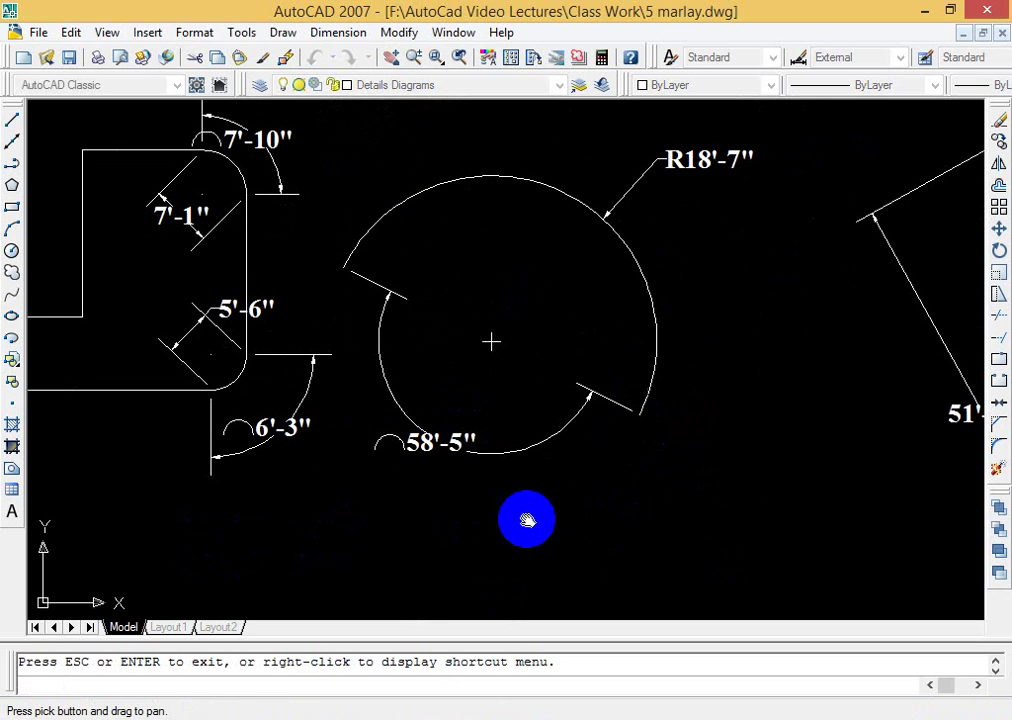
key("Escape")
type("dd")
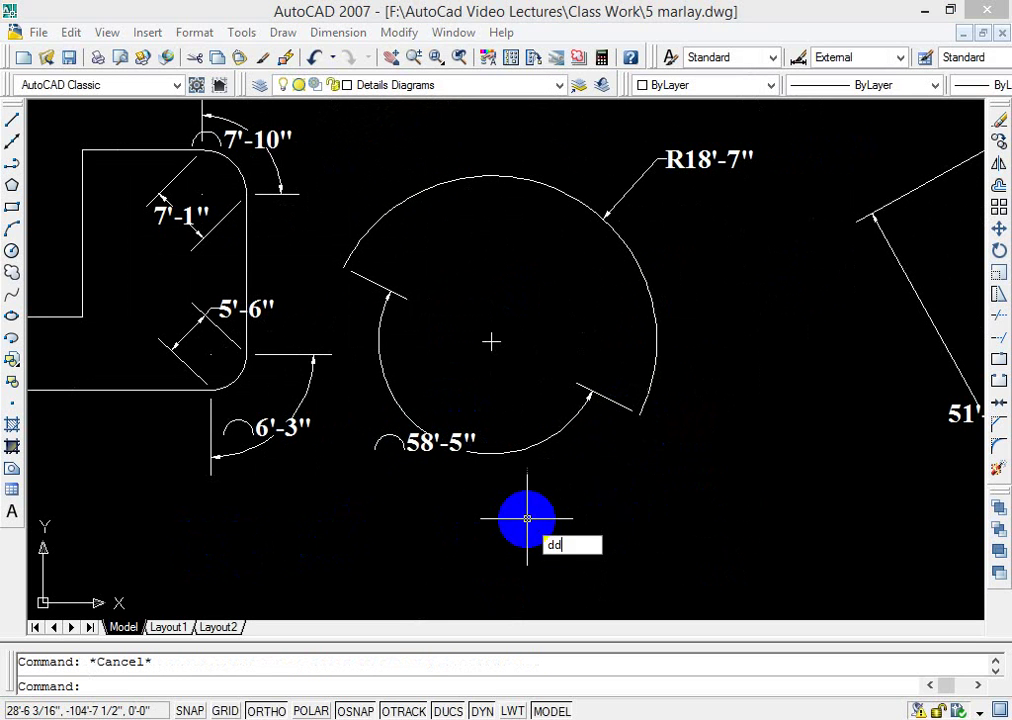
type("i")
key("Return")
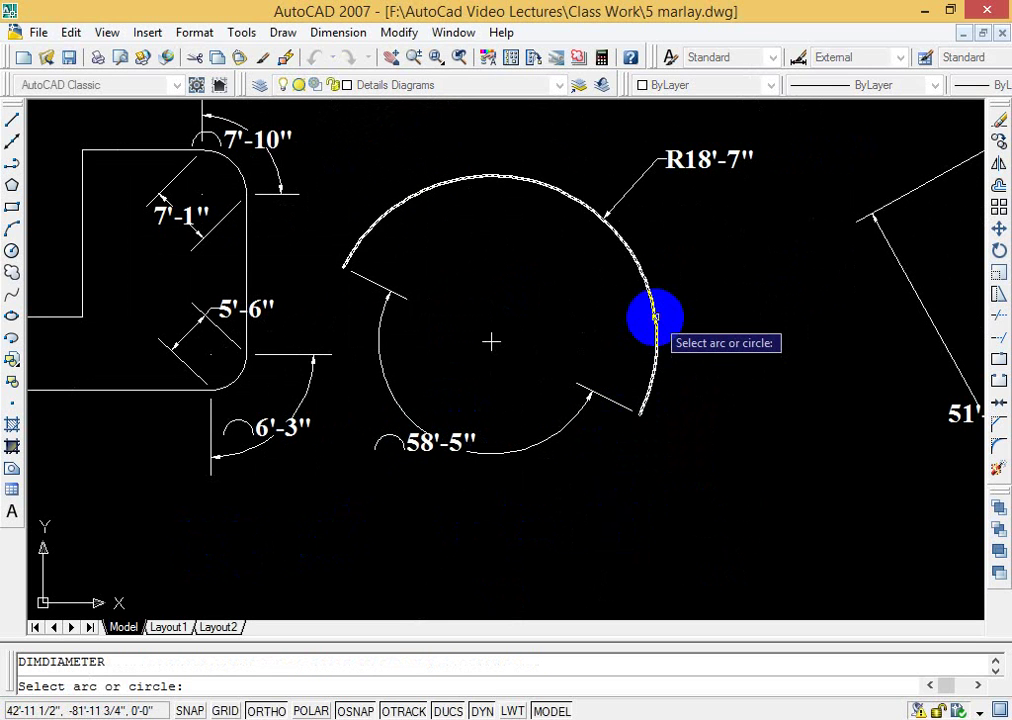
left_click(653, 316)
left_click(733, 302)
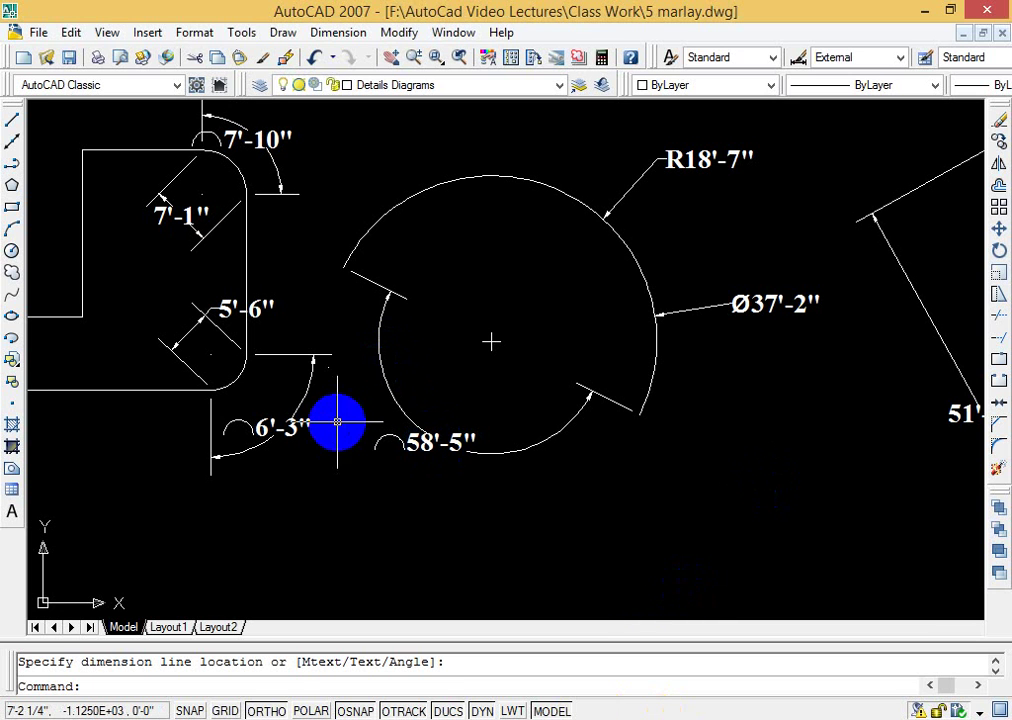
Step: Add a Ø8' diameter dimension beside the left plan's lower rounded corner arc
type("ddi")
key("Return")
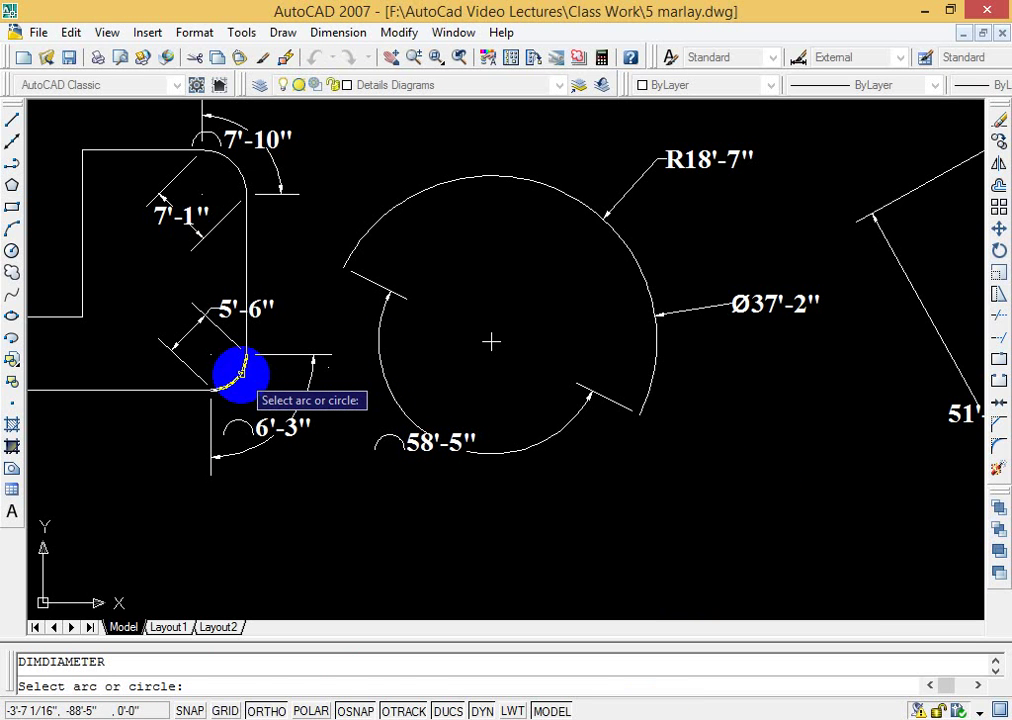
left_click(240, 375)
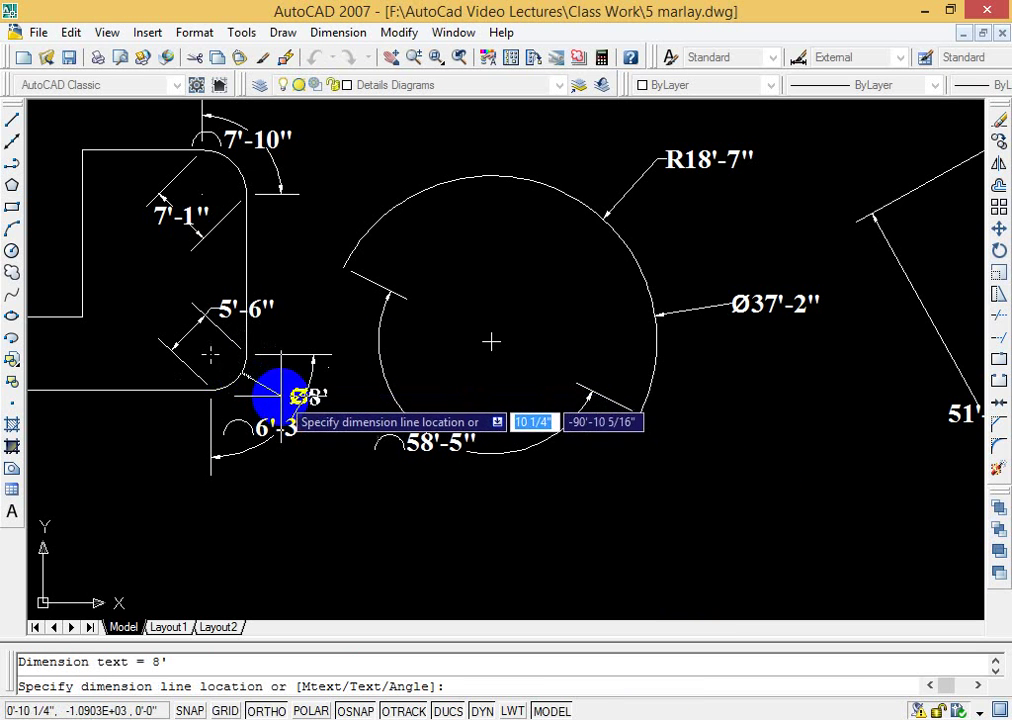
left_click(271, 390)
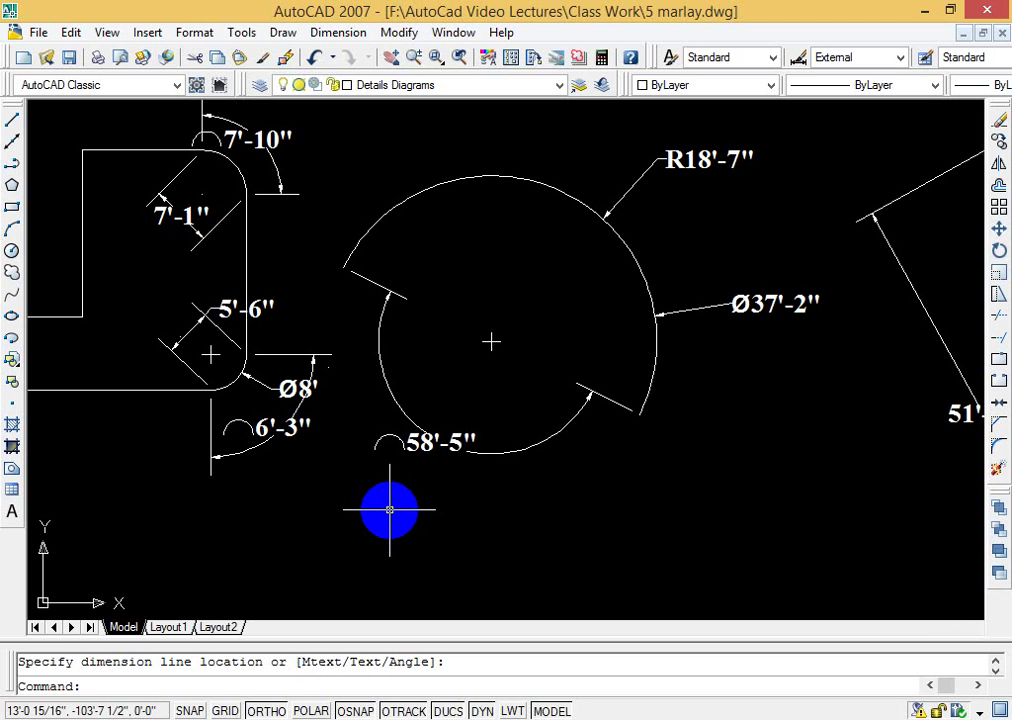
Step: Dimension the left plan's upper rounded corner with a Ø10' diameter placed above it
type("ddin")
key("Return")
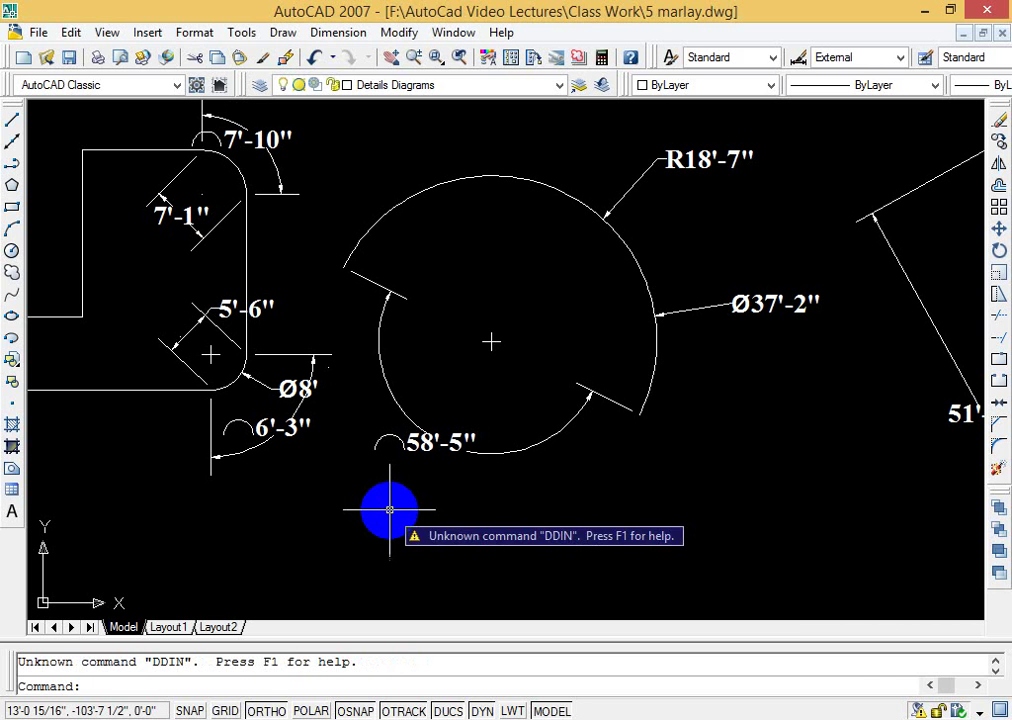
key("Escape")
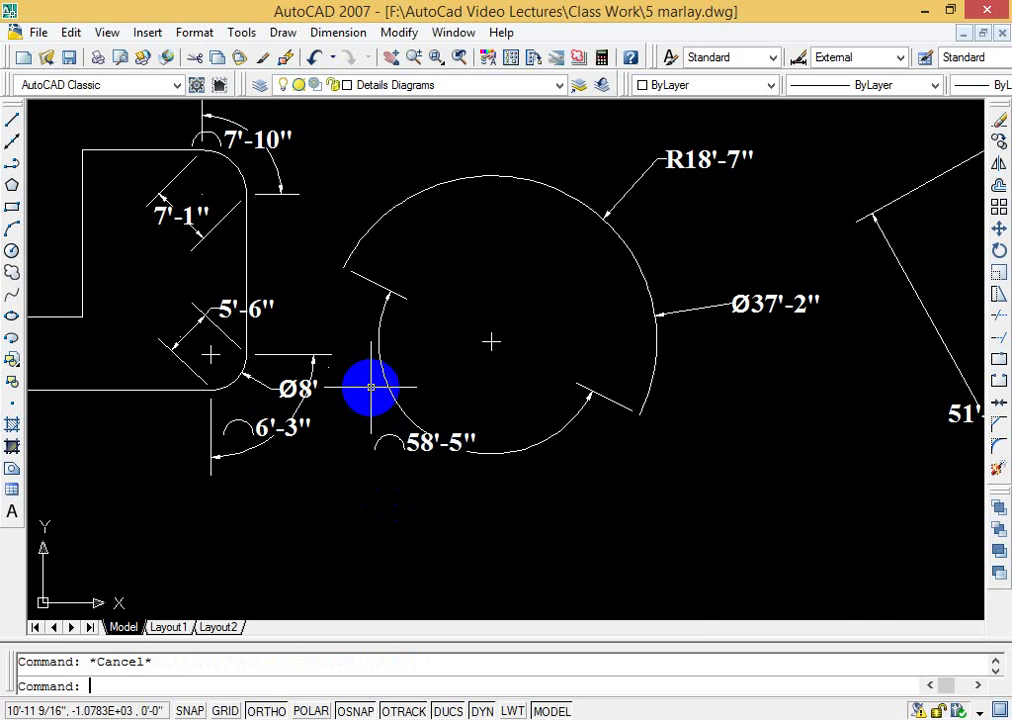
type("ddi")
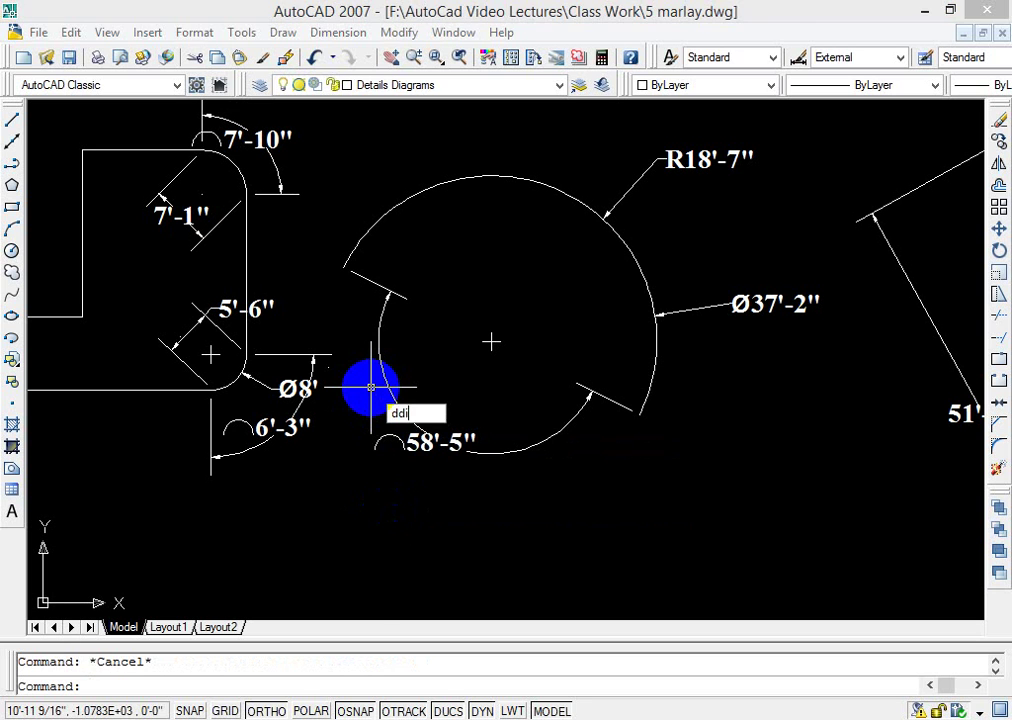
key("Return")
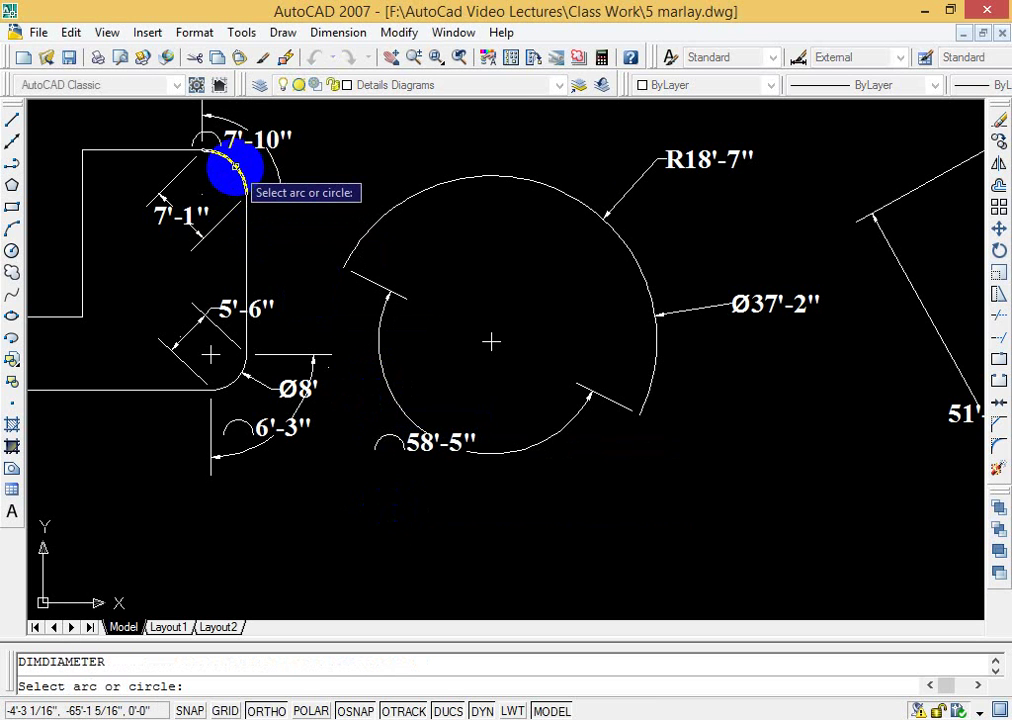
left_click(233, 168)
left_click(346, 118)
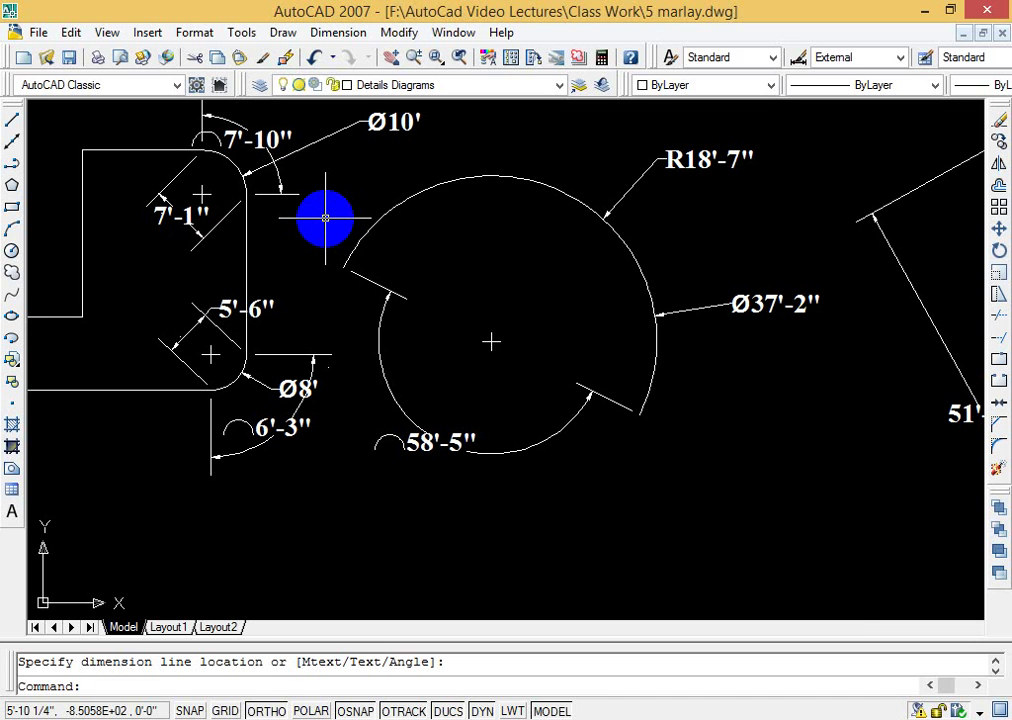
left_click(325, 217)
type("p")
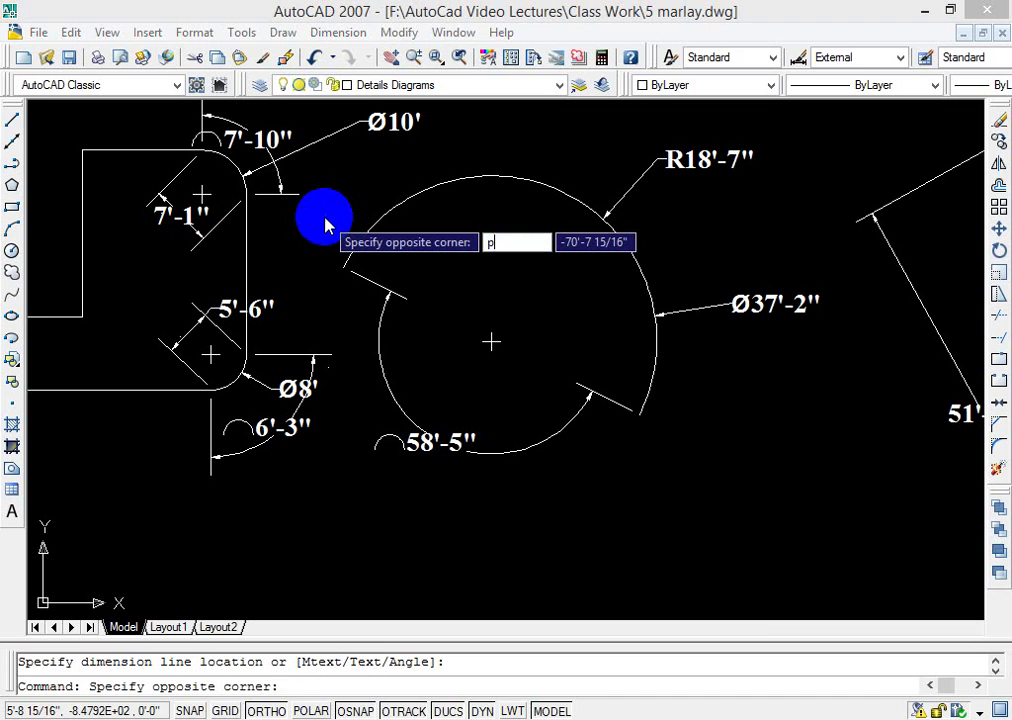
Step: Pan to an empty area of the drawing and draw a circle of radius 10' there
key("Escape")
type("p")
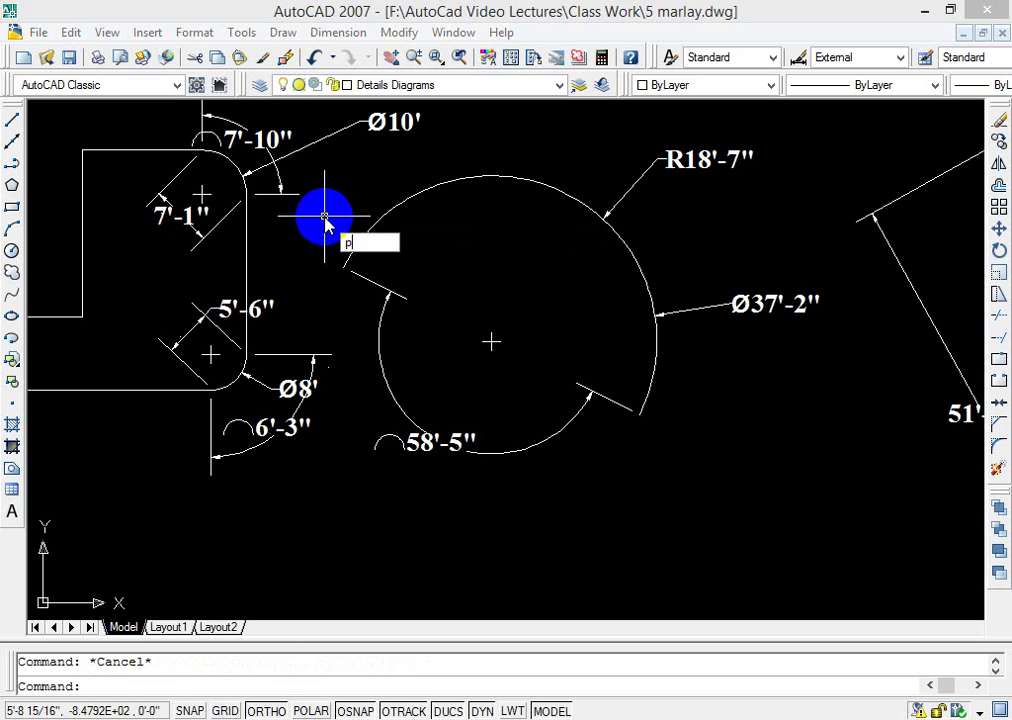
key("Return")
left_click_drag(463, 526, 474, 169)
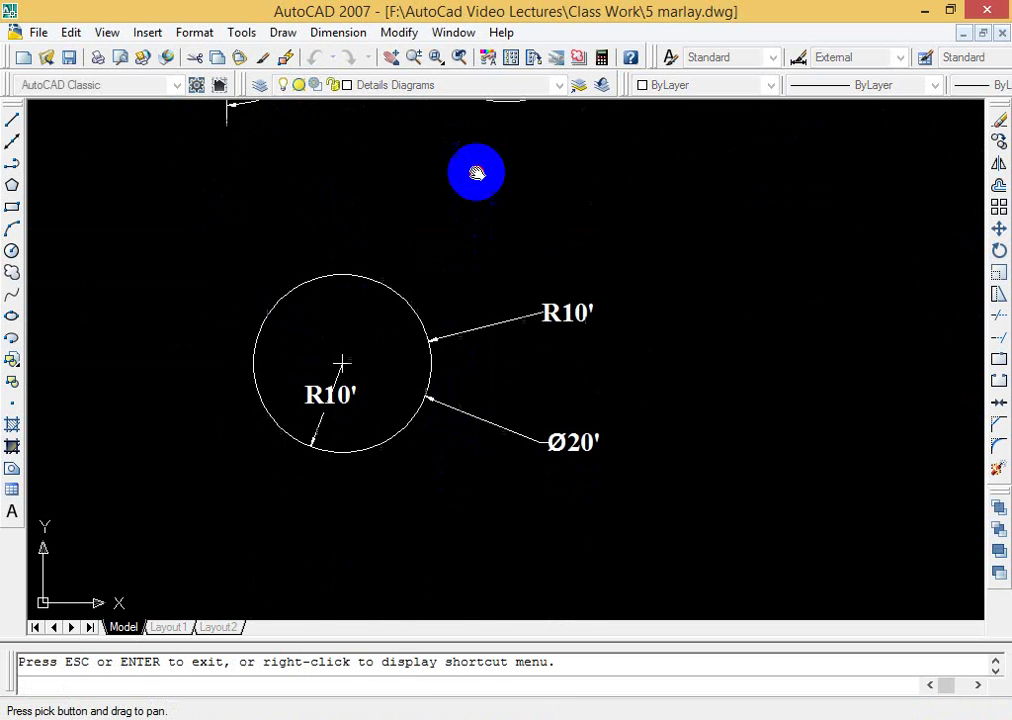
left_click_drag(434, 463, 445, 262)
left_click_drag(431, 386, 429, 214)
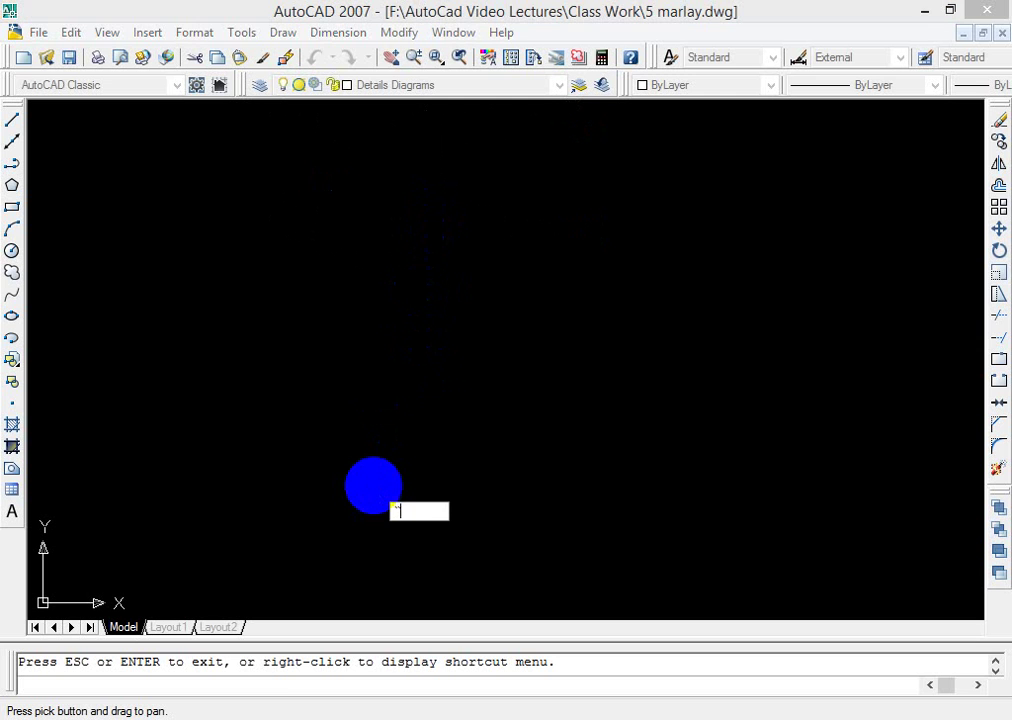
type("c")
key("Escape")
type("c")
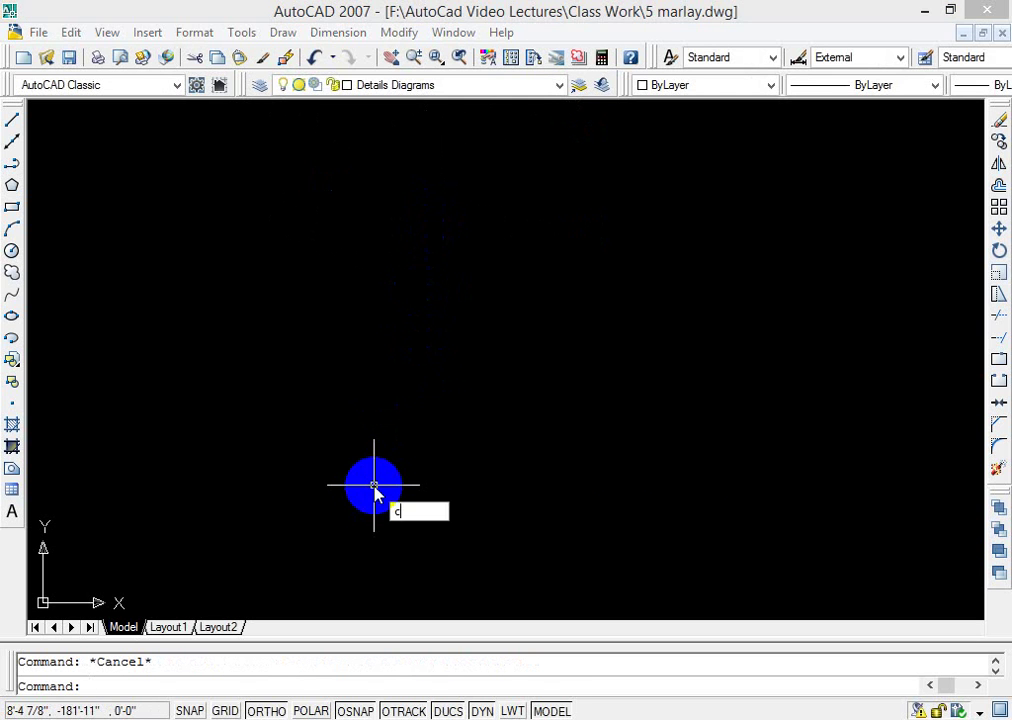
key("Return")
left_click(376, 326)
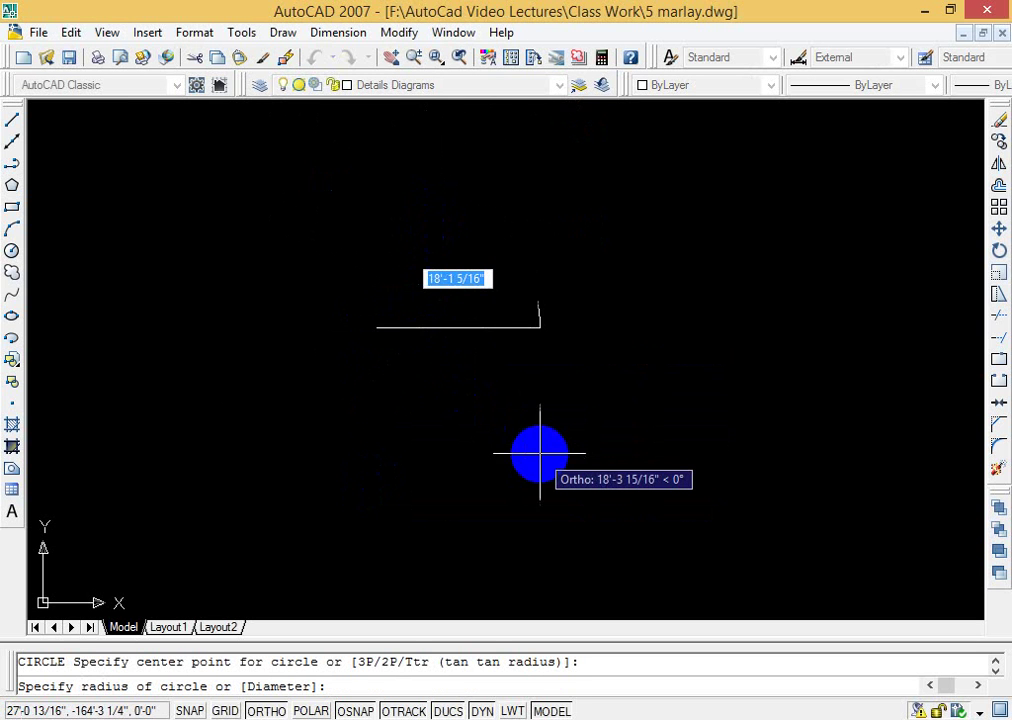
type("10")
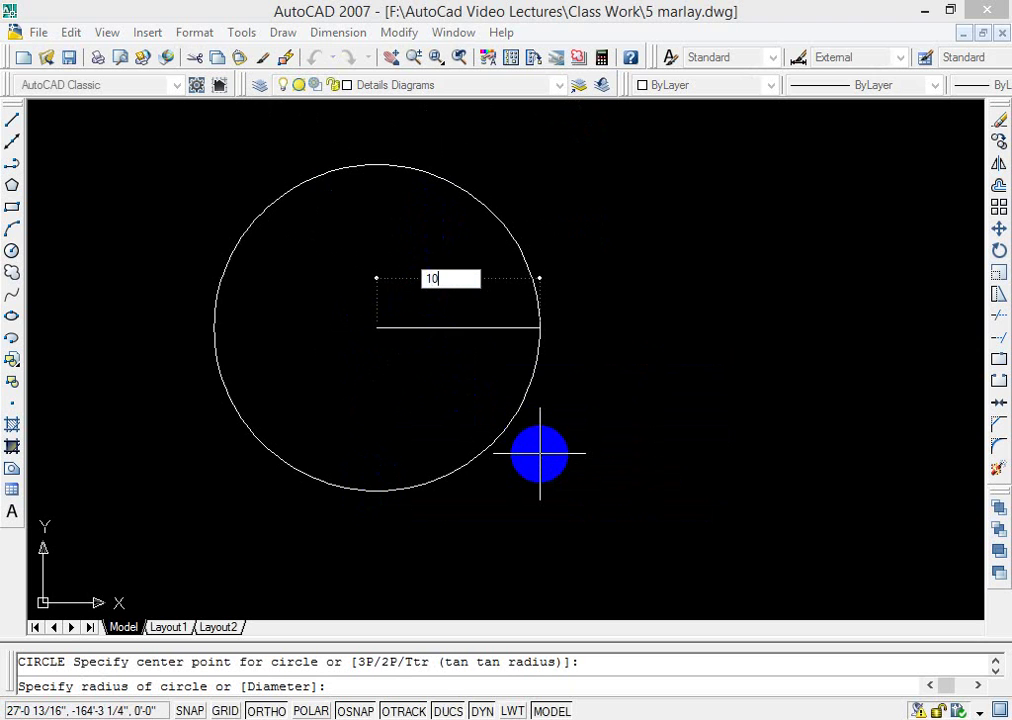
key("Return")
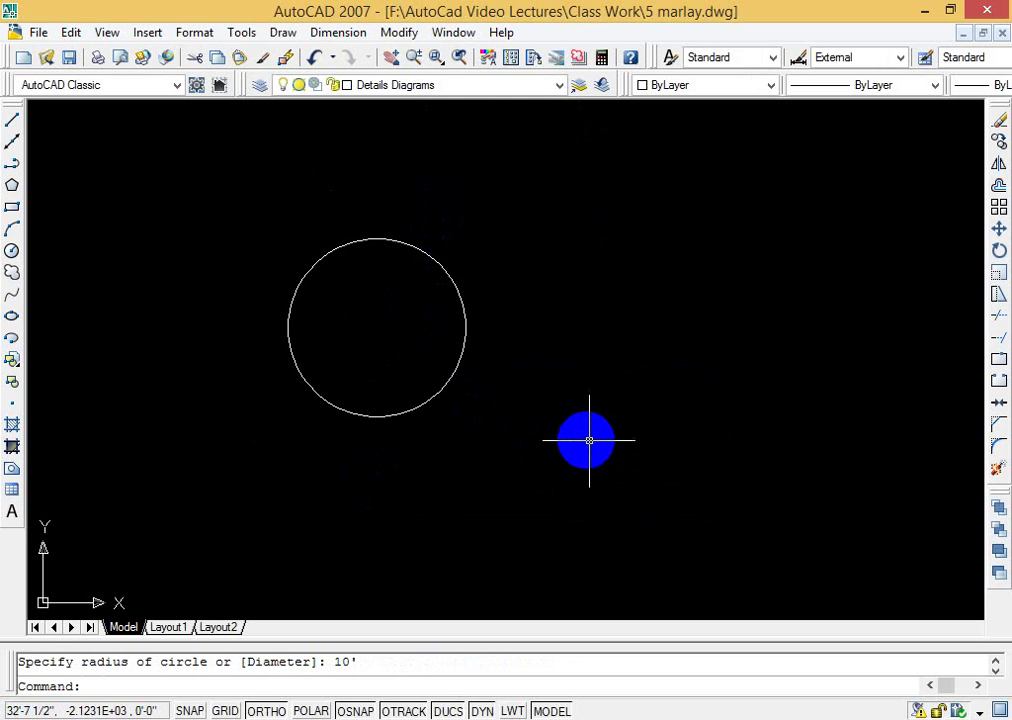
Step: Draw a large three-point arc right of the 10' circle, with Ortho turned off
type("arc")
key("Return")
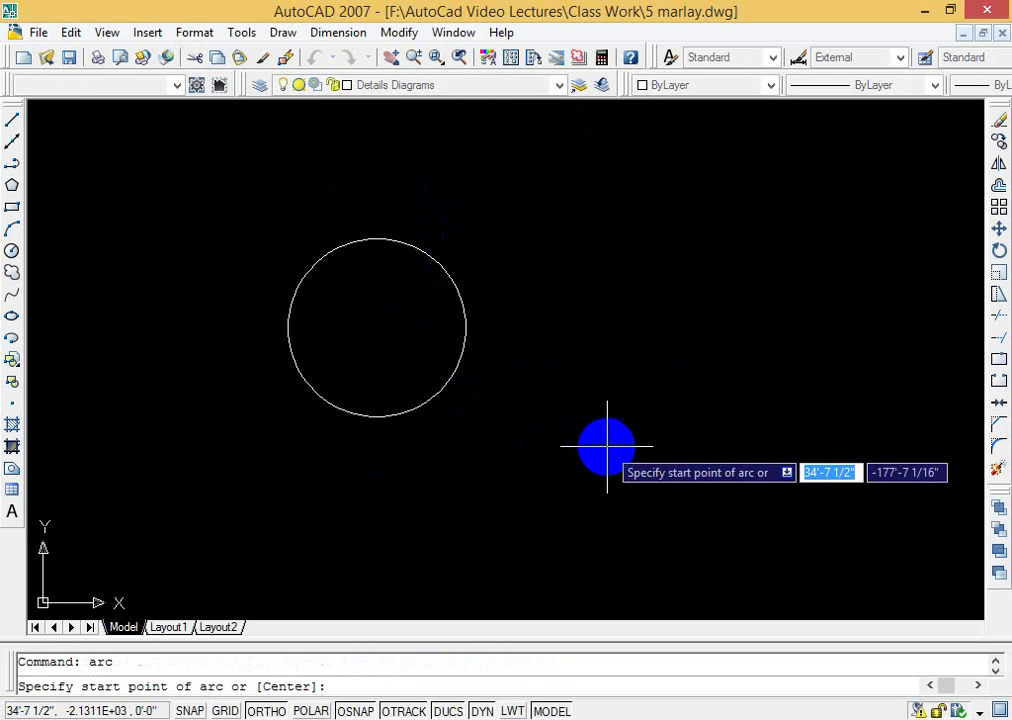
left_click(565, 375)
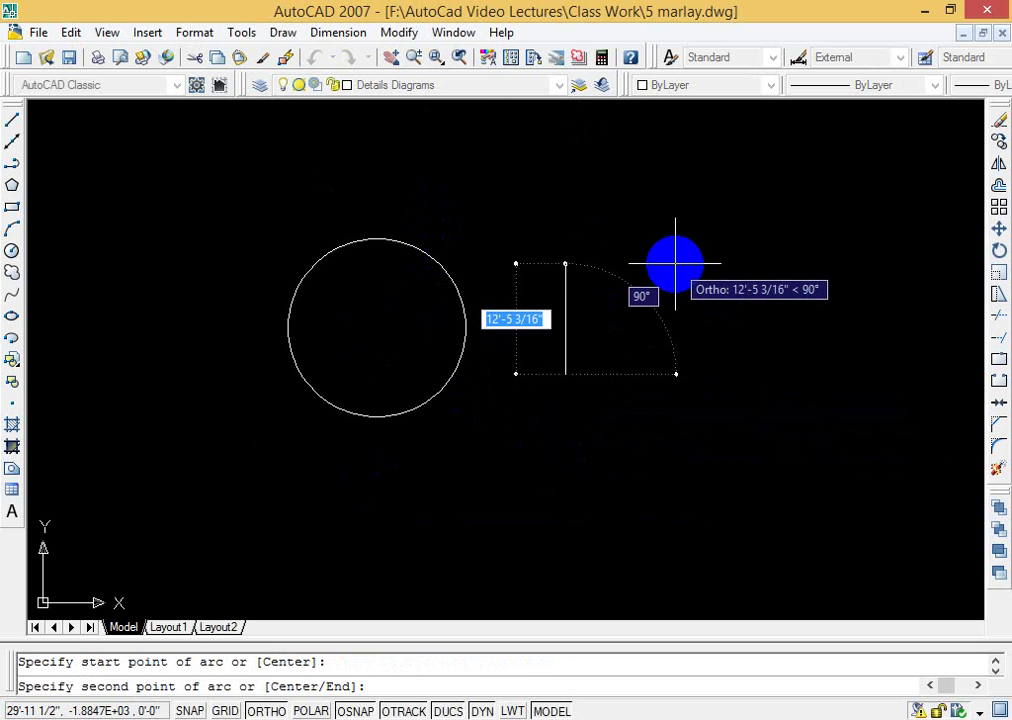
key("F8")
left_click(676, 263)
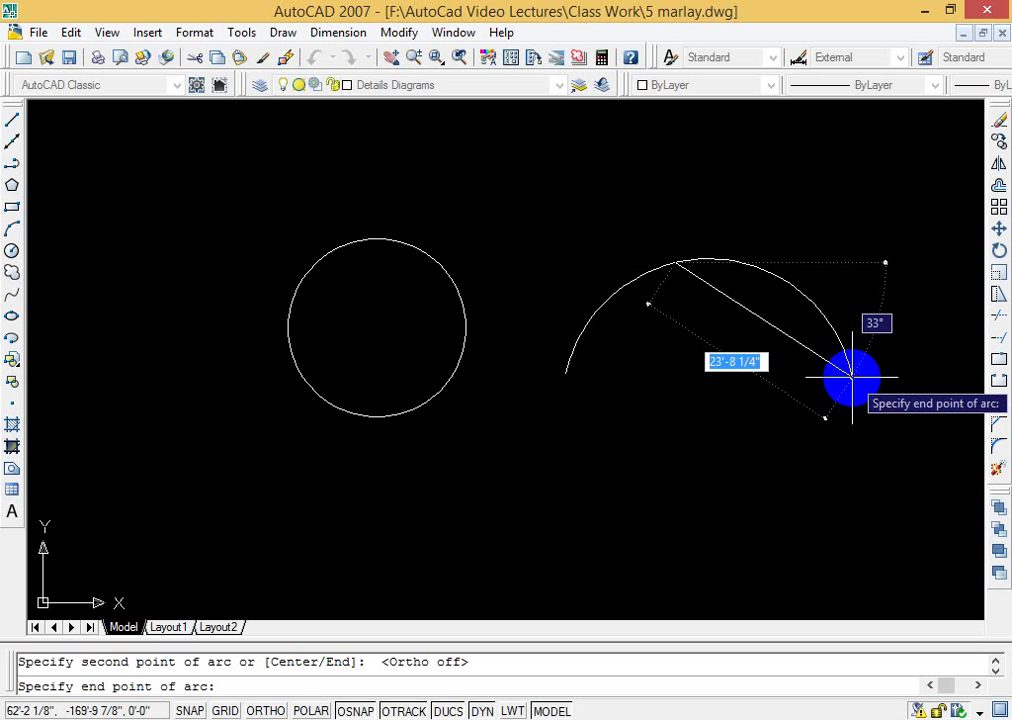
left_click(879, 396)
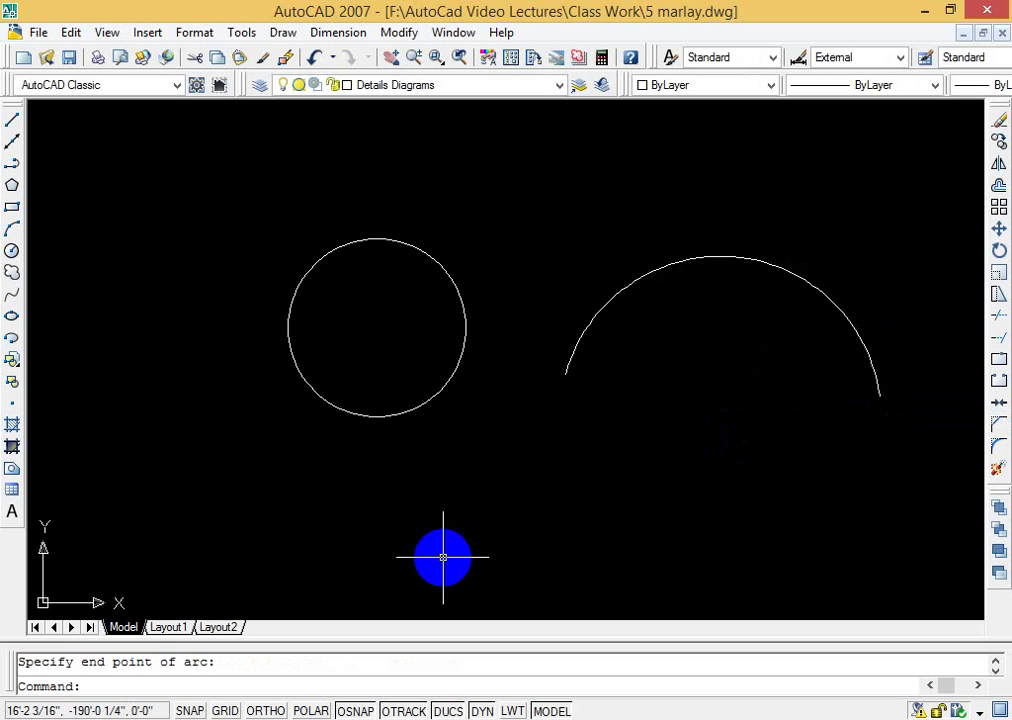
key("Escape")
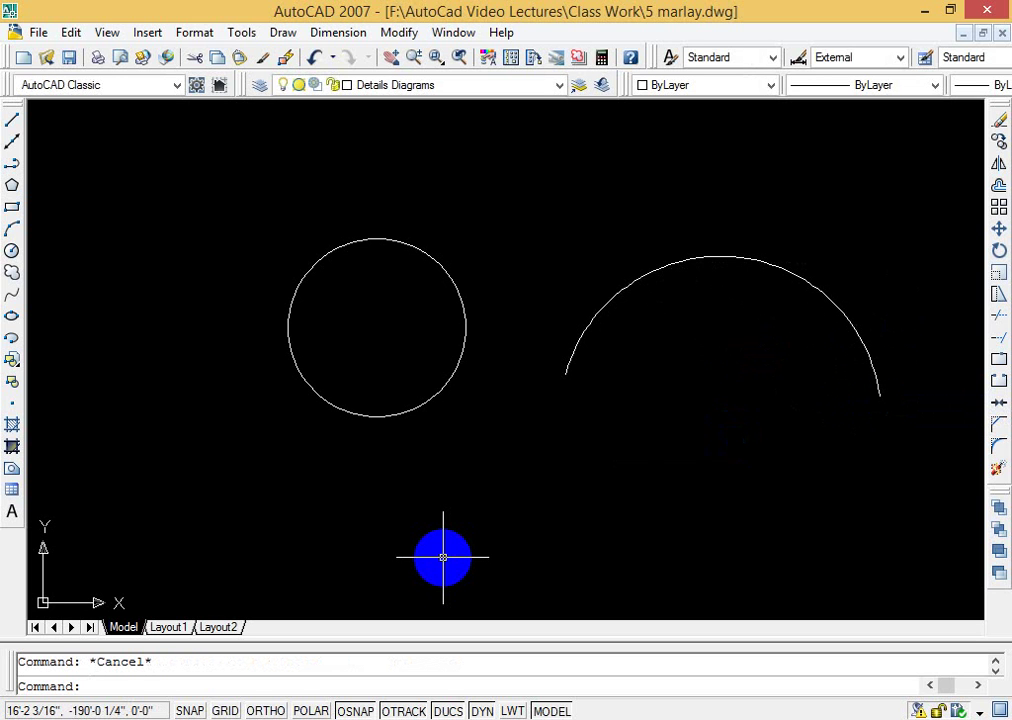
Step: Add centre marks to the 10' circle and the three-point arc with DIMCENTER
type("dce")
key("Return")
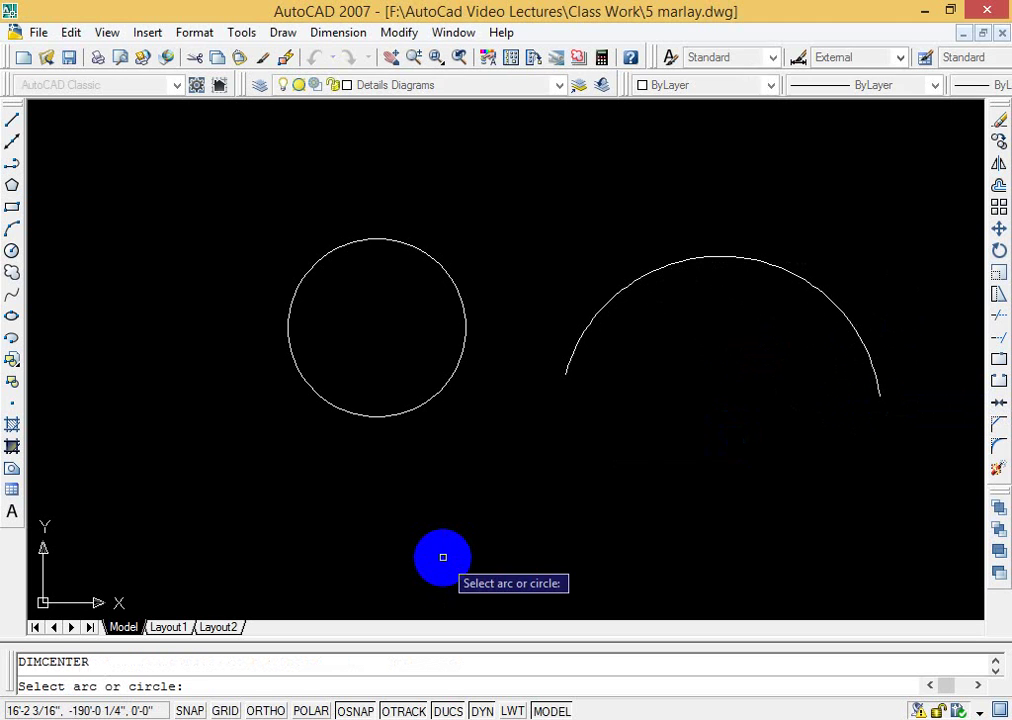
left_click(443, 389)
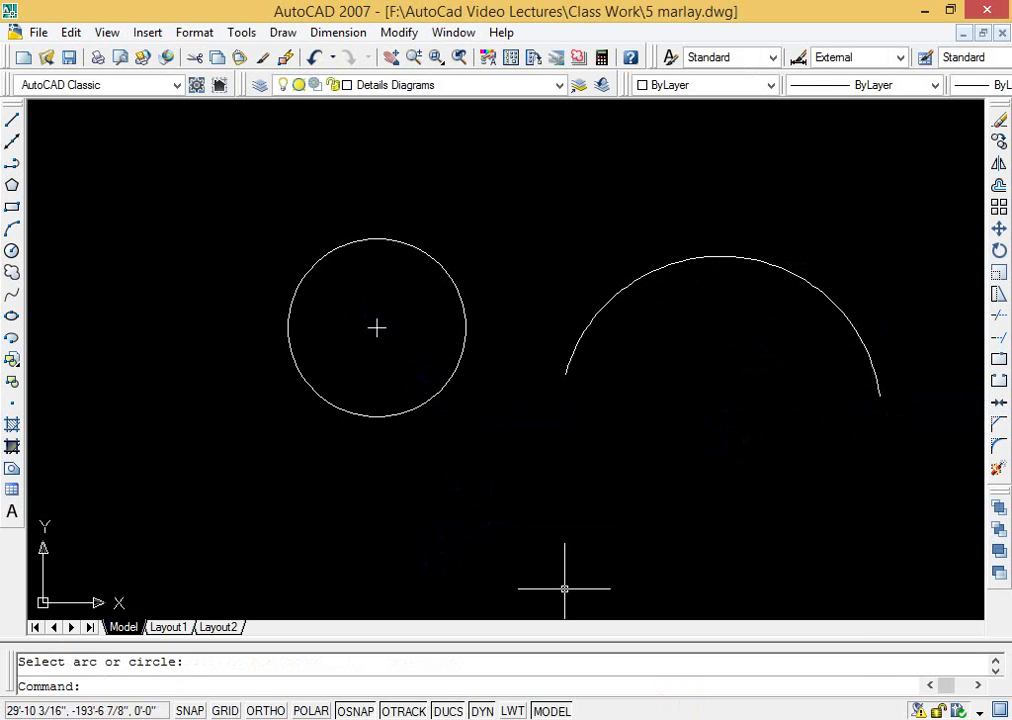
type("dc")
key("BackSpace")
key("BackSpace")
type("c")
type("ce")
key("Return")
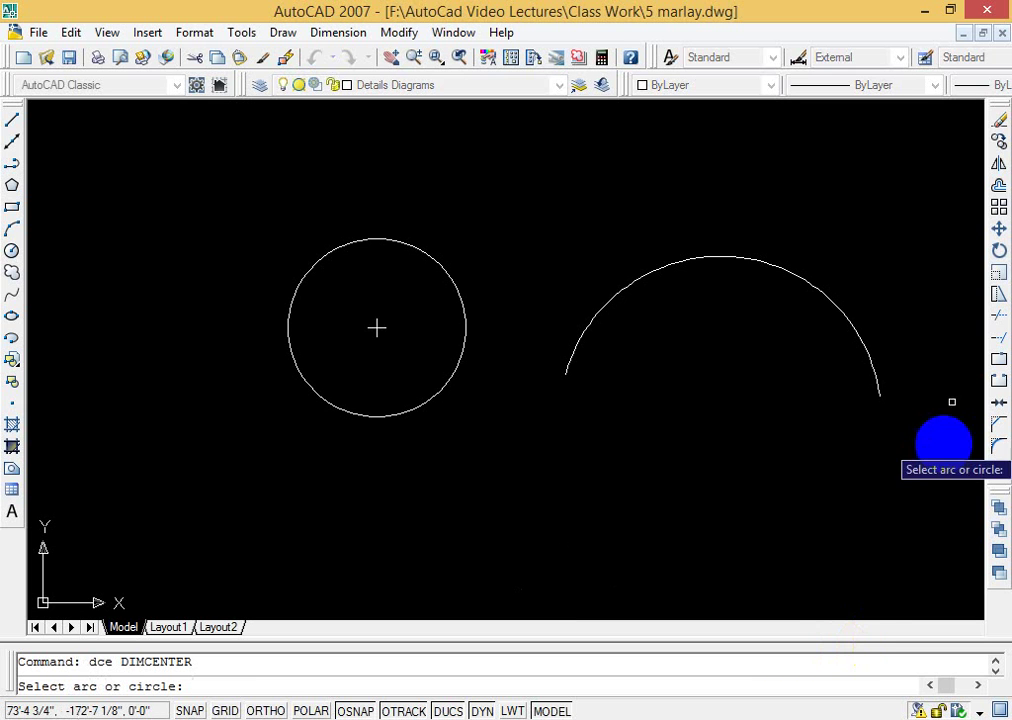
left_click(804, 281)
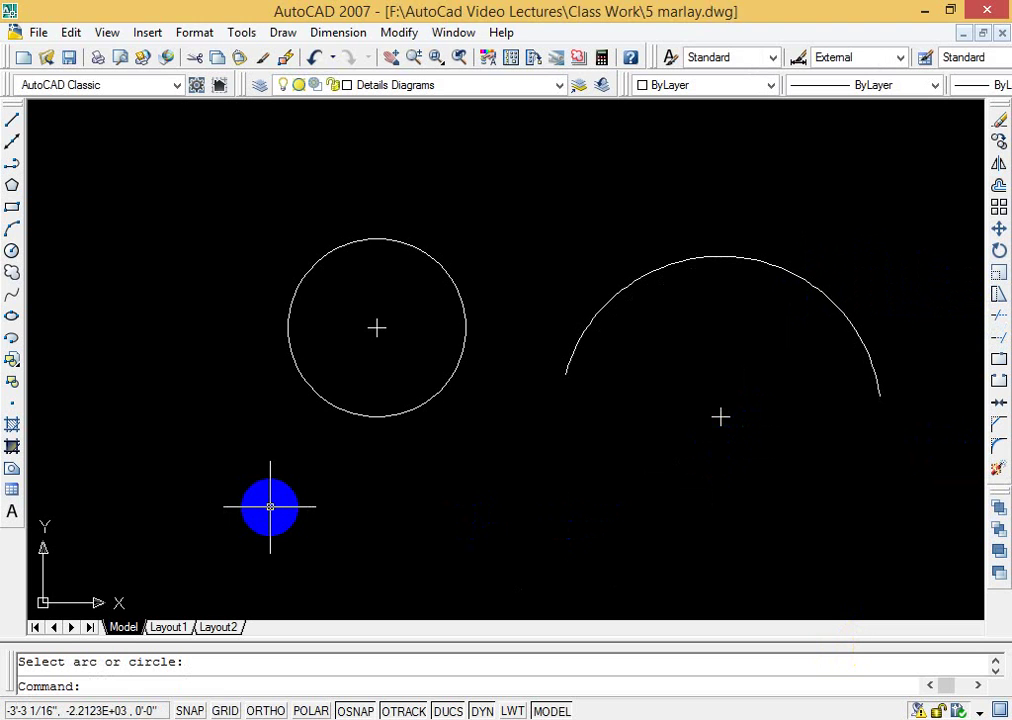
Step: Draw a rectangle by picking its two opposite corners
type("rec")
key("Return")
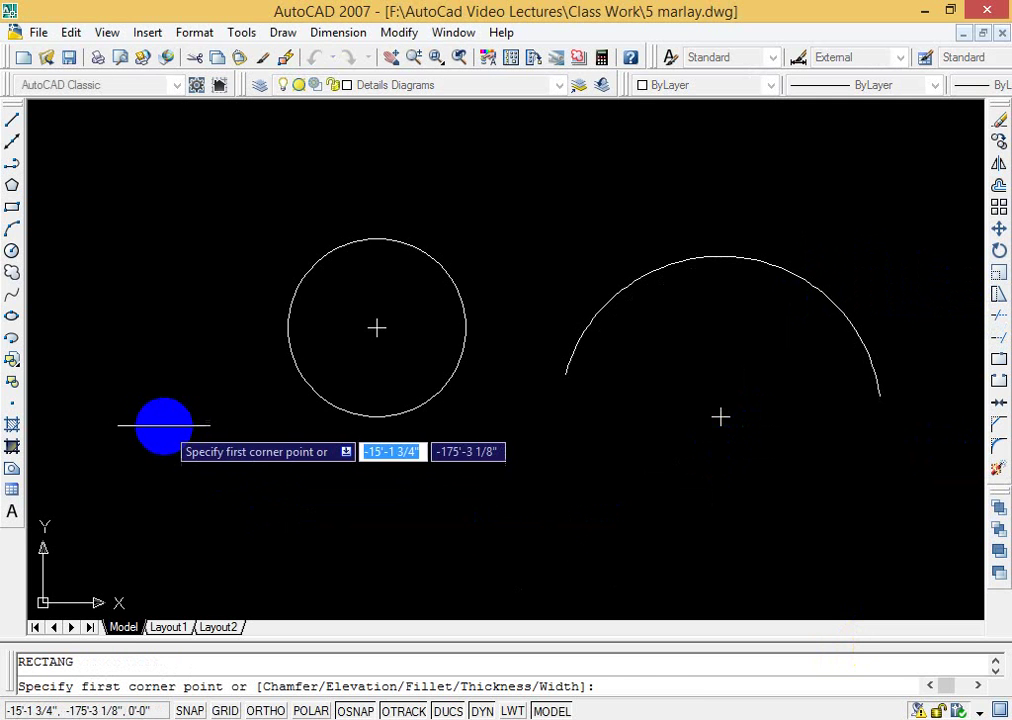
left_click(135, 443)
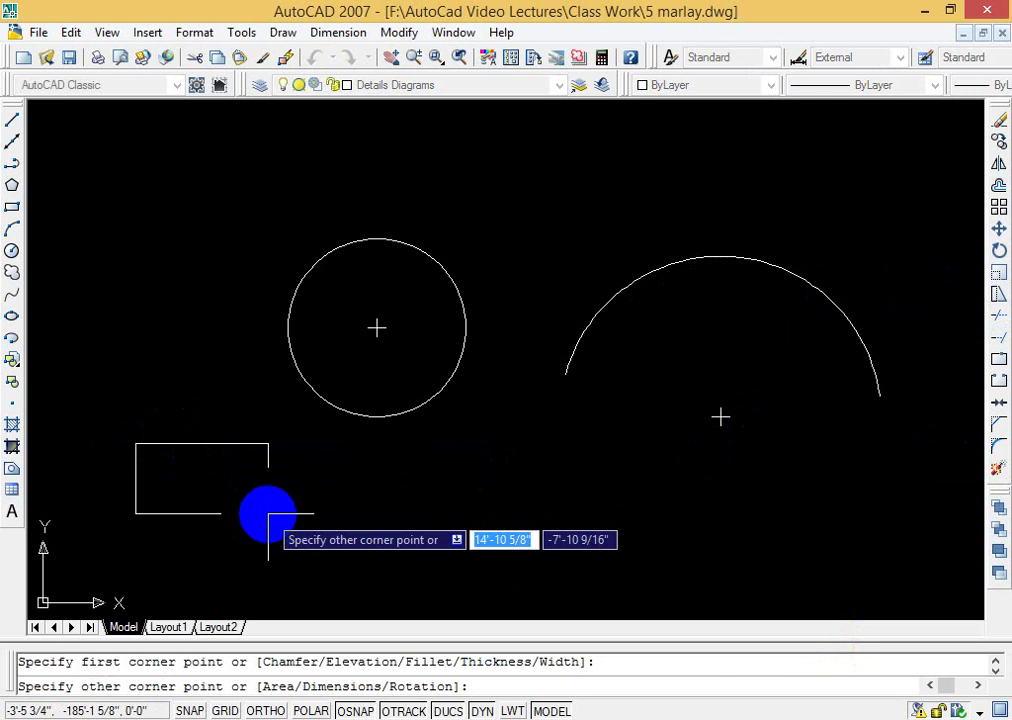
left_click(336, 557)
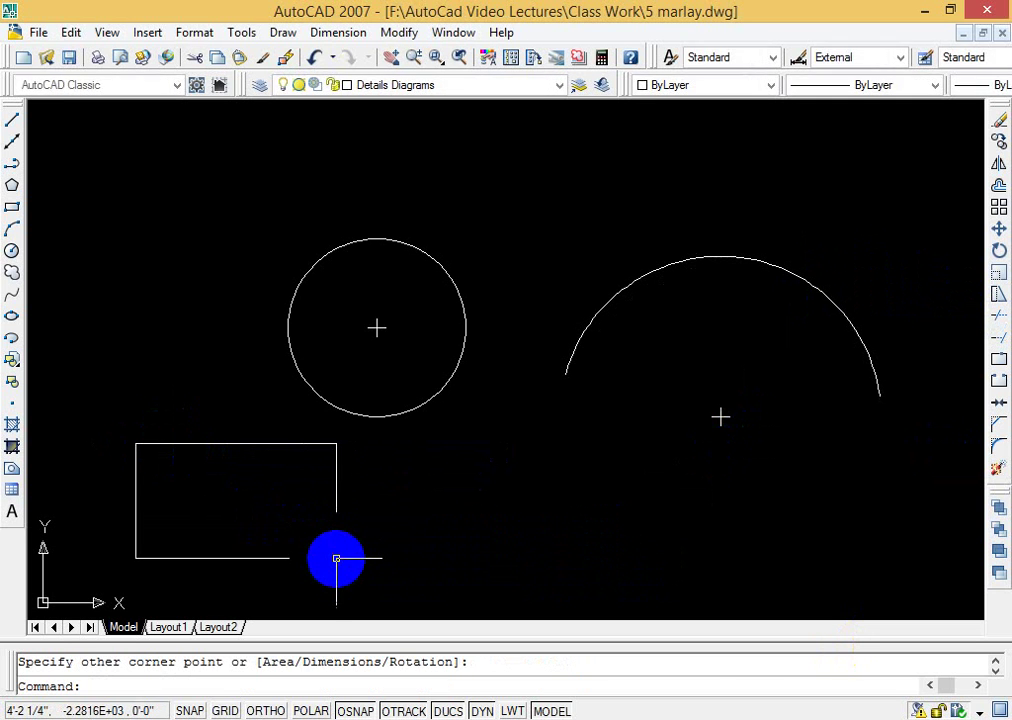
Step: Attempt a centre mark on the rectangle, then cancel the command
type("d")
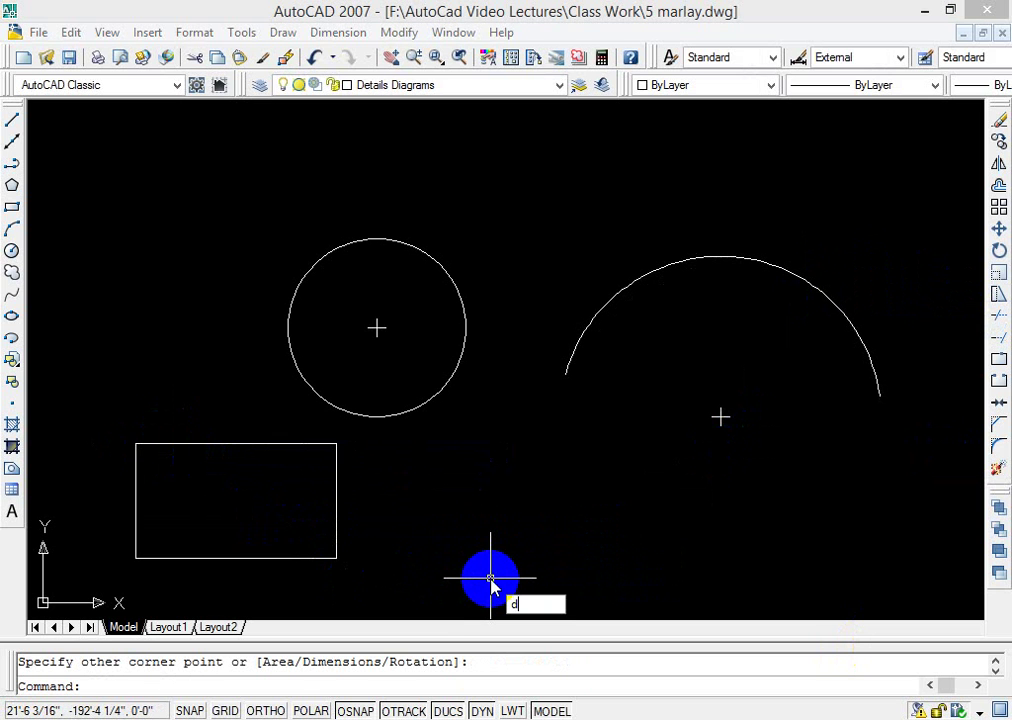
type("ce")
key("Return")
left_click(336, 515)
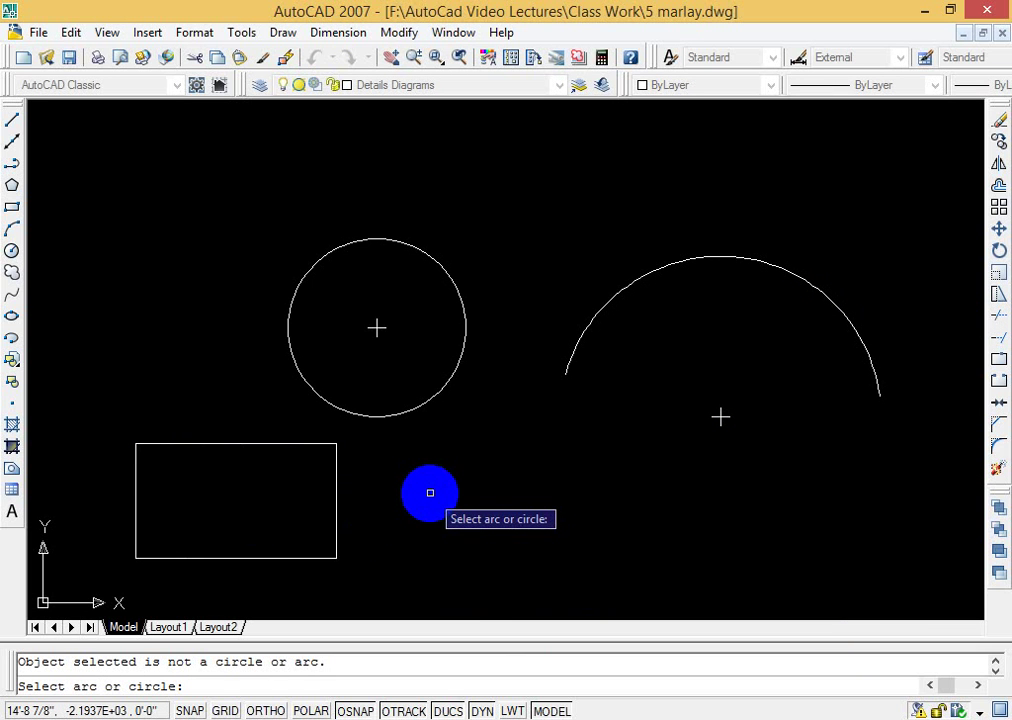
key("Escape")
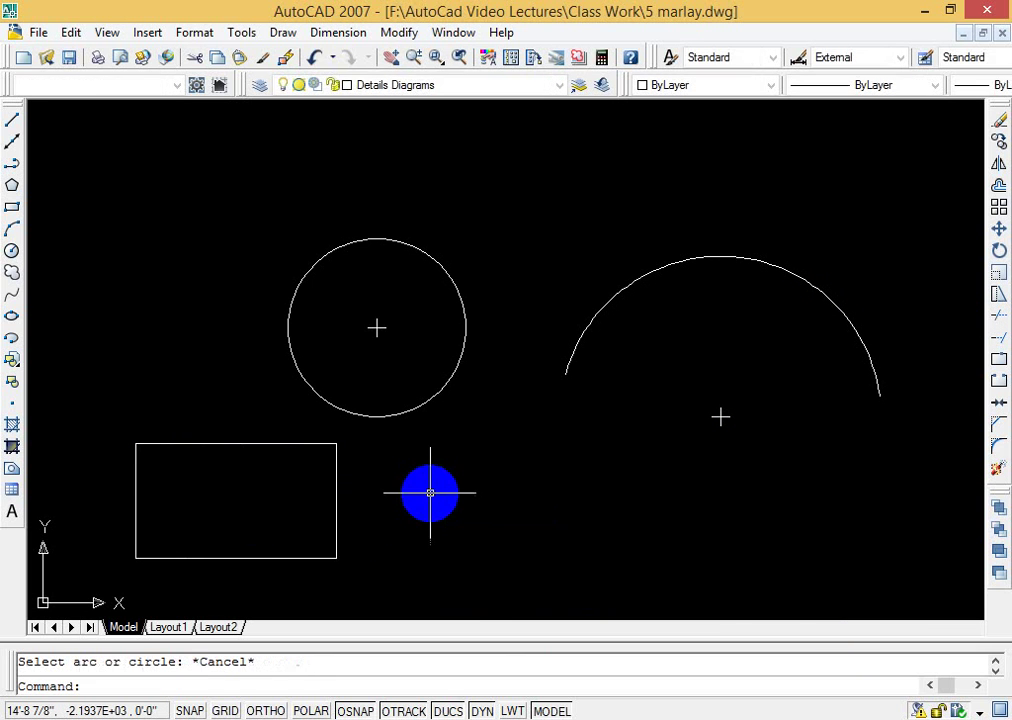
Step: Select the rectangle and erase it with E
left_click(335, 483)
type("e")
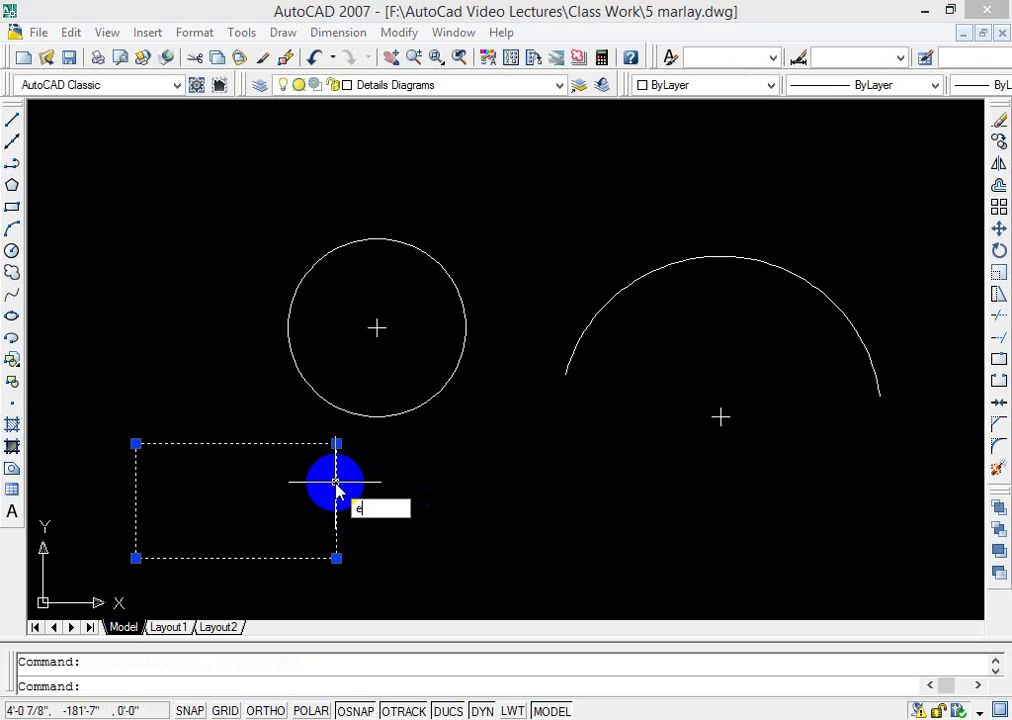
type("x")
key("Return")
key("Escape")
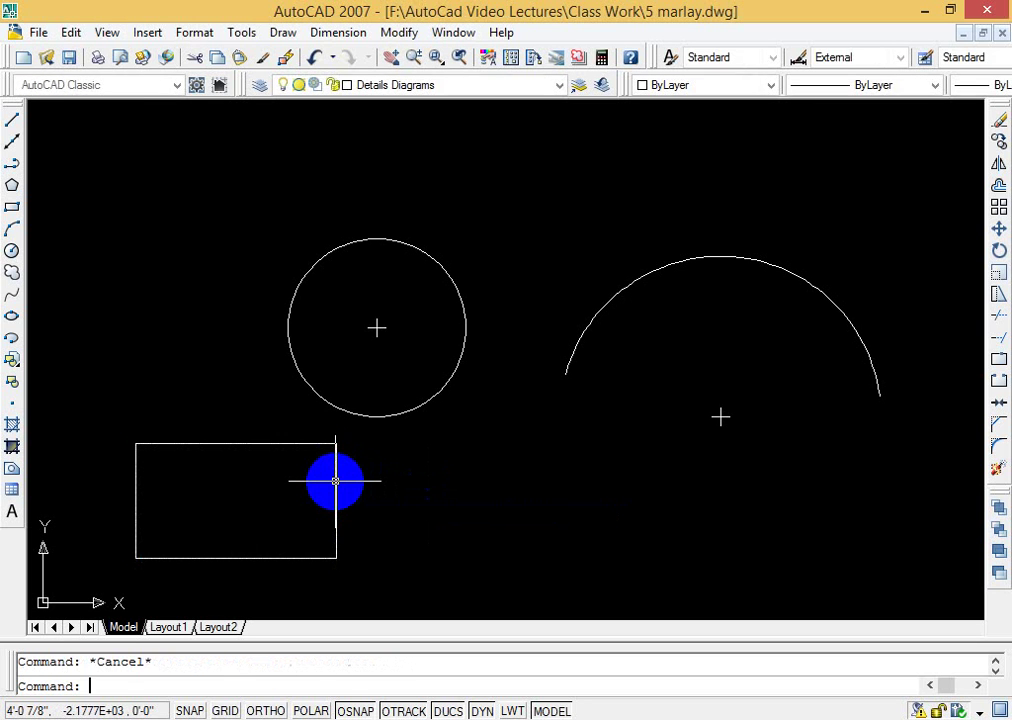
left_click(335, 481)
type("e")
key("Return")
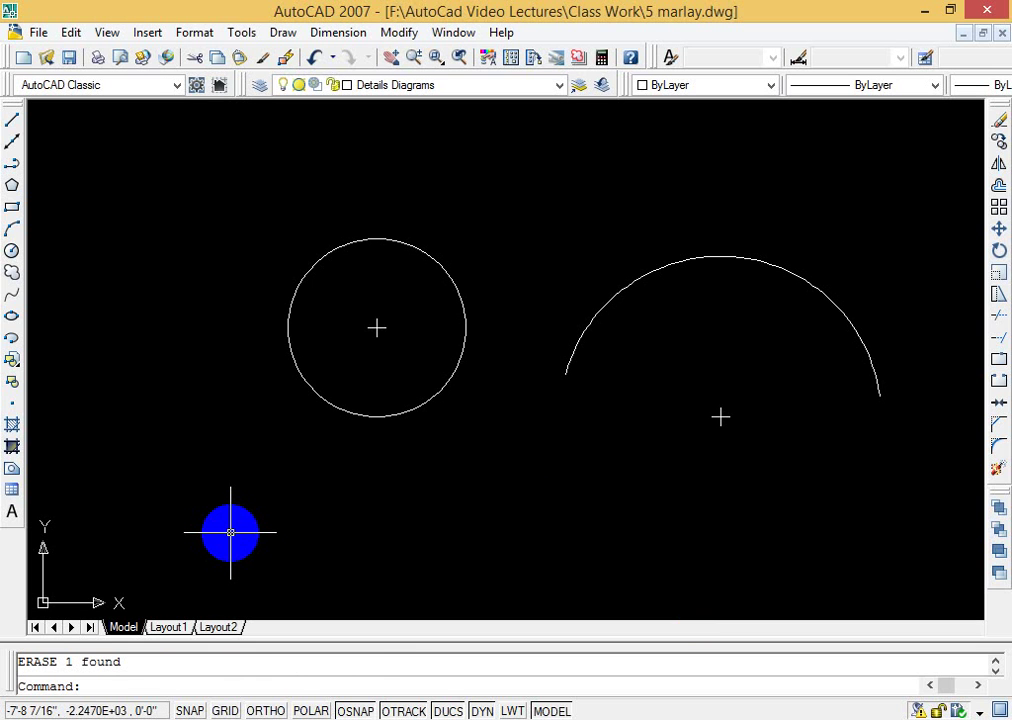
Step: Draw an L-shaped corner: a horizontal line below the circle, then a vertical line rising beside the arc
type(" l")
key("Return")
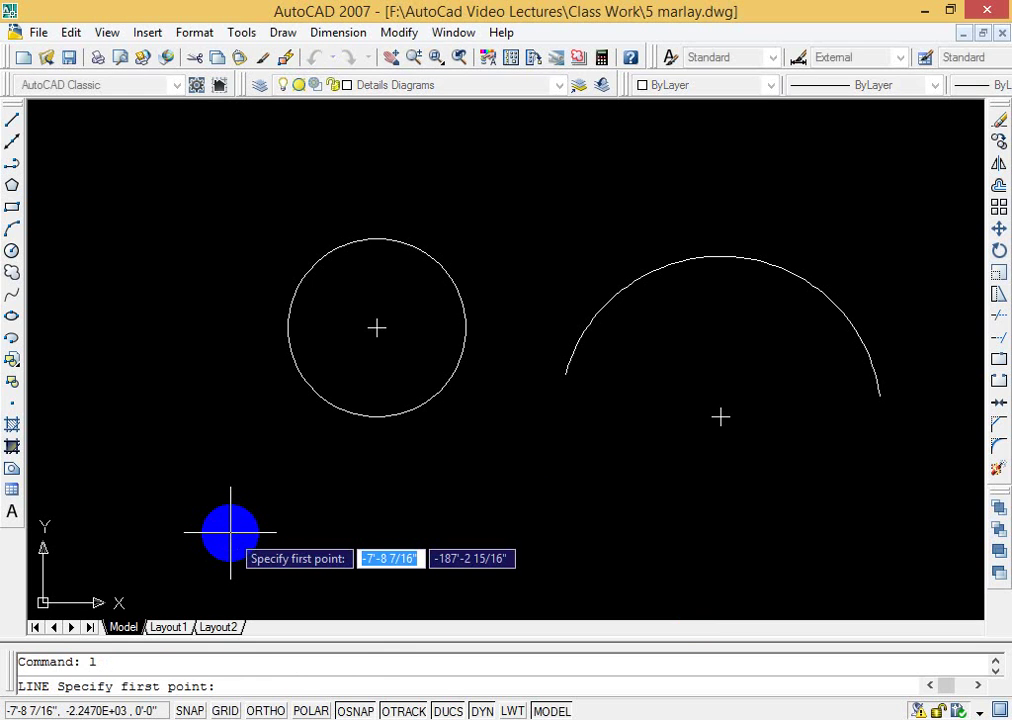
left_click(190, 531)
key("F9")
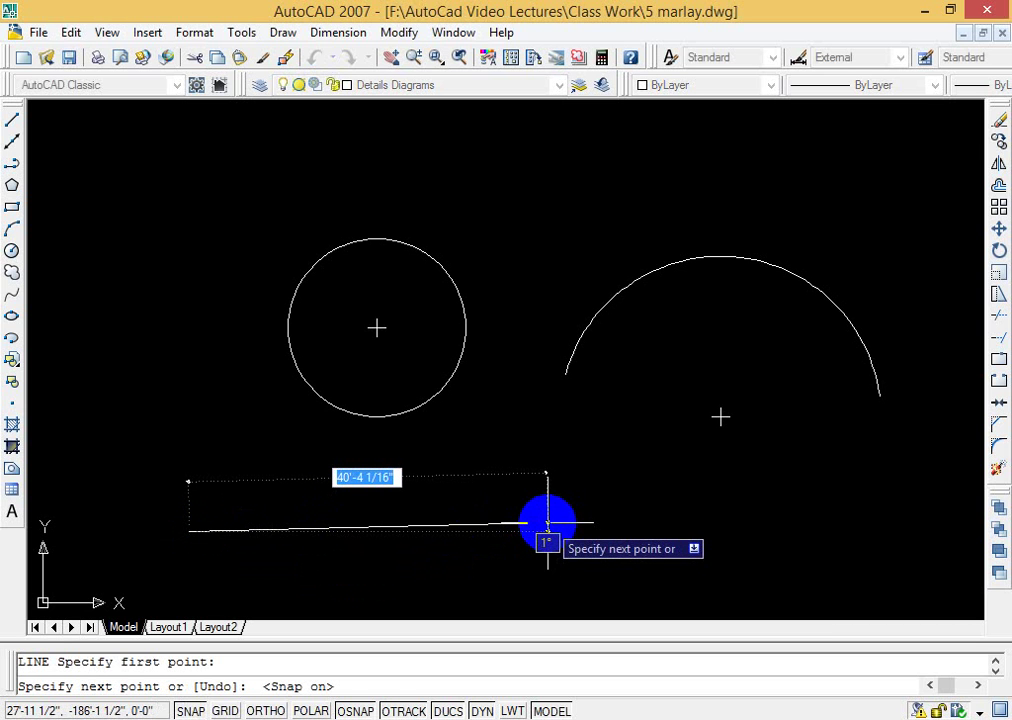
key("F9")
key("F8")
left_click(546, 529)
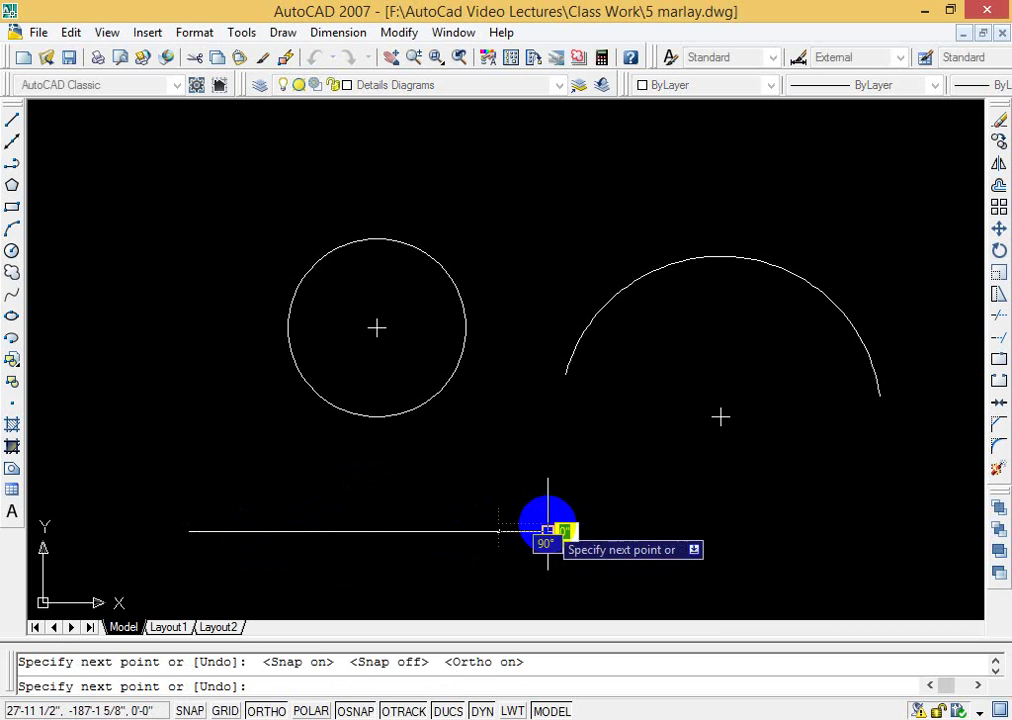
left_click(522, 208)
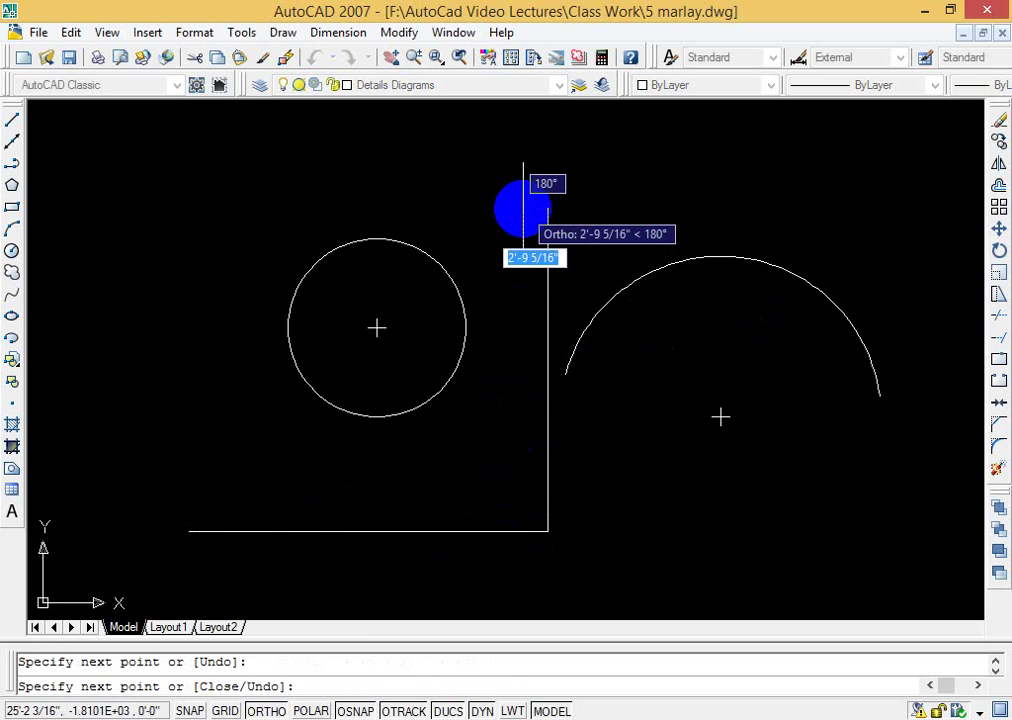
key("Escape")
key("Escape")
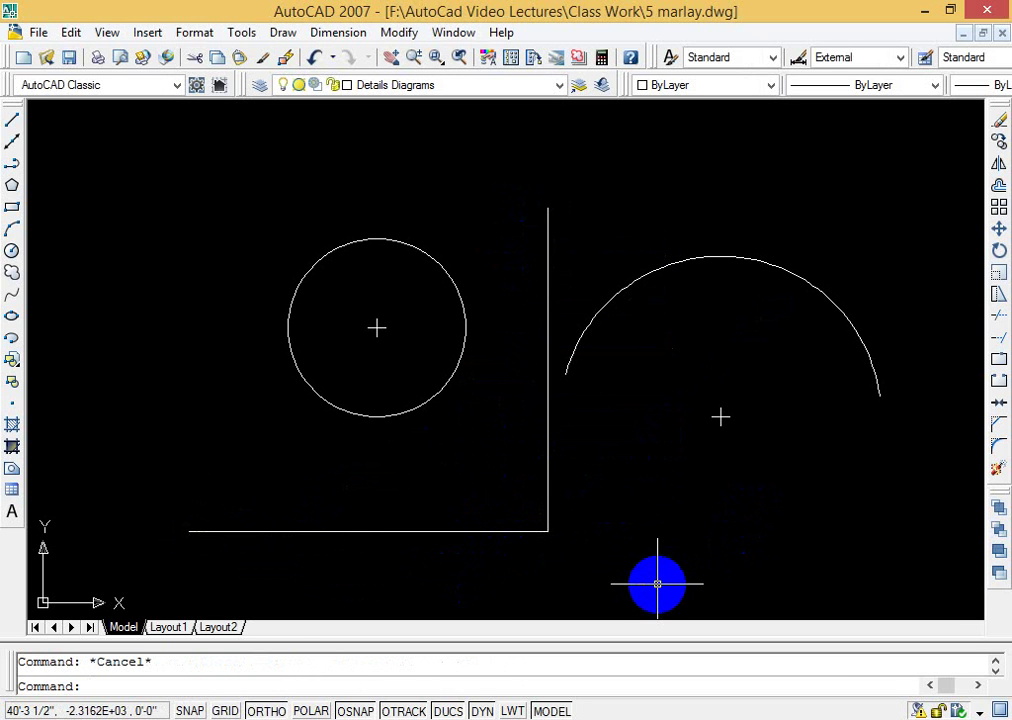
Step: Add a 90° angular dimension inside the corner between the vertical and horizontal lines
type("d")
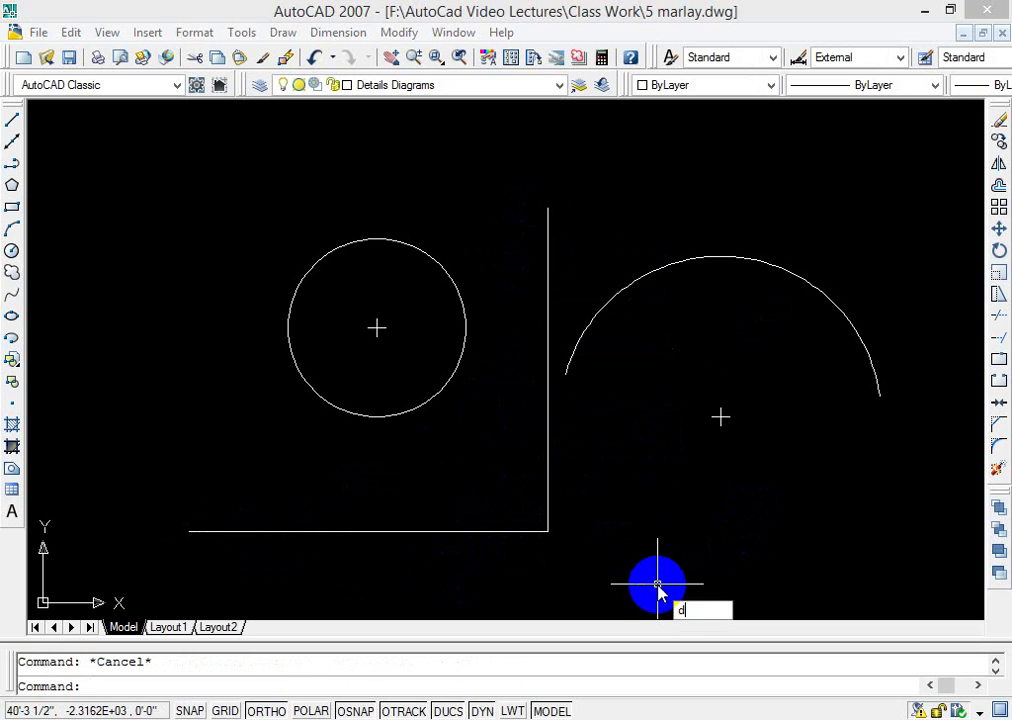
type("an")
key("Return")
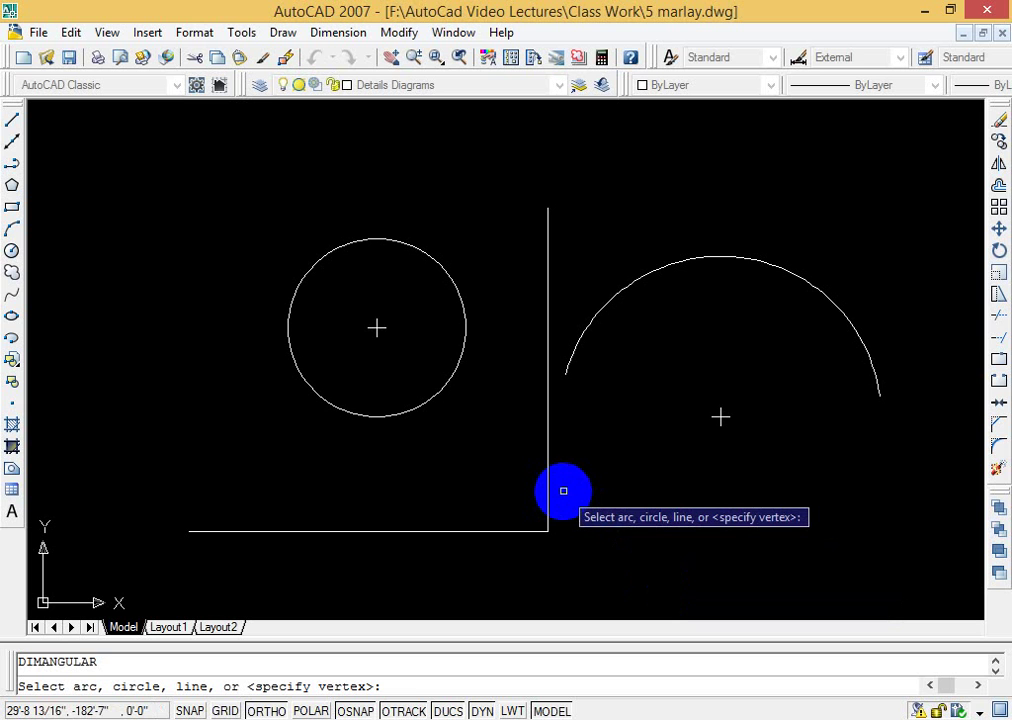
left_click(549, 492)
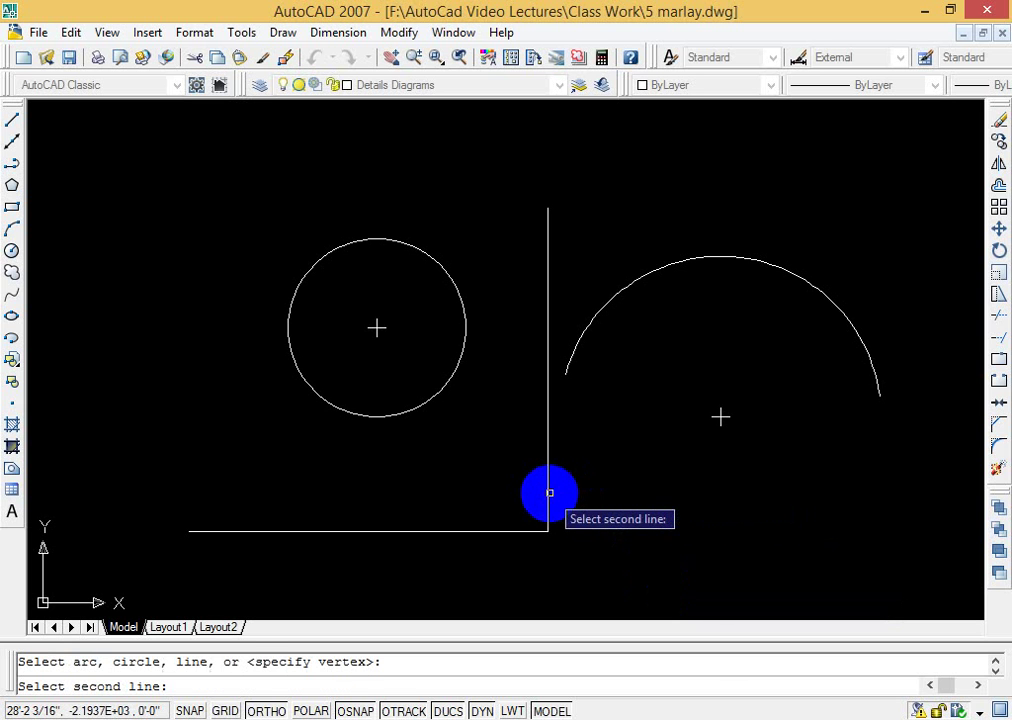
left_click(508, 531)
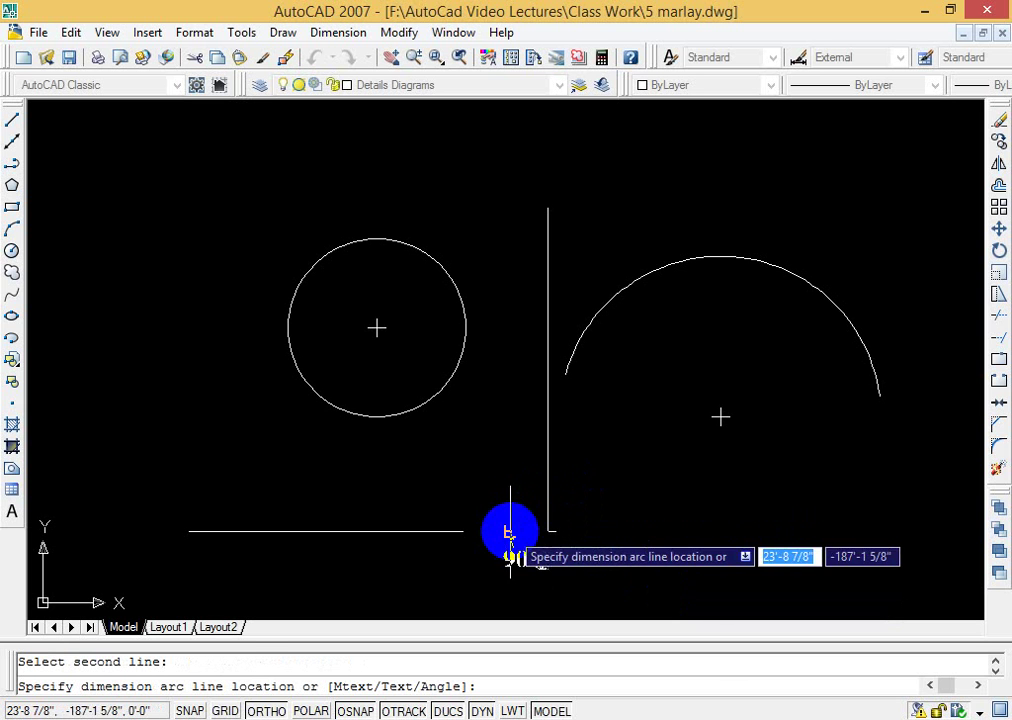
left_click(463, 459)
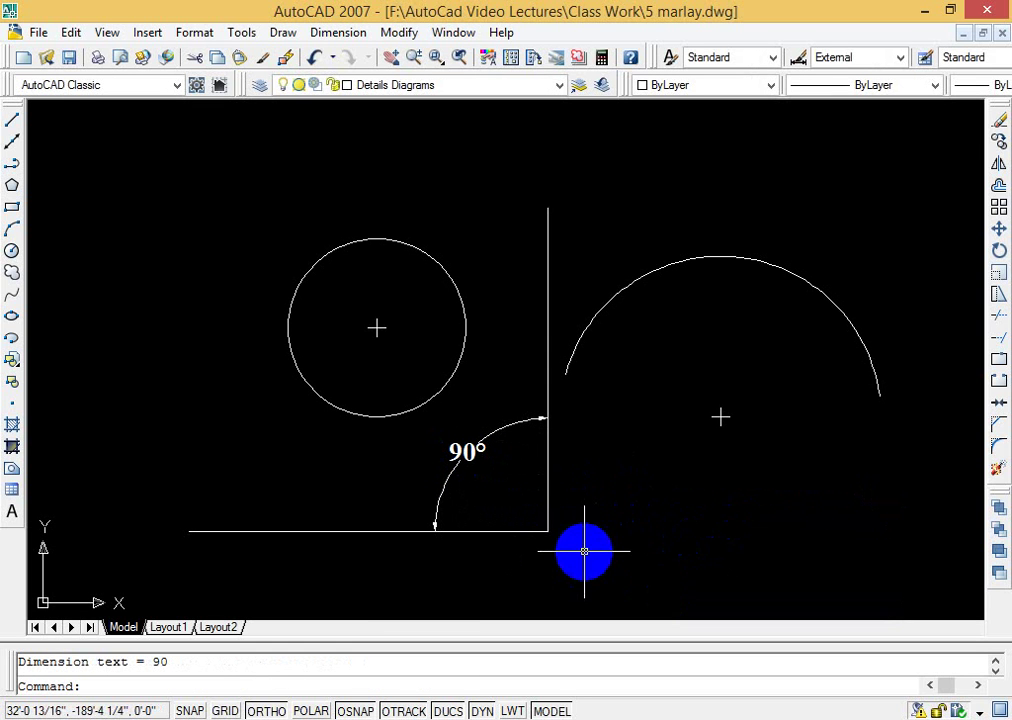
type("d")
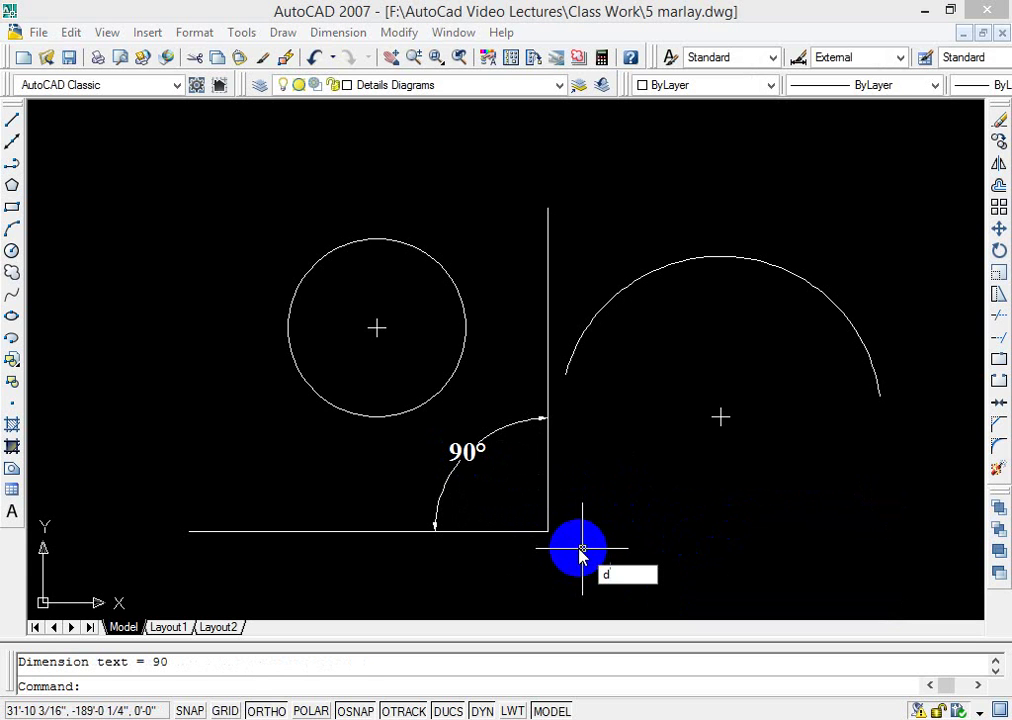
type("a")
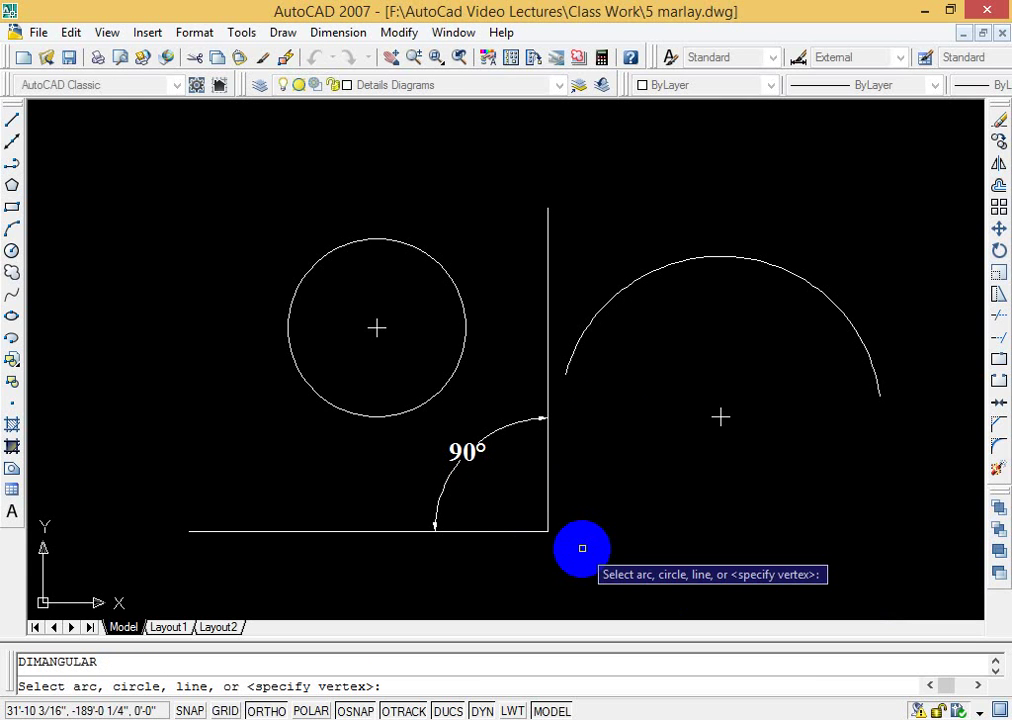
Step: Dimension the arc's 157° angle, placing the dimension above the arc
left_click(655, 272)
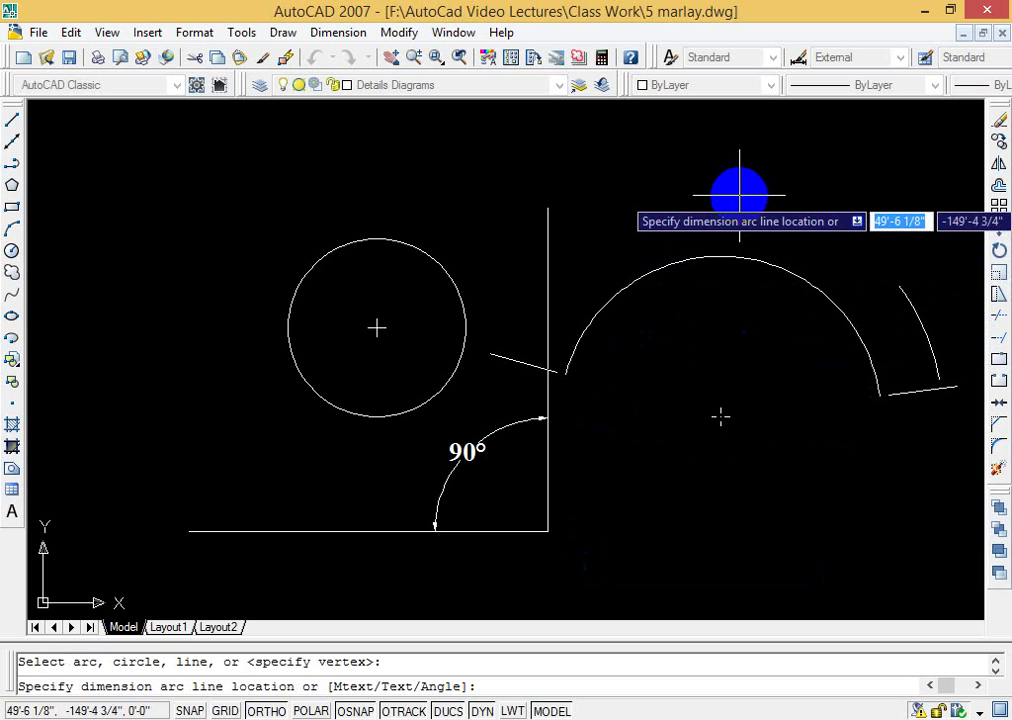
left_click(740, 197)
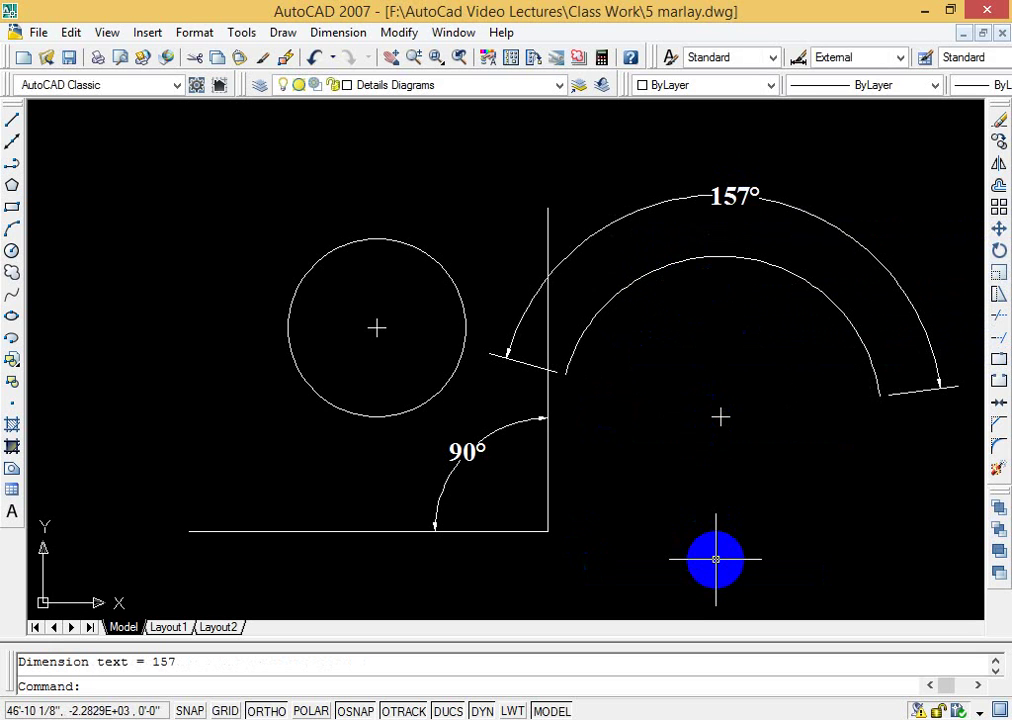
Step: Add a 231° angular dimension from the circle to its top point, wrapping around the left side
type("dan")
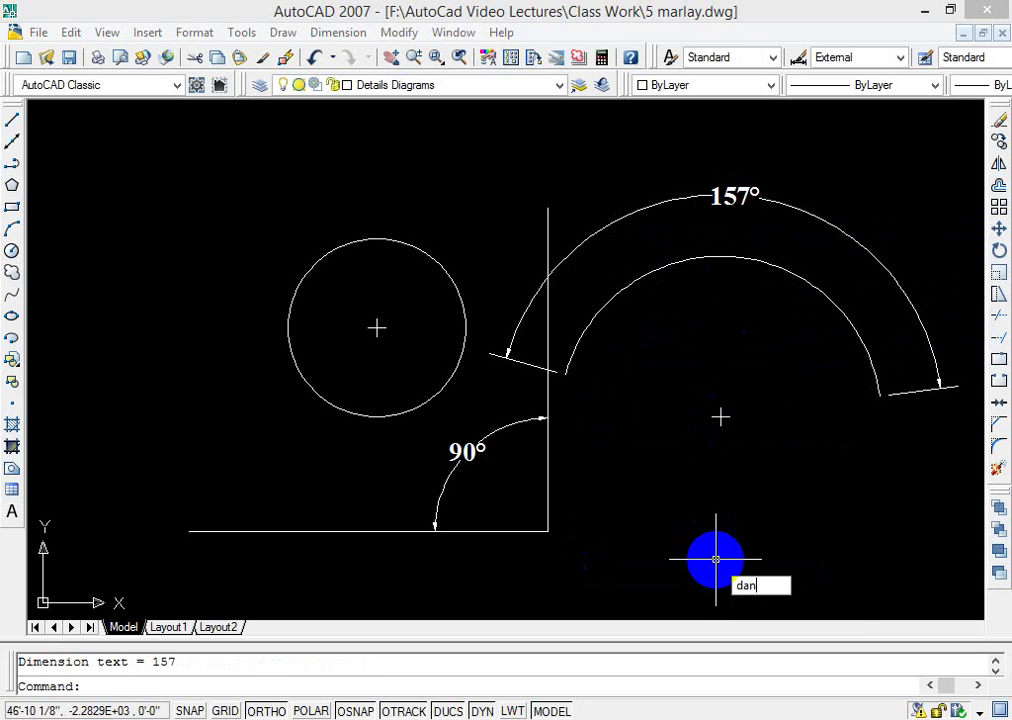
key("Return")
left_click(446, 384)
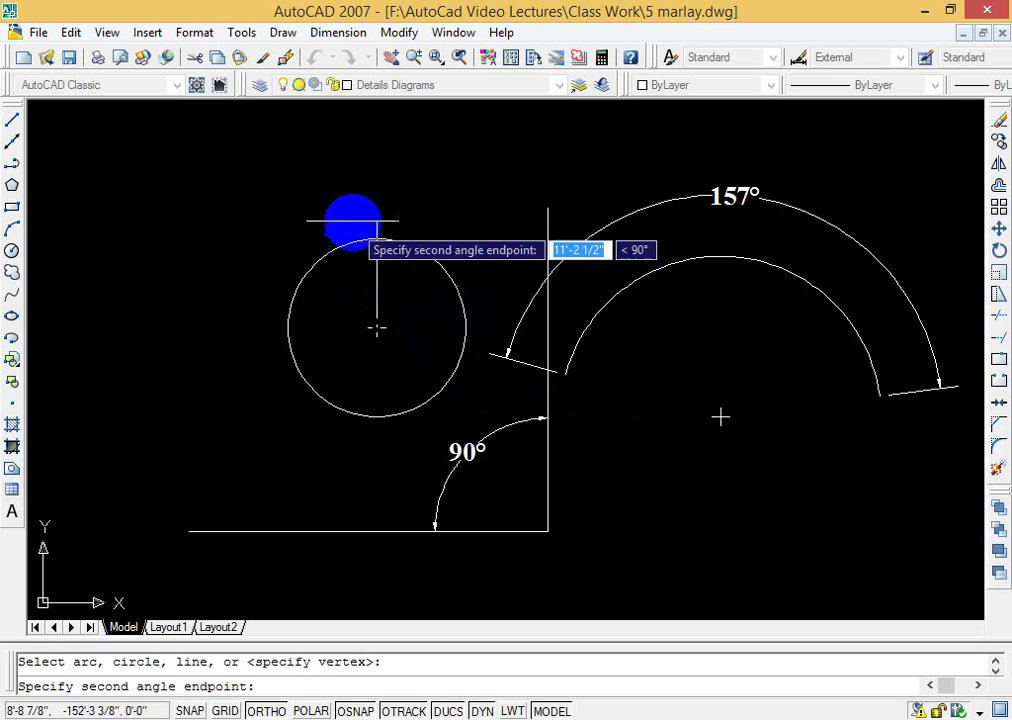
left_click(345, 197)
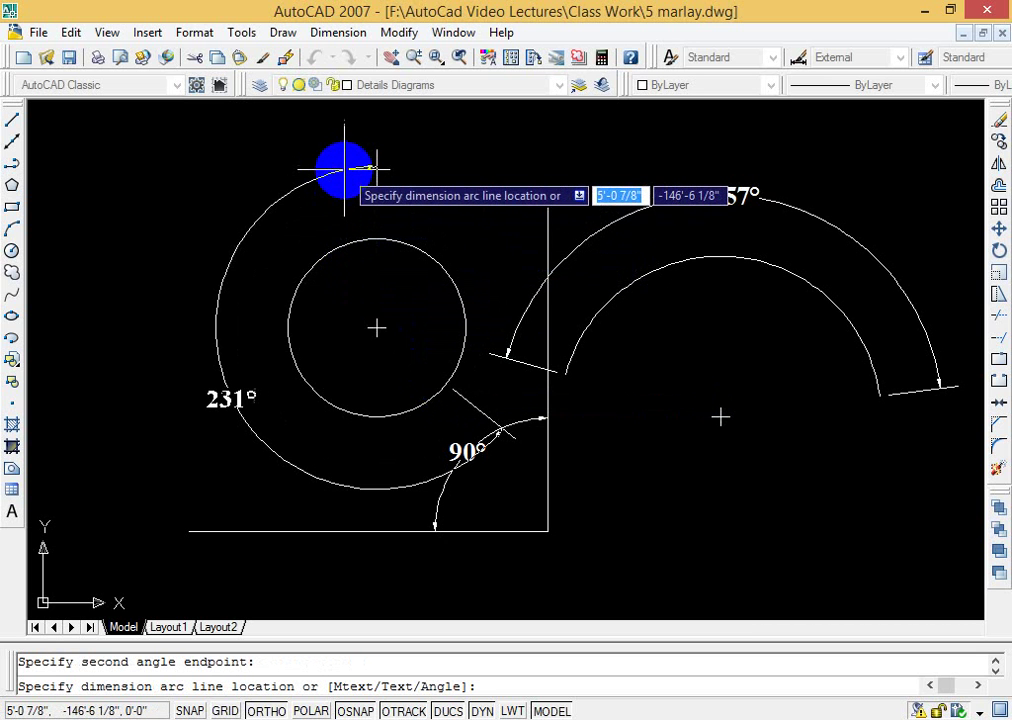
left_click(345, 170)
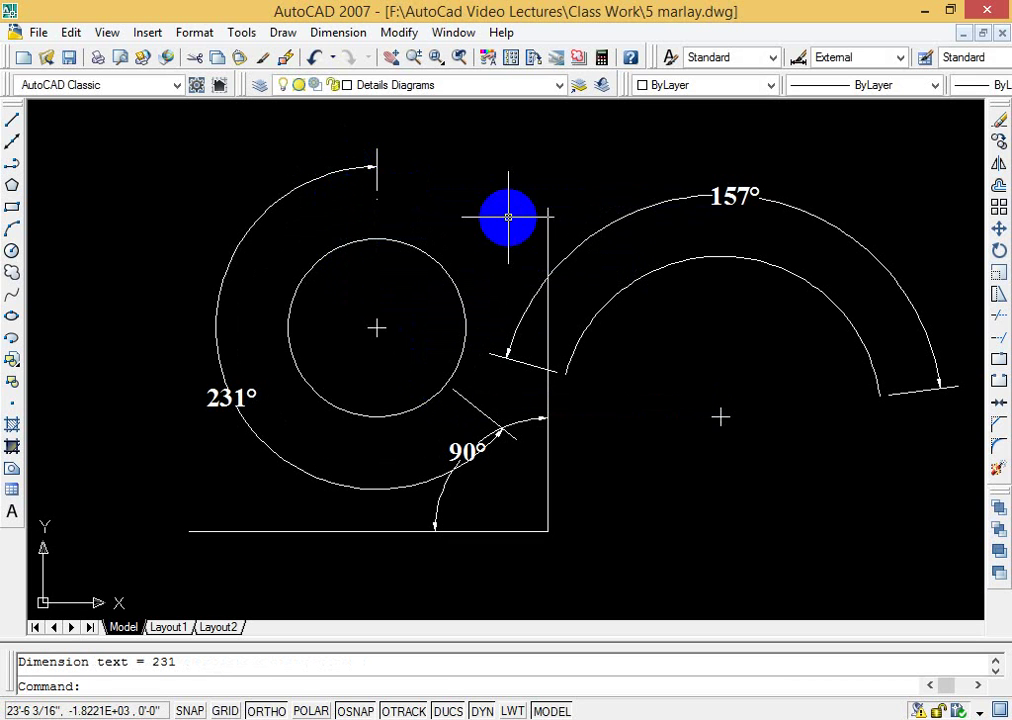
Step: Add a larger 344° angular dimension around the 10' circle, outside the 231° one
type("dan")
key("Return")
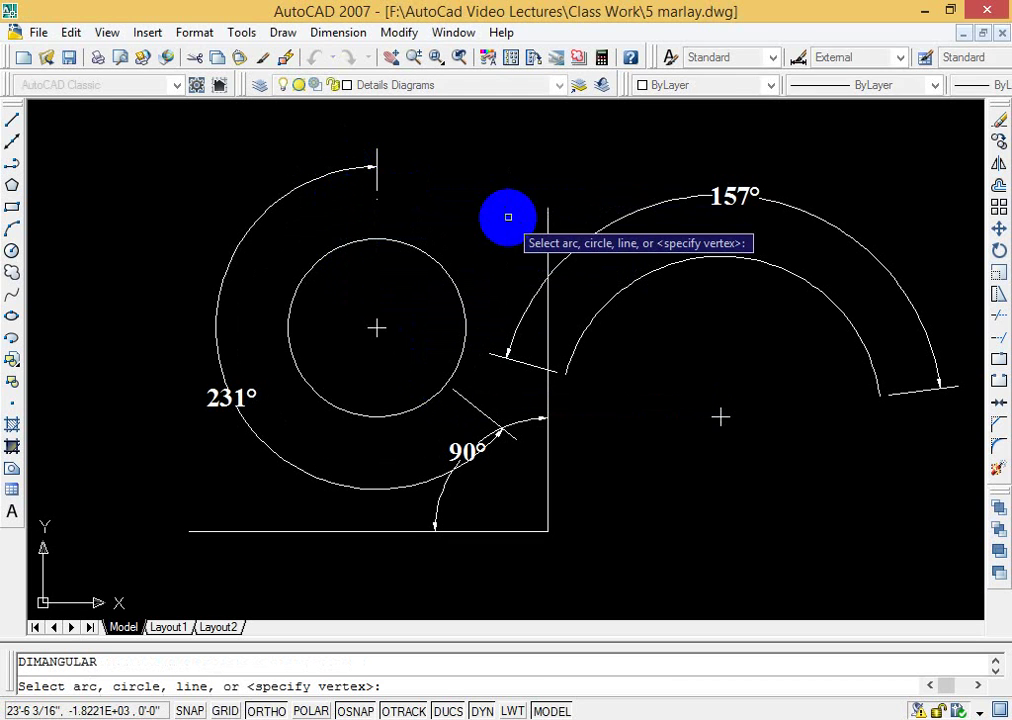
left_click(401, 241)
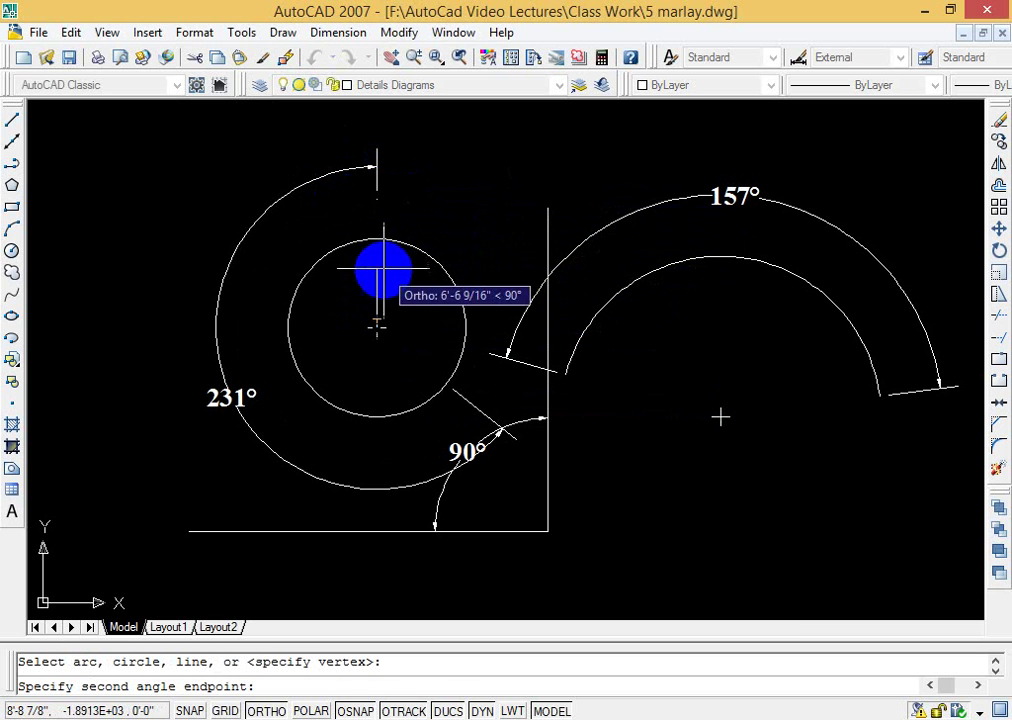
left_click(376, 240)
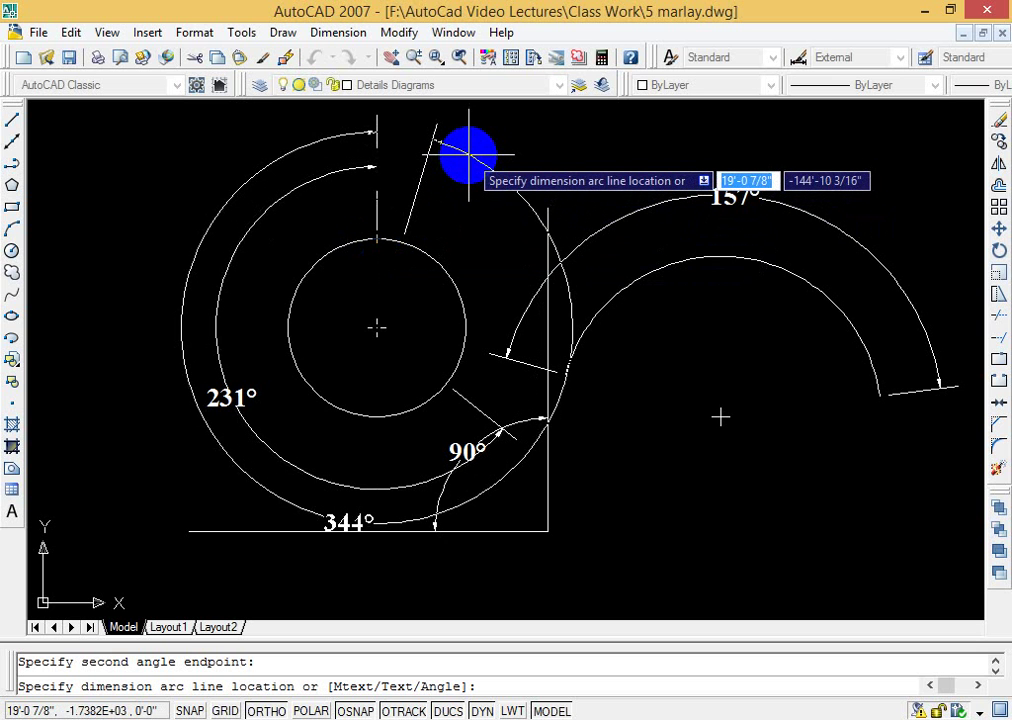
left_click(469, 154)
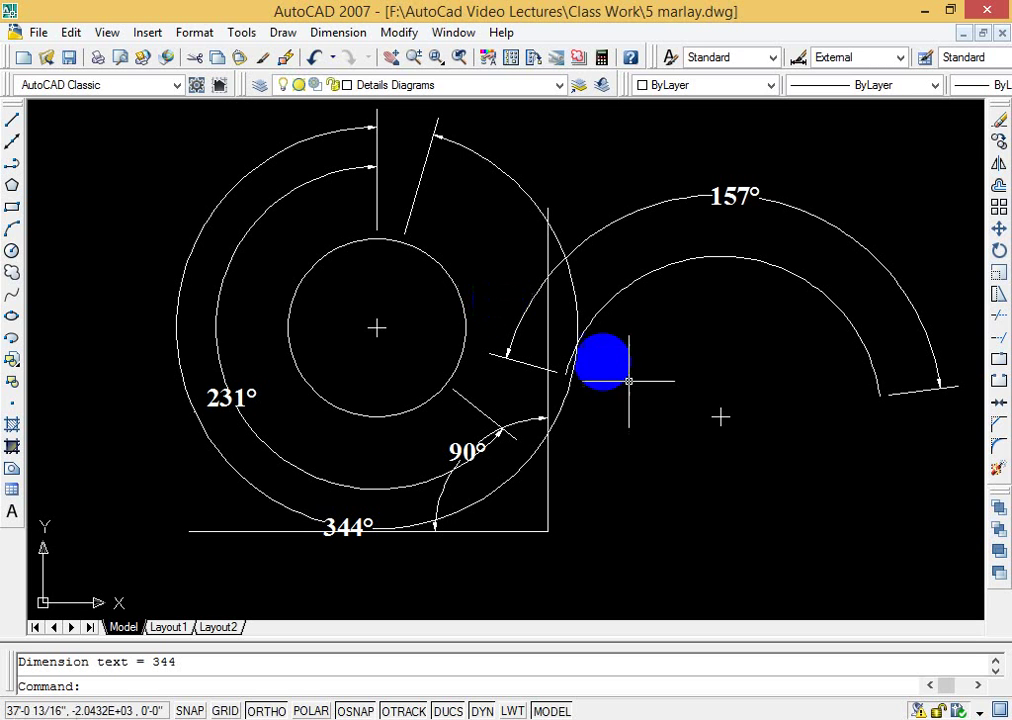
Step: Draw a horizontal line in empty space below the existing drawing
type("p")
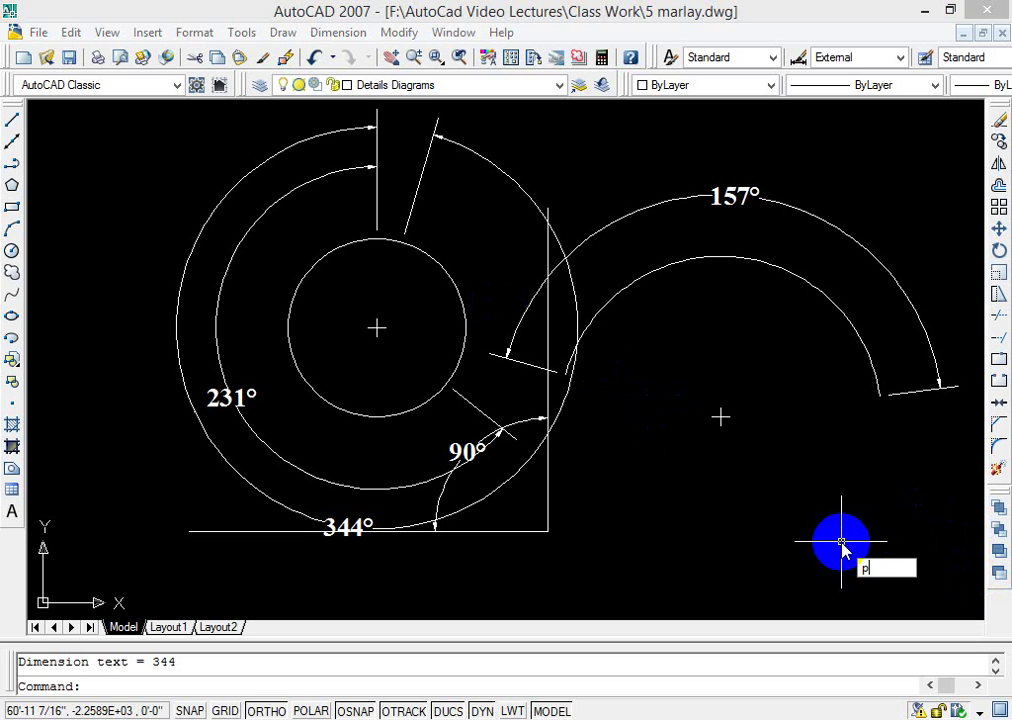
key("Return")
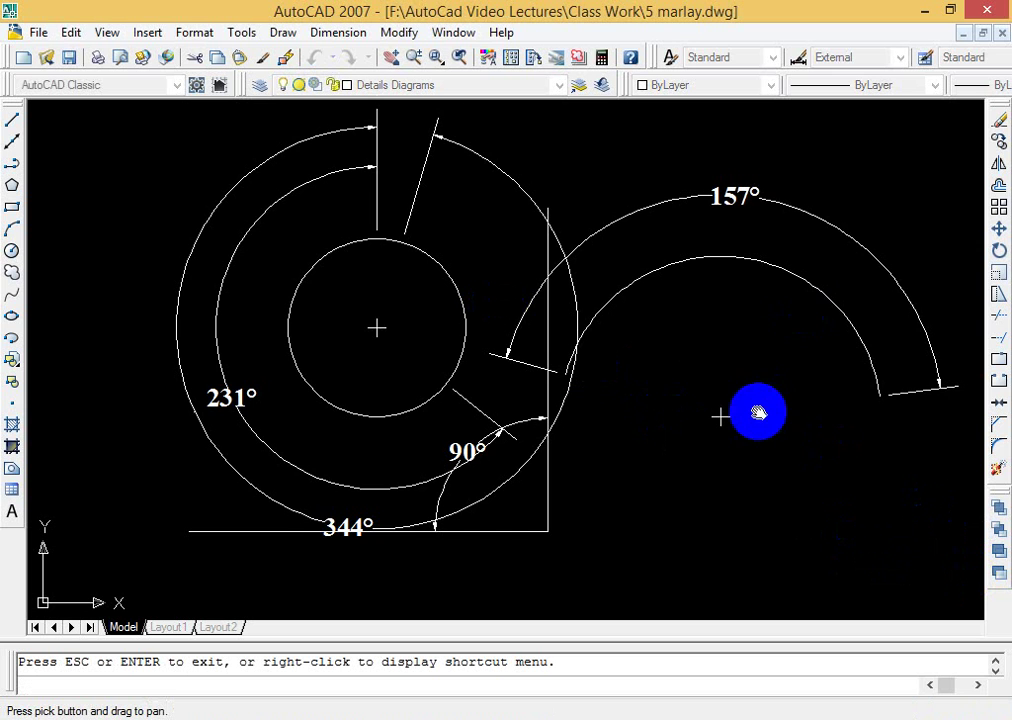
mouse_move(759, 416)
left_mouse_down()
mouse_move(761, 253)
mouse_move(742, 176)
left_mouse_up()
left_click_drag(714, 323, 714, 199)
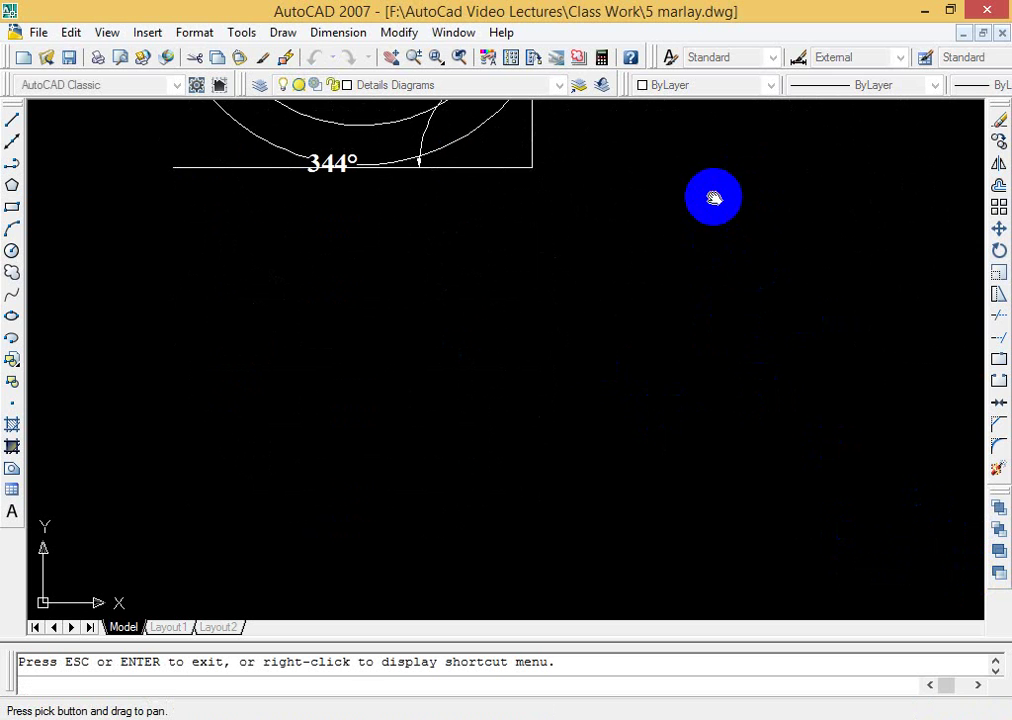
left_click_drag(671, 314, 658, 218)
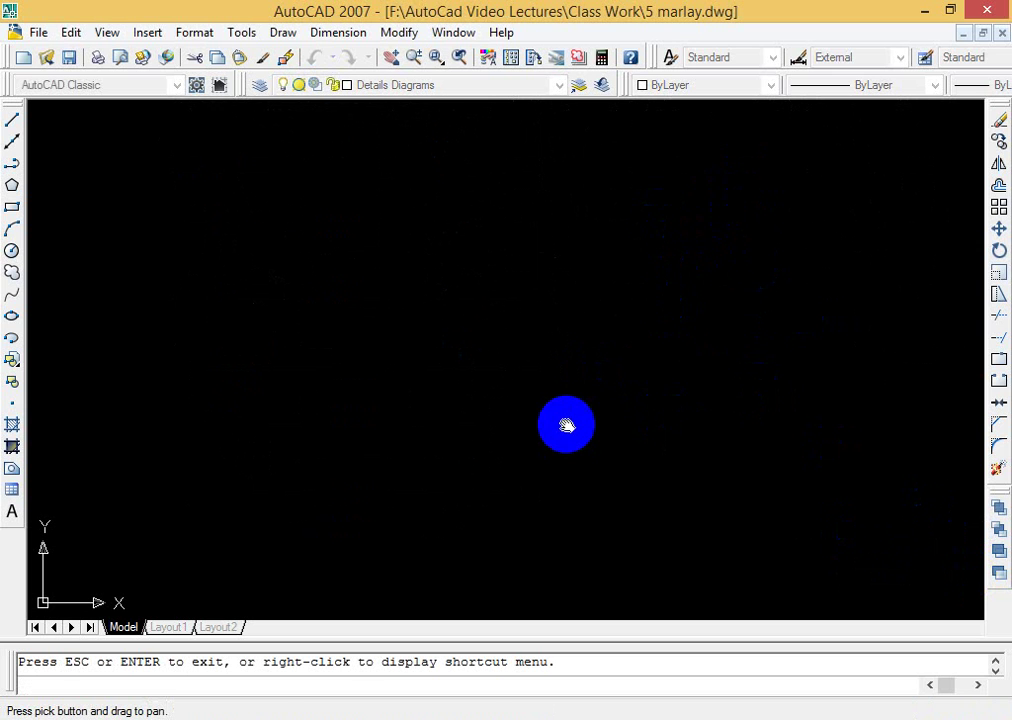
key("Escape")
type("l")
key("Return")
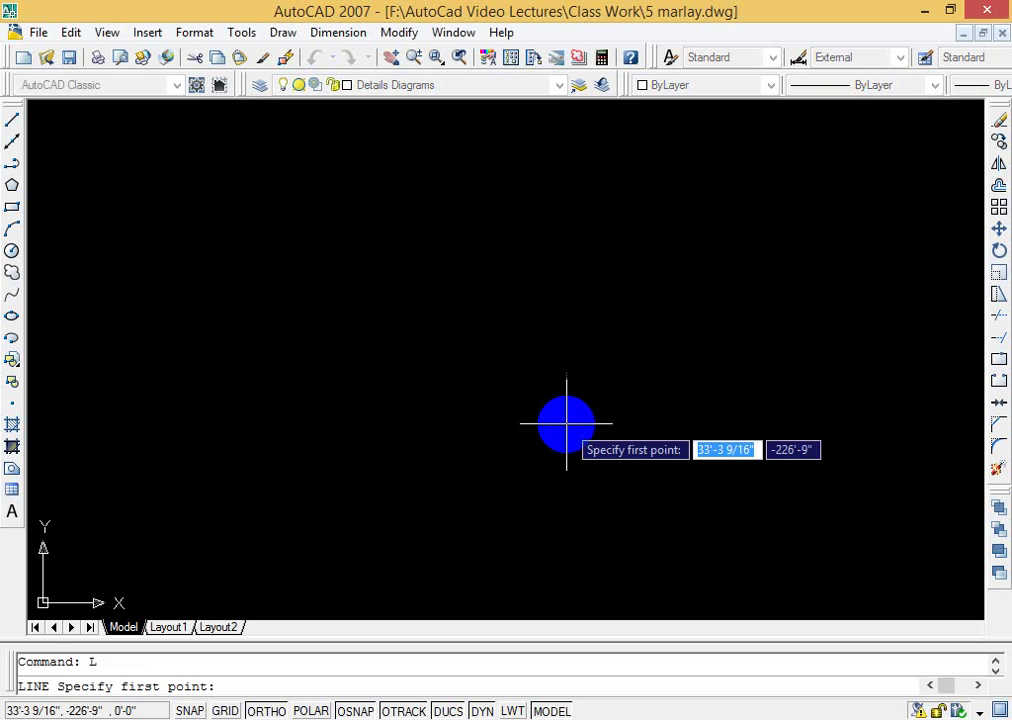
left_click(368, 356)
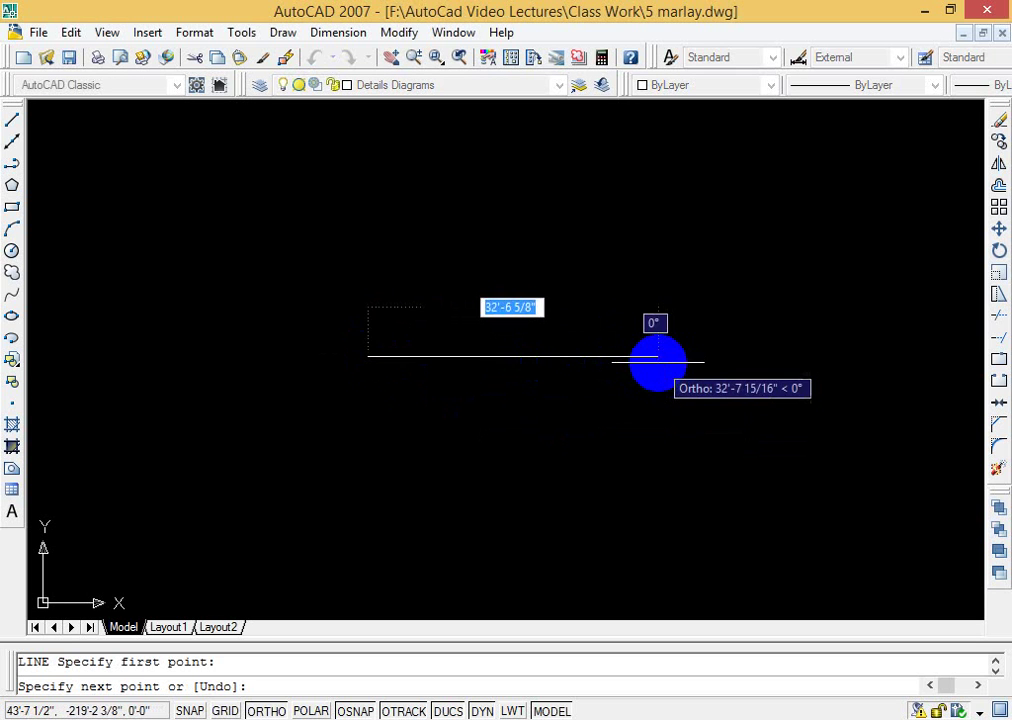
left_click(657, 357)
key("Escape")
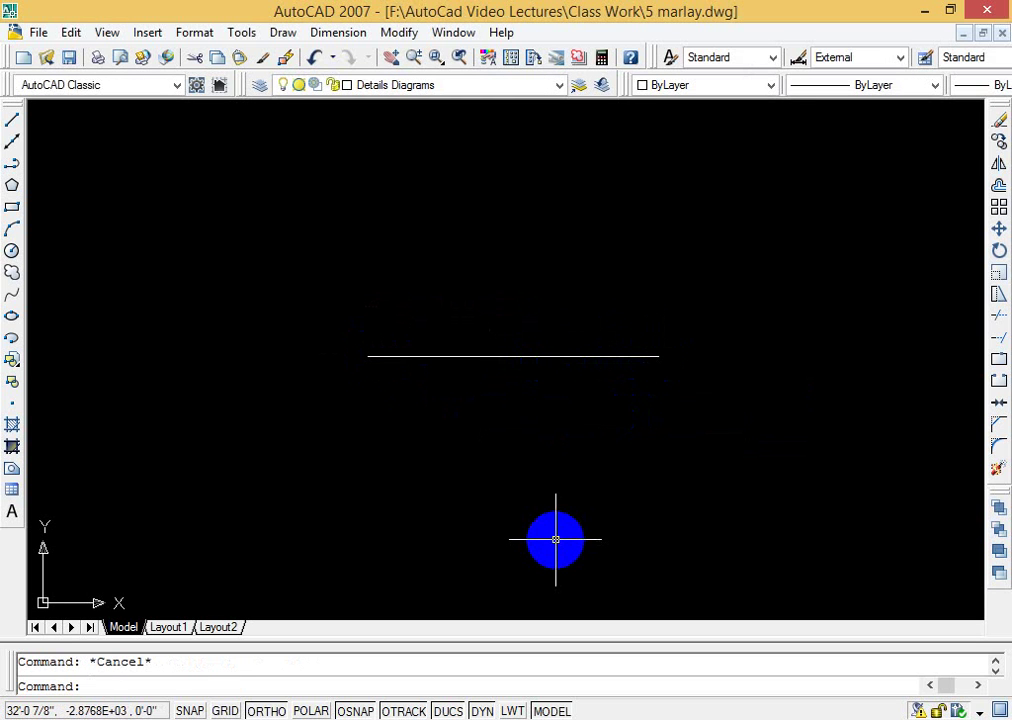
Step: Copy the horizontal line once above and once below the original
type("co")
key("Return")
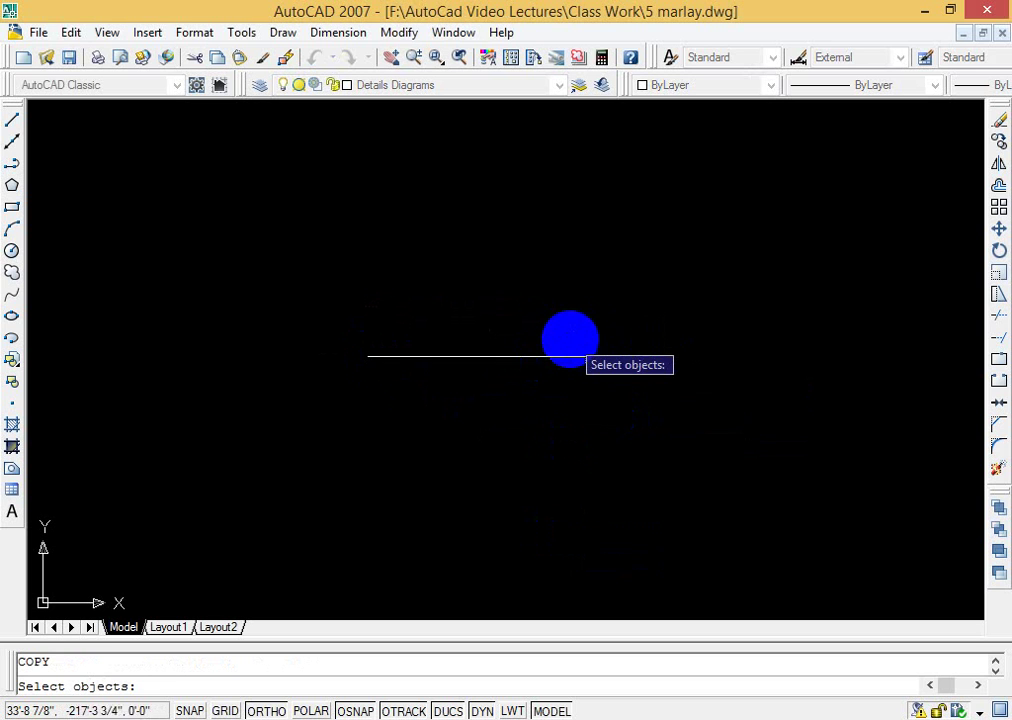
left_click(566, 356)
key("Return")
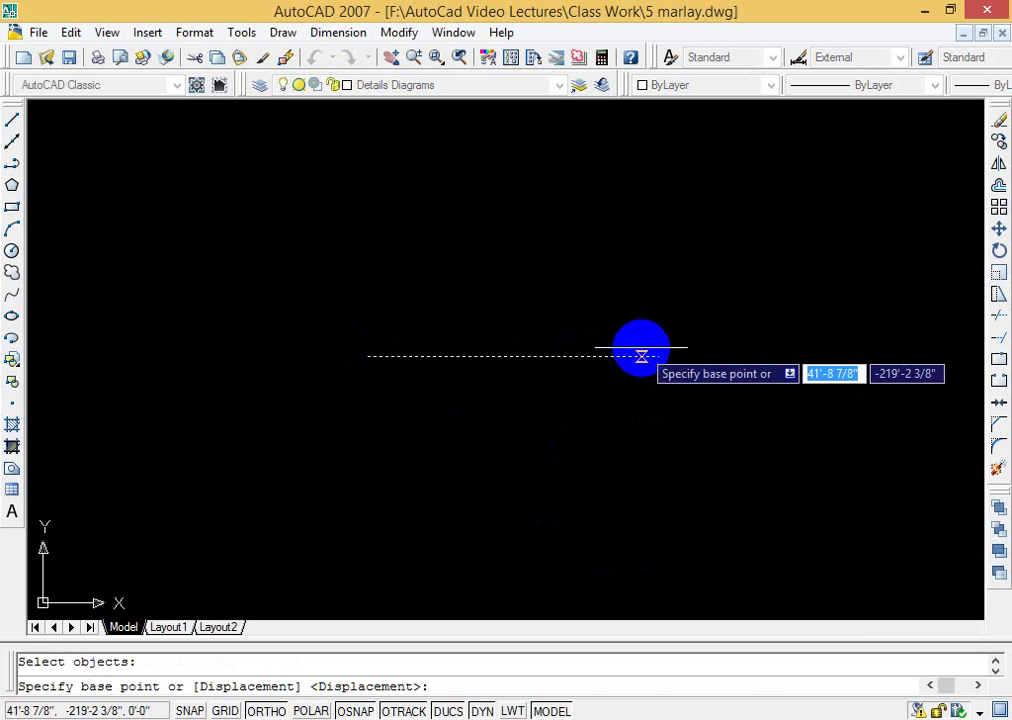
left_click(658, 355)
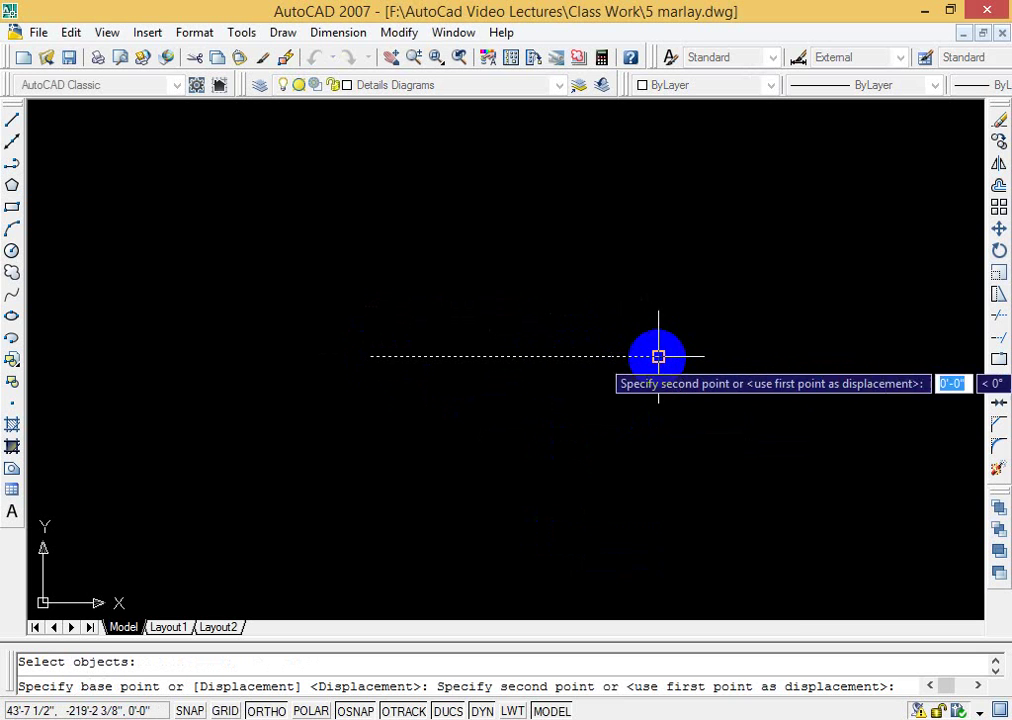
left_click(658, 292)
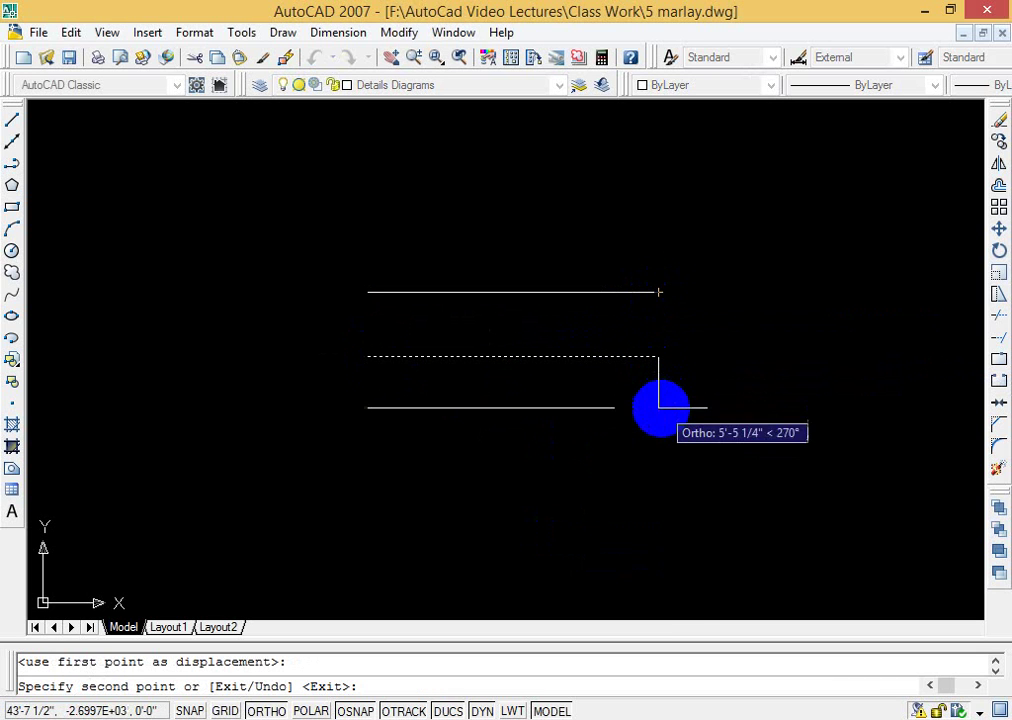
left_click(658, 456)
key("Escape")
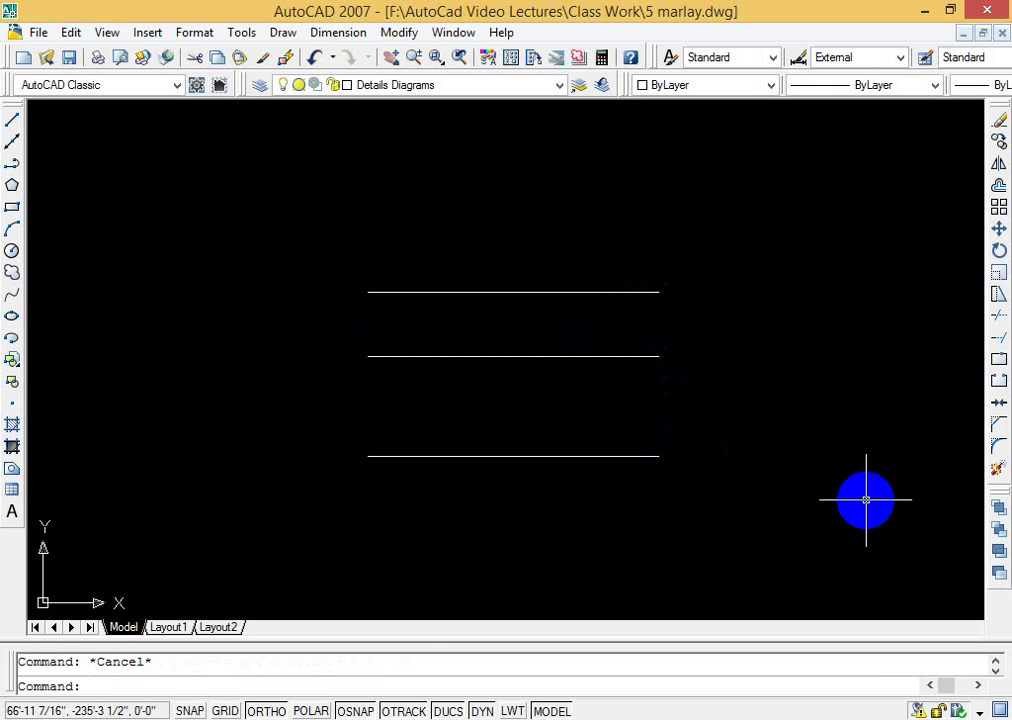
type("DAB")
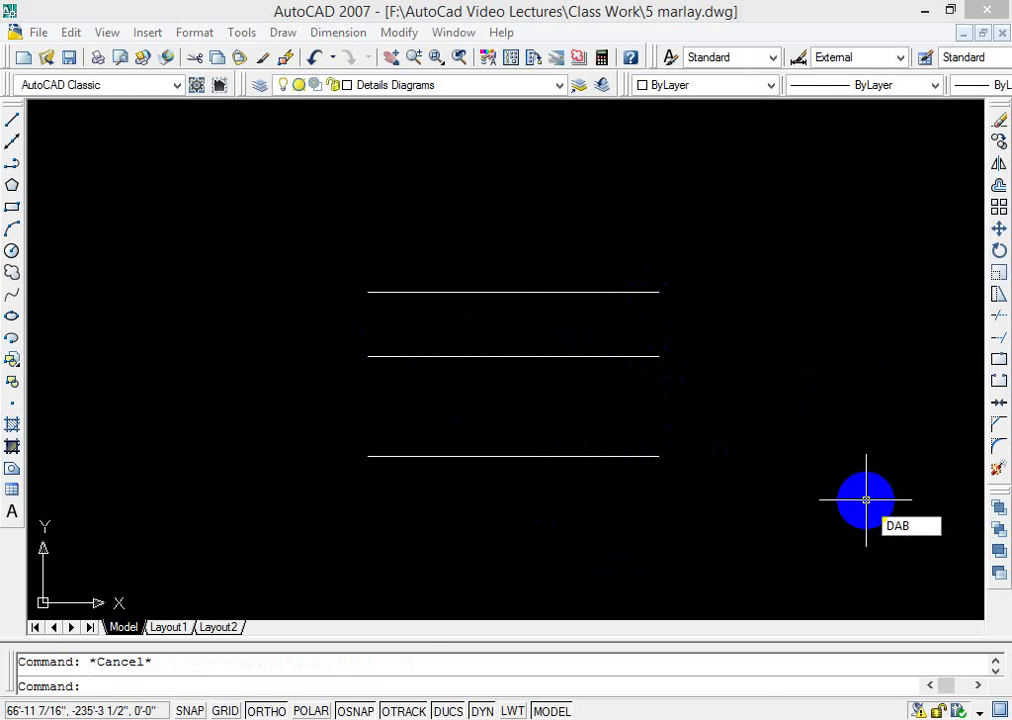
key("BackSpace")
type("N")
key("Return")
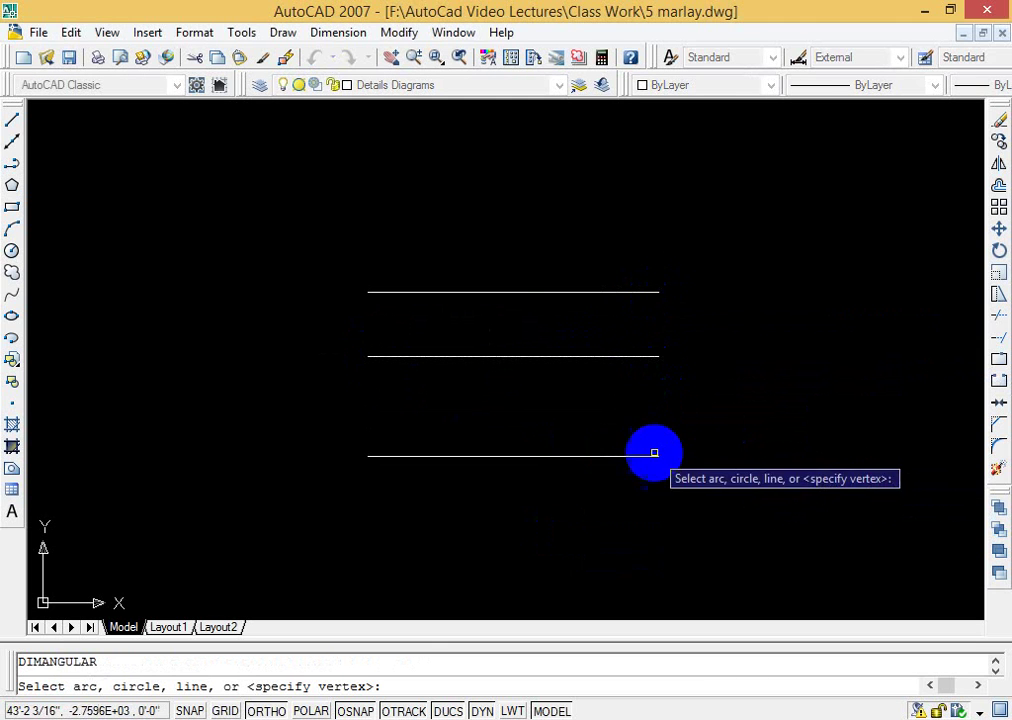
left_click(611, 457)
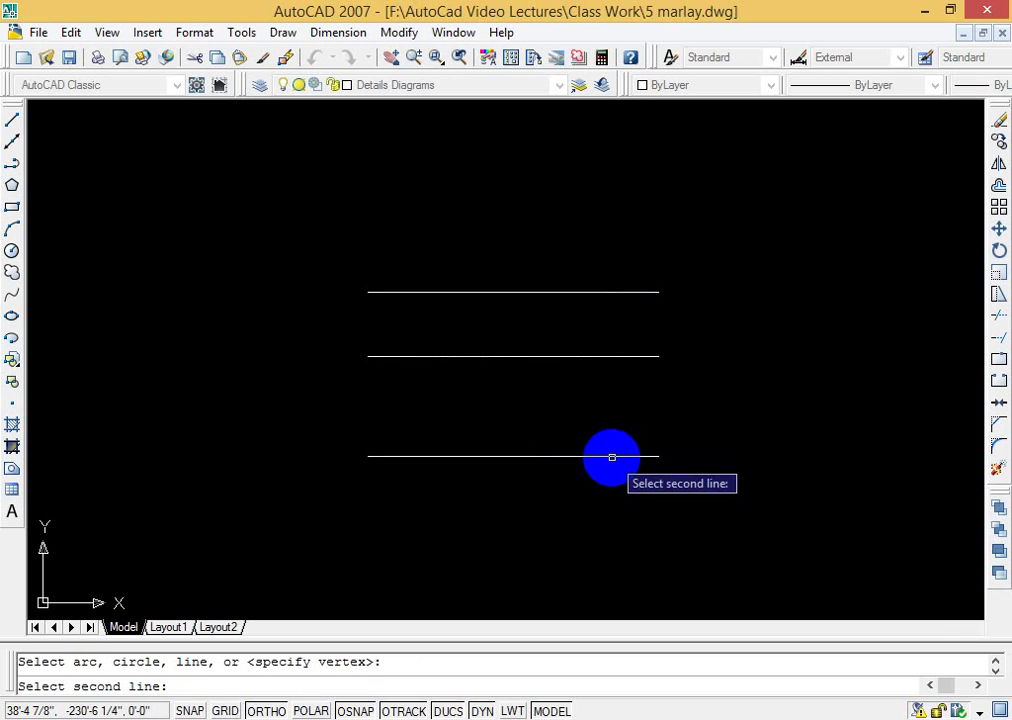
left_click(617, 355)
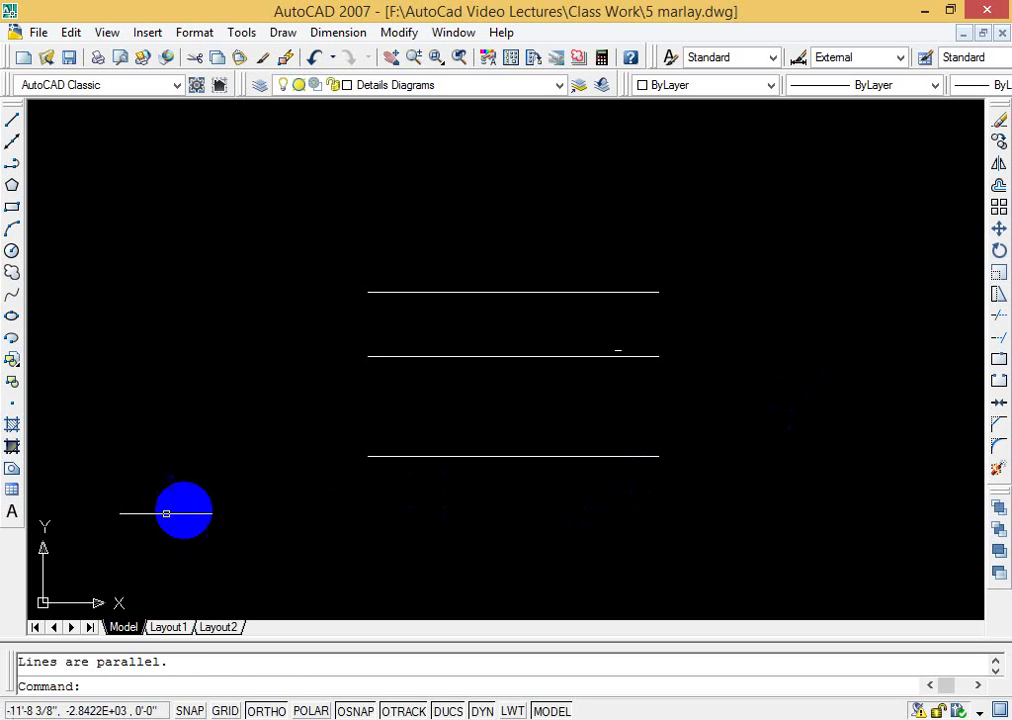
Step: Draw a slanted line rising toward the upper right above the horizontal lines
type("L")
key("Return")
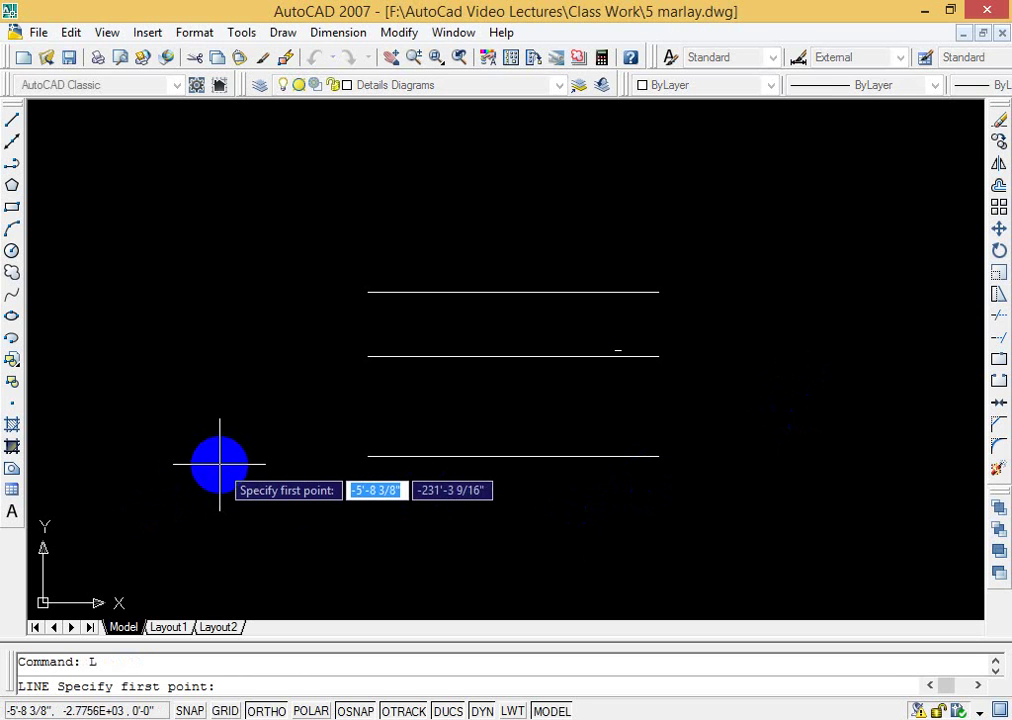
left_click(388, 413)
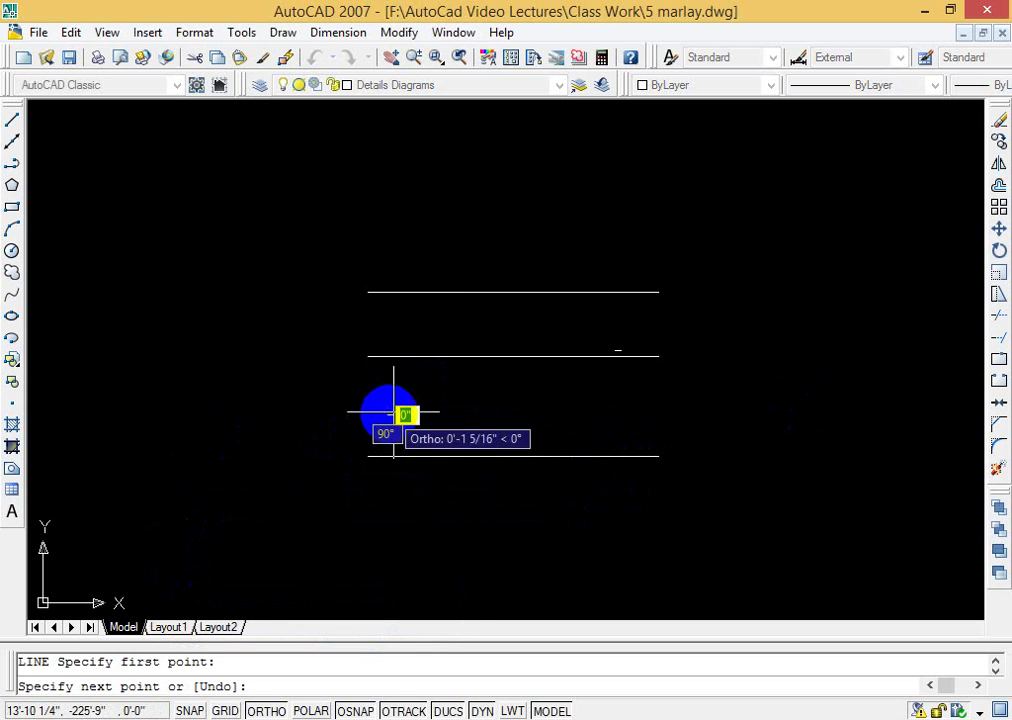
left_click(633, 413)
key("F8")
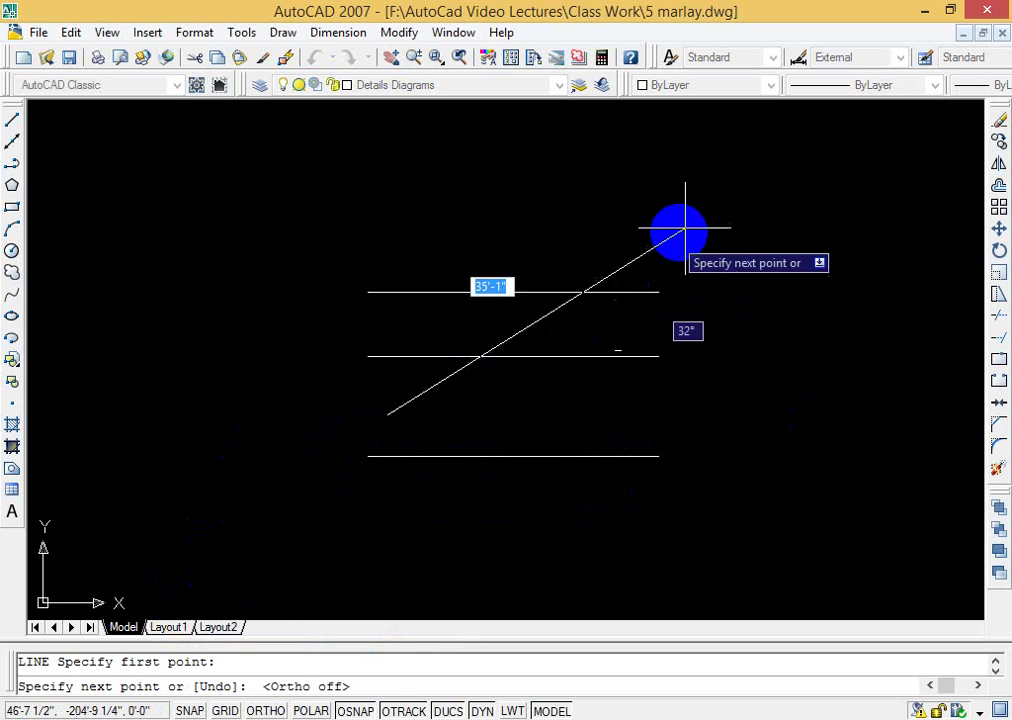
left_click(737, 207)
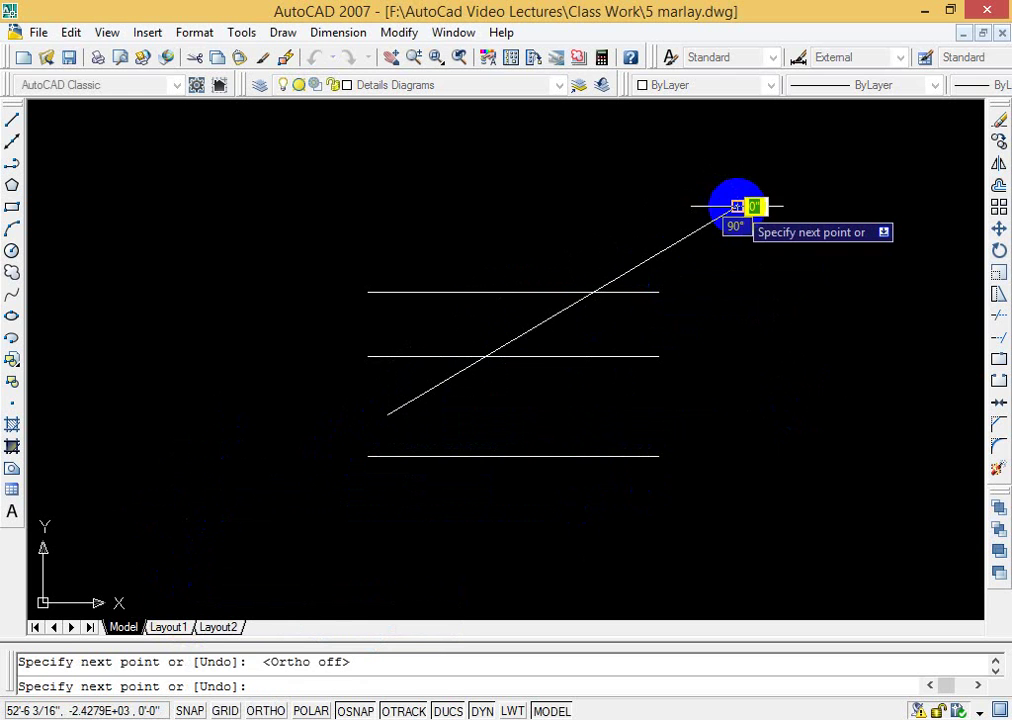
key("Escape")
Step: Erase the middle and top horizontal lines, leaving only the bottom one
left_click(650, 356)
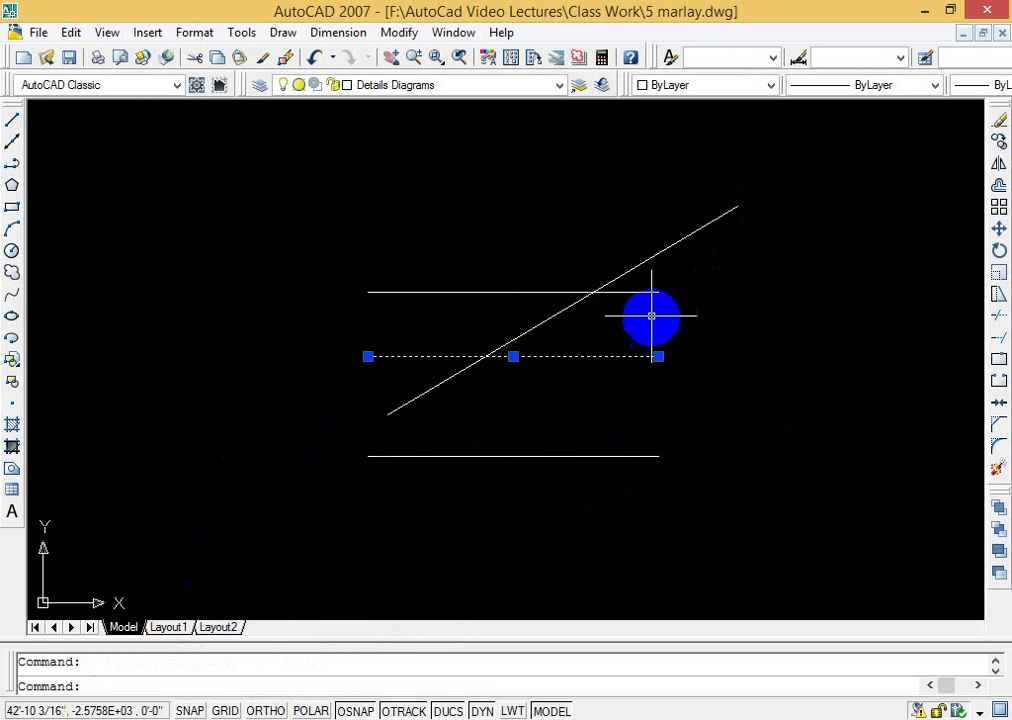
left_click(651, 292)
type("e")
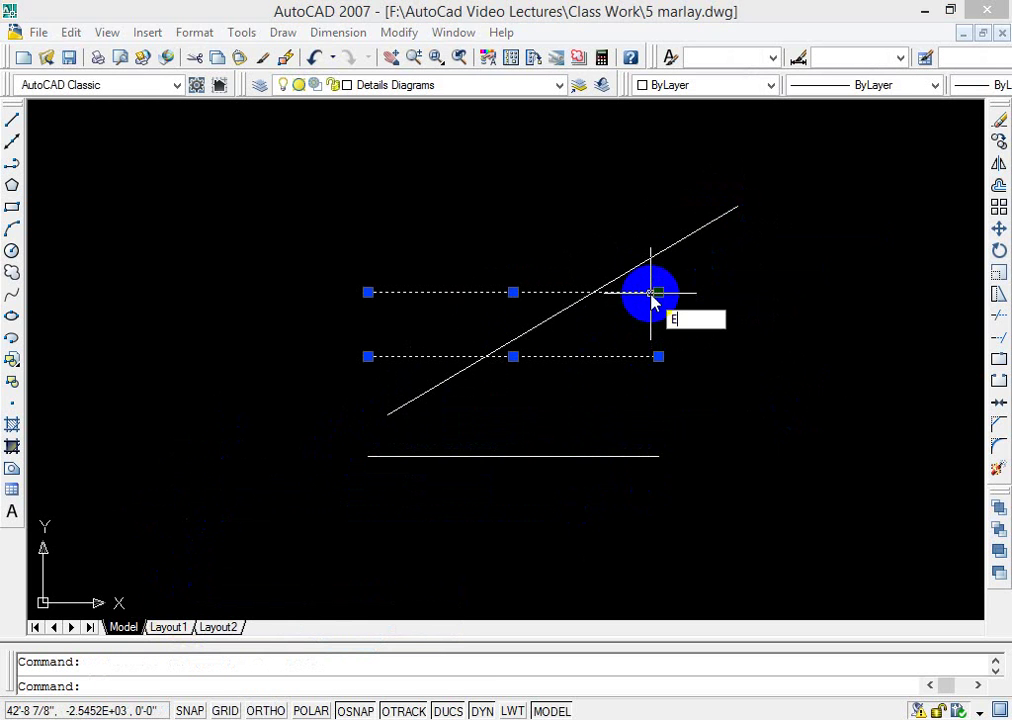
key("Return")
key("Escape")
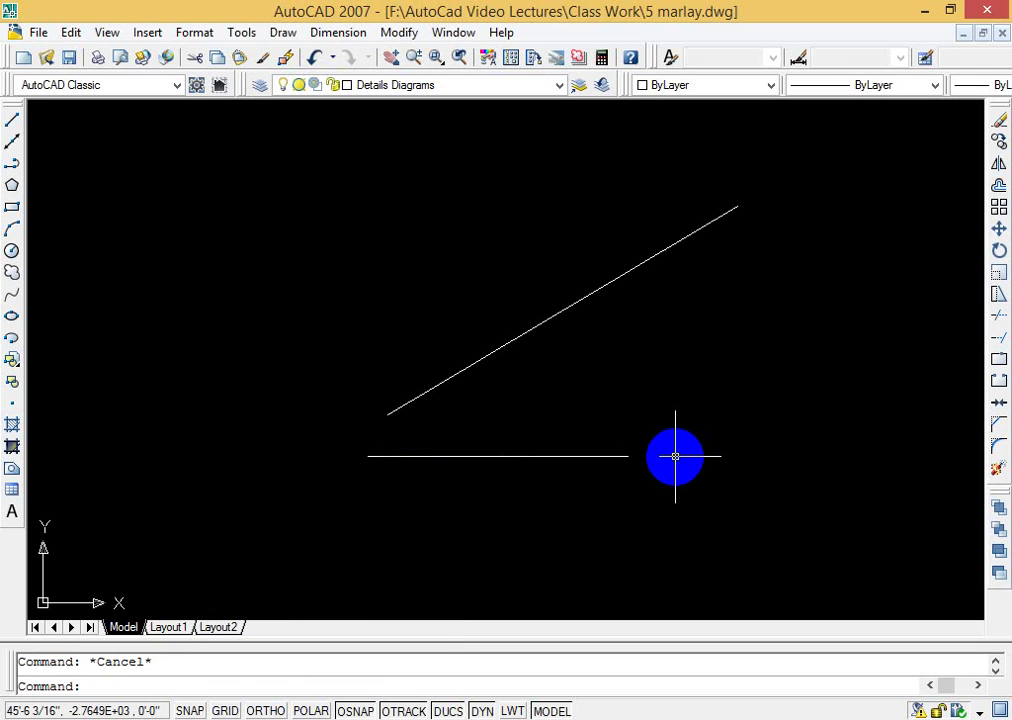
Step: Add a 31° angular dimension between the horizontal line and the slanted line
type("dan")
key("Return")
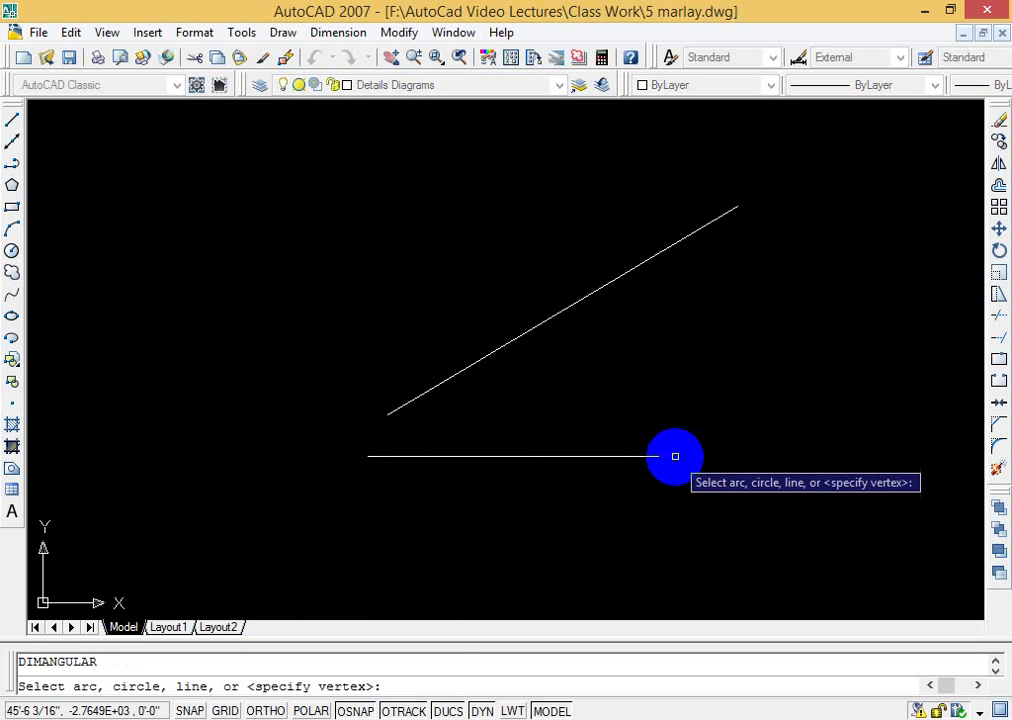
left_click(628, 457)
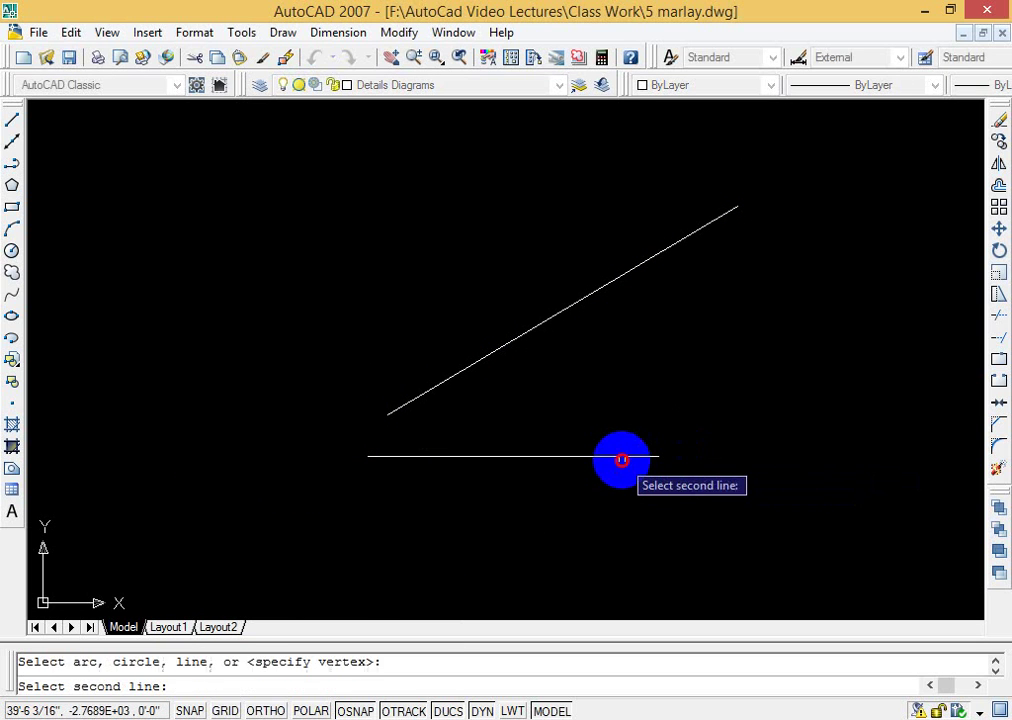
left_click(571, 304)
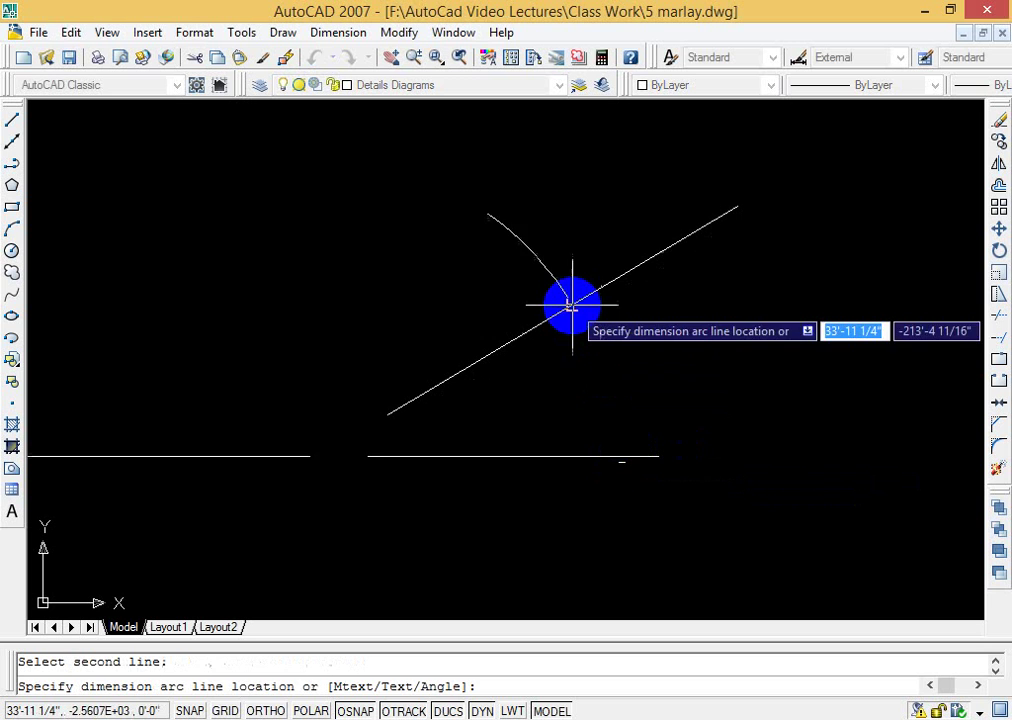
left_click(639, 318)
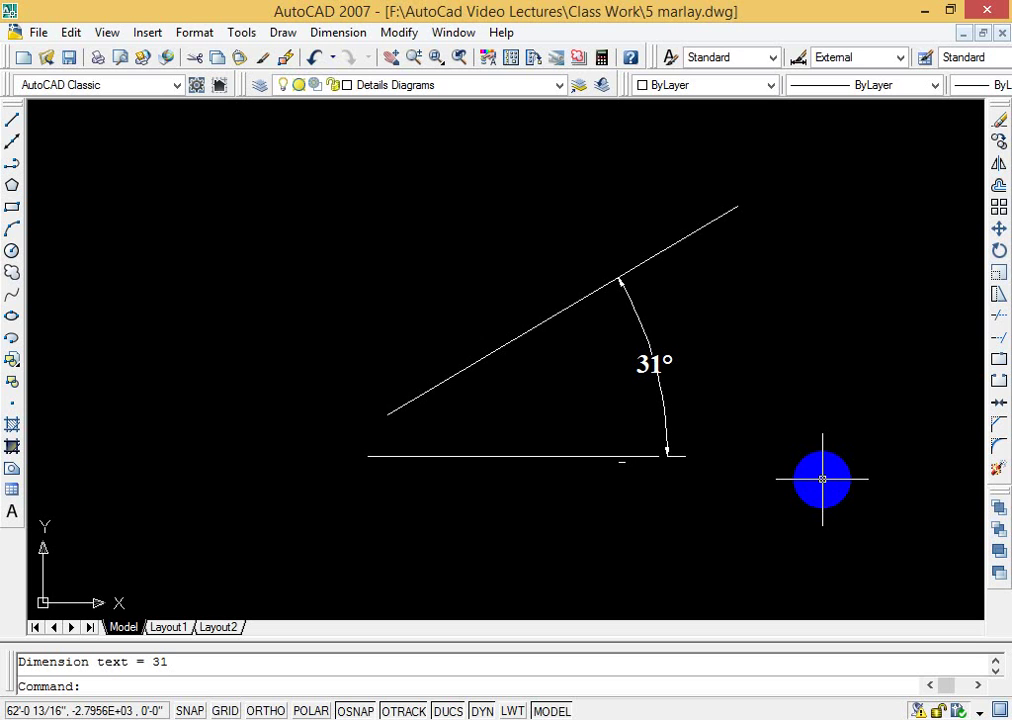
Step: Draw a slanted line rising to the upper right in empty space below the drawing
type("l")
key("Return")
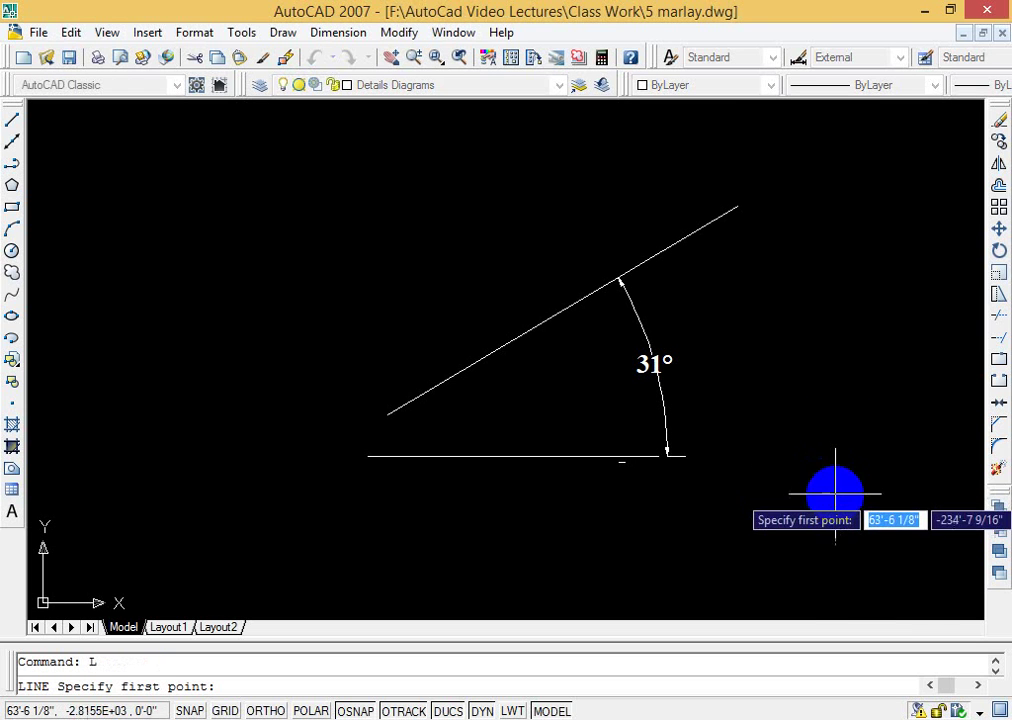
key("Escape")
type("p")
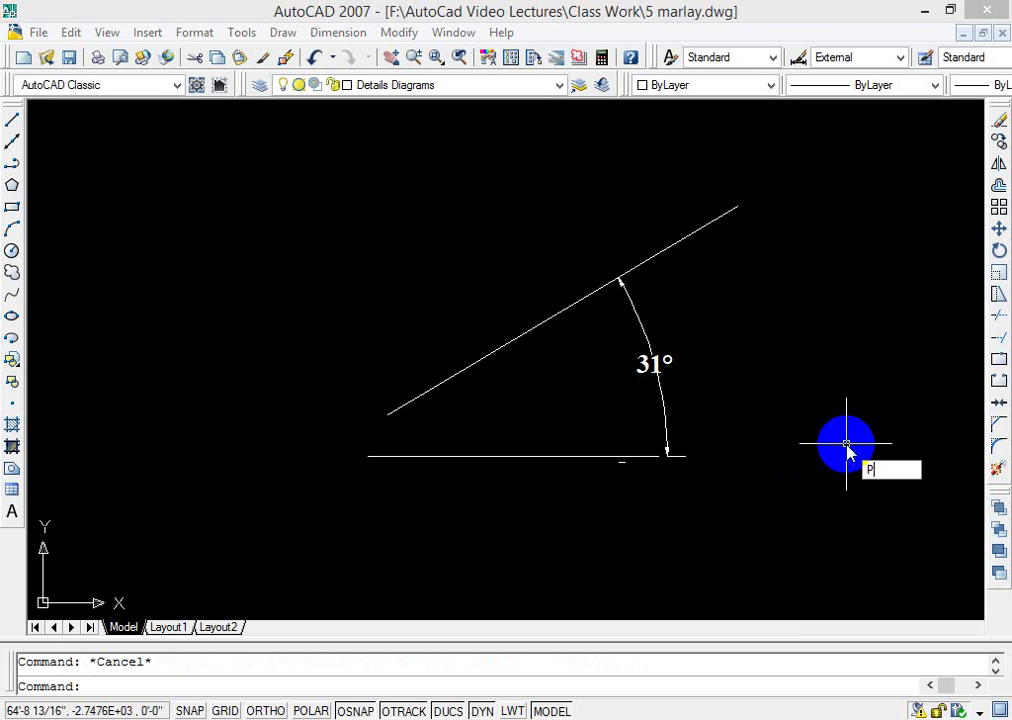
key("Return")
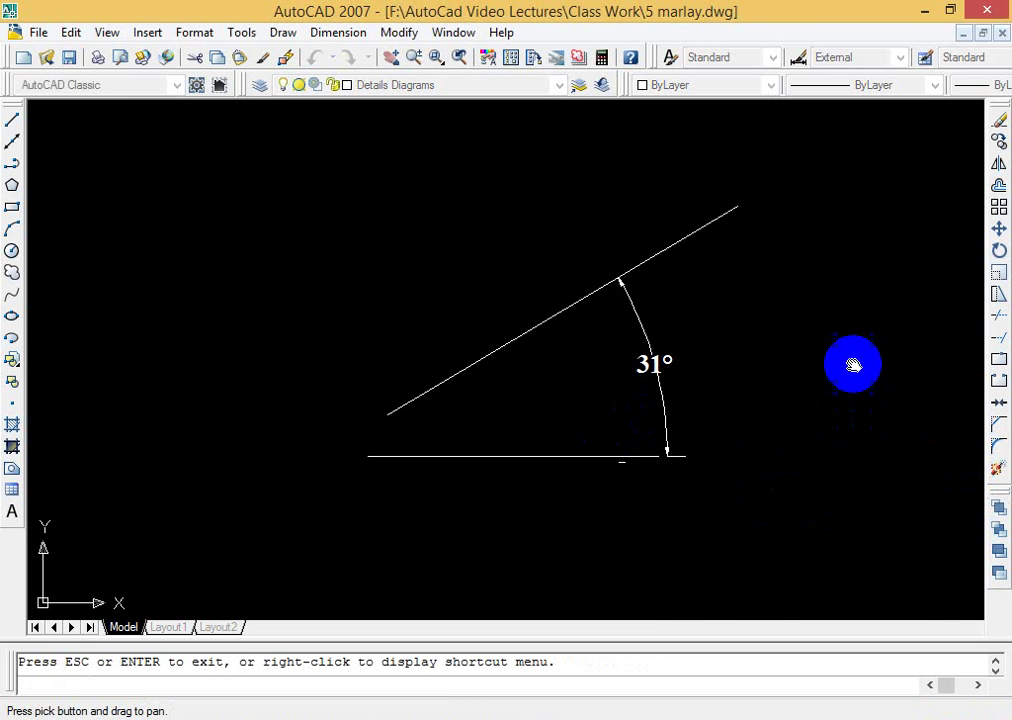
mouse_move(867, 365)
left_mouse_down()
mouse_move(673, 361)
mouse_move(617, 334)
mouse_move(581, 334)
mouse_move(586, 247)
mouse_move(571, 219)
left_mouse_up()
key("Escape")
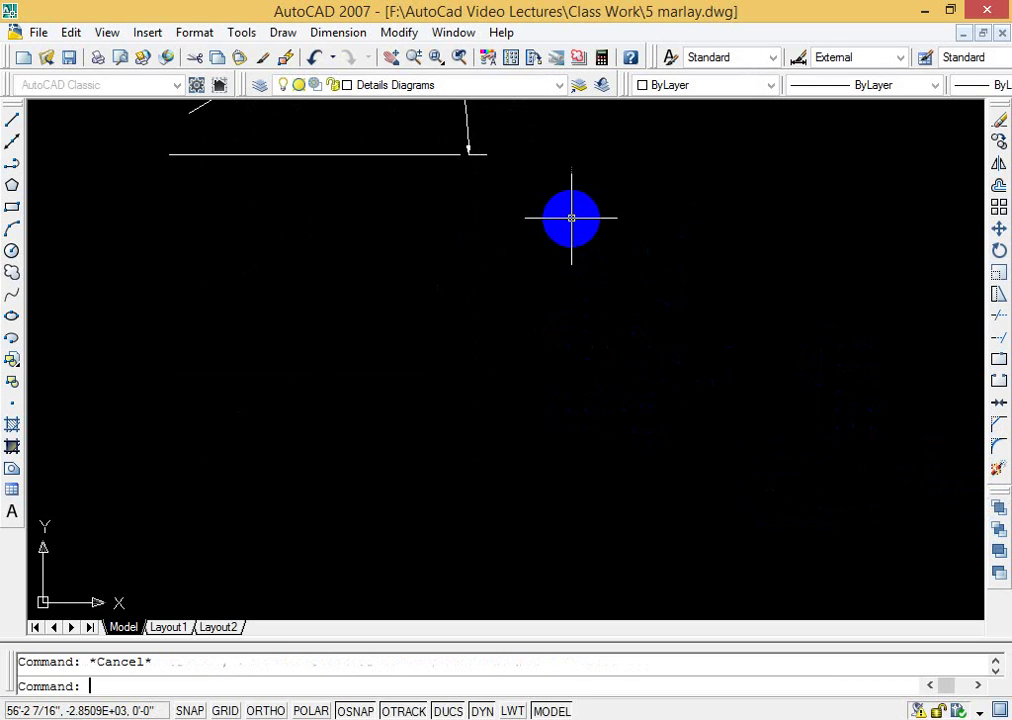
type("l")
key("Return")
left_click(309, 445)
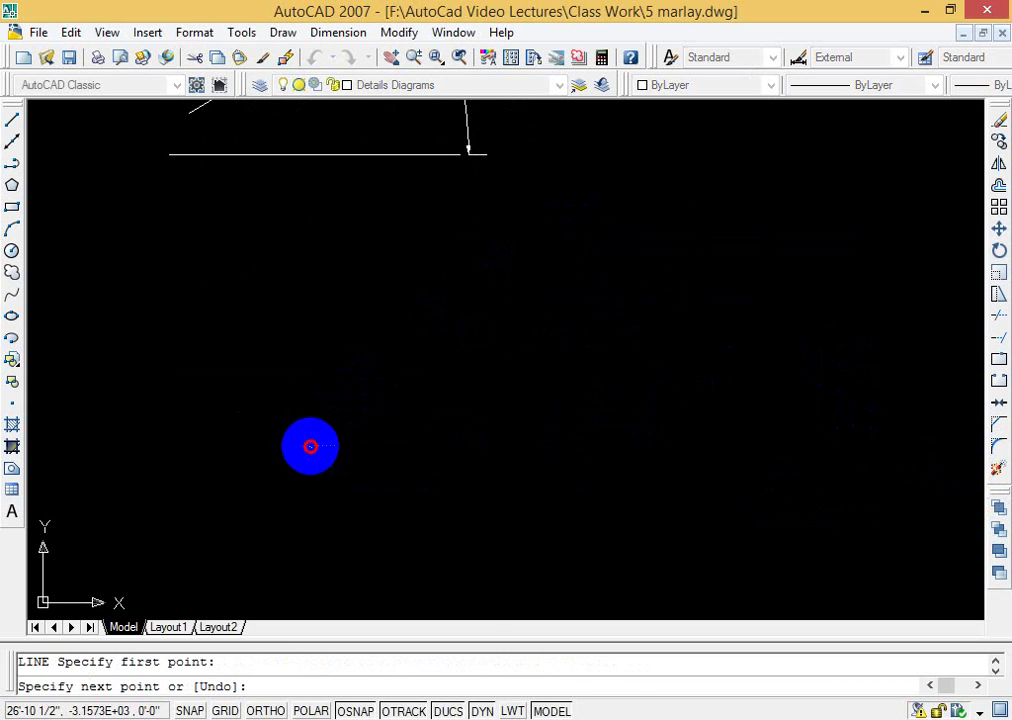
left_click(664, 235)
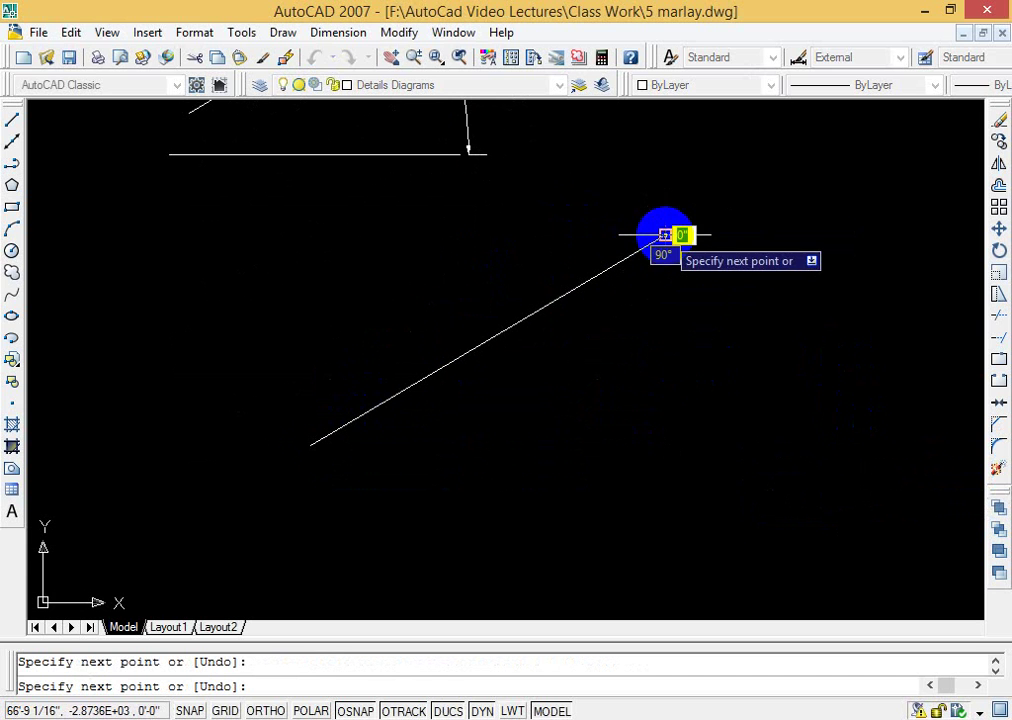
key("Escape")
Step: Draw a second line from upper left to lower right, crossing the first in an X
type("l")
key("Return")
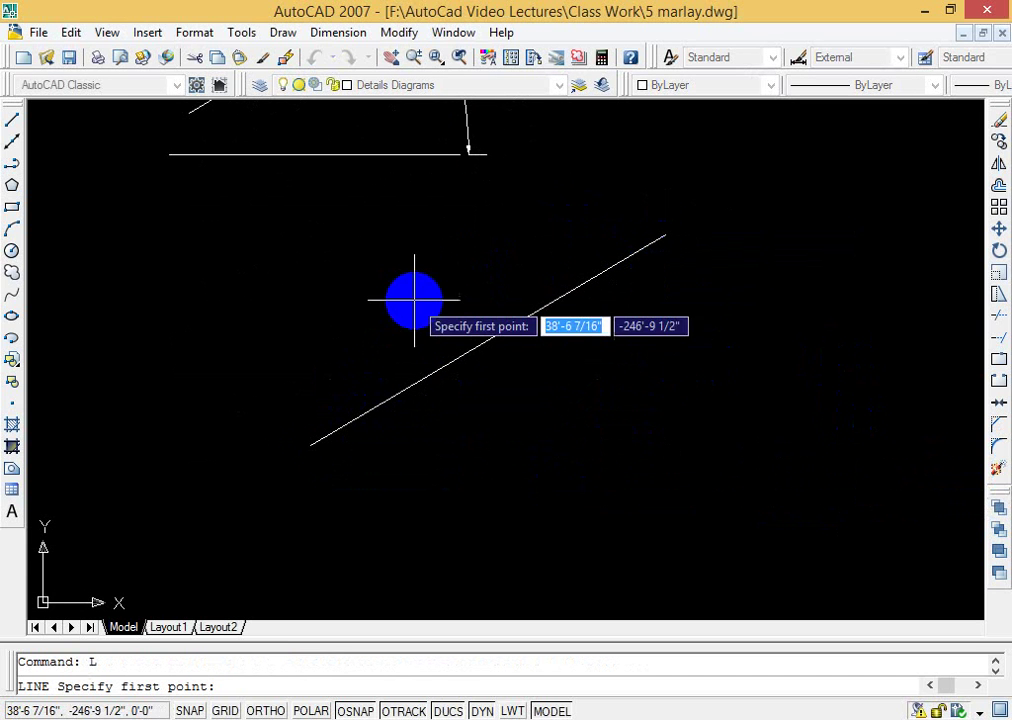
left_click(311, 207)
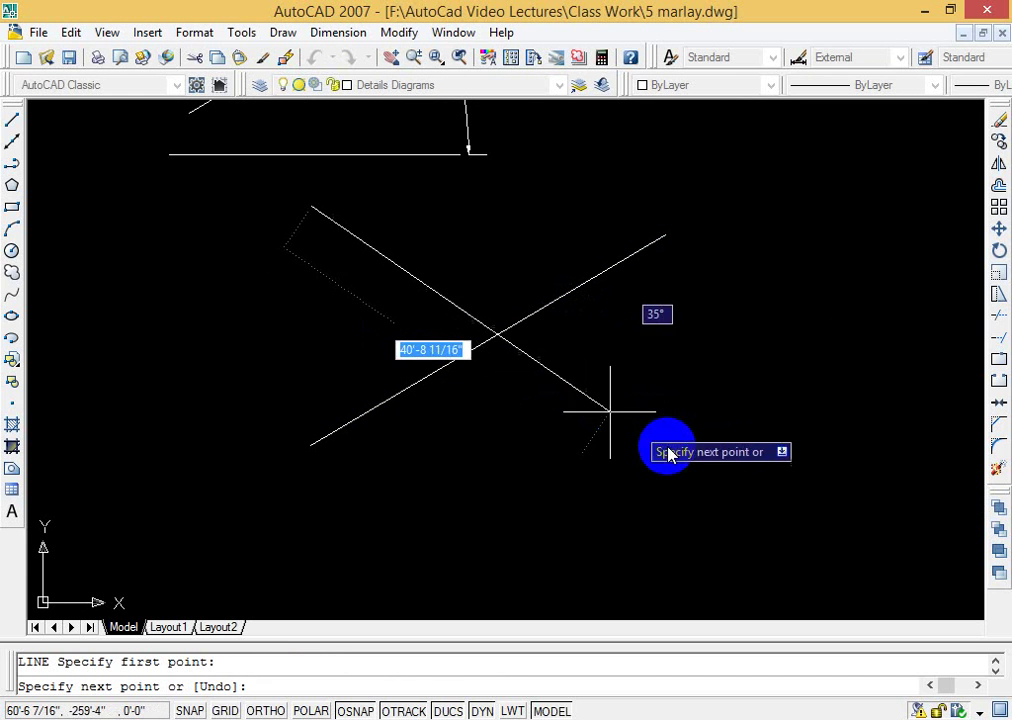
left_click(737, 496)
key("Escape")
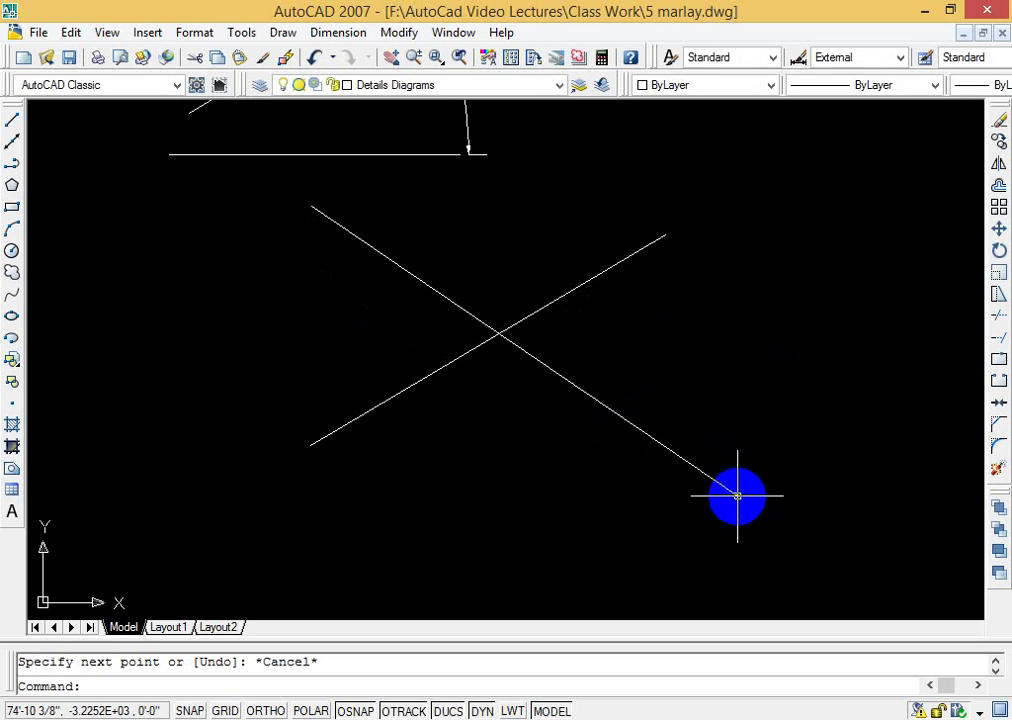
Step: Draw a separate slanted line to the right of the crossing lines
type(" L")
key("Return")
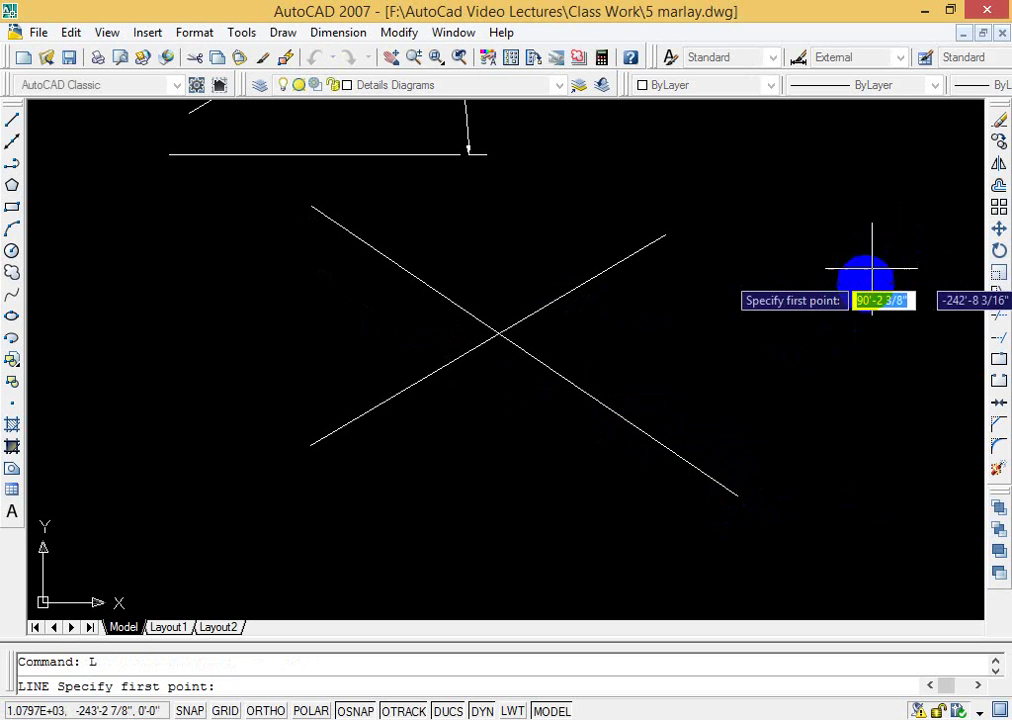
left_click(918, 211)
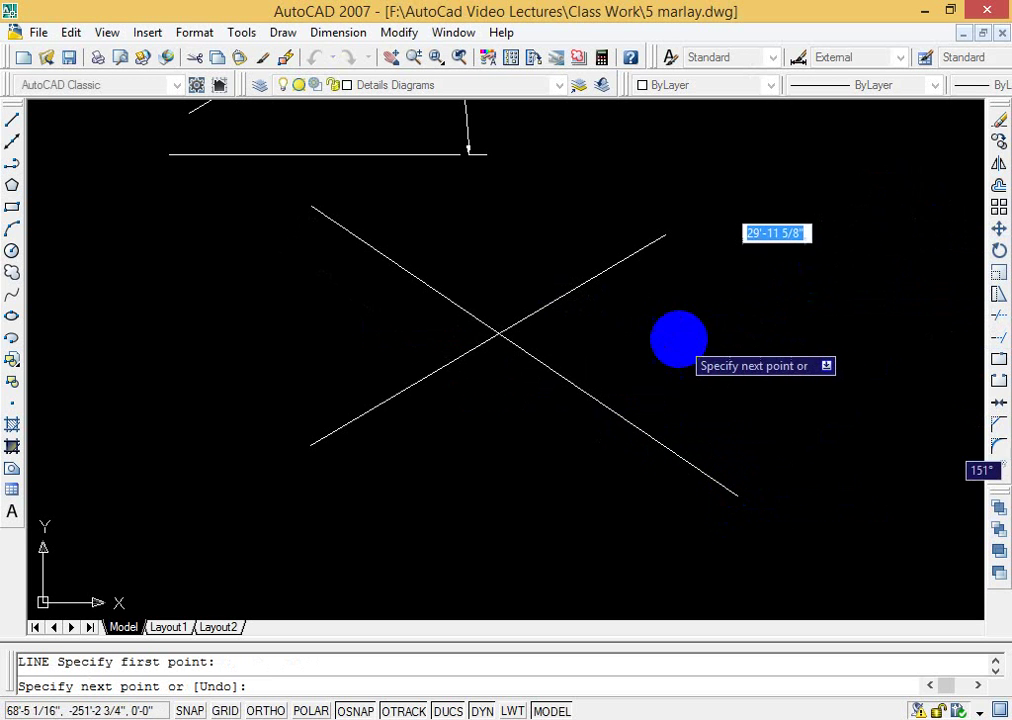
left_click(684, 329)
key("Escape")
key("Escape")
type("D")
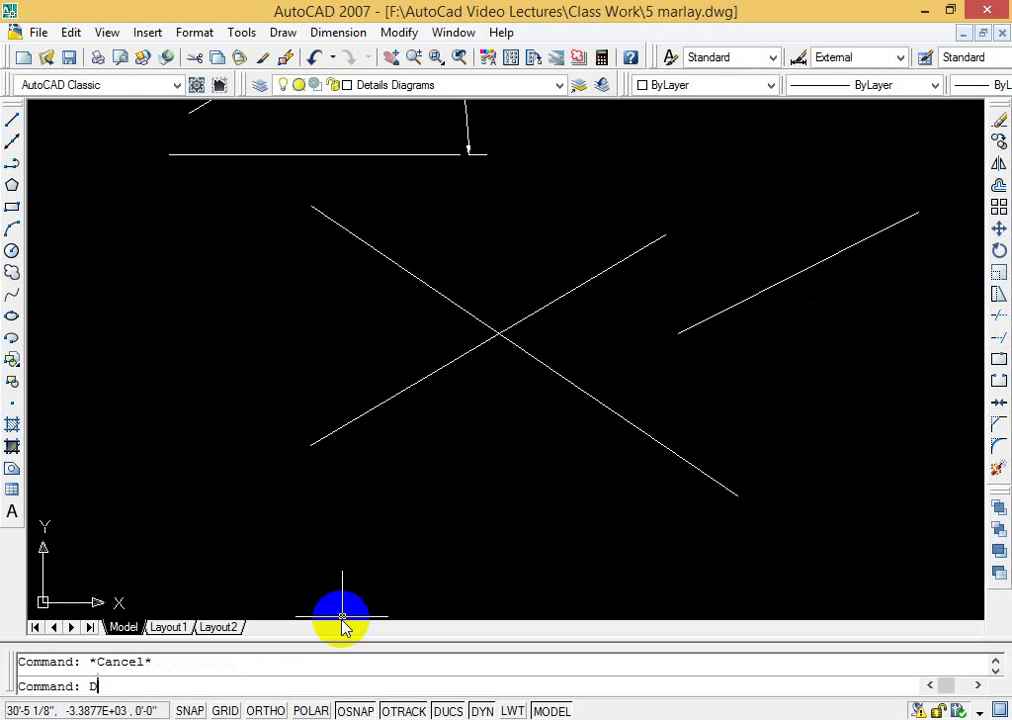
Step: Dimension the left and right angles of the crossing lines, each 65°
type("AN")
key("Return")
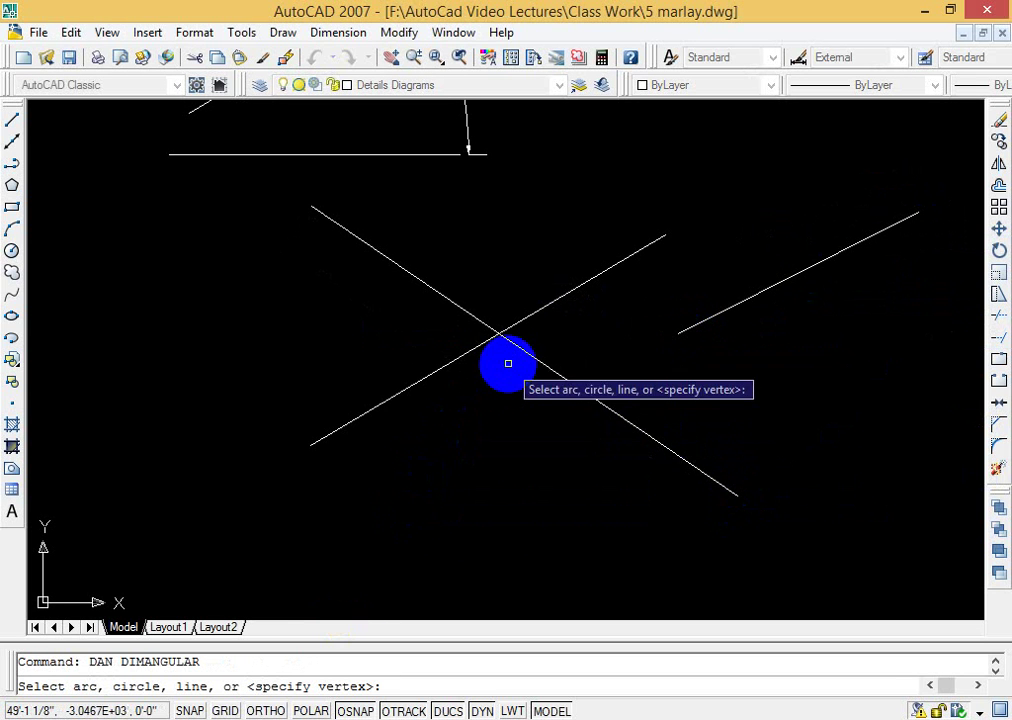
left_click(500, 336)
left_click(488, 340)
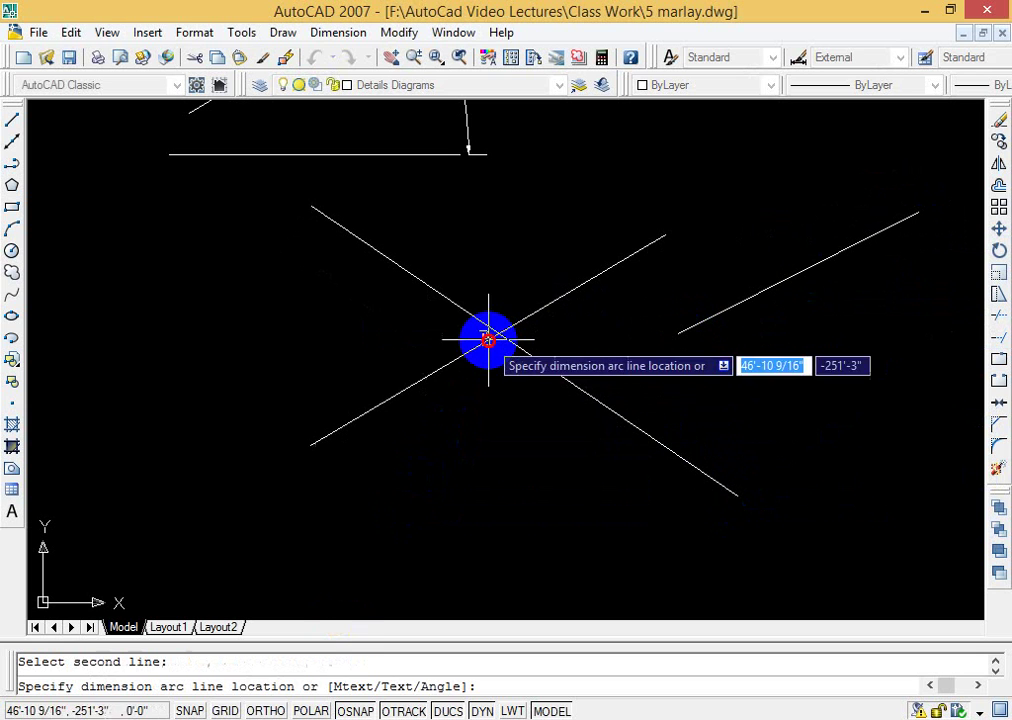
left_click(399, 350)
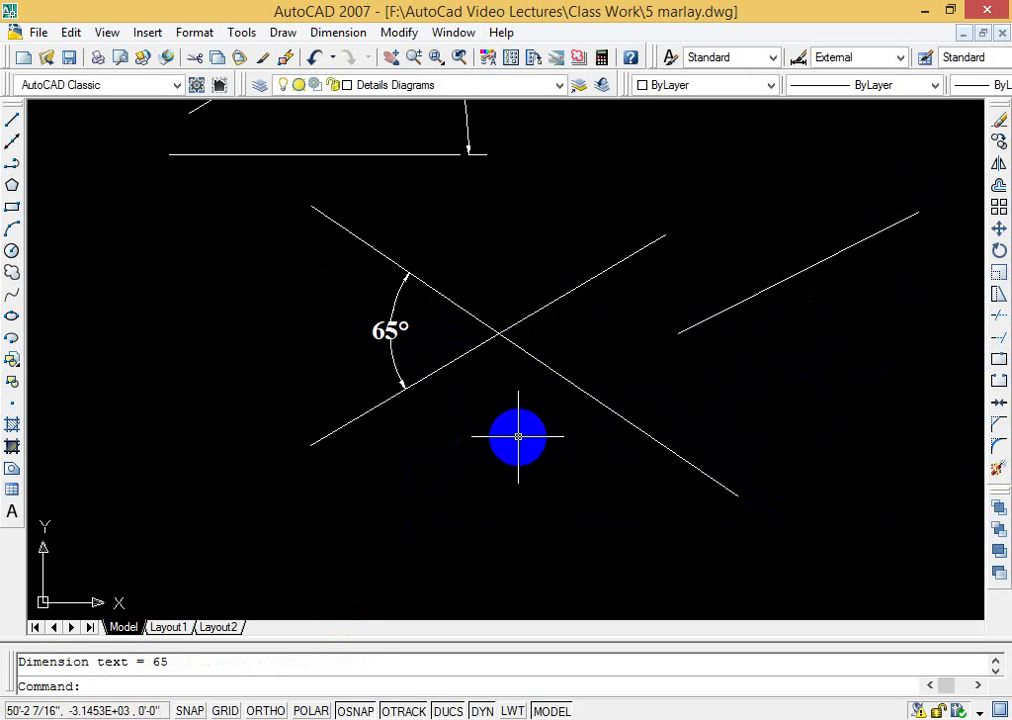
type("DIMAN")
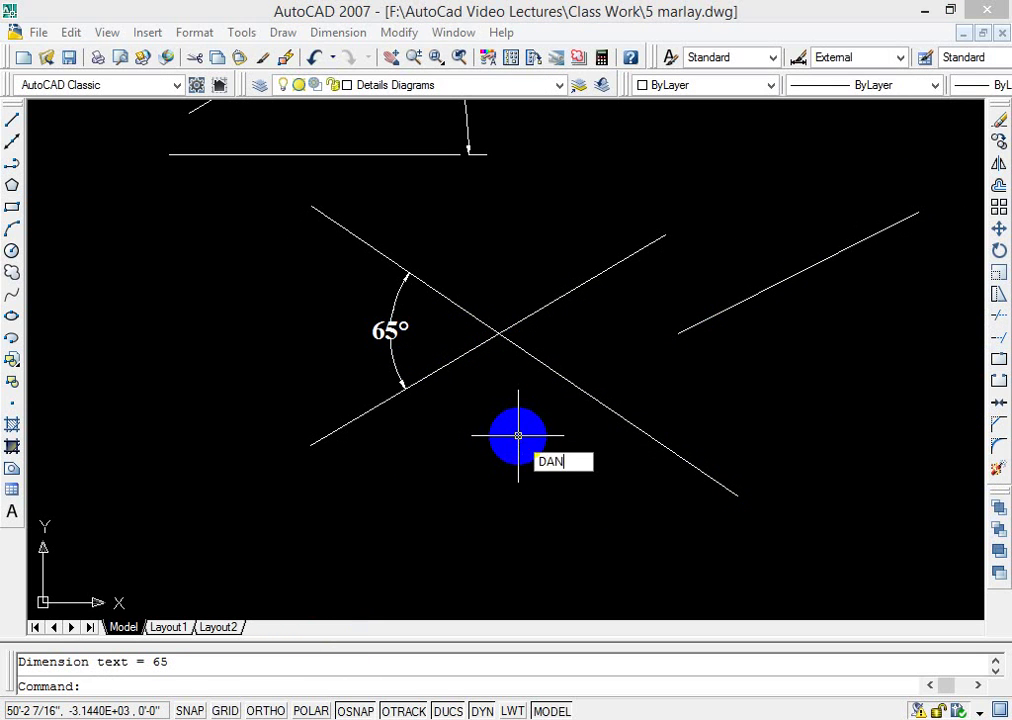
key("Return")
left_click(538, 364)
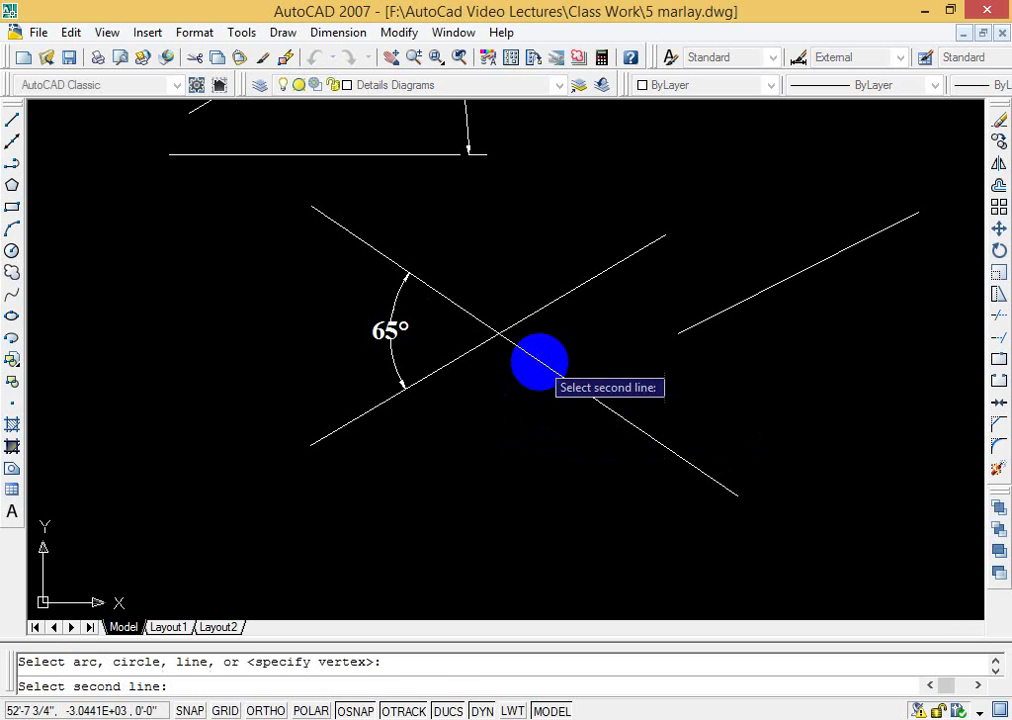
left_click(546, 308)
left_click(590, 316)
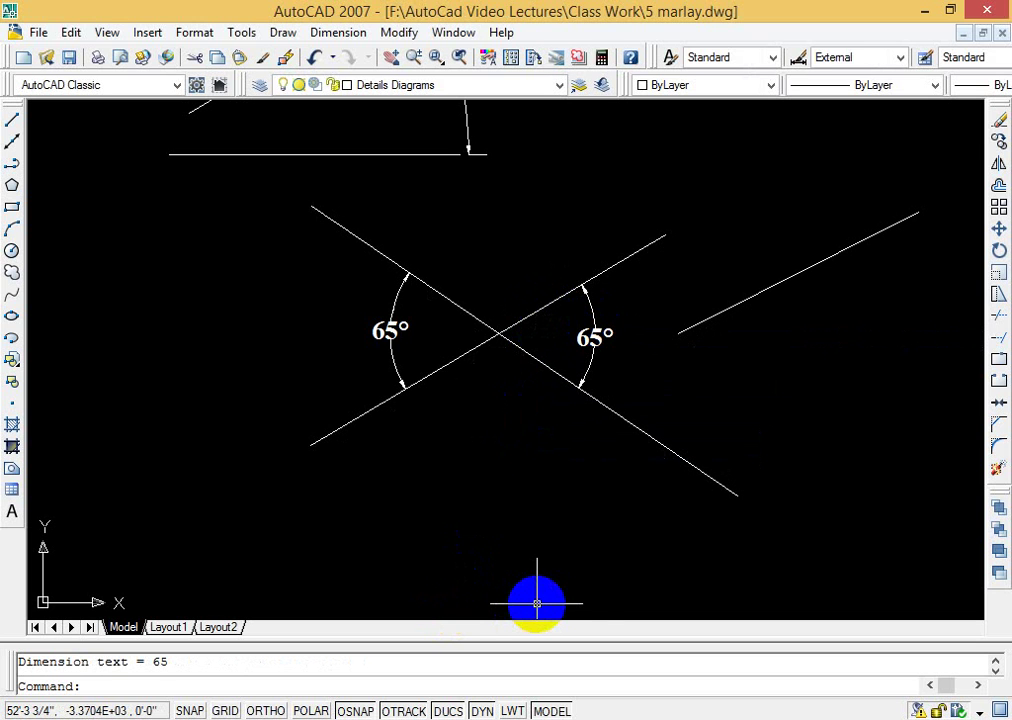
Step: Dimension the 4° angle between the right slanted line and the ascending line with DIMANGULAR
type("DIMA")
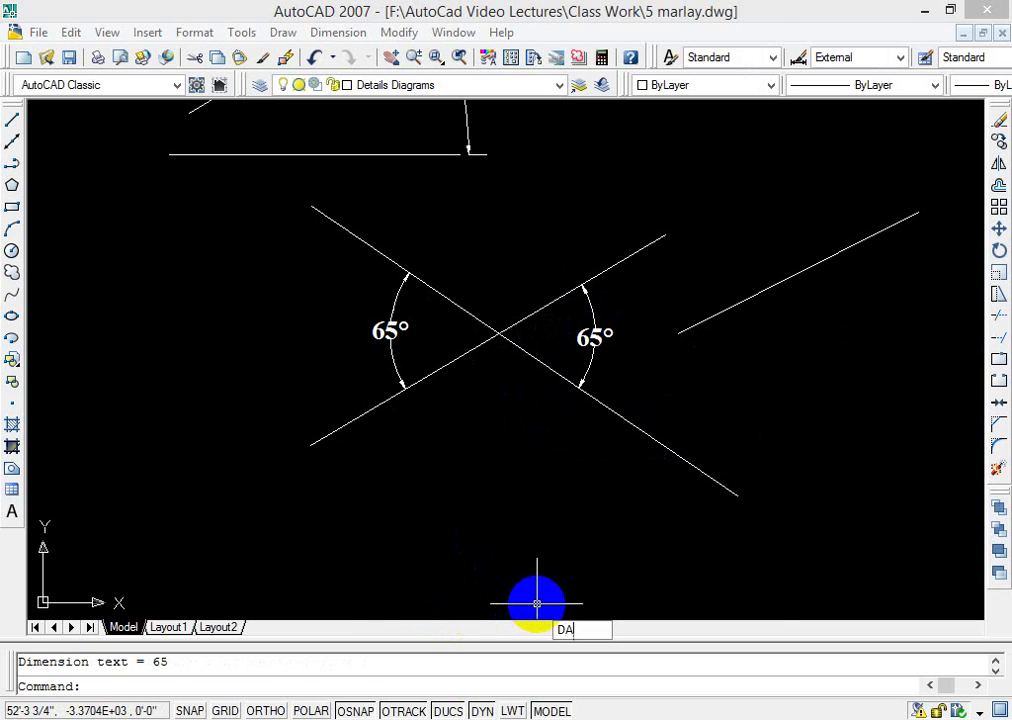
type("N")
key("Return")
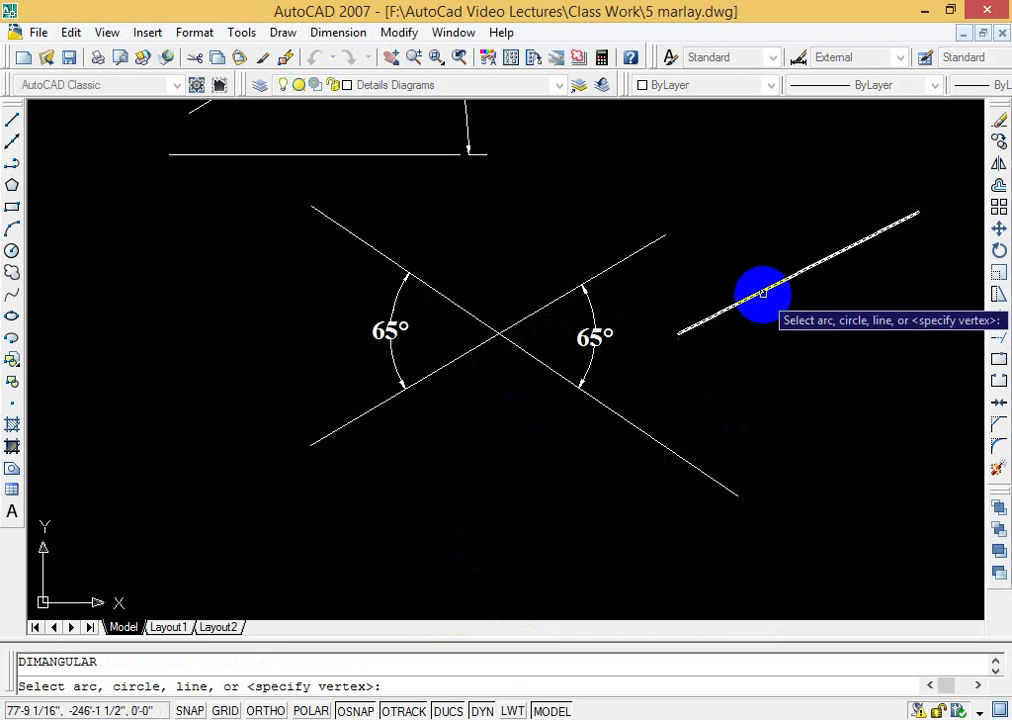
left_click(762, 293)
left_click(635, 252)
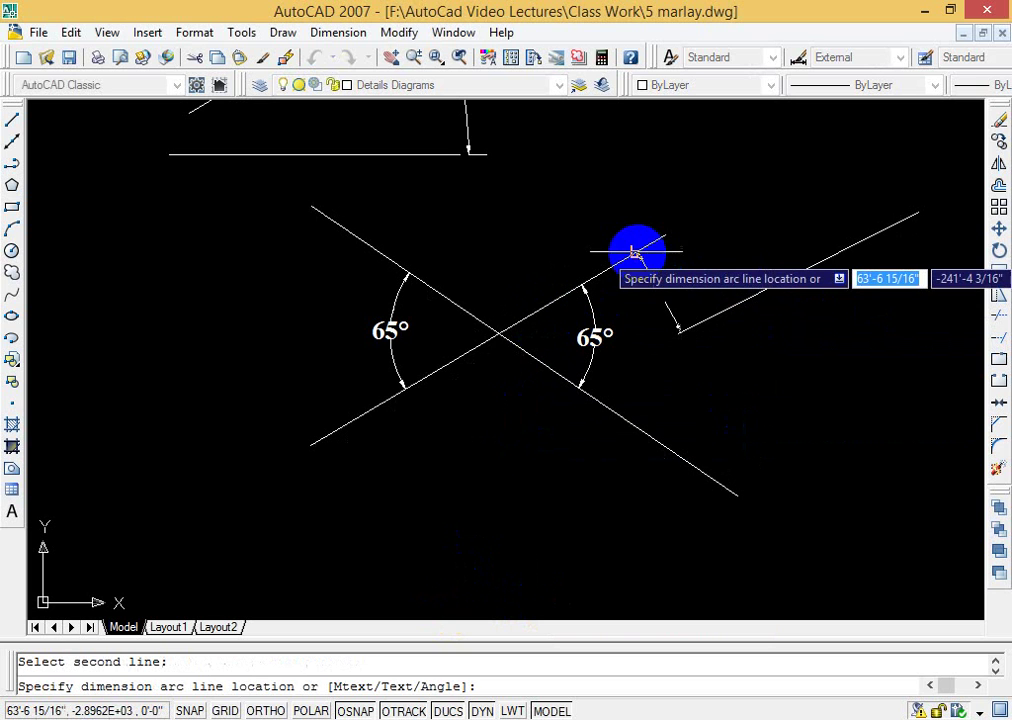
left_click(694, 222)
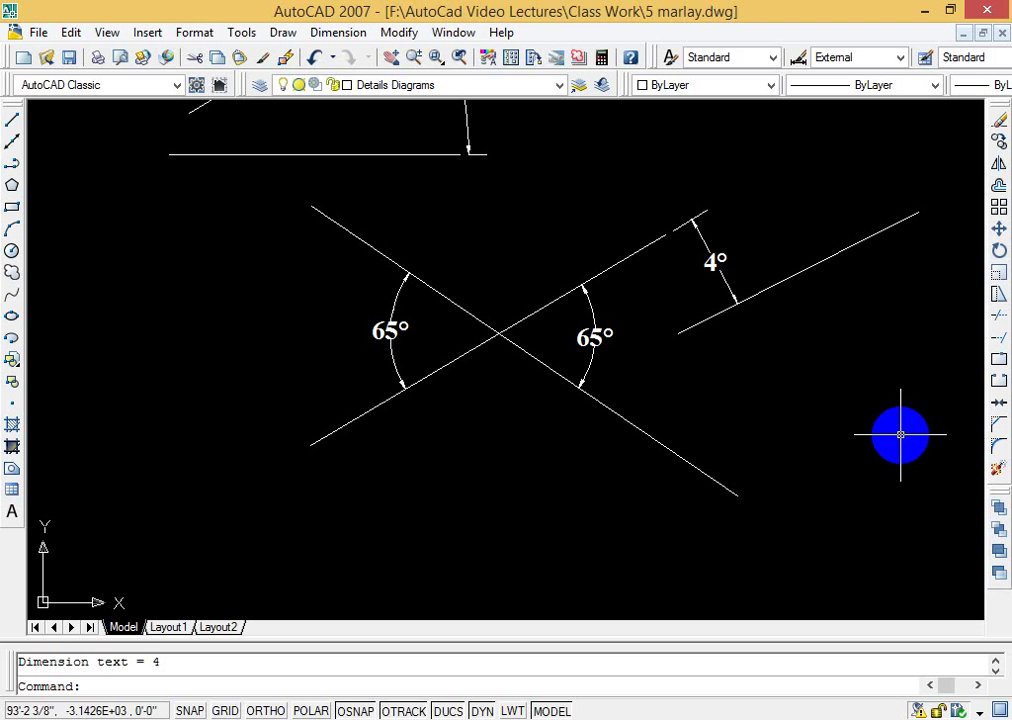
Step: Zoom to extents, then window-zoom onto the group of floor plans
type("z")
key("Return")
type("e")
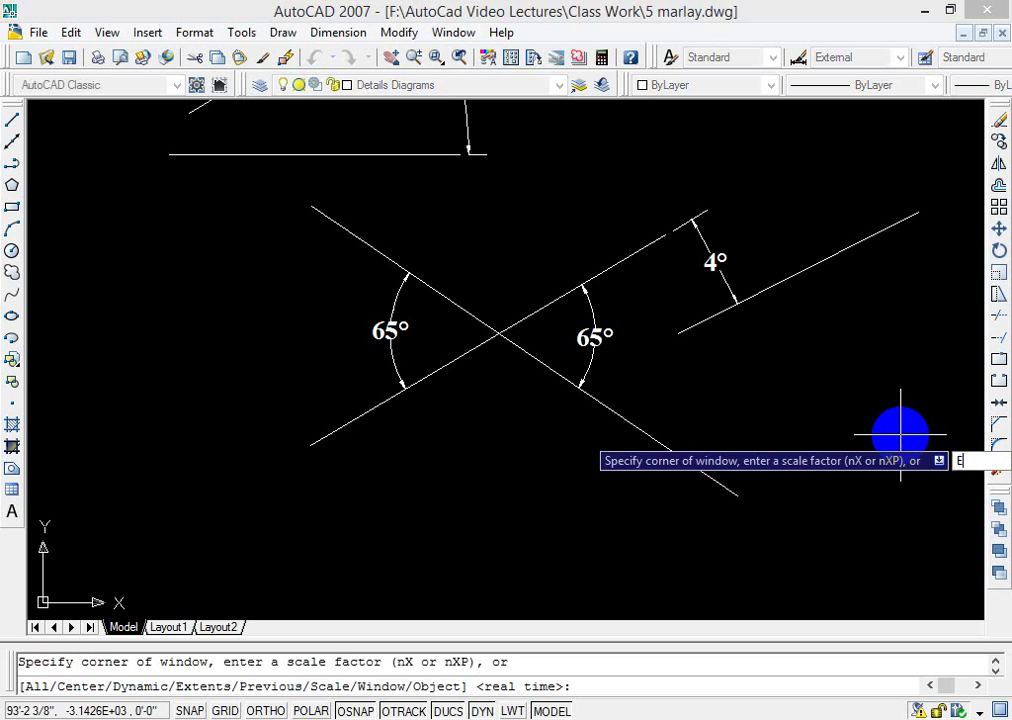
key("Return")
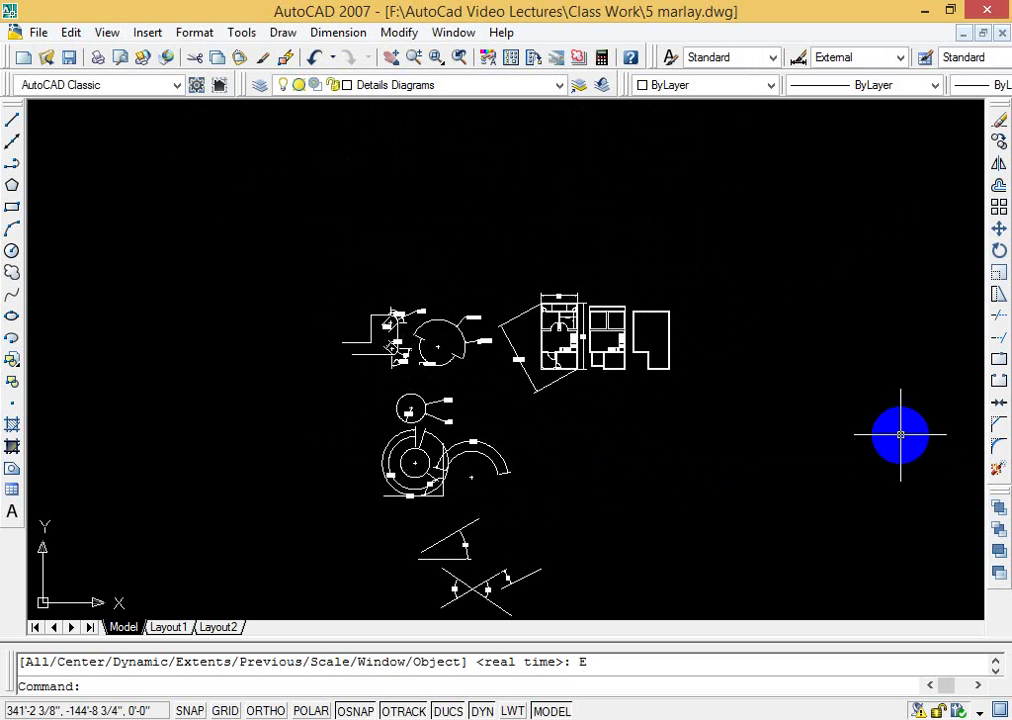
type("z")
key("Return")
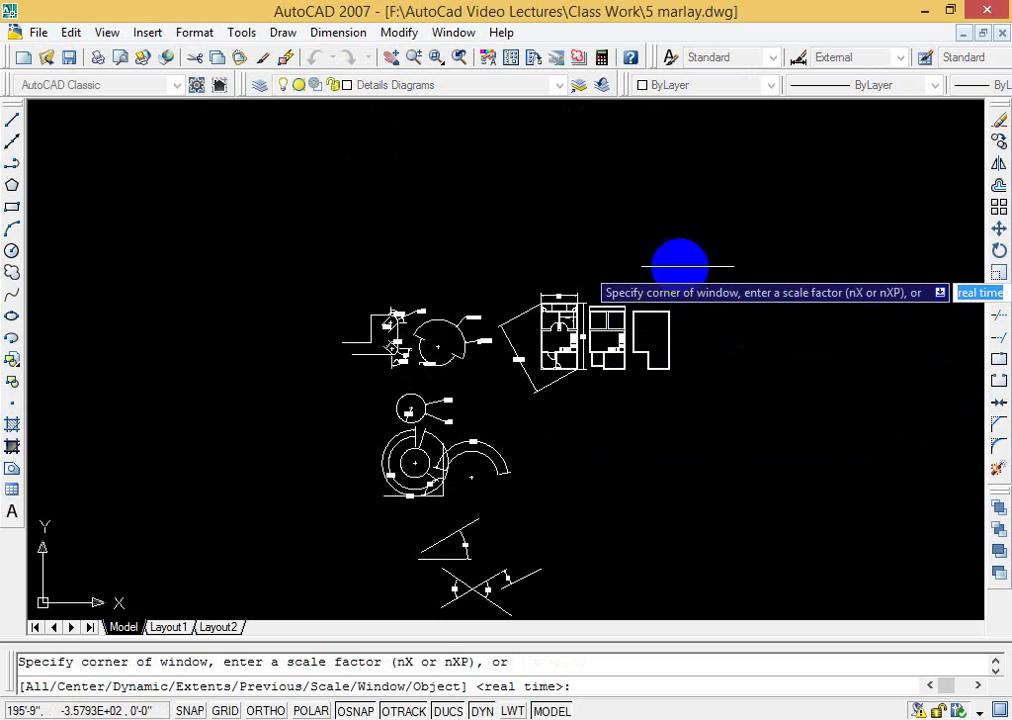
left_click(737, 269)
left_click(564, 408)
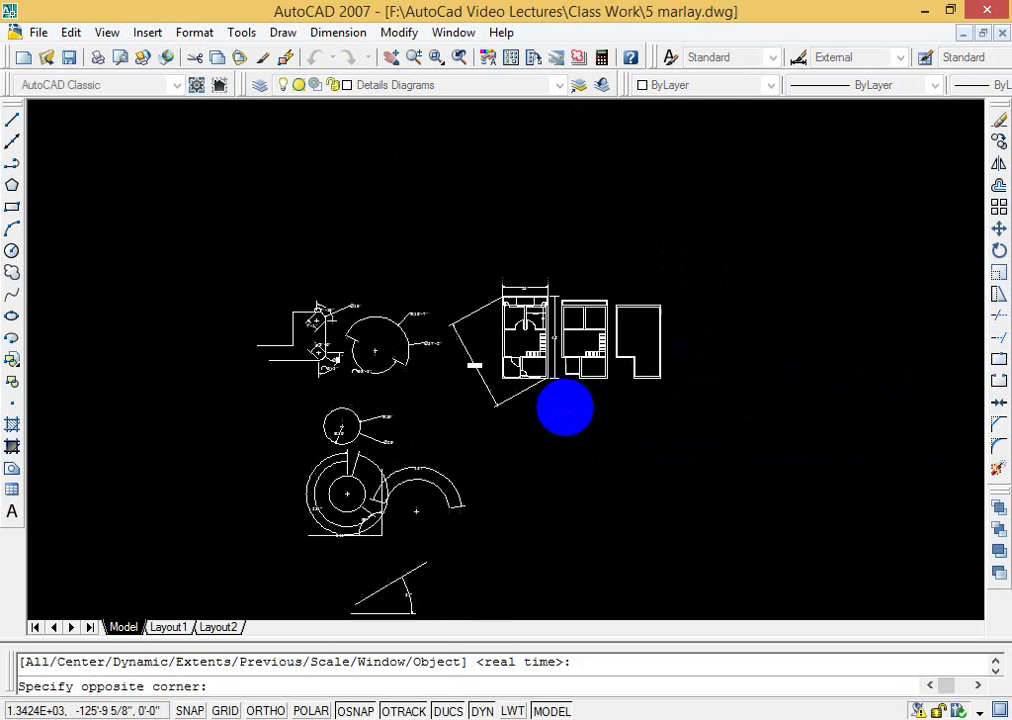
Step: Window-zoom so the three floor plans fill the screen, then start entering the QDIM command
type("z")
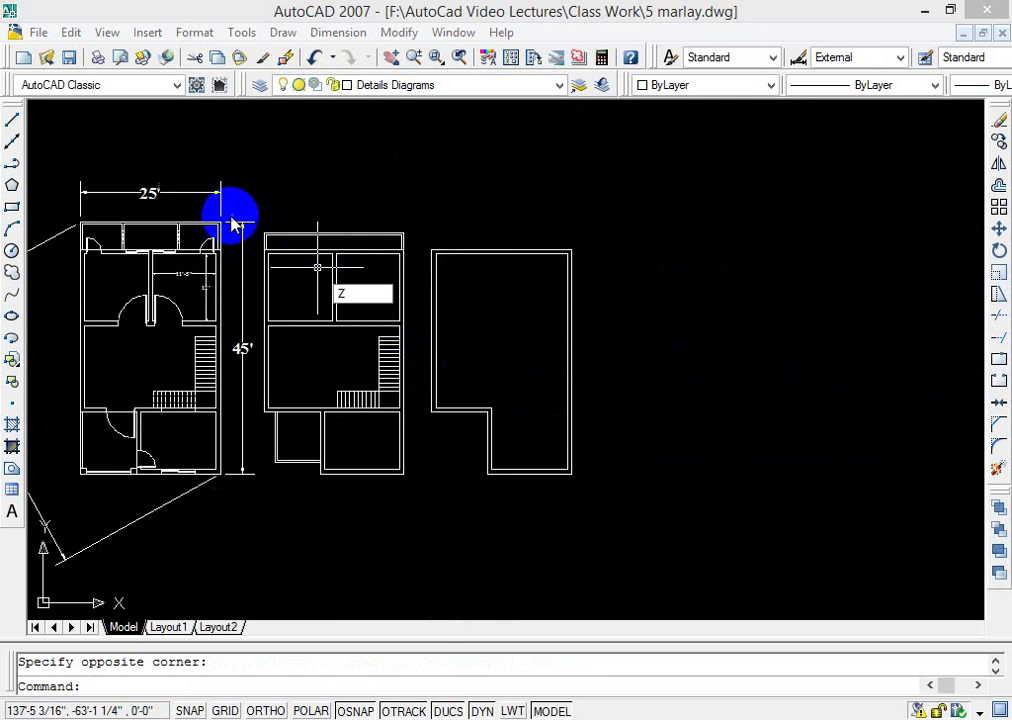
key("Return")
left_click(240, 173)
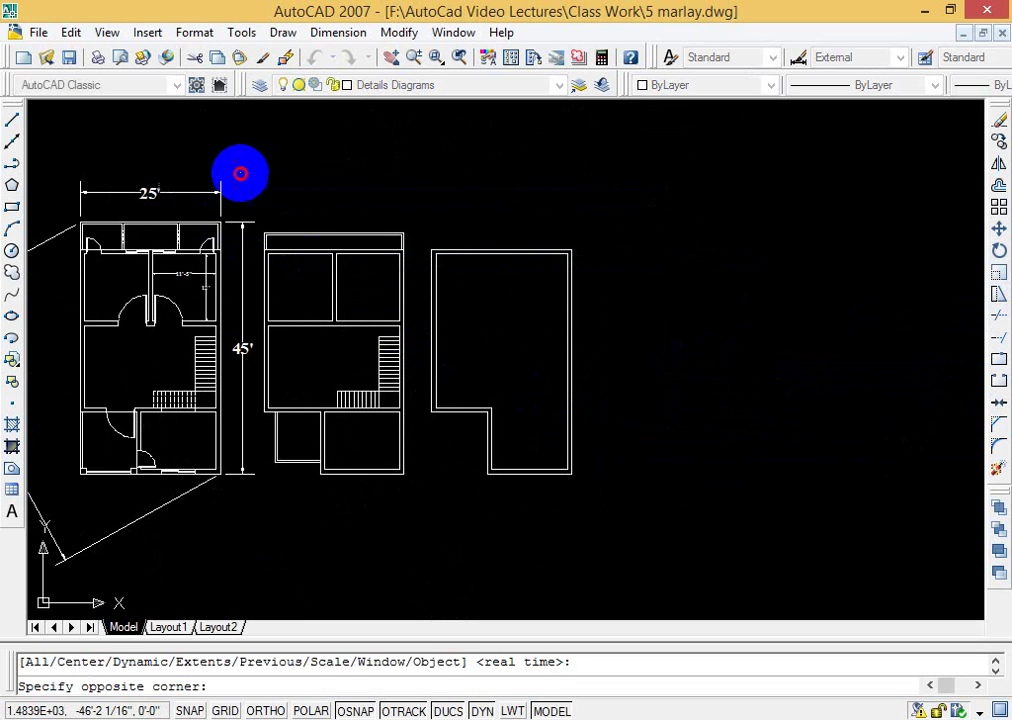
left_click(432, 484)
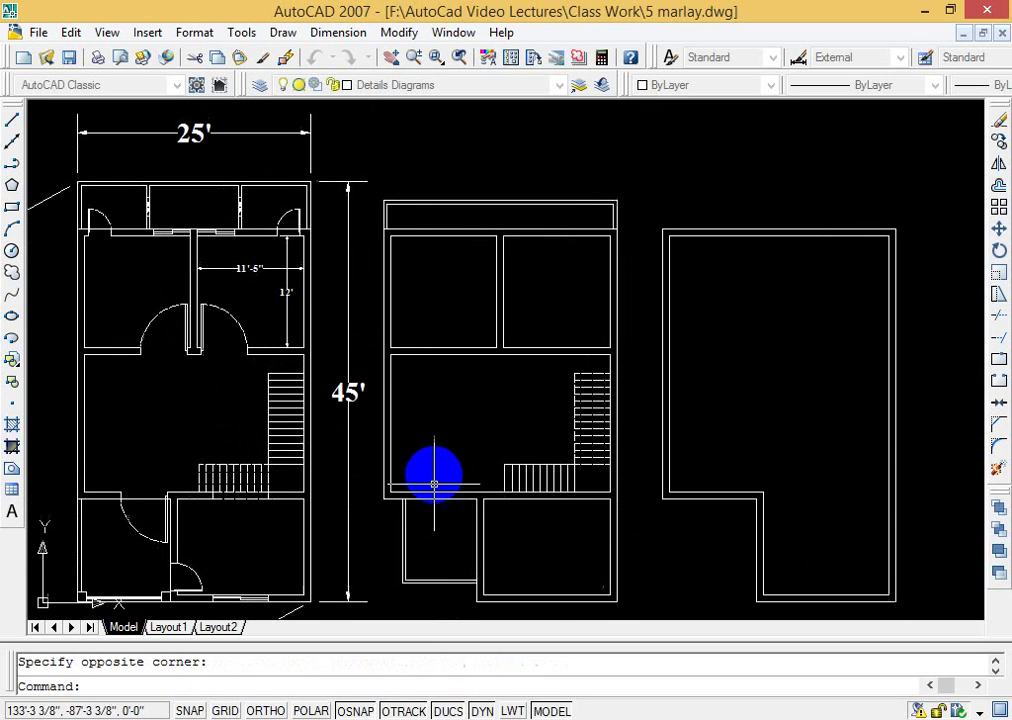
key("Escape")
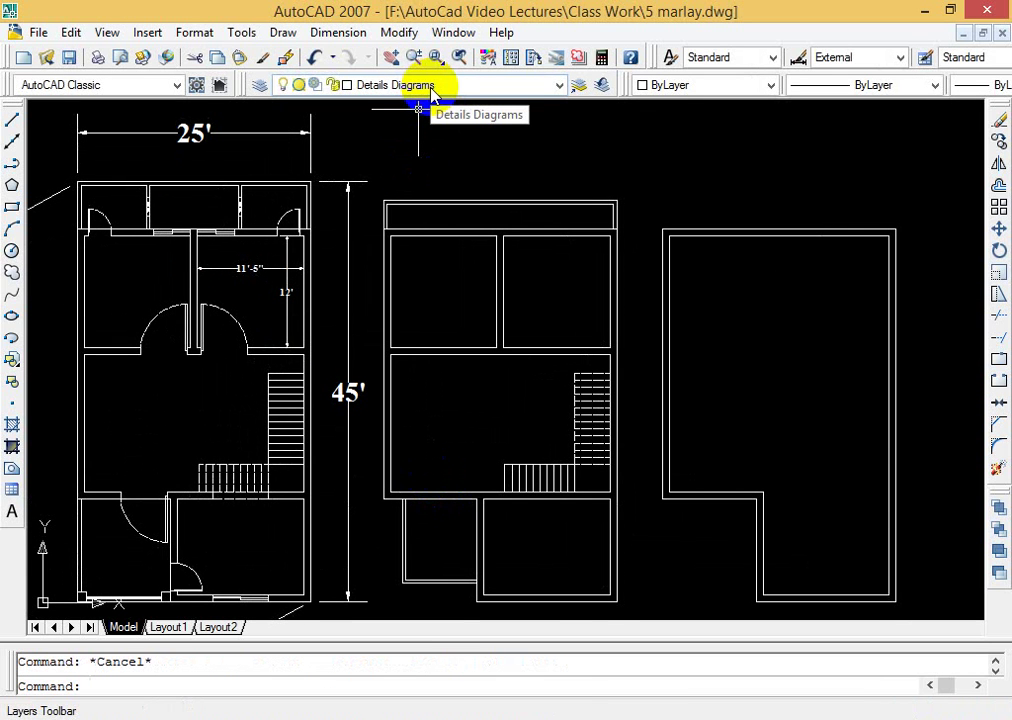
type("D")
type("d")
type("im")
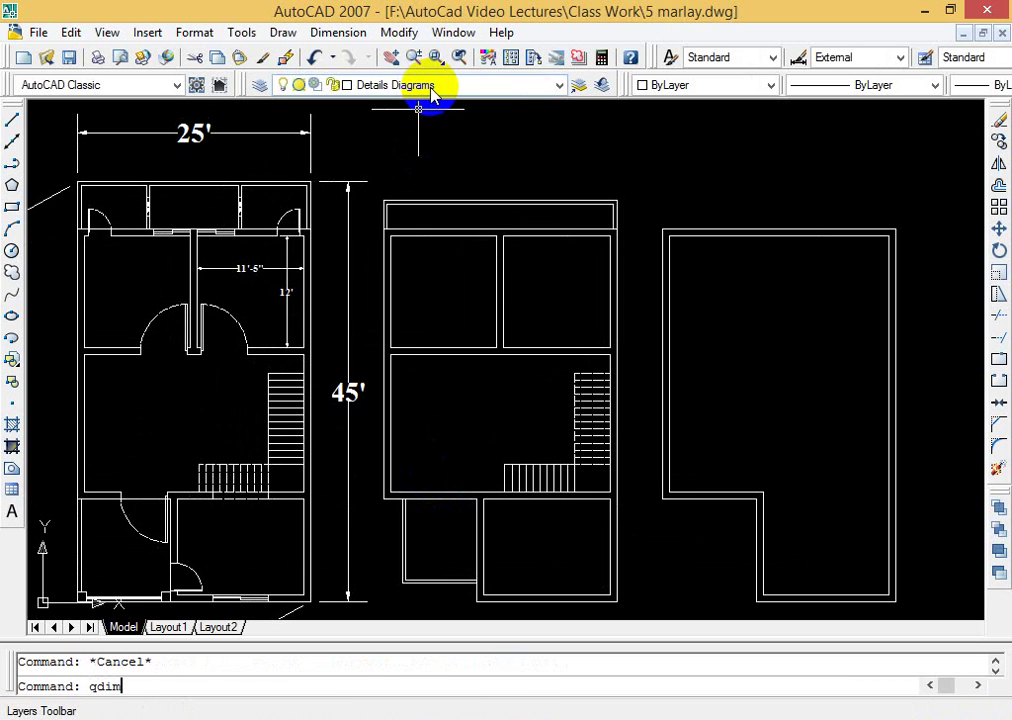
Step: Quick-dimension the right plan's top, side and notch edges, placing 10' and 13'-6" above it
key("Return")
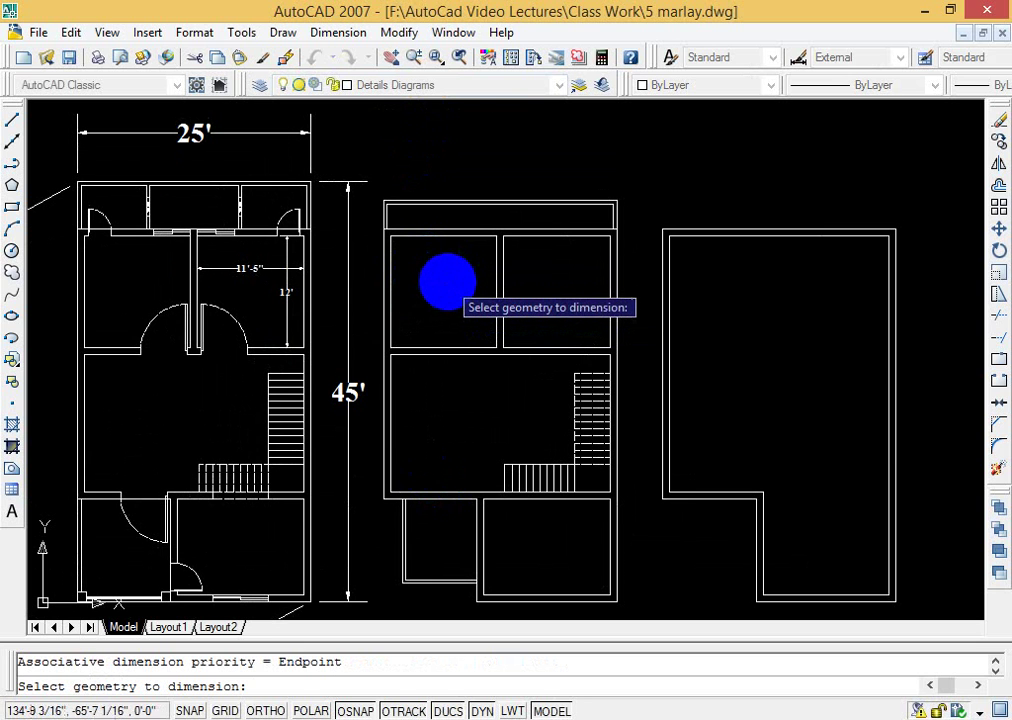
left_click(706, 236)
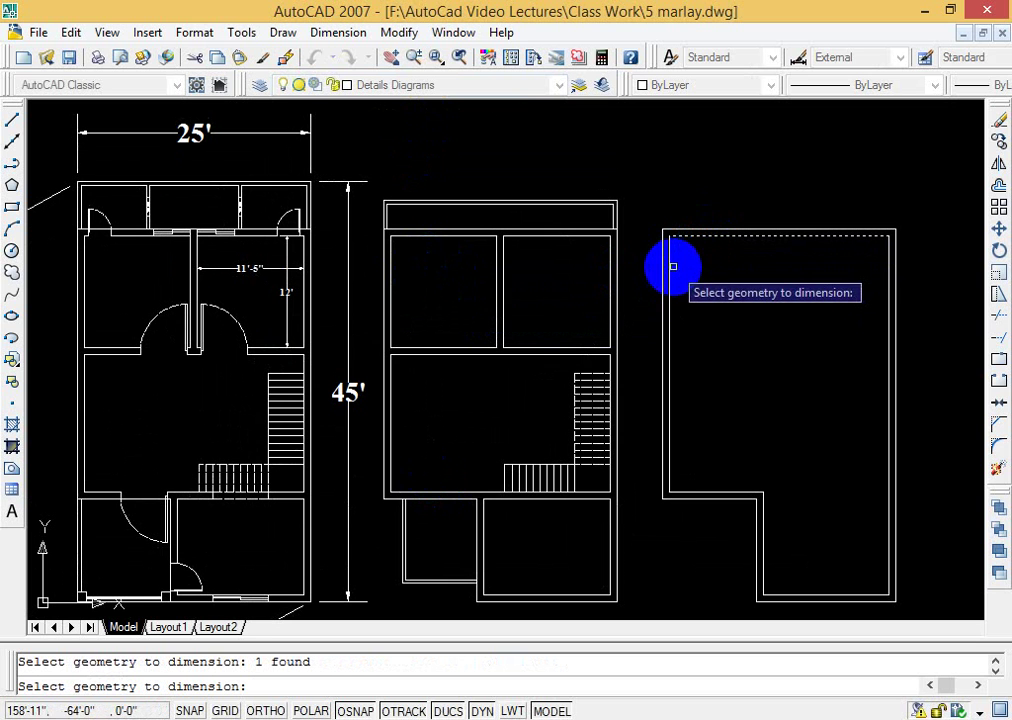
left_click(669, 266)
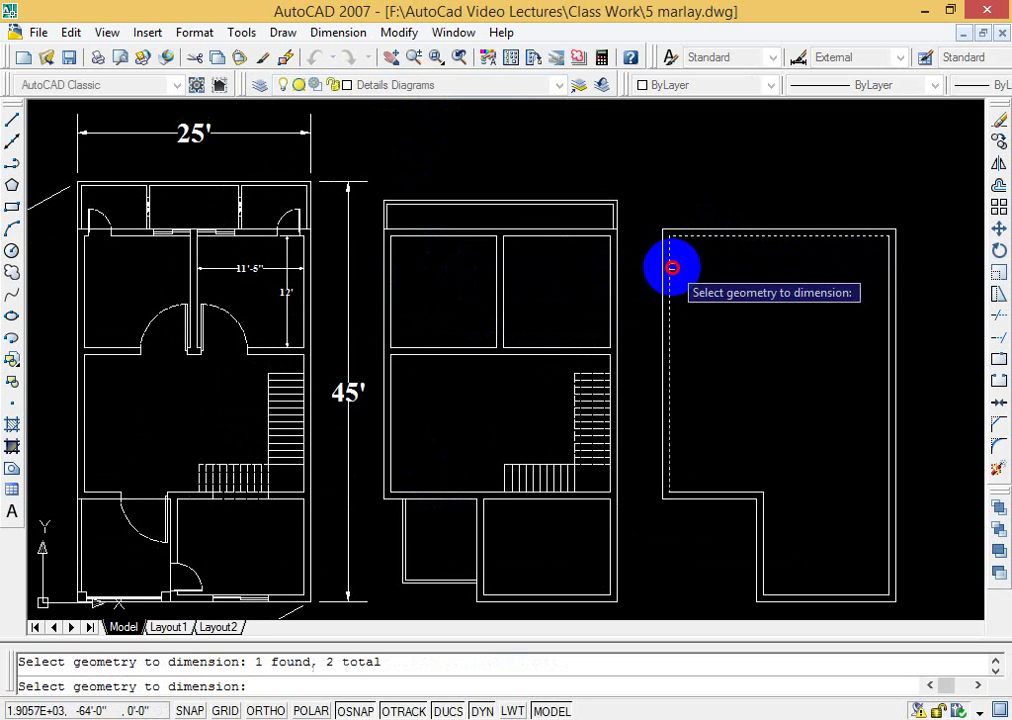
left_click(884, 263)
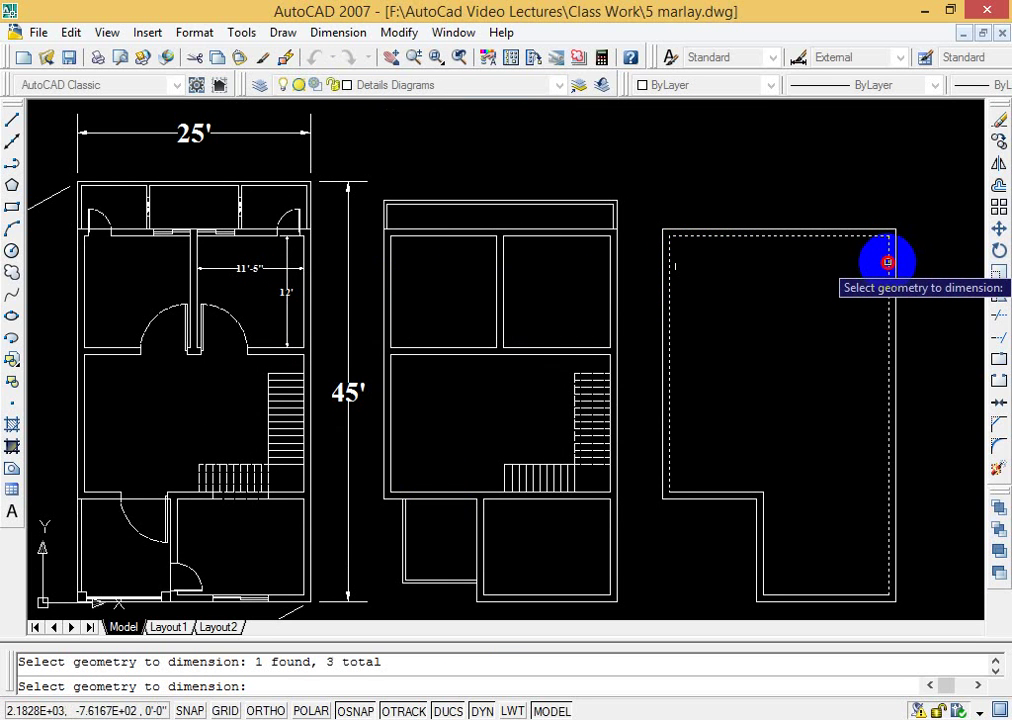
left_click(813, 593)
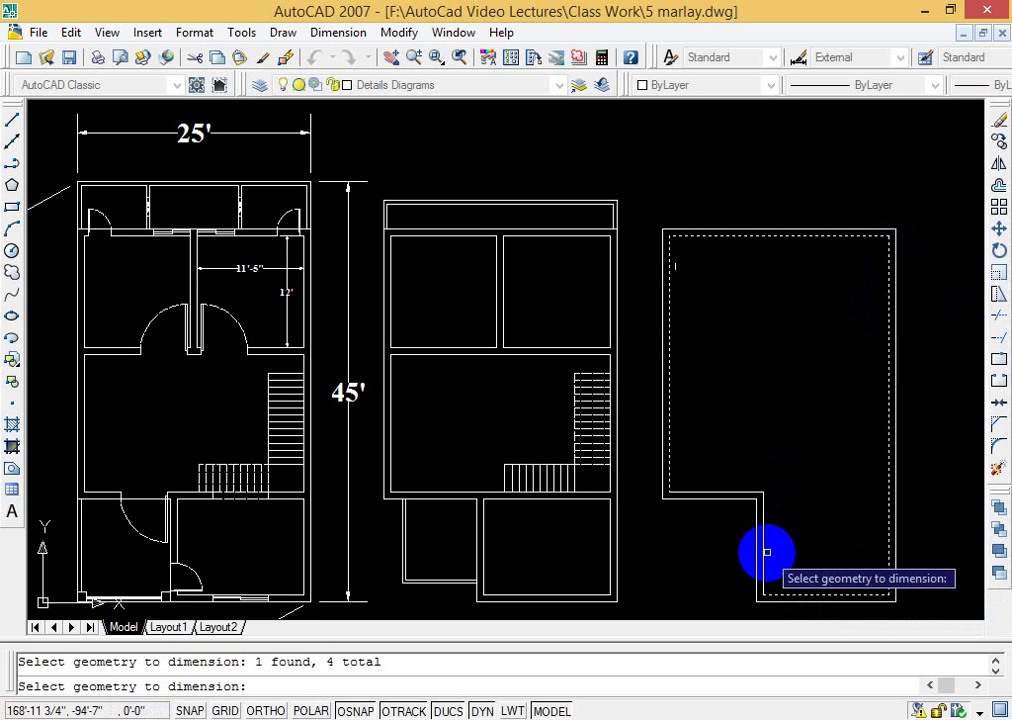
left_click(762, 549)
left_click(740, 494)
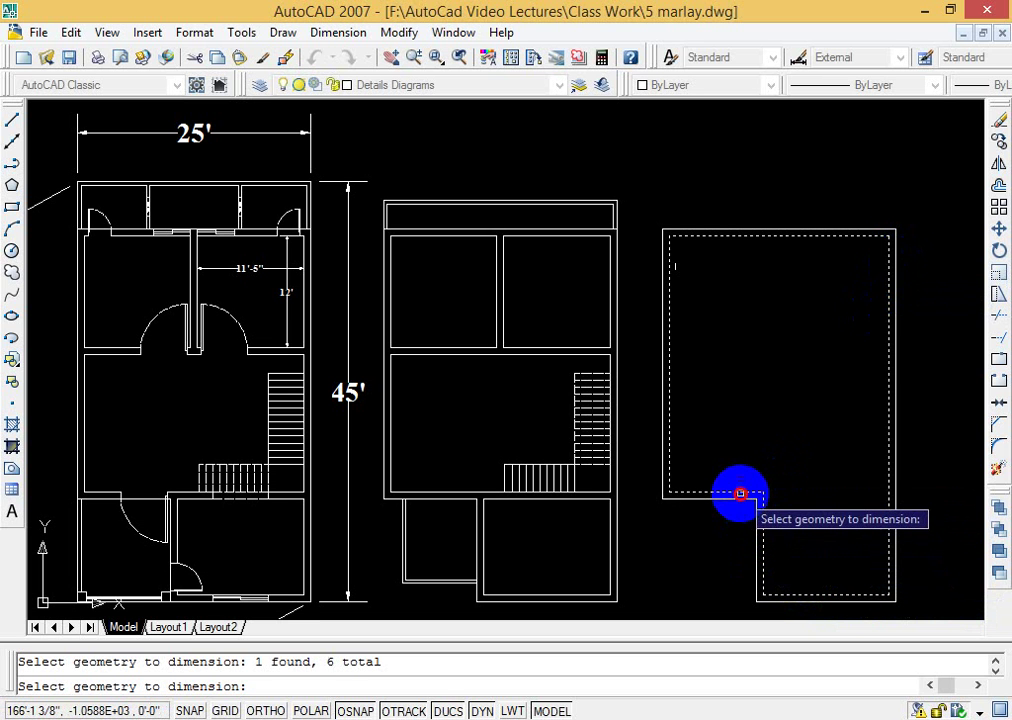
key("Return")
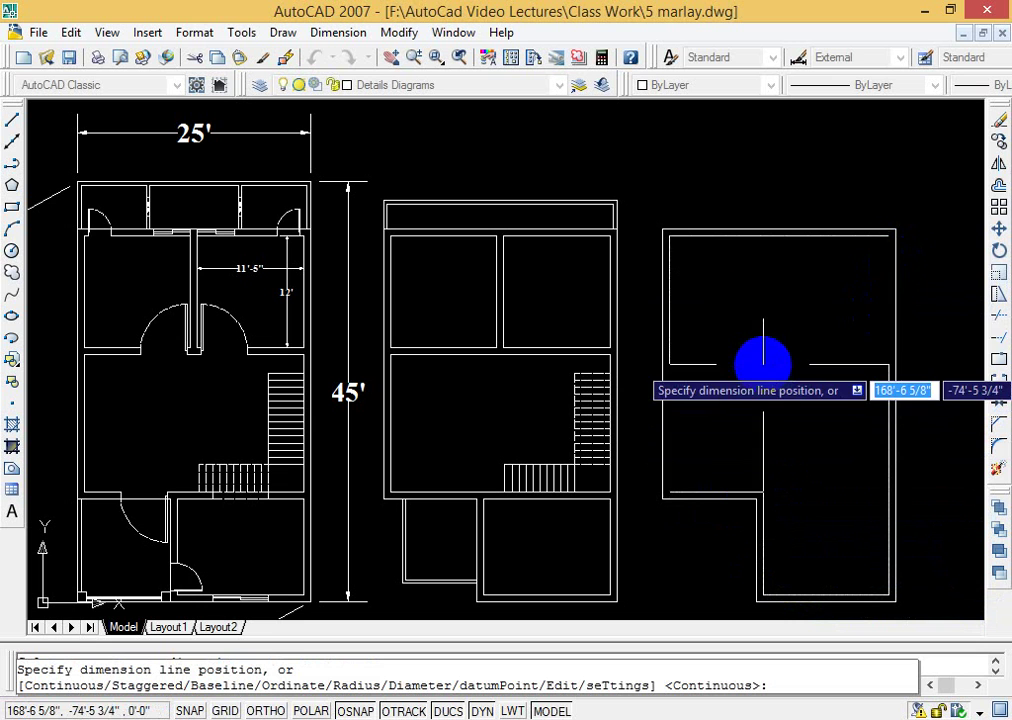
left_click(764, 127)
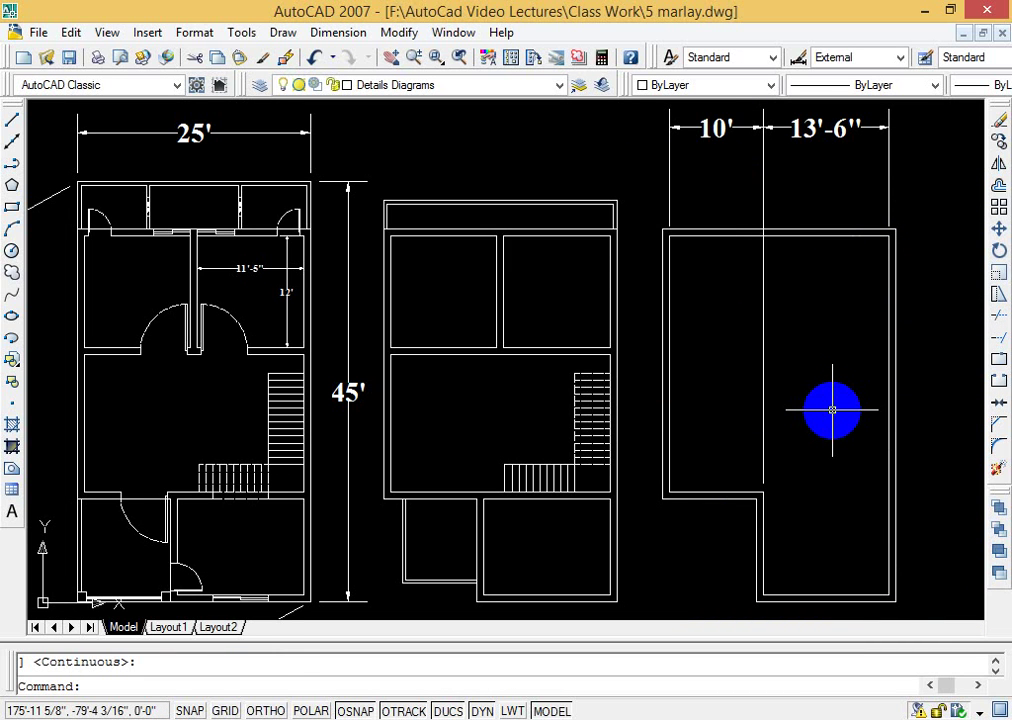
type("q")
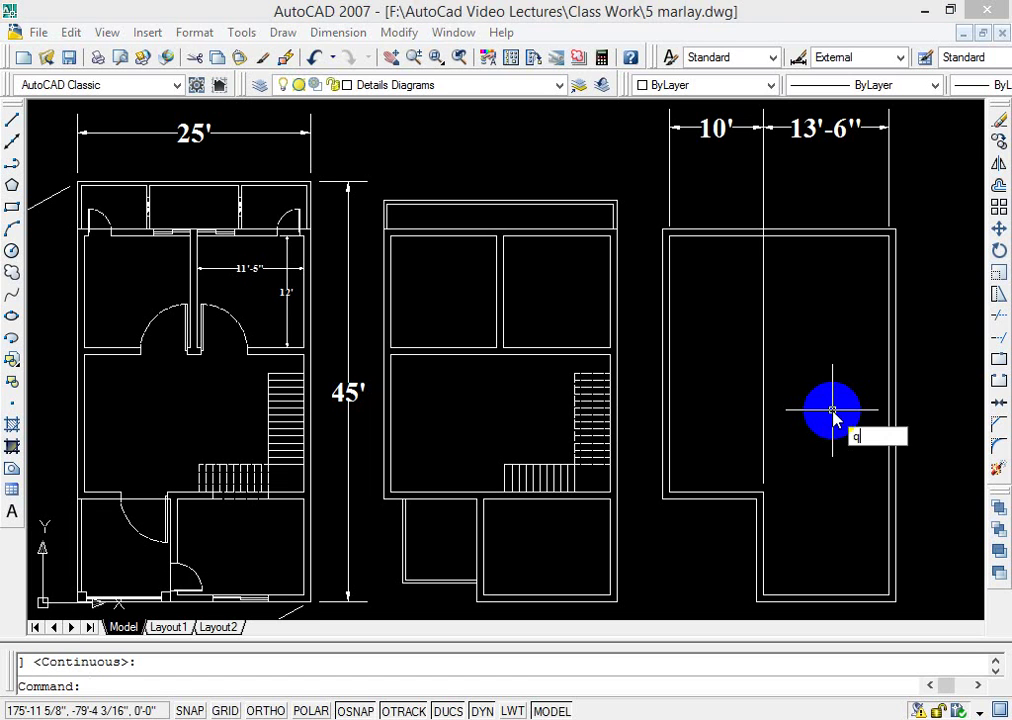
key("Escape")
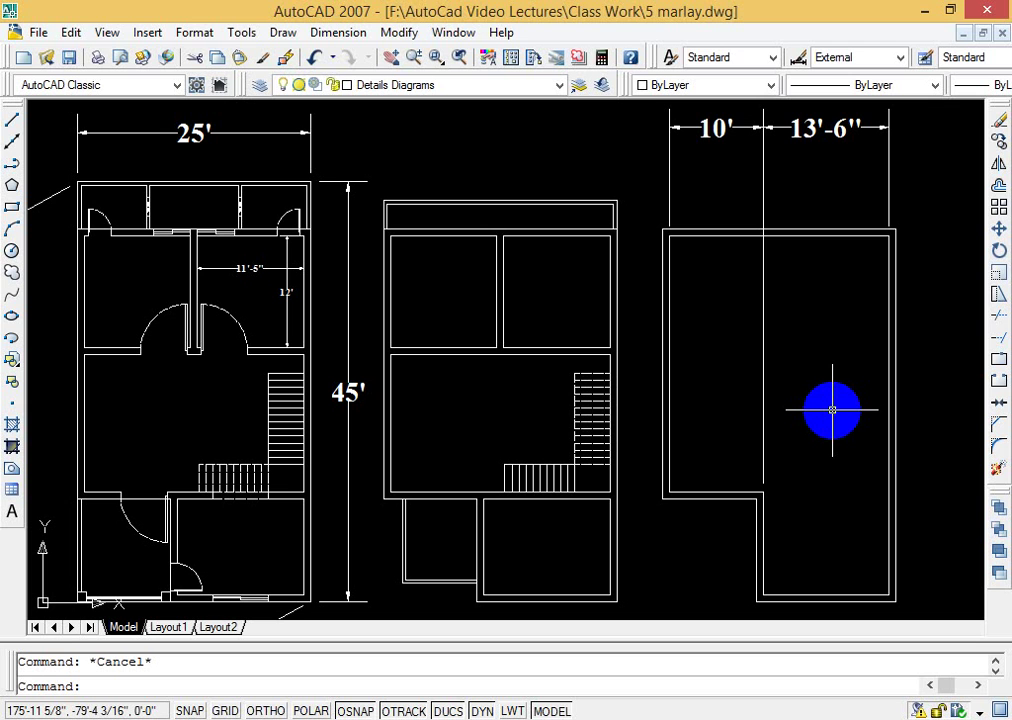
type("qd")
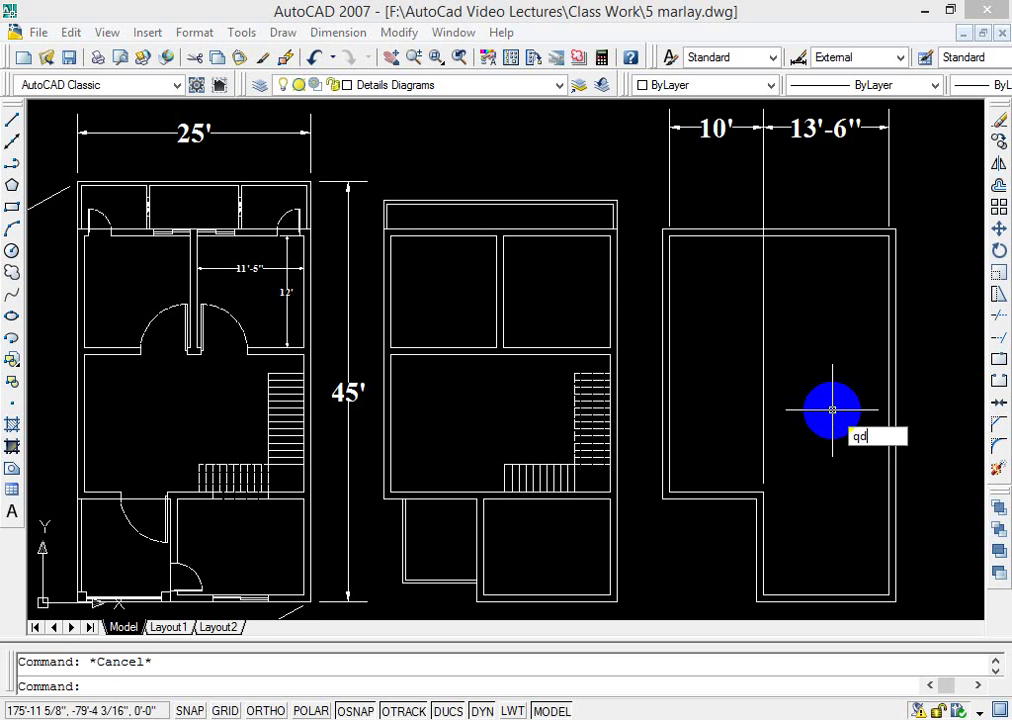
type("im")
key("Return")
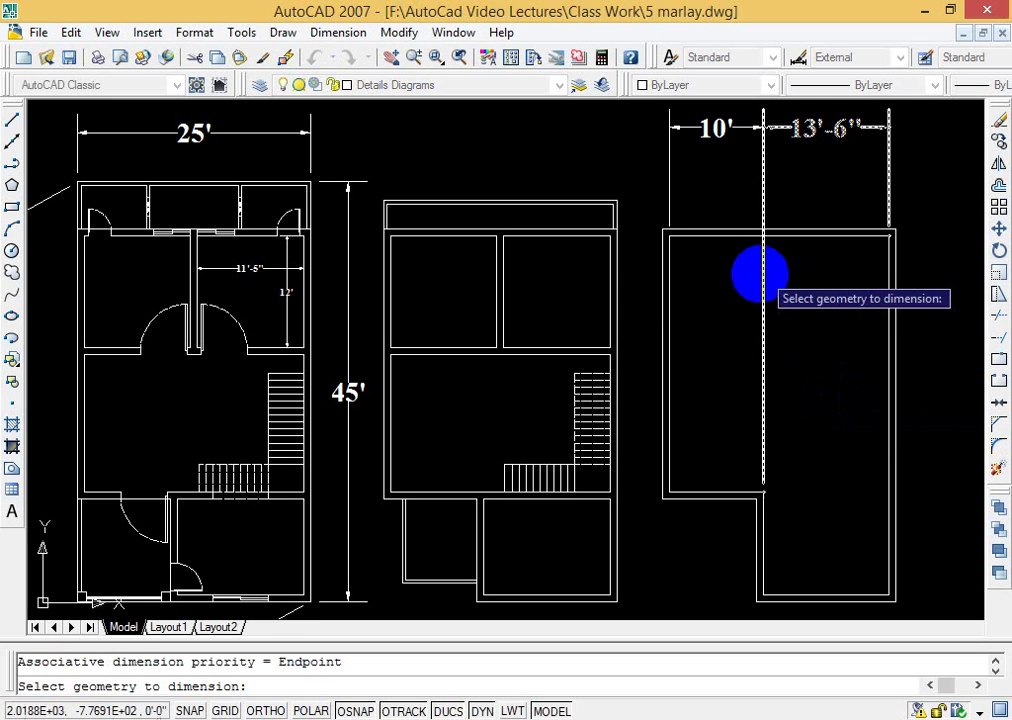
left_click(638, 217)
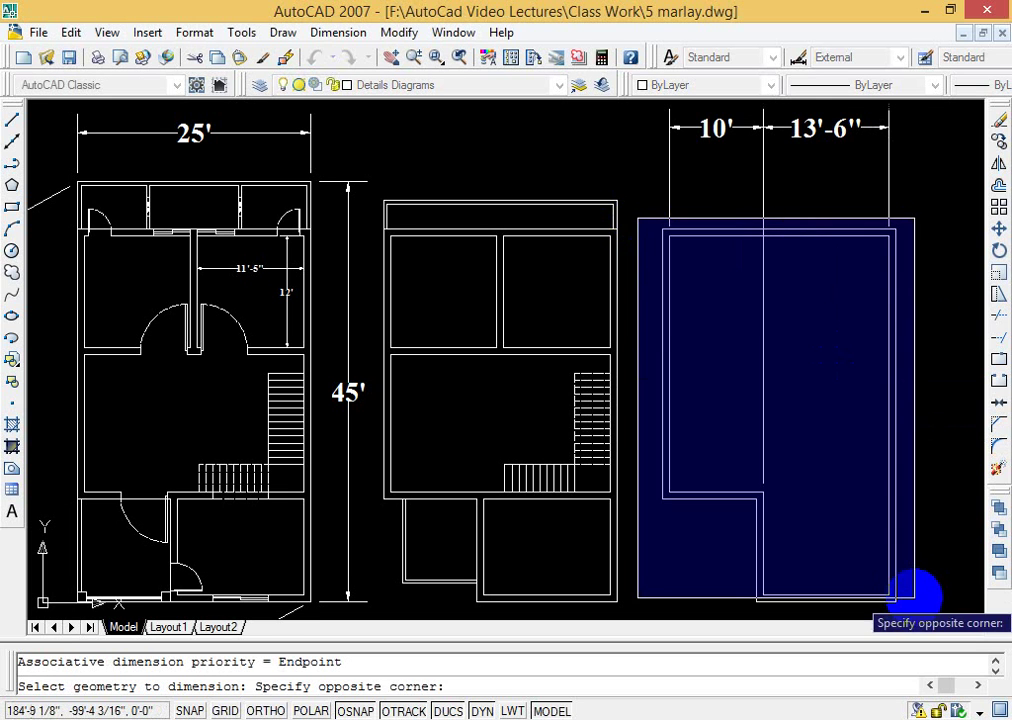
left_click(919, 610)
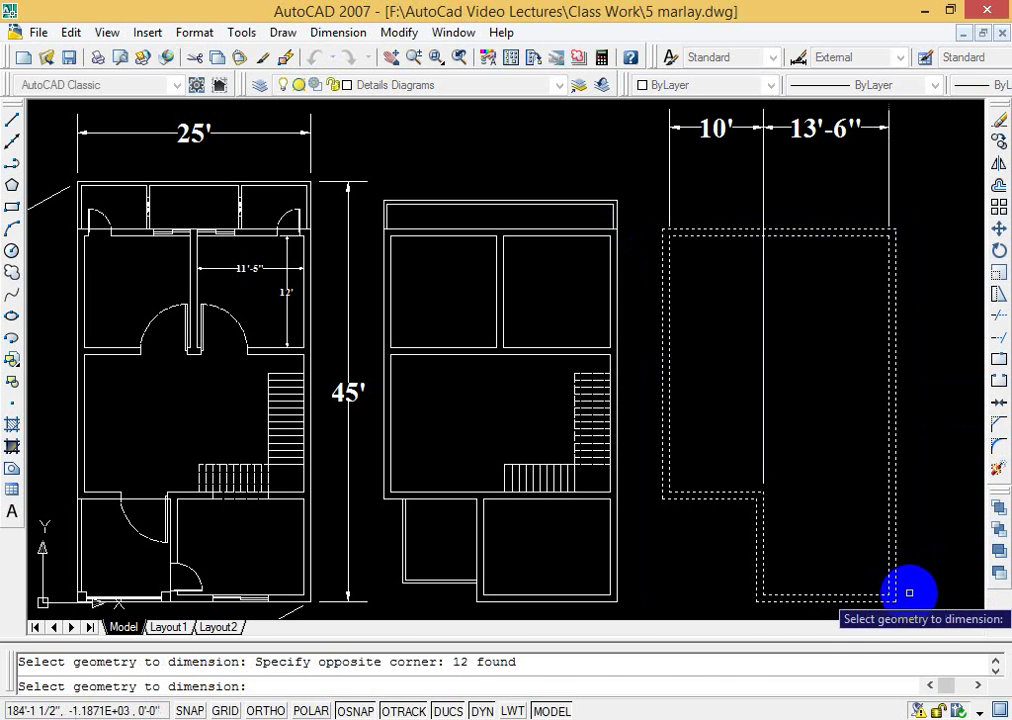
key("Return")
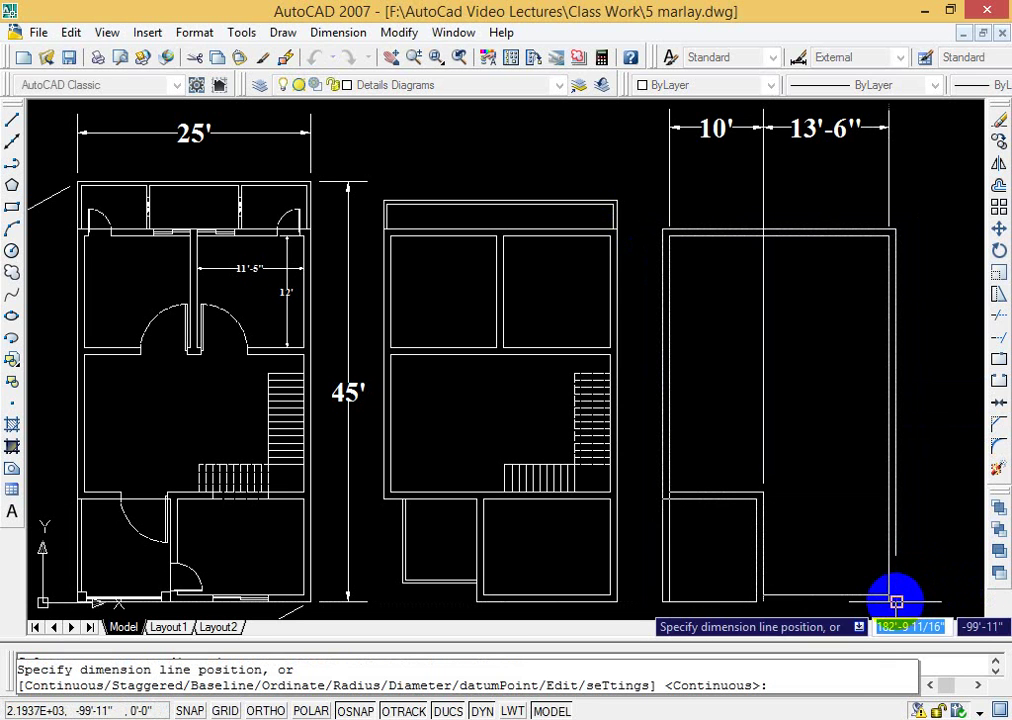
left_click(896, 600)
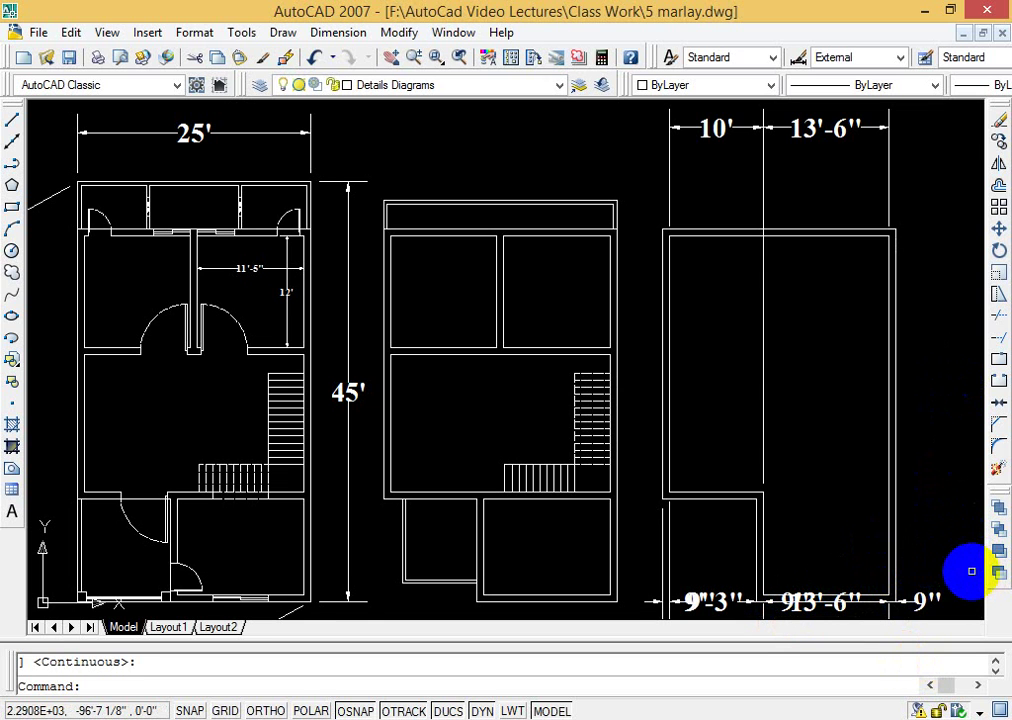
key("ctrl+z")
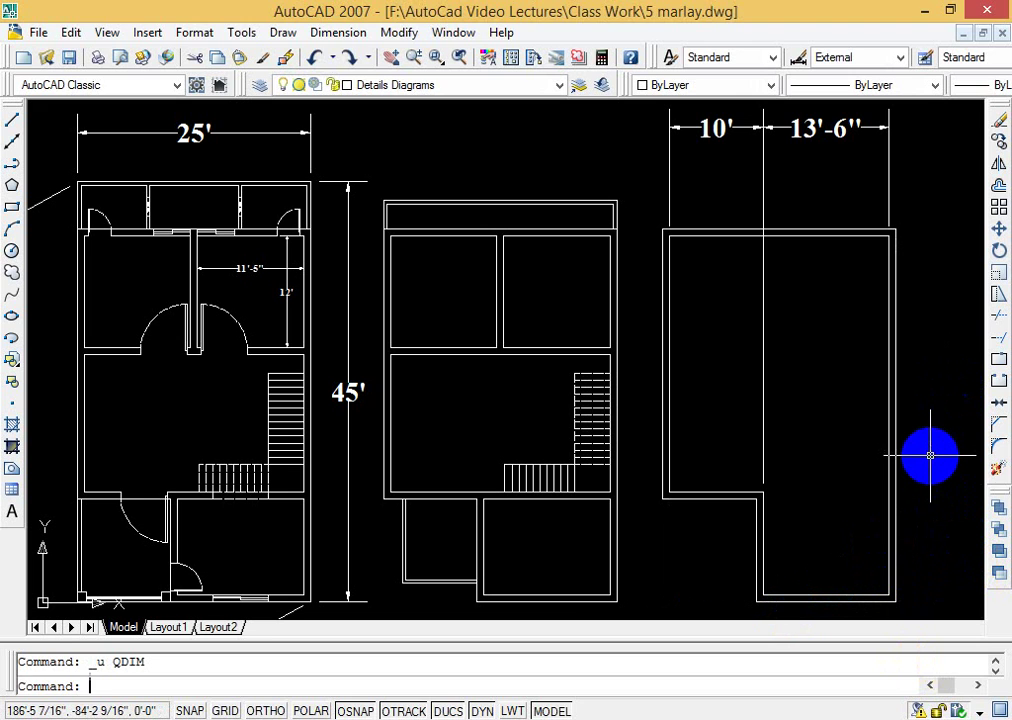
type("p")
key("Return")
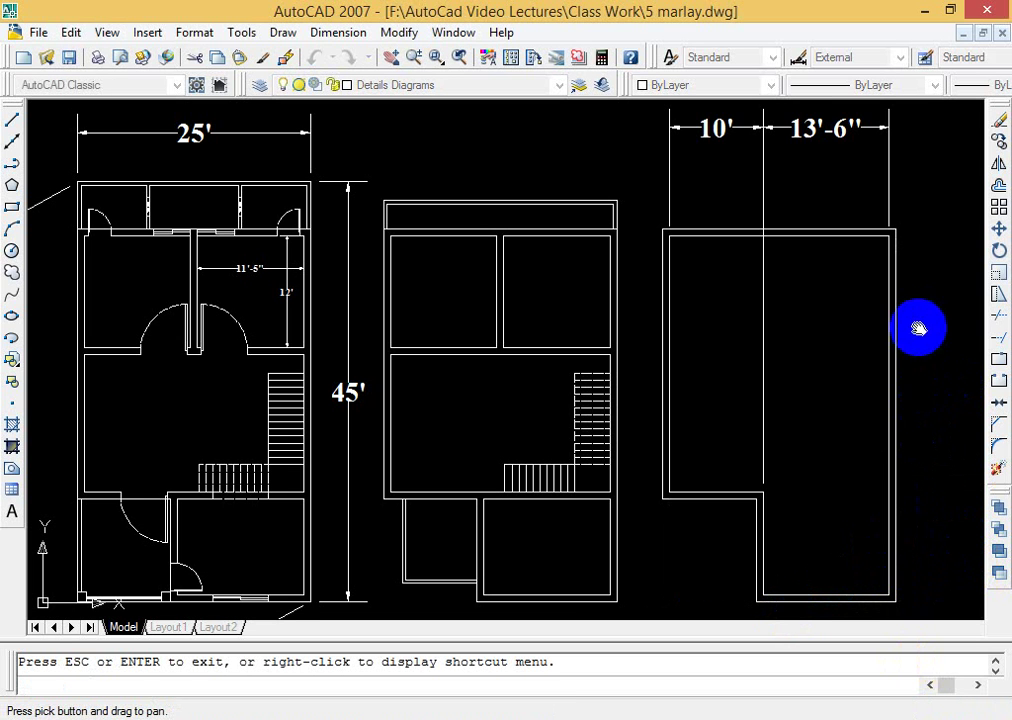
Step: Pan up and window-select the right plan with QDIM, placing 9'-3", 13'-6" and 9" dimensions below it
left_click_drag(918, 328, 901, 291)
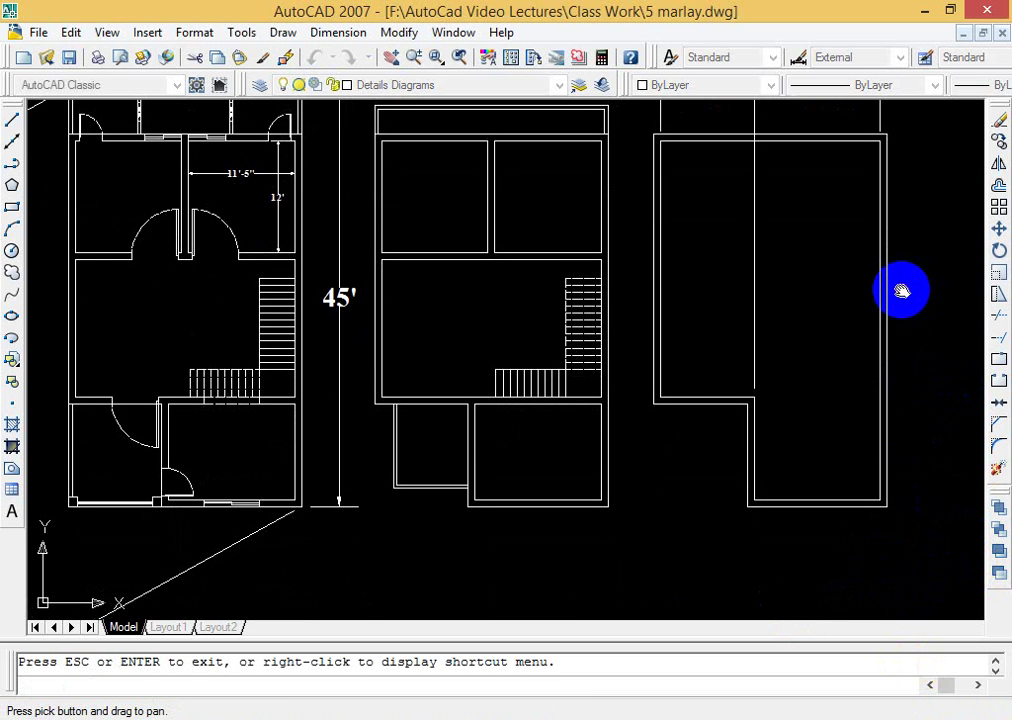
key("Escape")
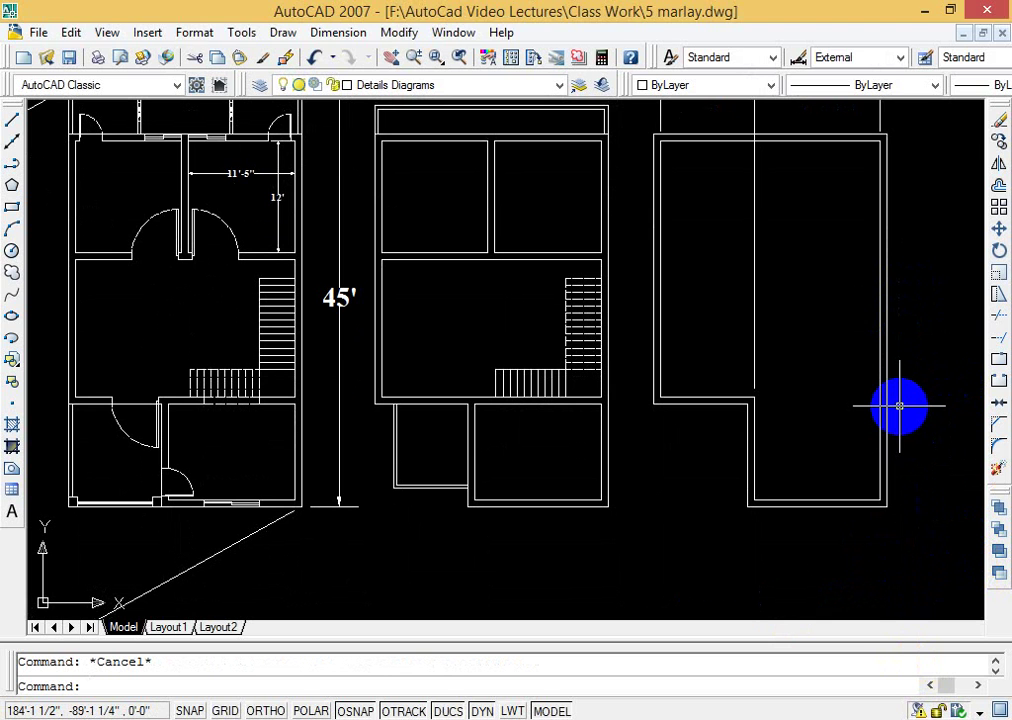
type("qd")
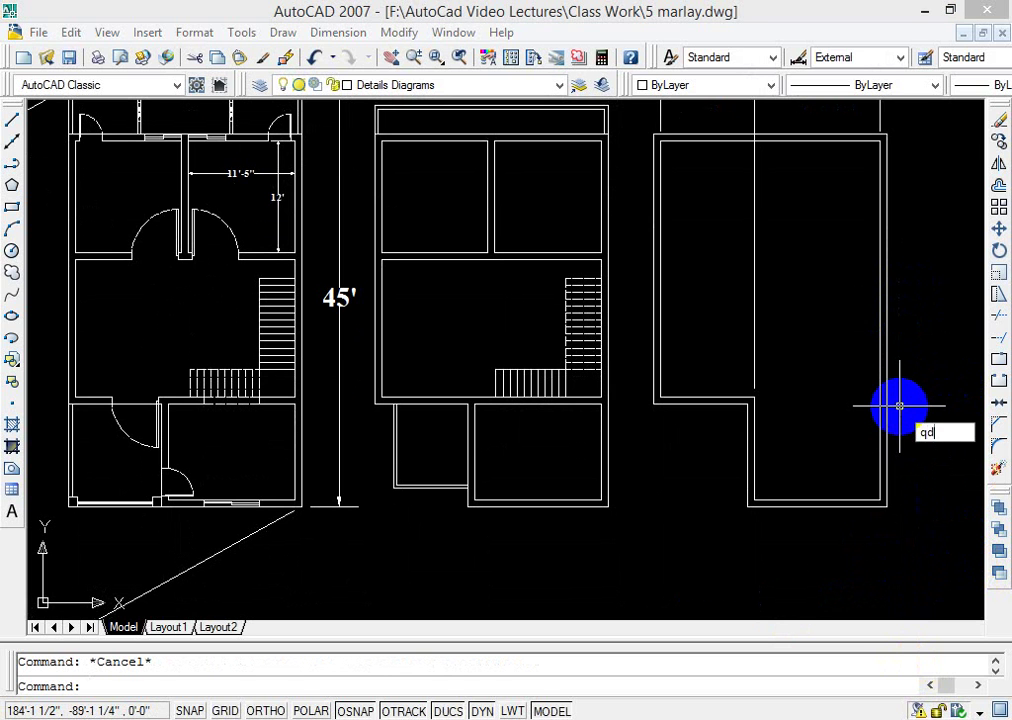
type("im")
key("Return")
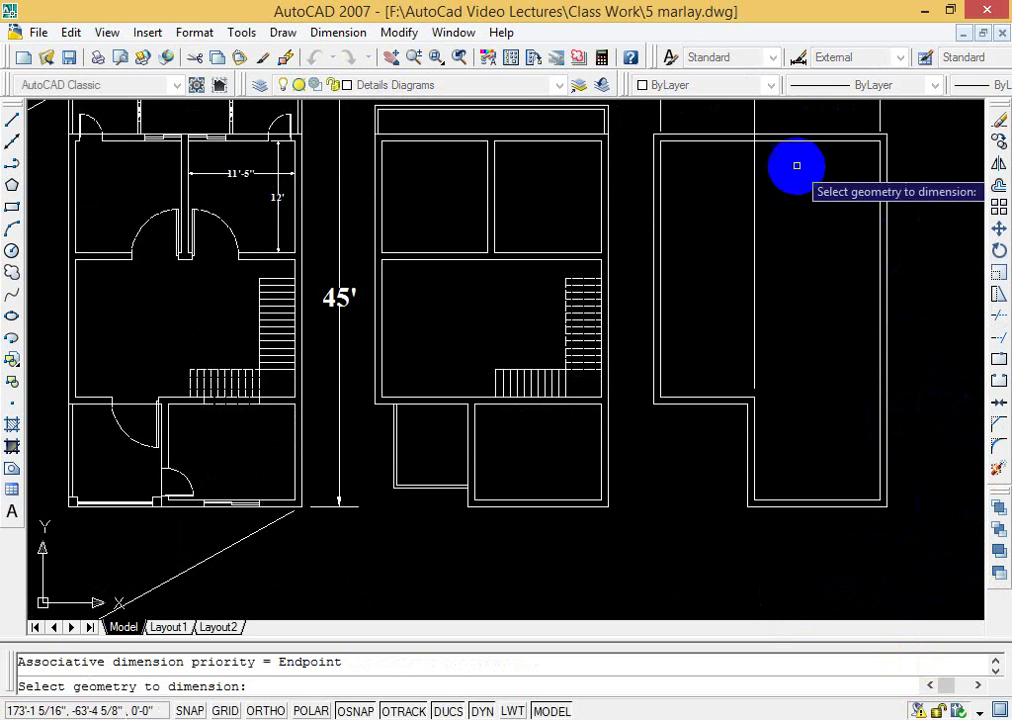
left_click(638, 128)
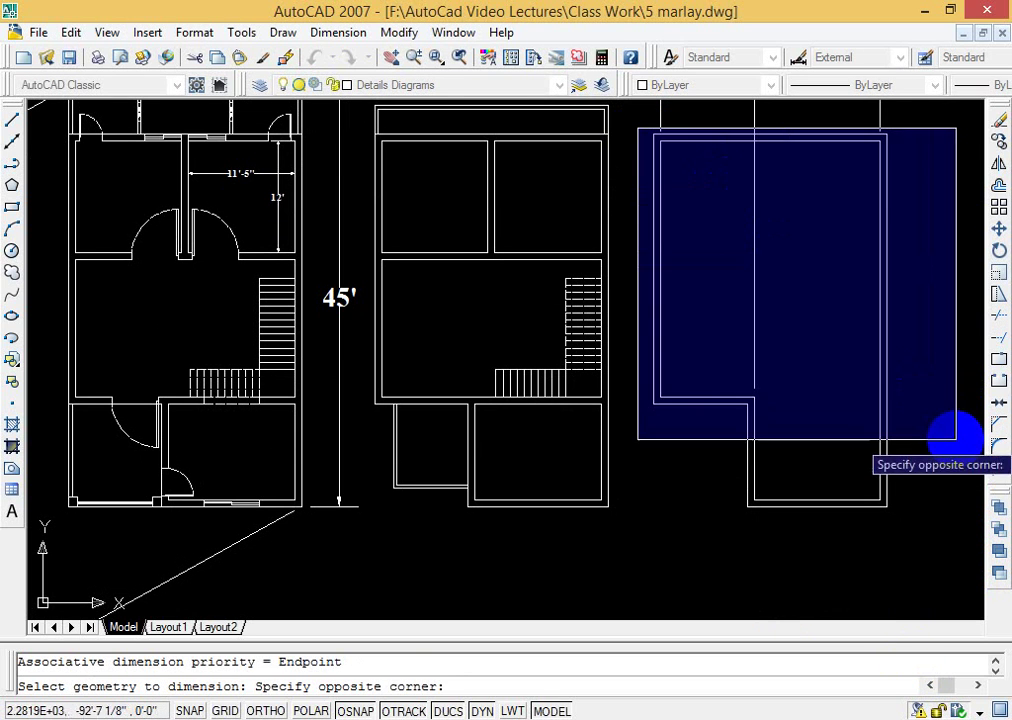
left_click(955, 514)
key("Return")
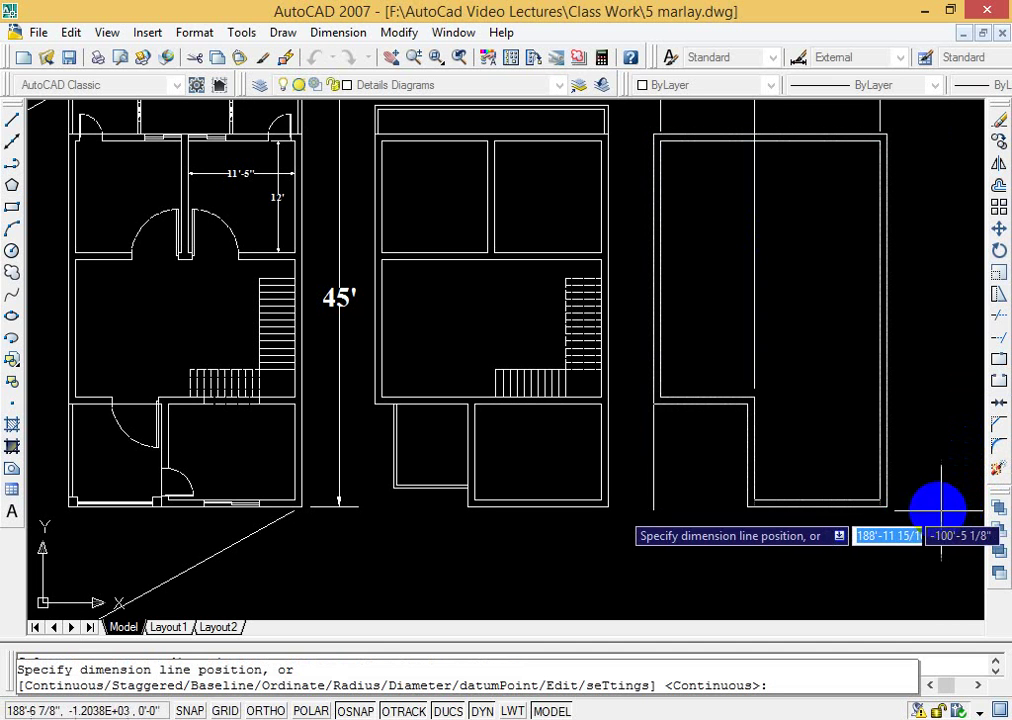
left_click(906, 590)
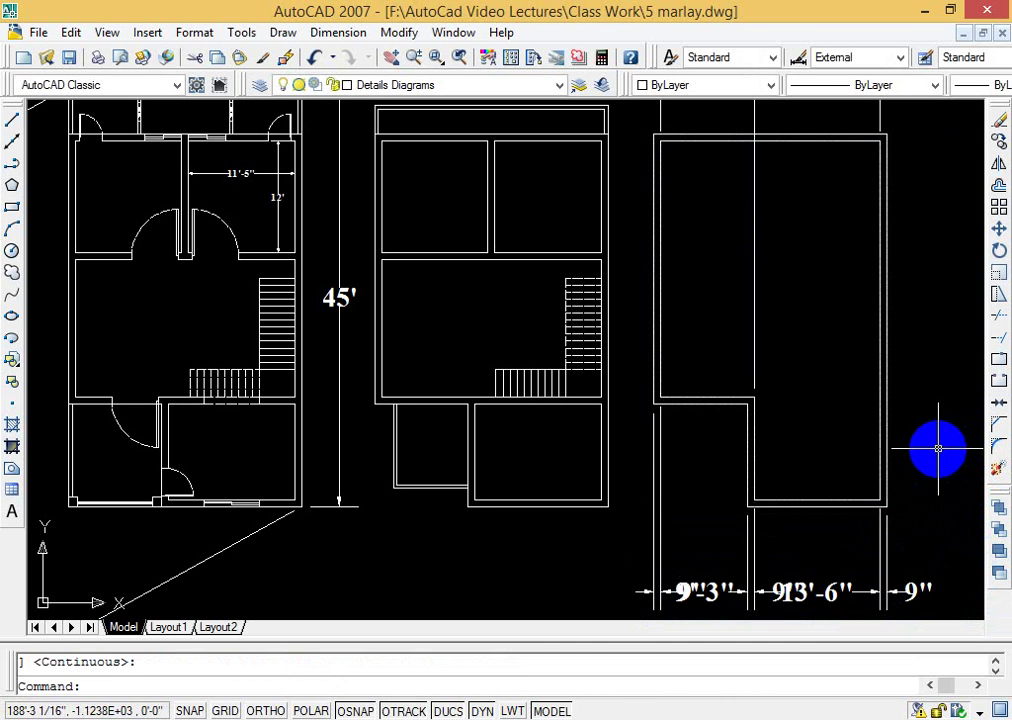
key("Escape")
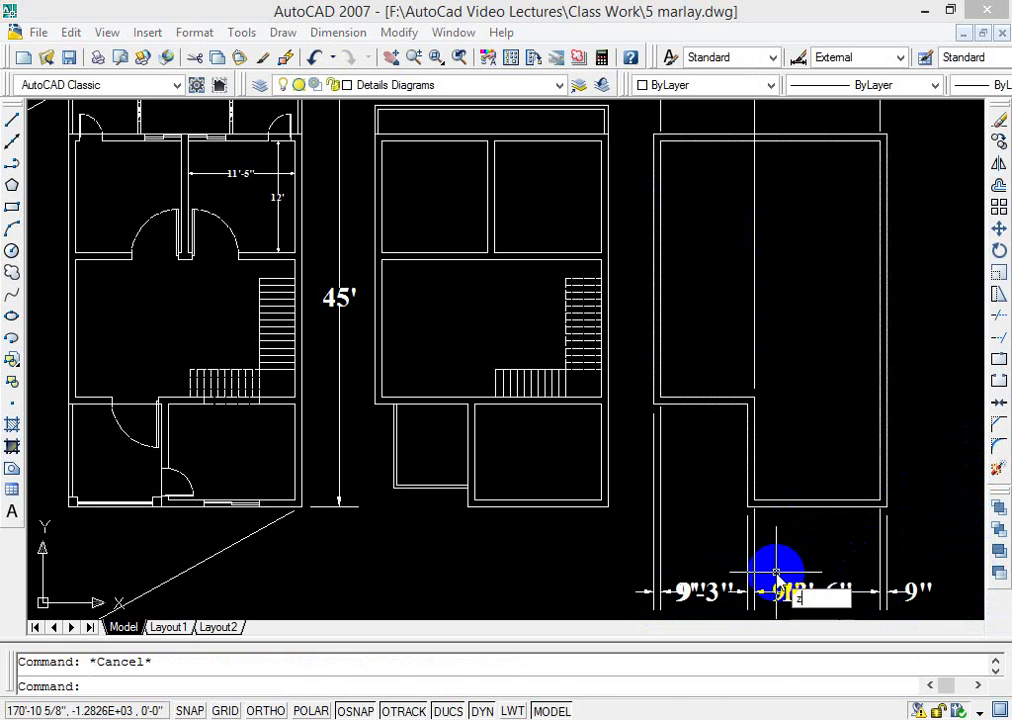
type("z")
key("Return")
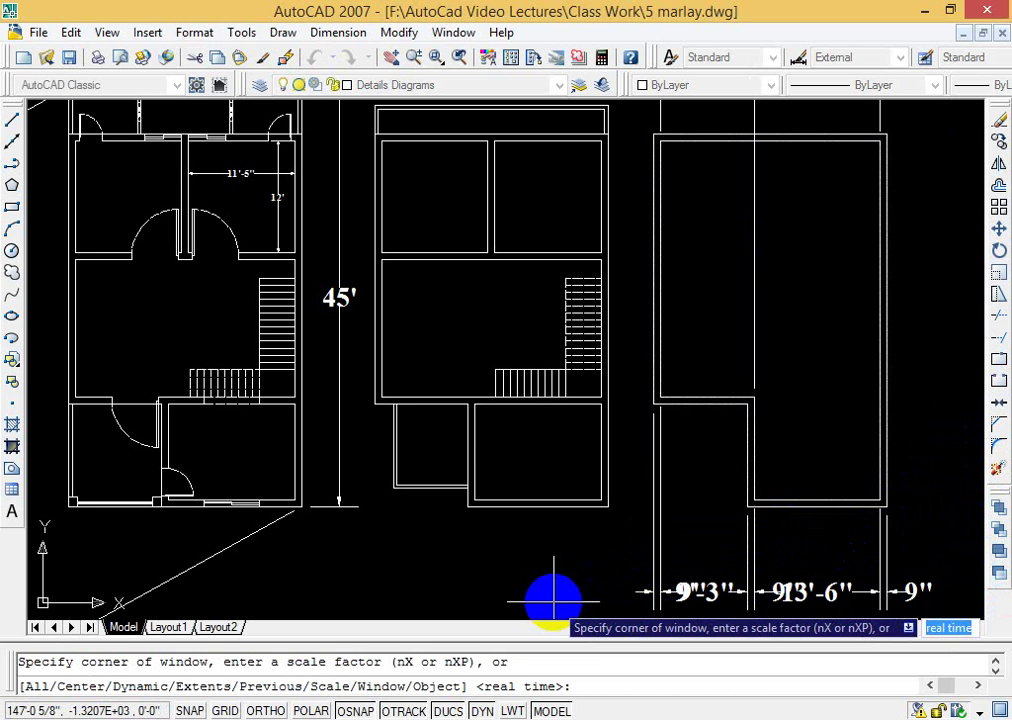
Step: Zoom in on the overlapping 9" and 13'-6" text below the right plan and select the 13'-6" dimension
key("Escape")
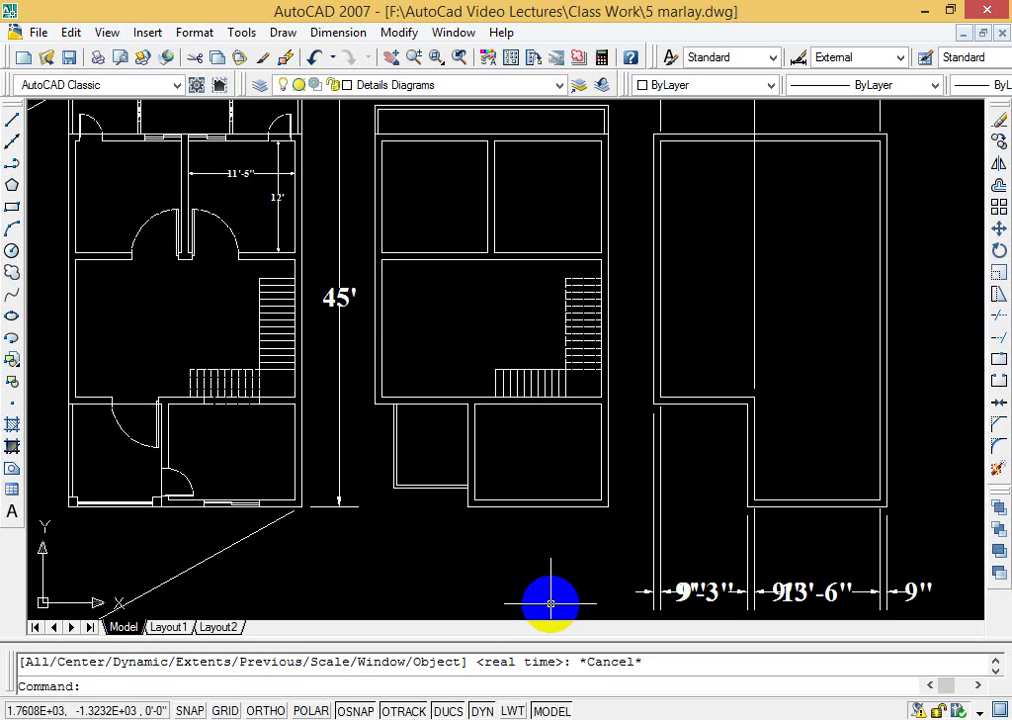
type("z")
key("Return")
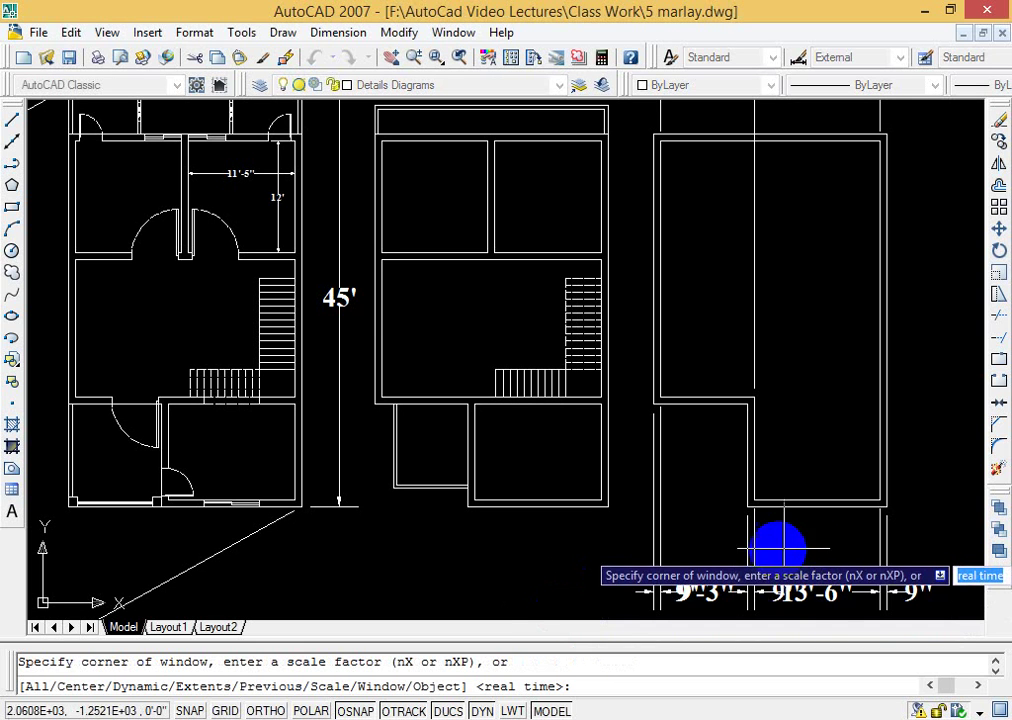
left_click(725, 560)
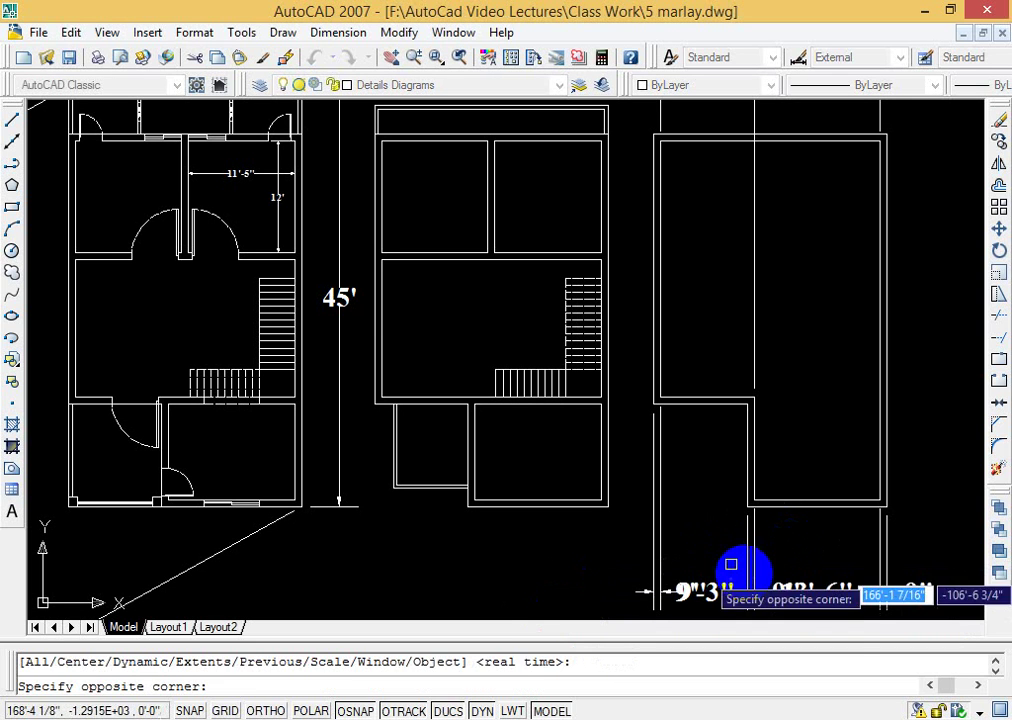
left_click(855, 599)
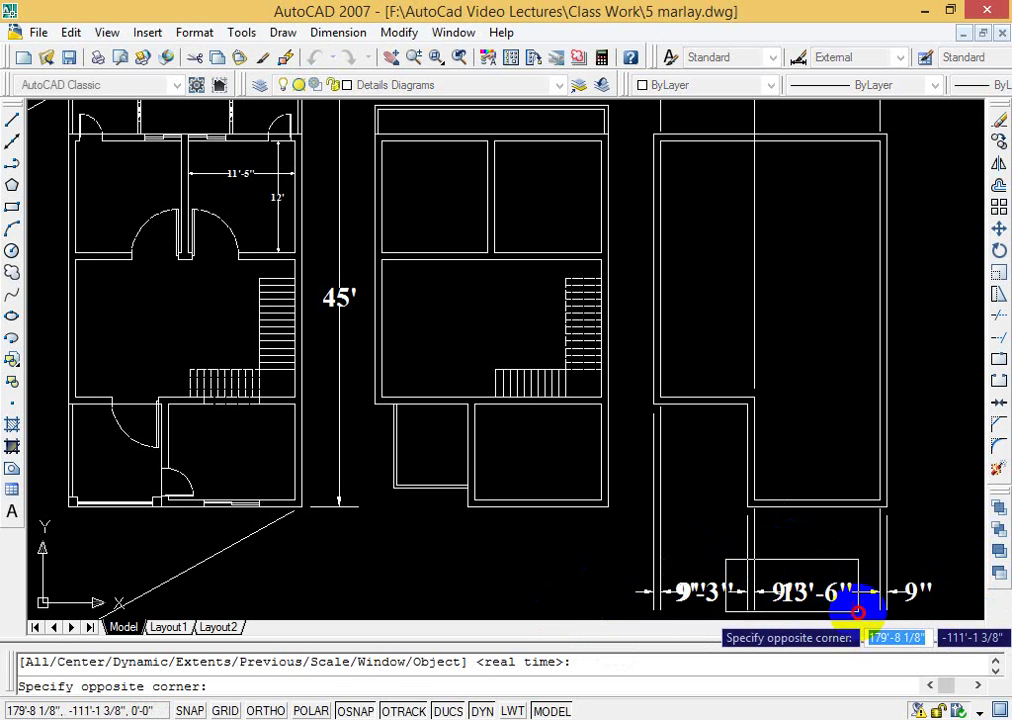
left_click(468, 458)
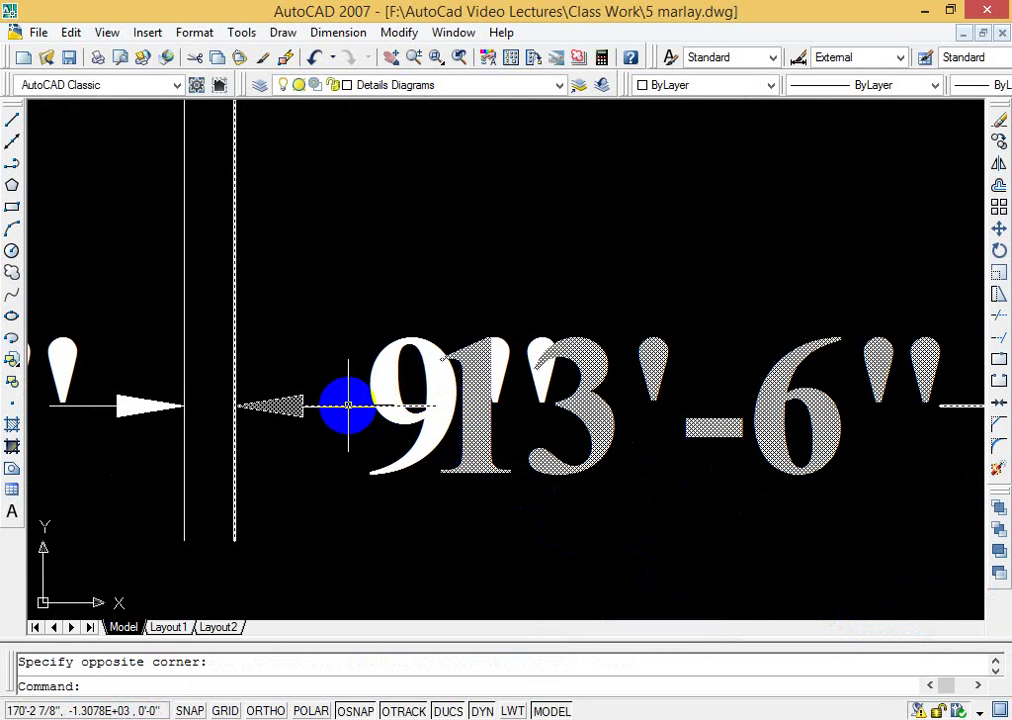
Step: Move the 13'-6" dimension up above the 9" dimension
left_click(348, 405)
type("m")
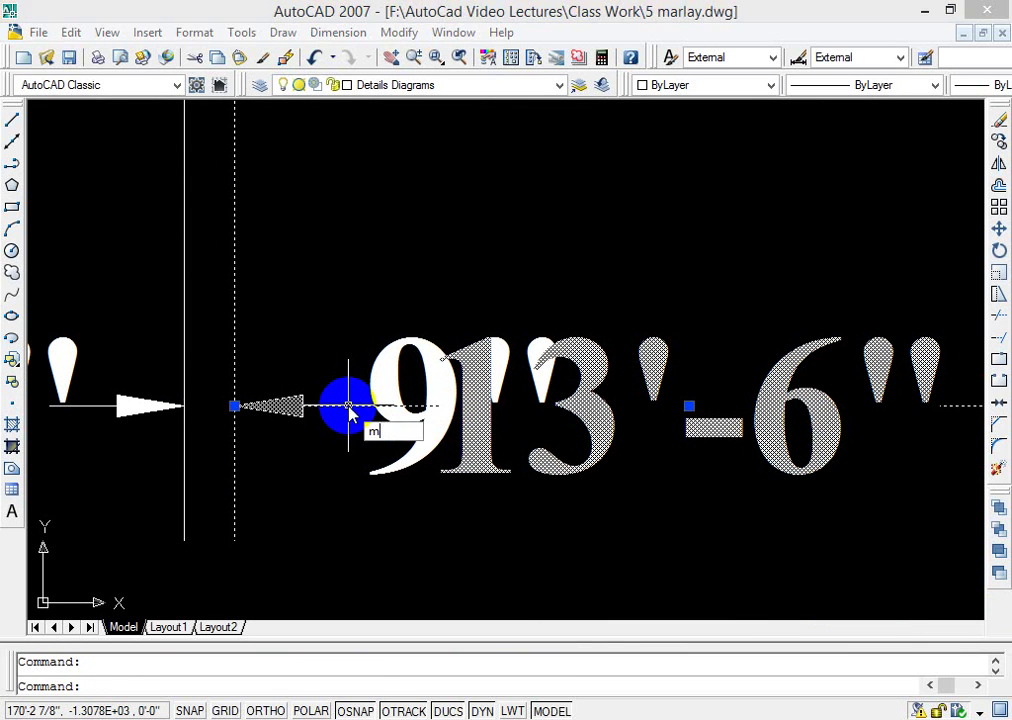
key("Return")
left_click(293, 405)
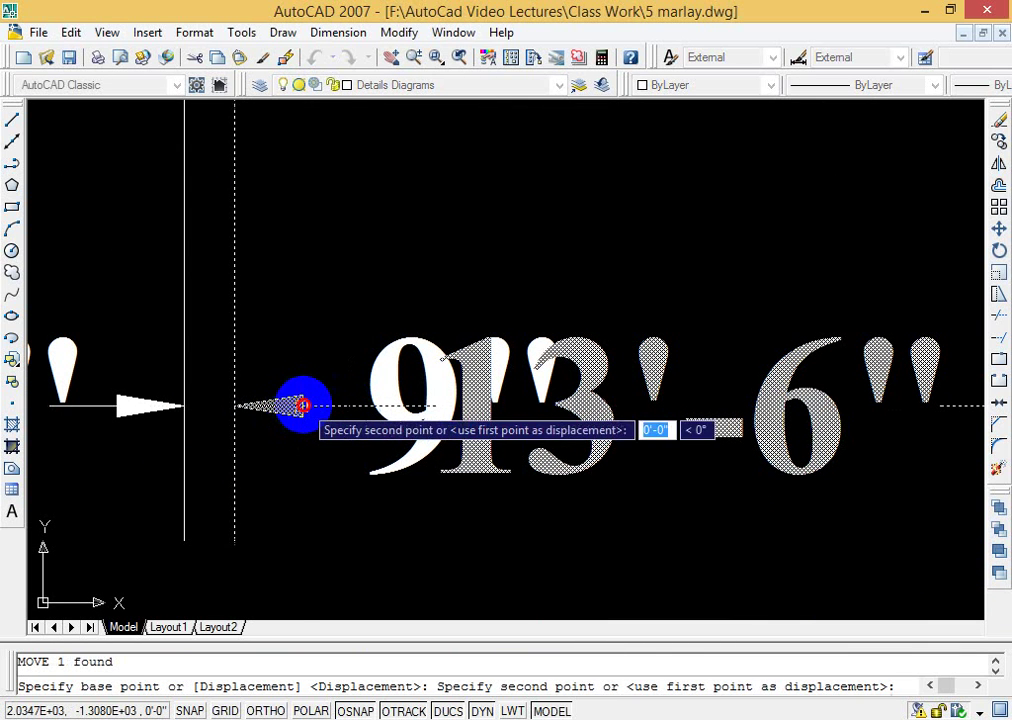
left_click(303, 230)
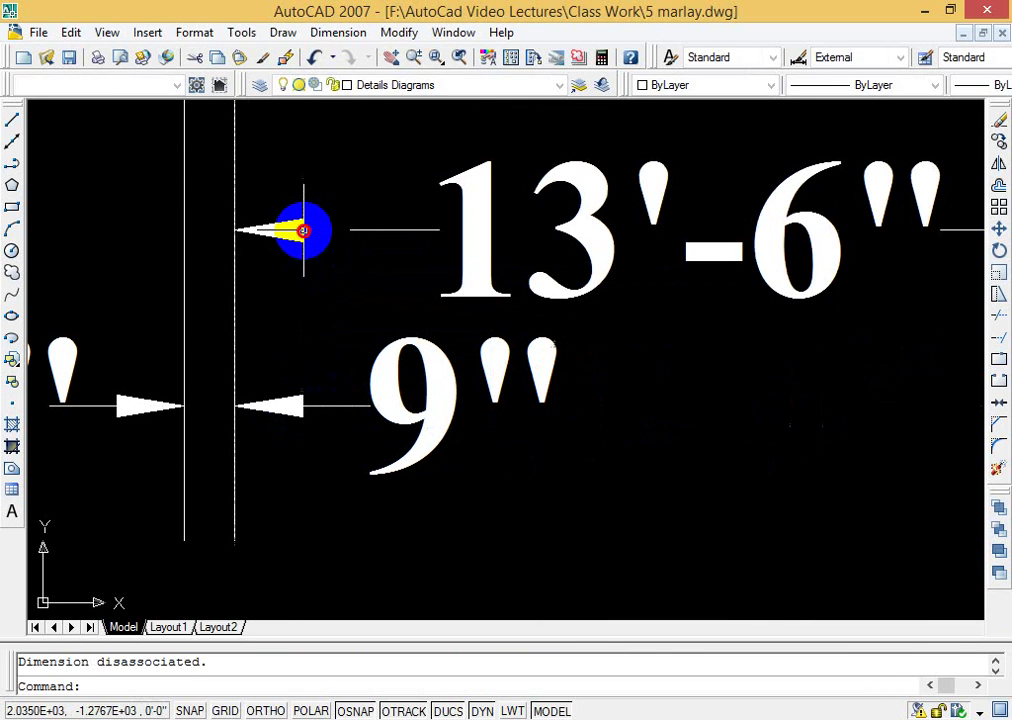
key("Escape")
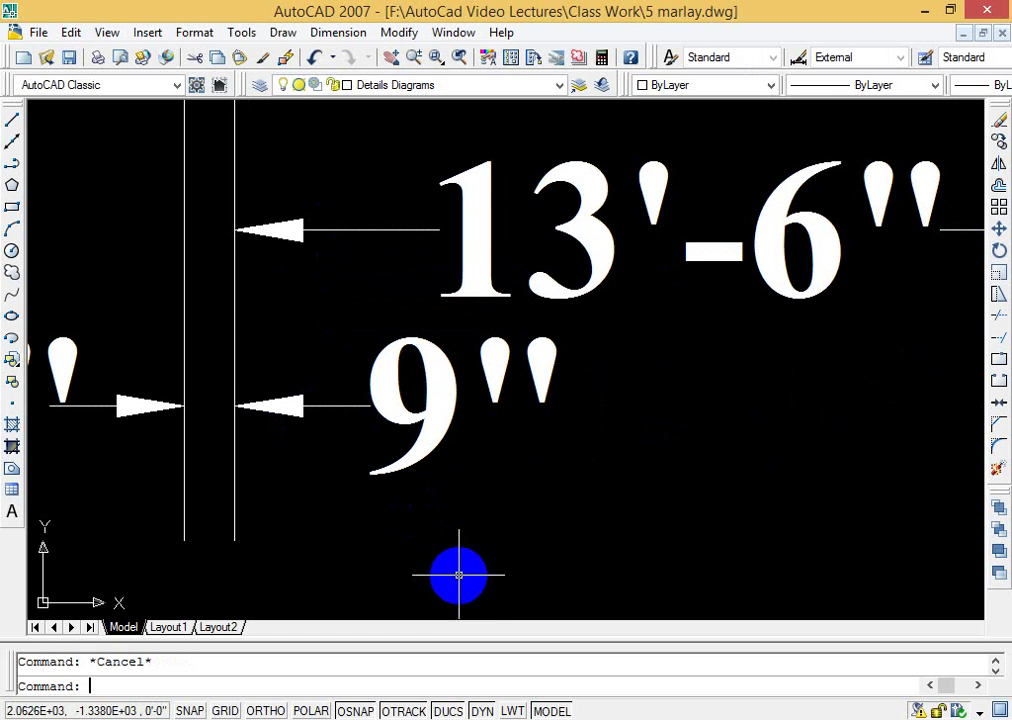
Step: Zoom to extents and window-zoom back onto the bottom dimension row
type("z")
key("Return")
type("e")
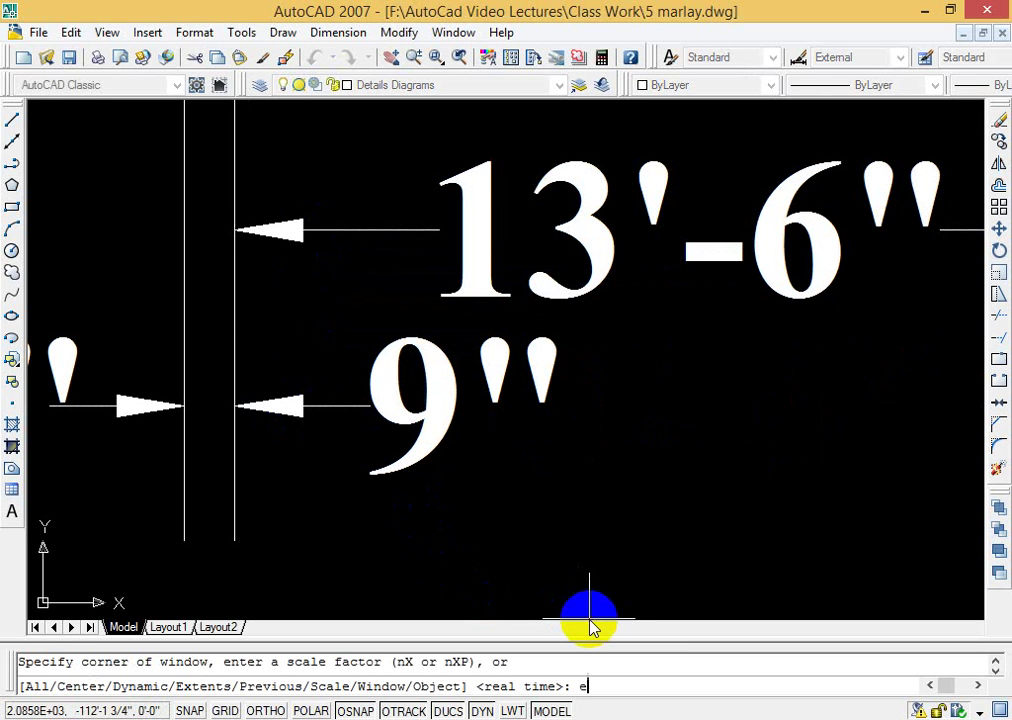
key("Return")
key("Return")
type("z")
key("Return")
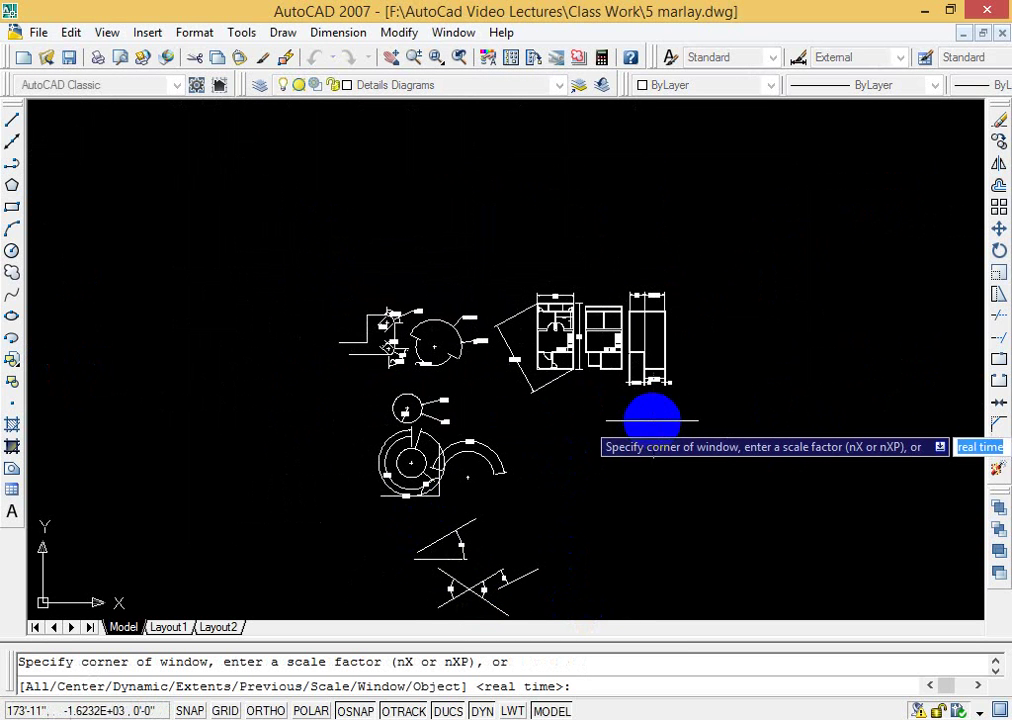
left_click(618, 372)
left_click(671, 399)
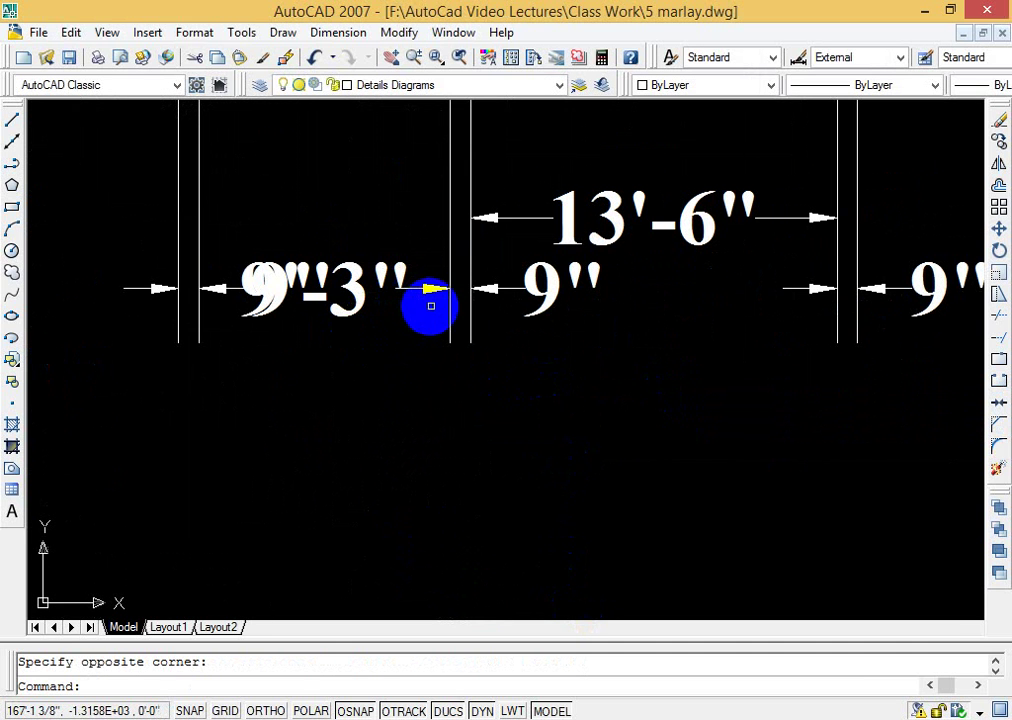
Step: Begin moving the 9" and the overlapped left dimension, cancelling both attempts
type("m")
key("Return")
left_click(431, 289)
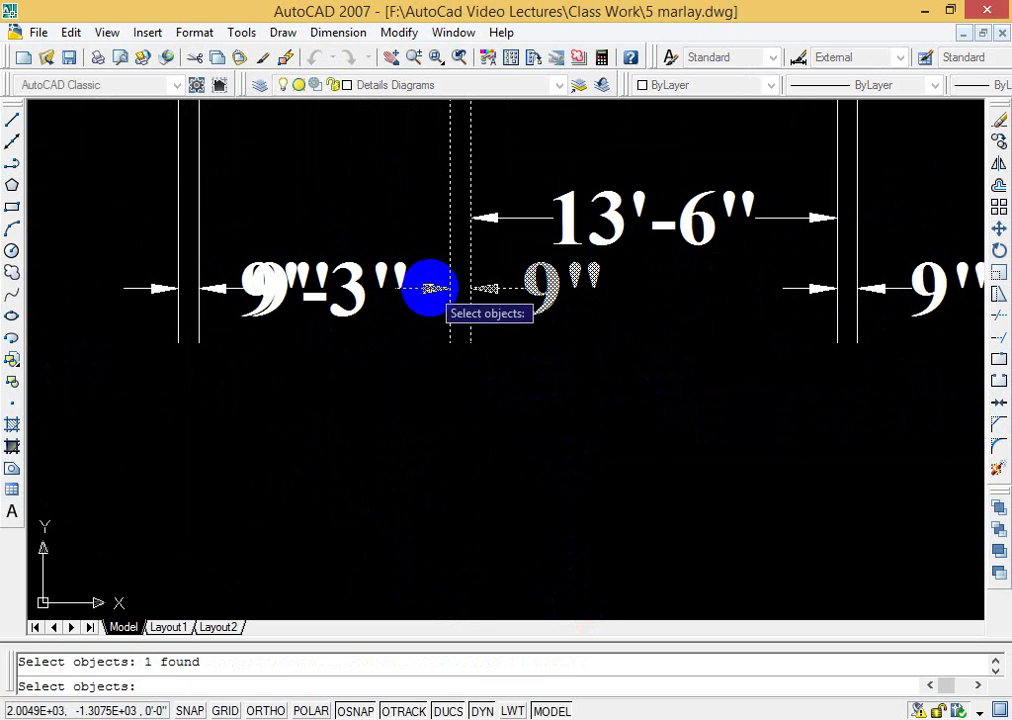
key("Escape")
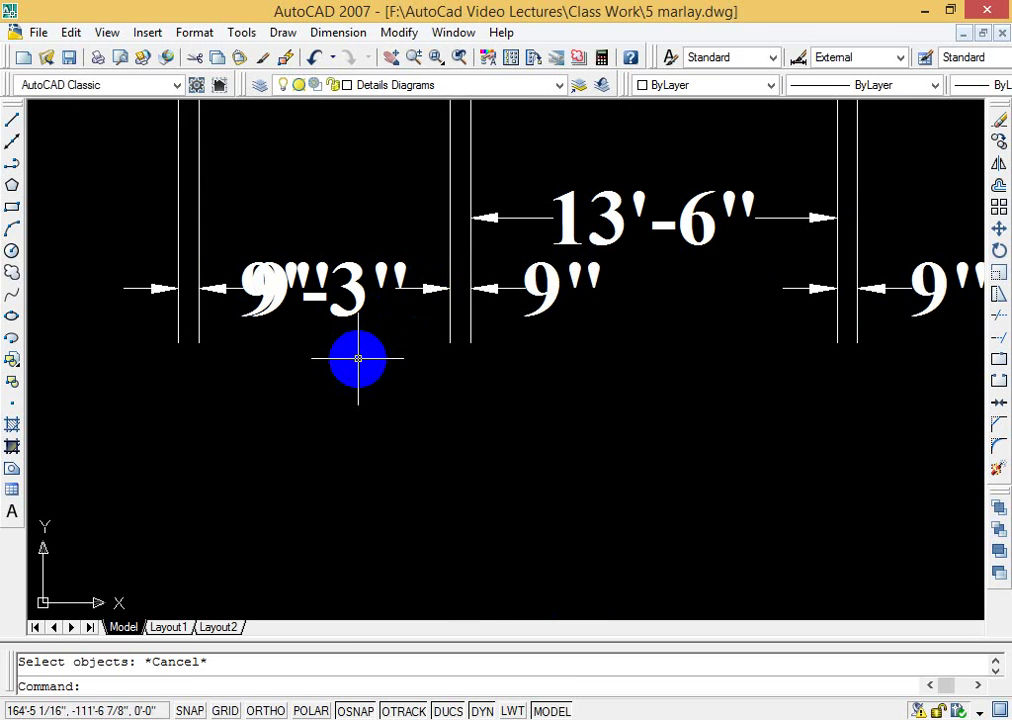
type("m")
key("Return")
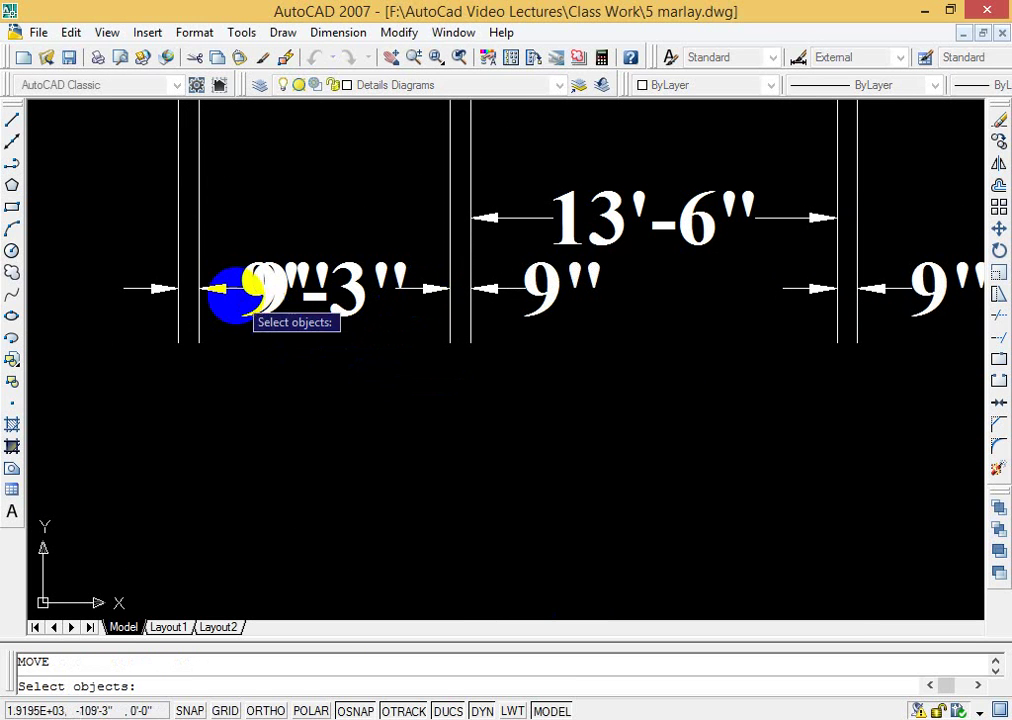
left_click(223, 291)
key("Return")
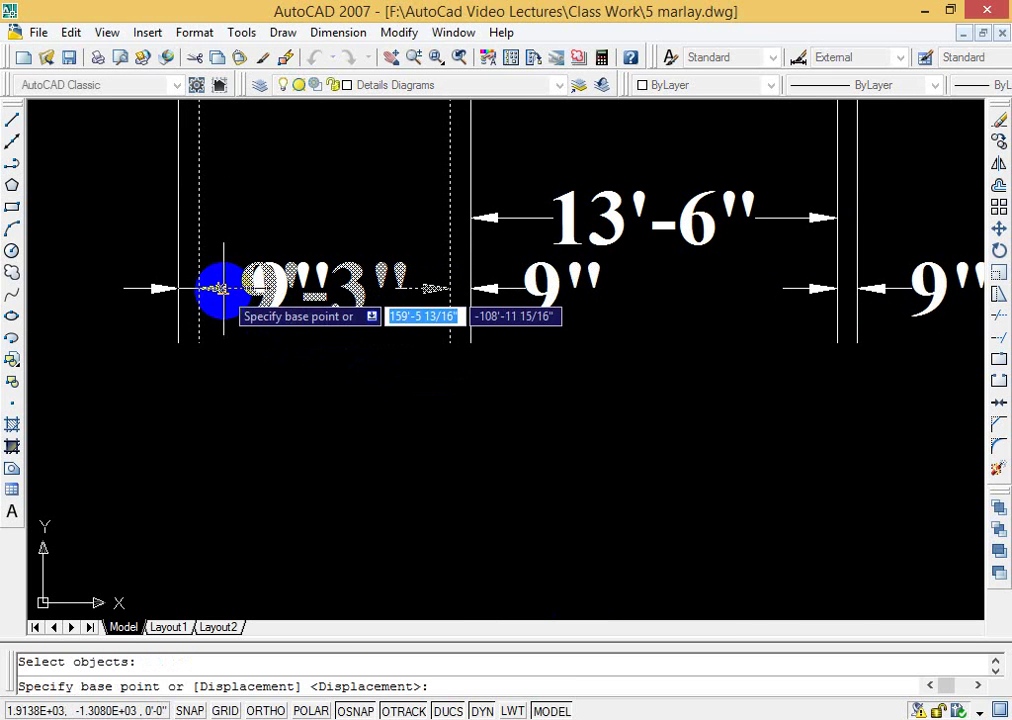
left_click(224, 218)
key("Escape")
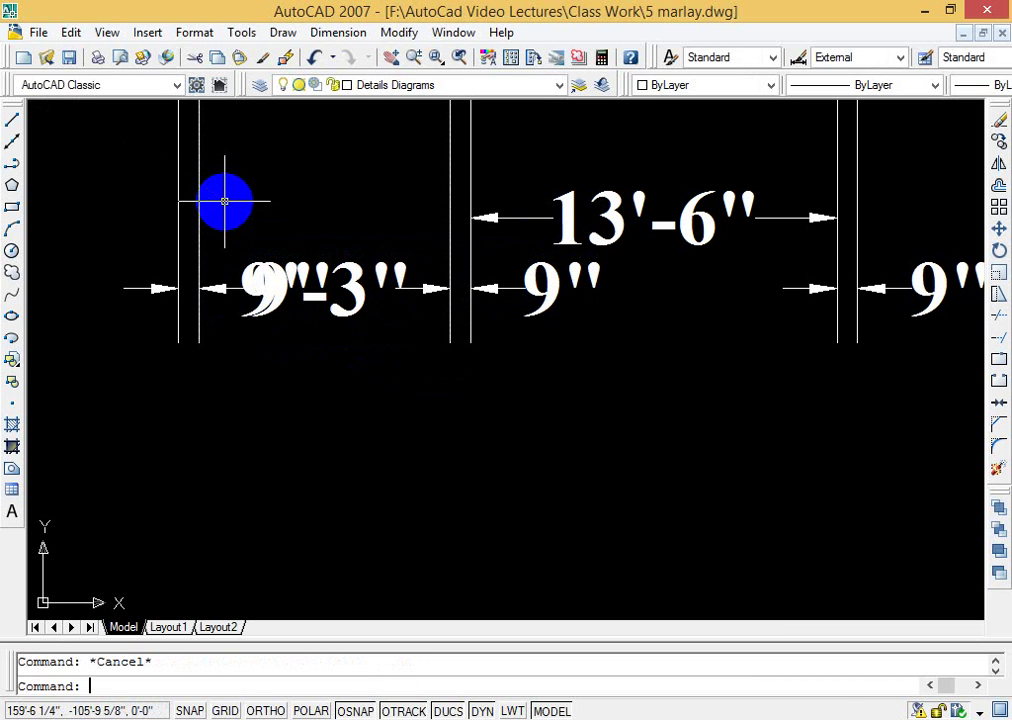
Step: Move the 9'-3" dimension upward, then undo the misplaced move
key("Return")
left_click(221, 291)
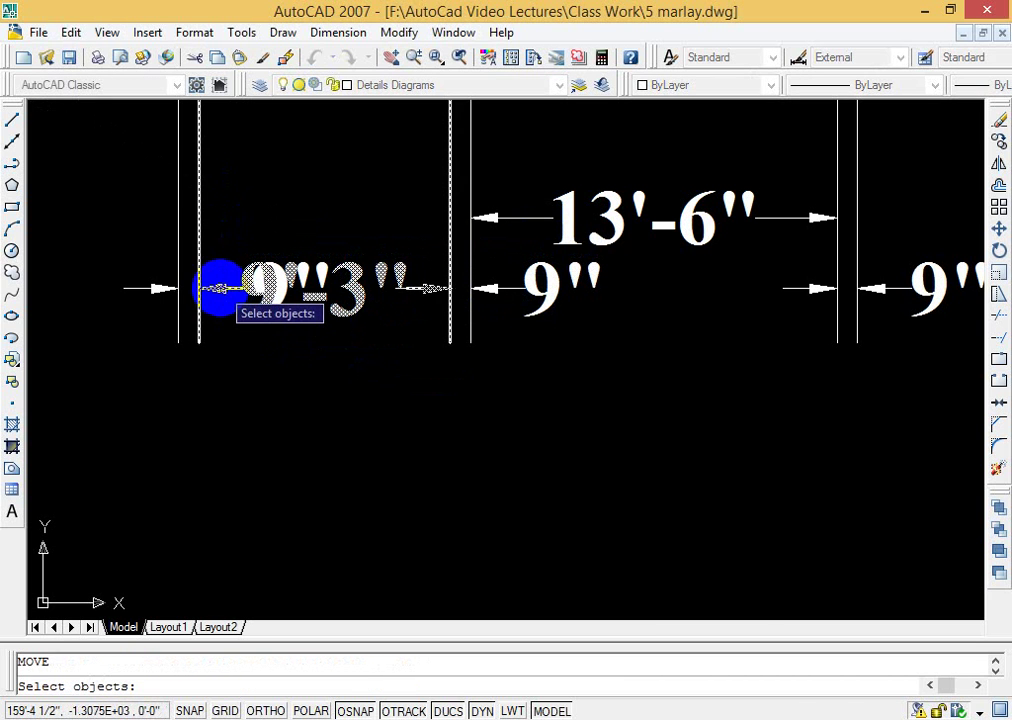
key("Return")
left_click(217, 289)
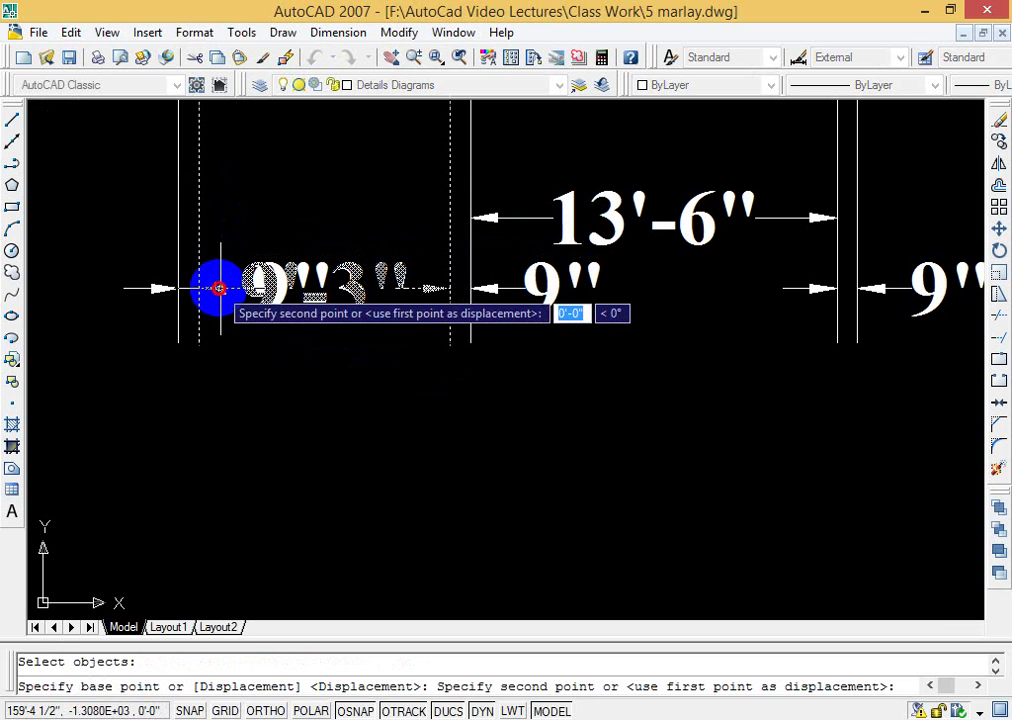
left_click(214, 193)
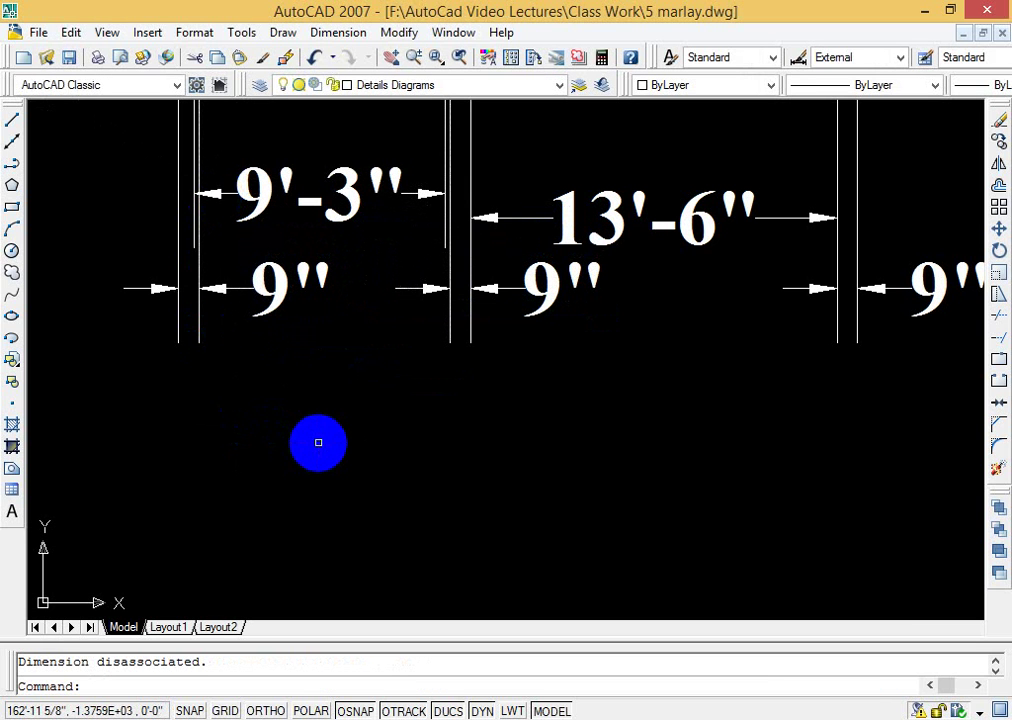
key("ctrl+z")
Step: Move the 9'-3" dimension by its left end onto the upper 13'-6" row
type("m")
key("Return")
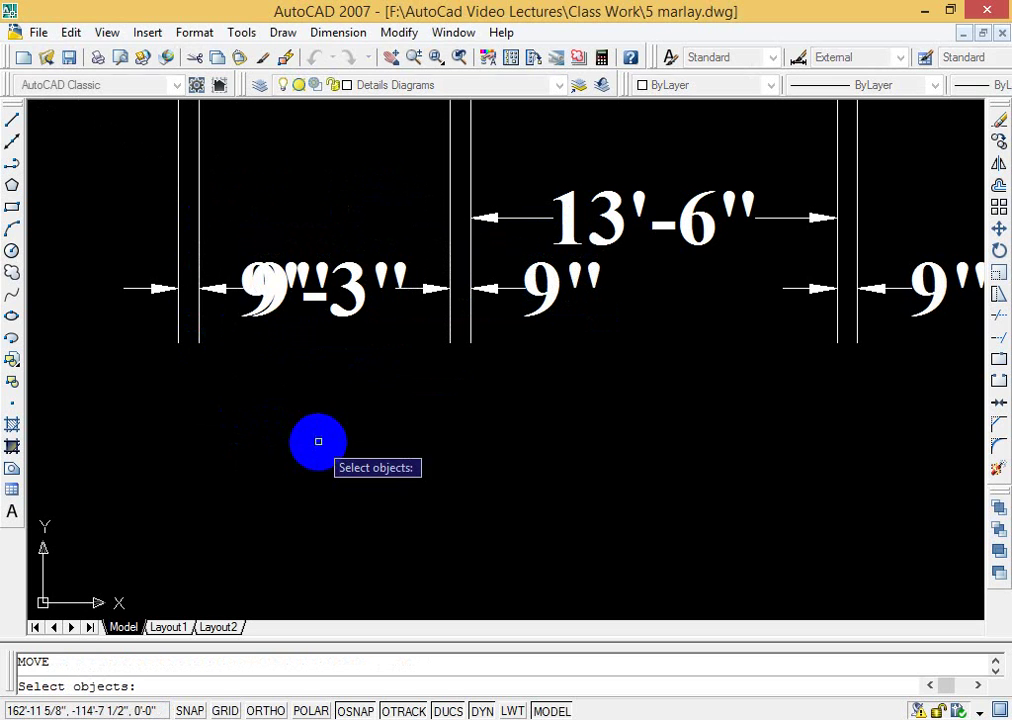
left_click(217, 290)
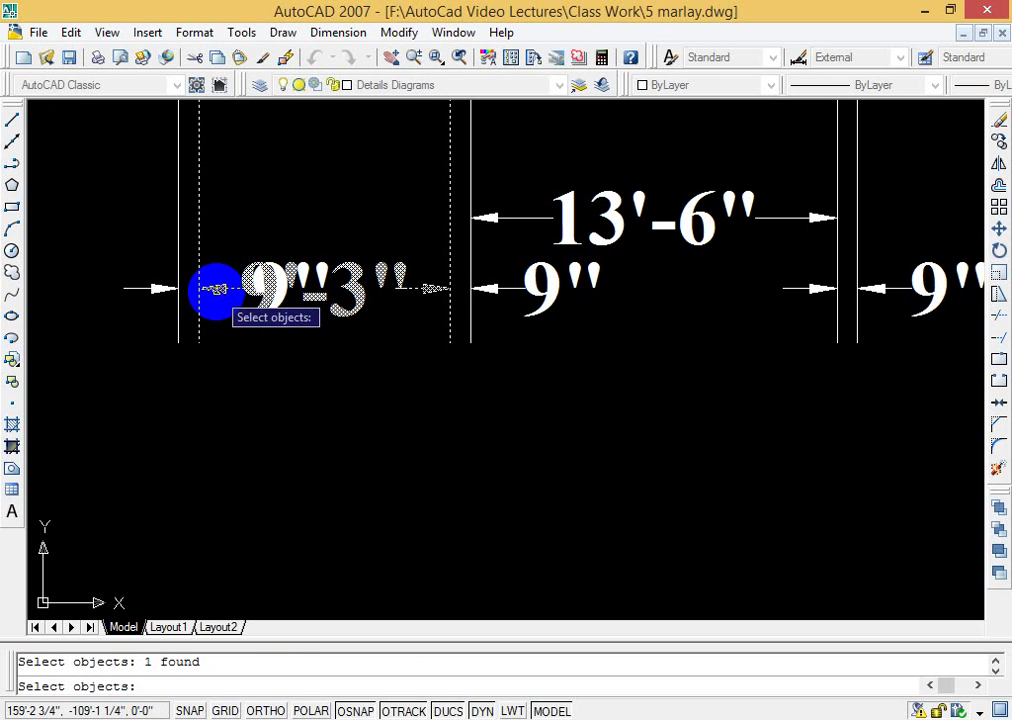
key("Return")
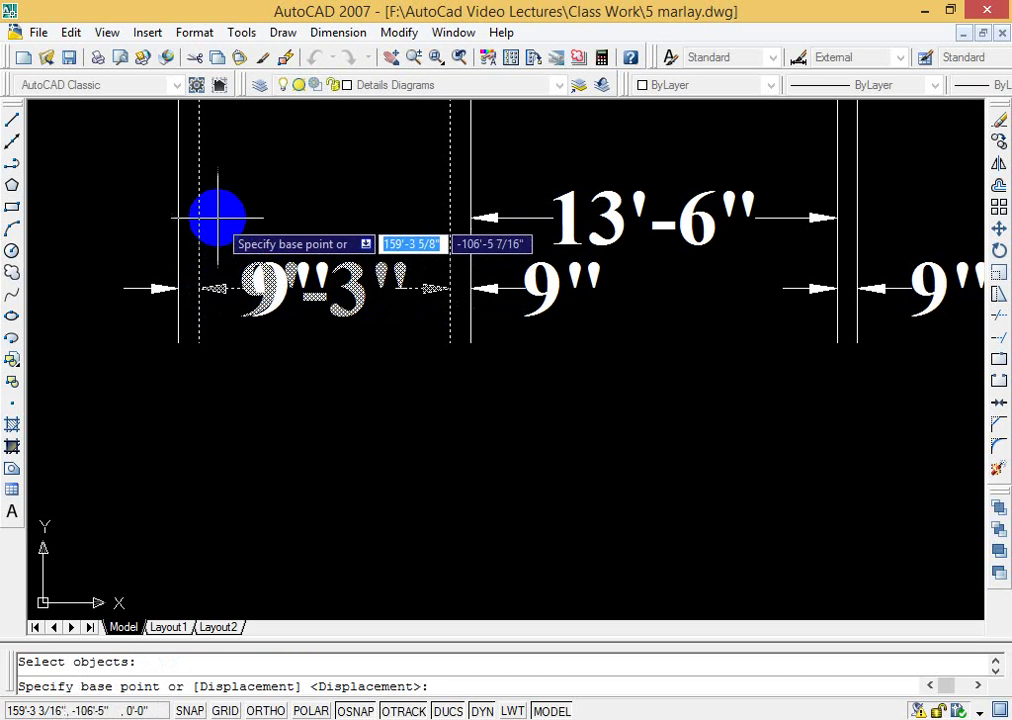
left_click(212, 288)
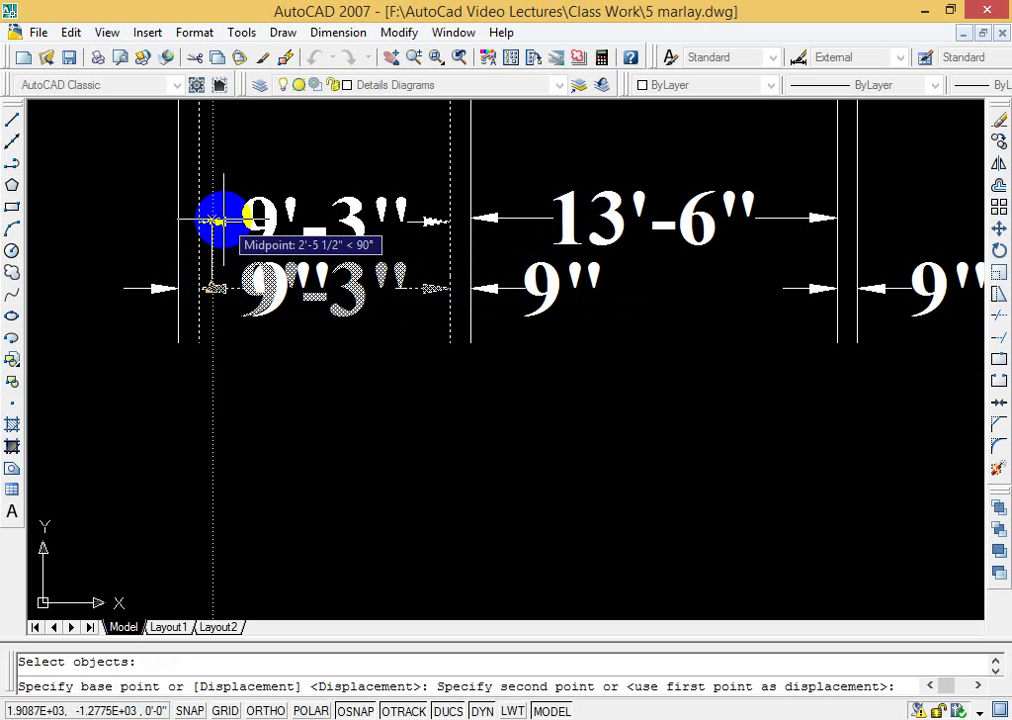
left_click(214, 219)
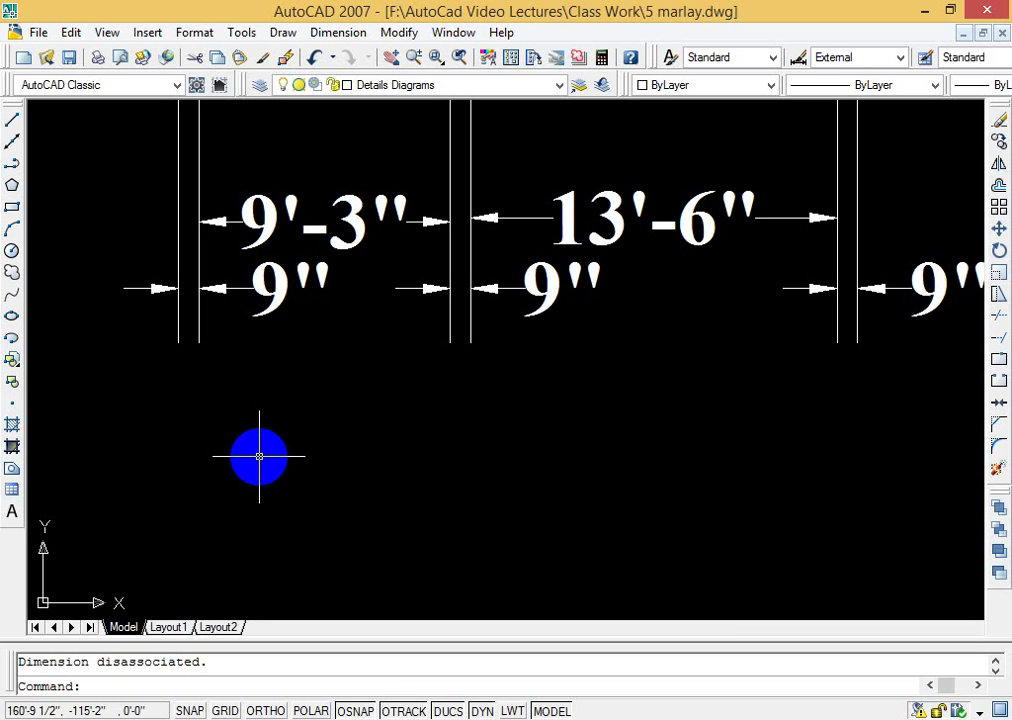
Step: Zoom to extents, then window-zoom onto the second plan with its 10' and 13'-6" dimensions
type("z")
key("Return")
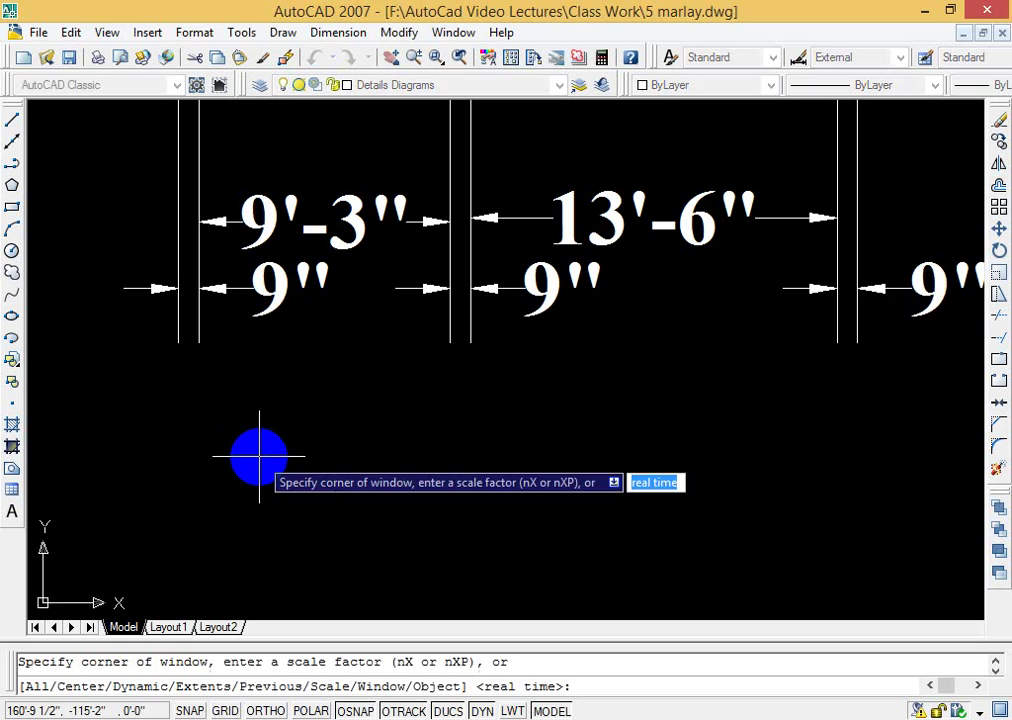
type("e")
key("Return")
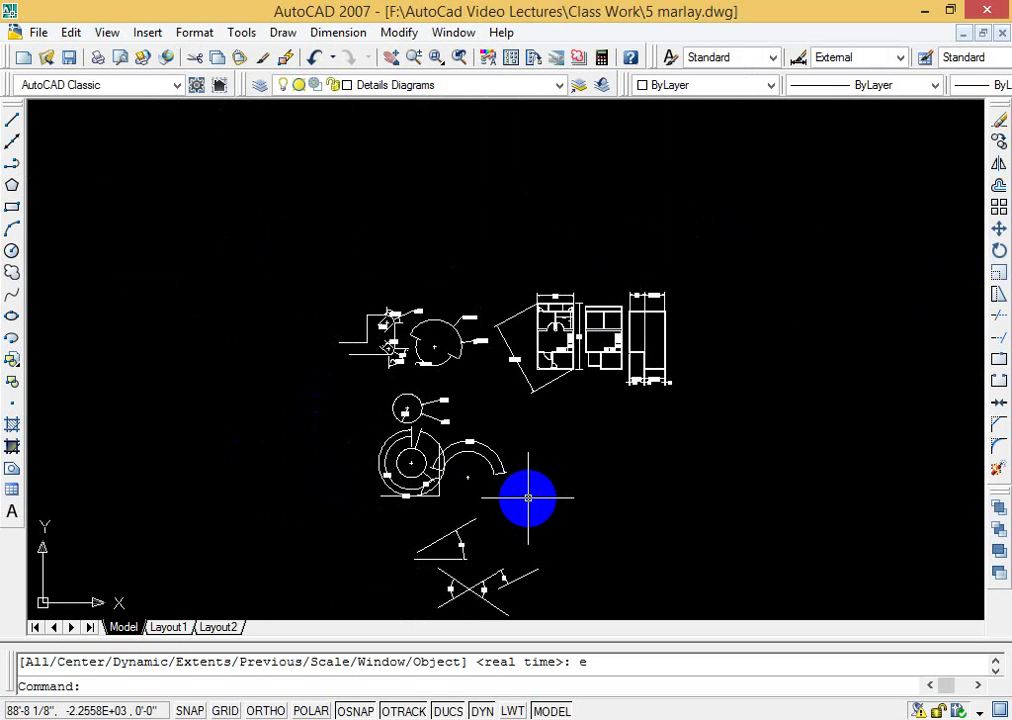
type("z")
key("Return")
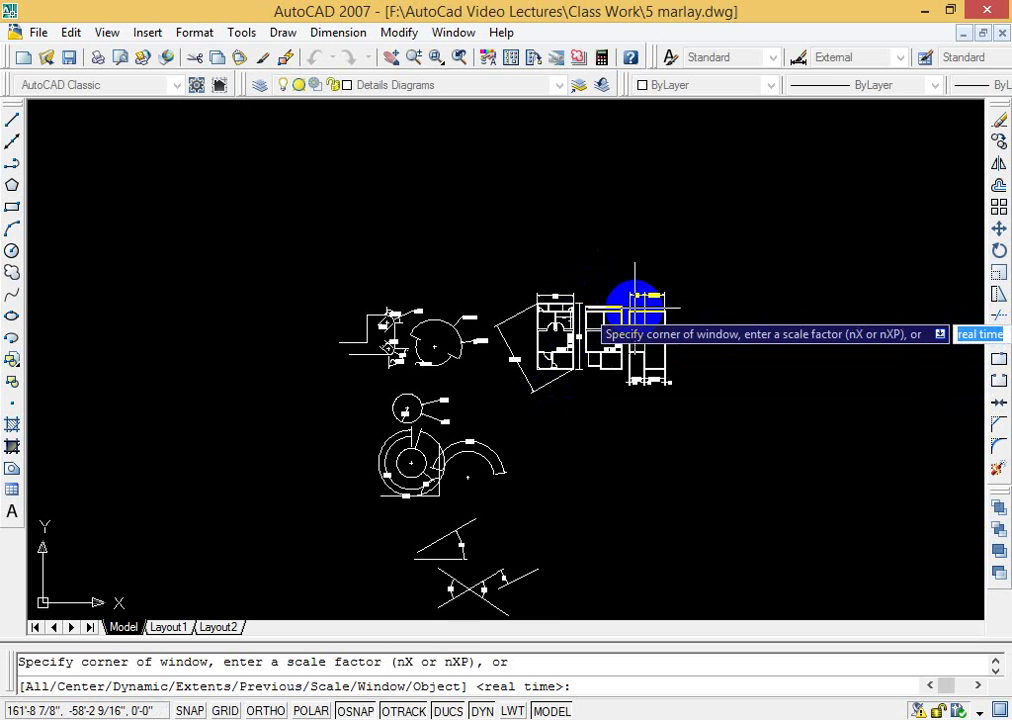
left_click(702, 293)
left_click(605, 338)
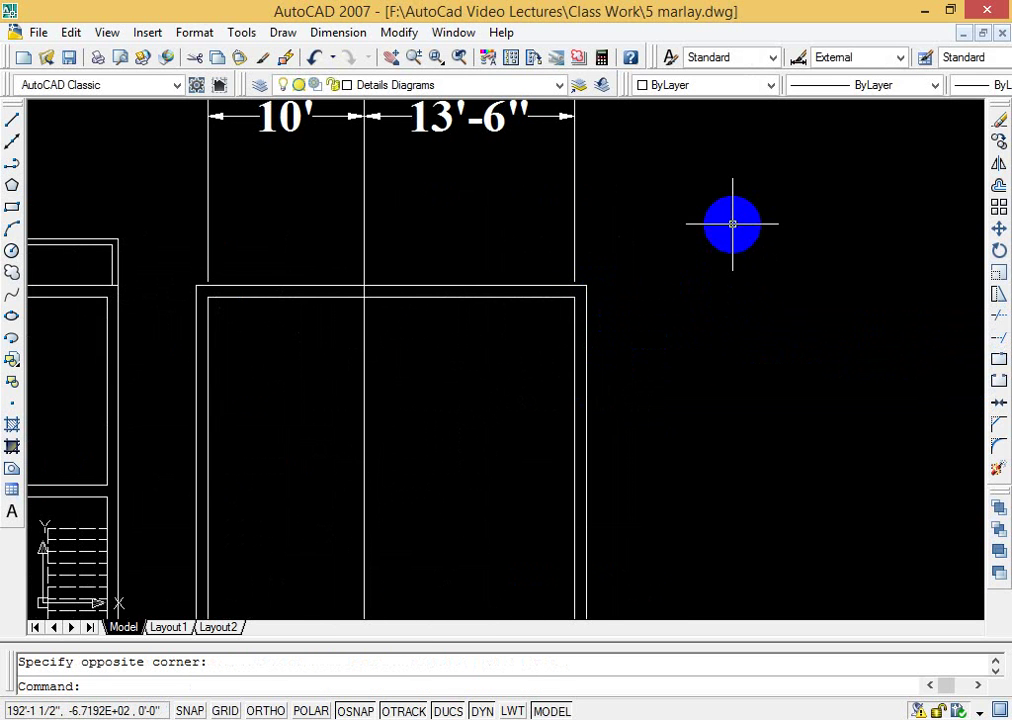
type("len")
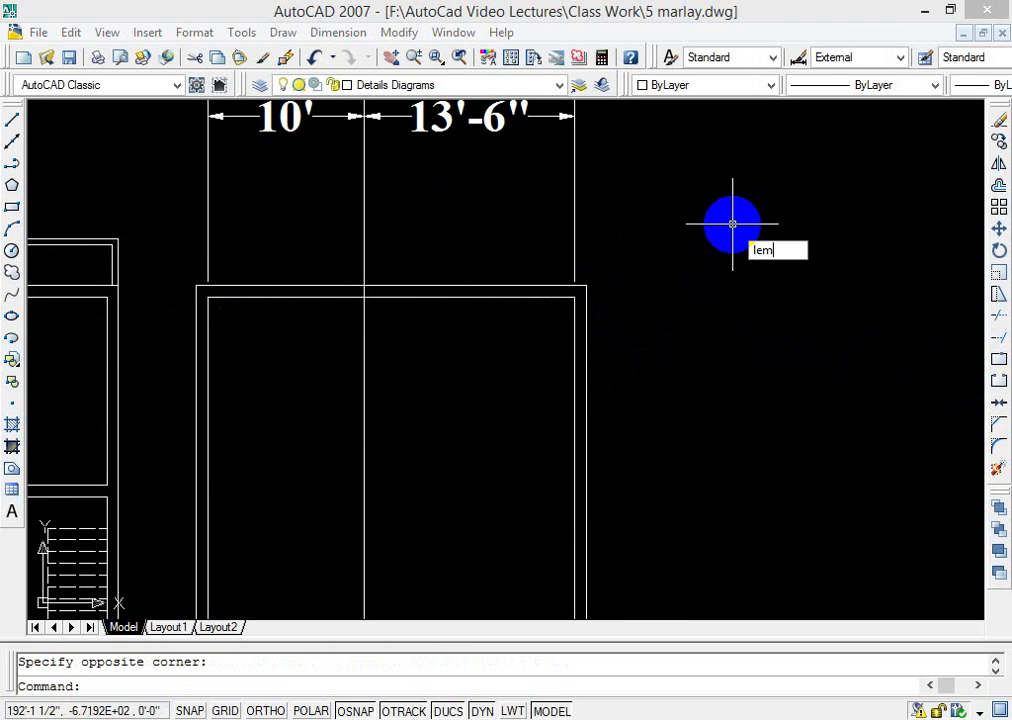
key("BackSpace")
key("Return")
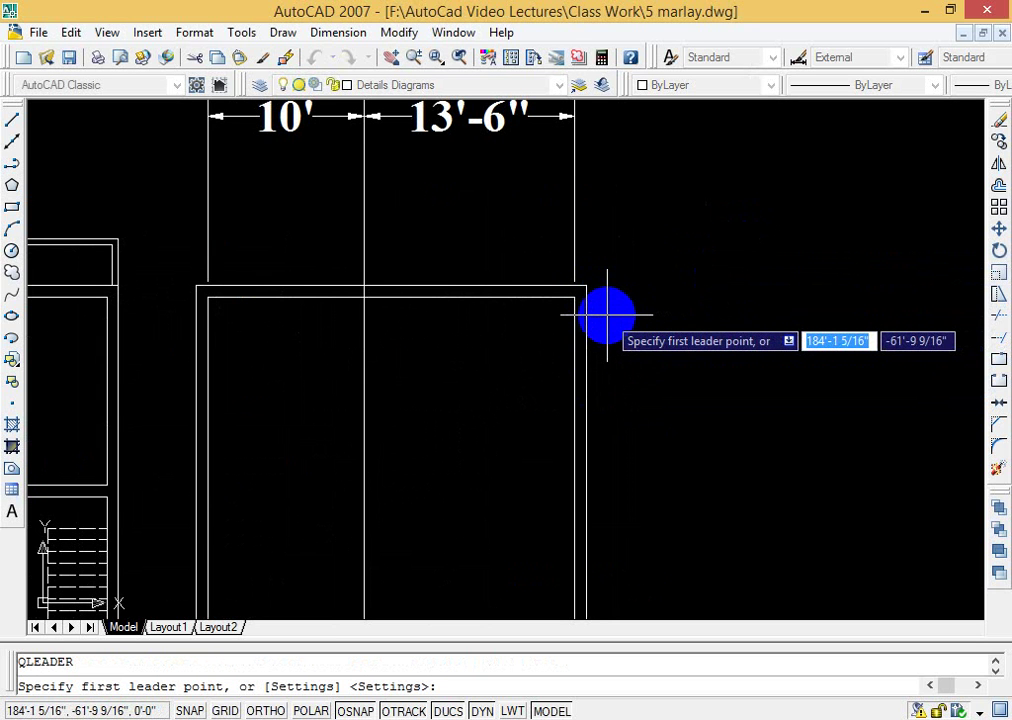
left_click(574, 321)
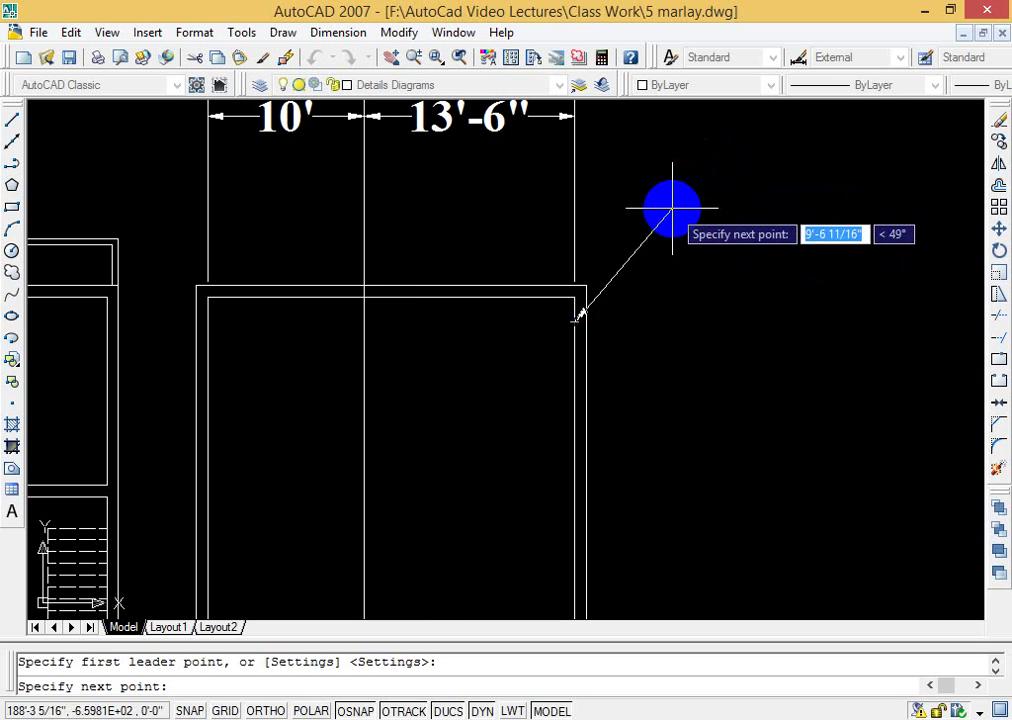
left_click(670, 208)
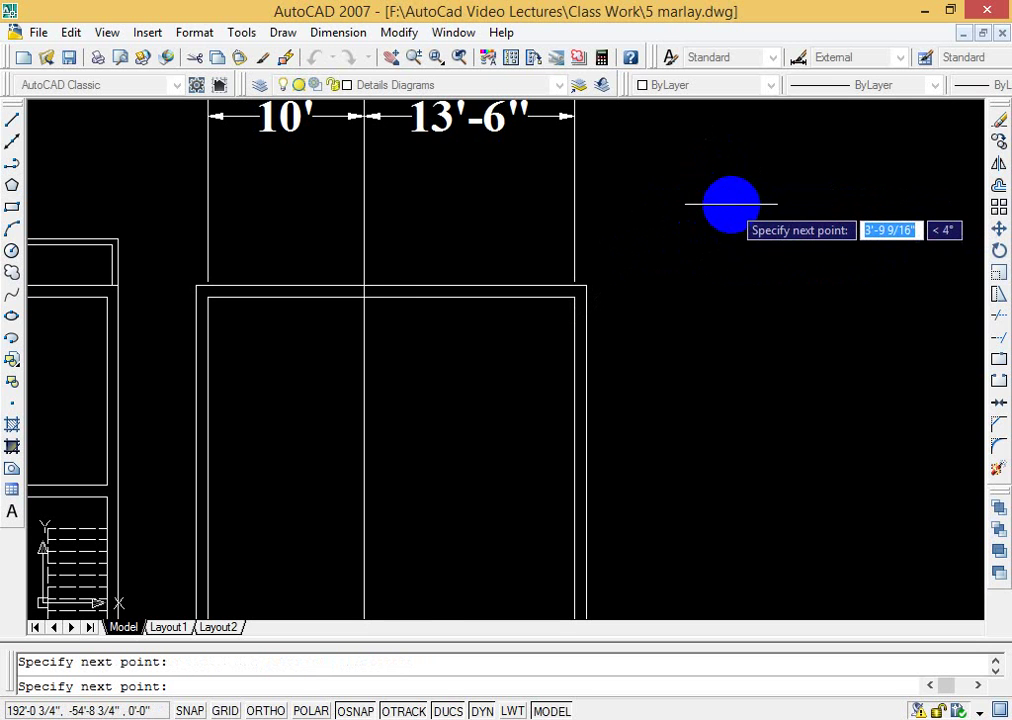
left_click(731, 205)
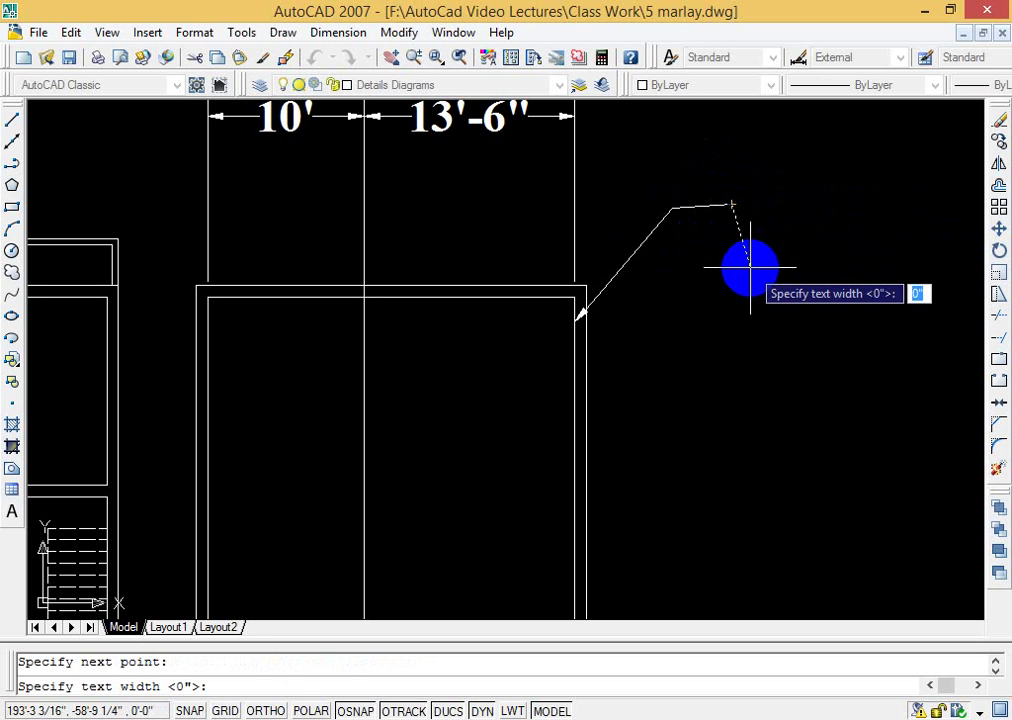
type("9")
key("Return")
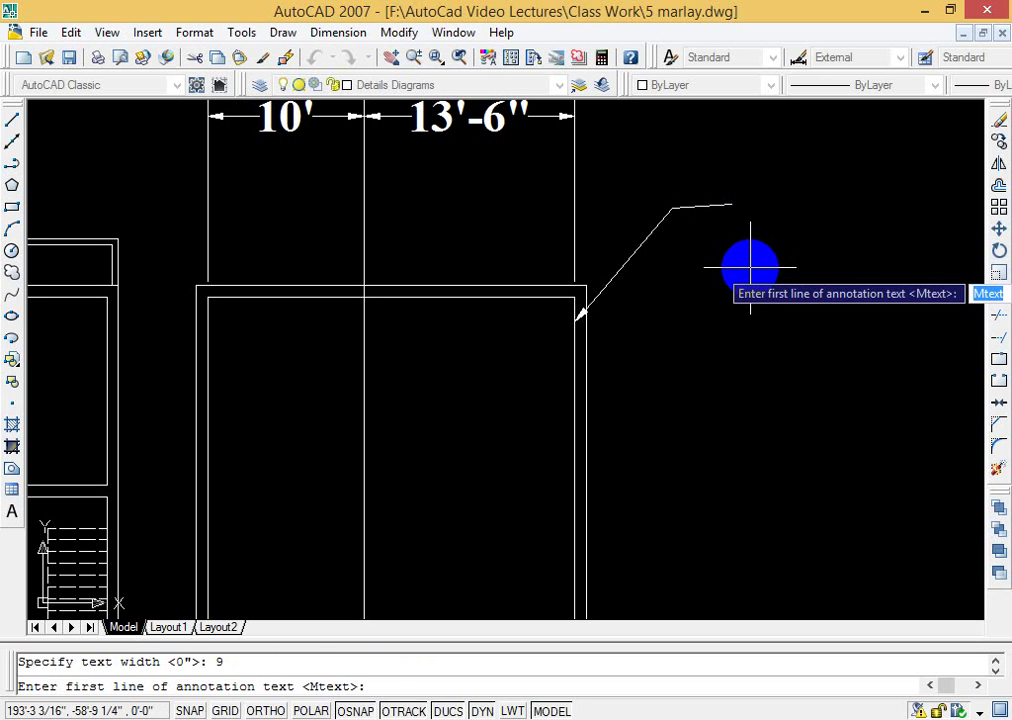
key("Return")
type("a")
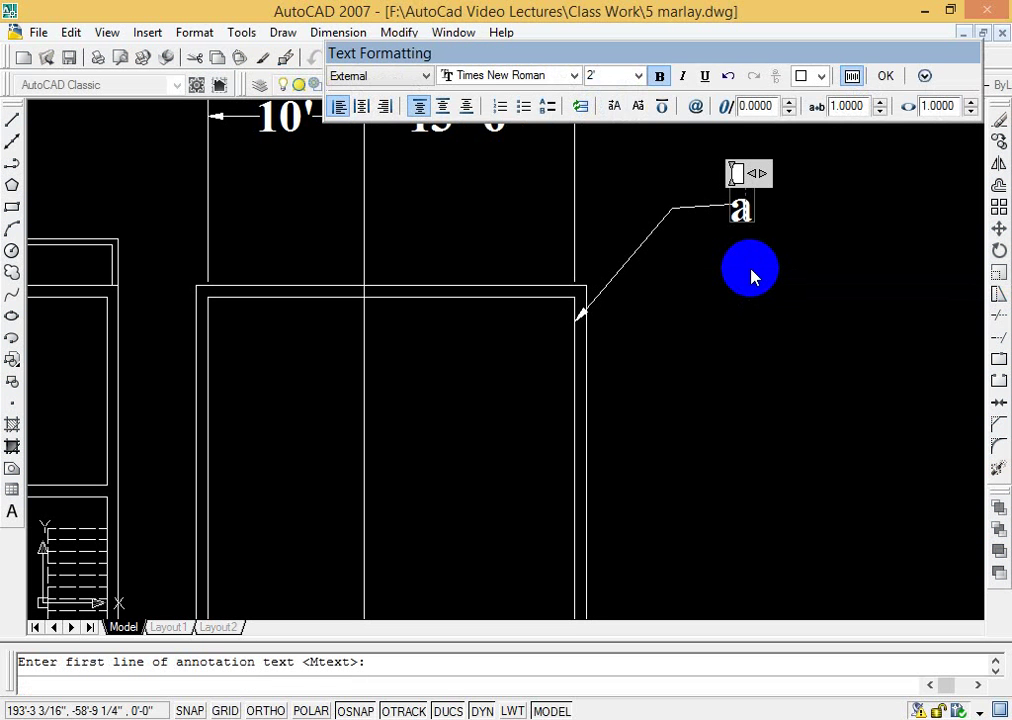
type("daddaa")
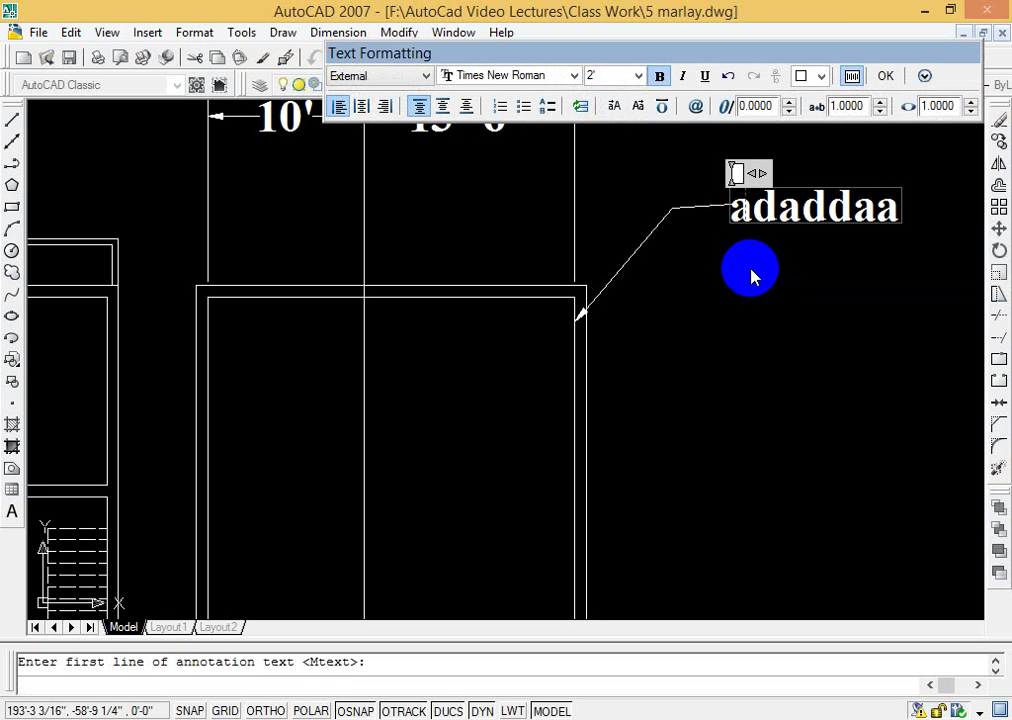
left_click(885, 75)
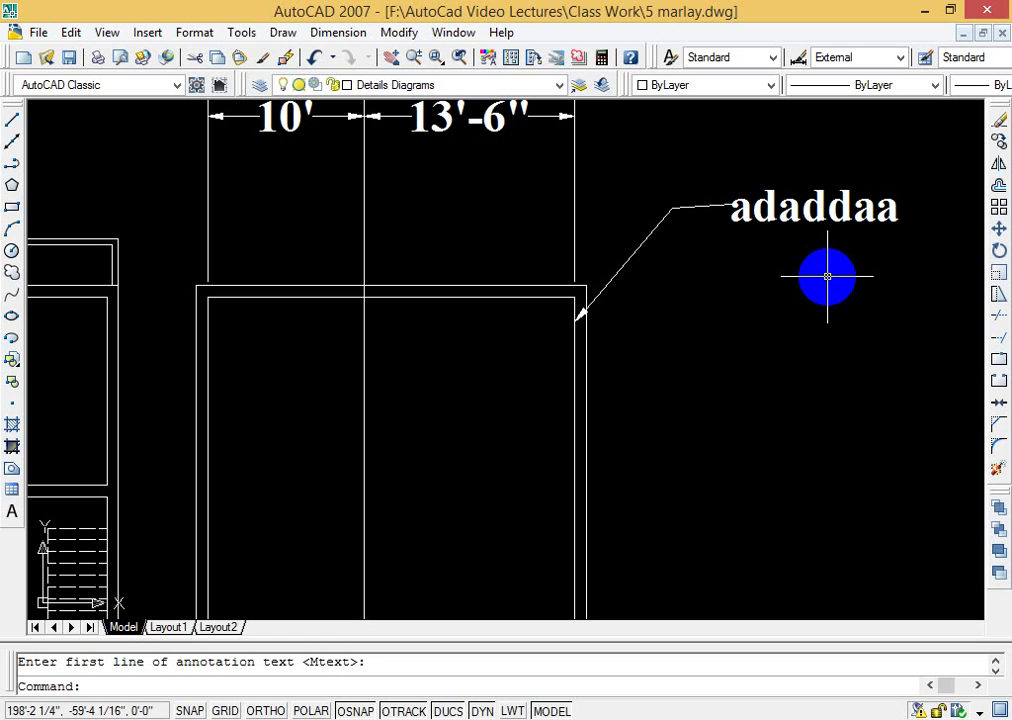
key("Return")
left_click(845, 208)
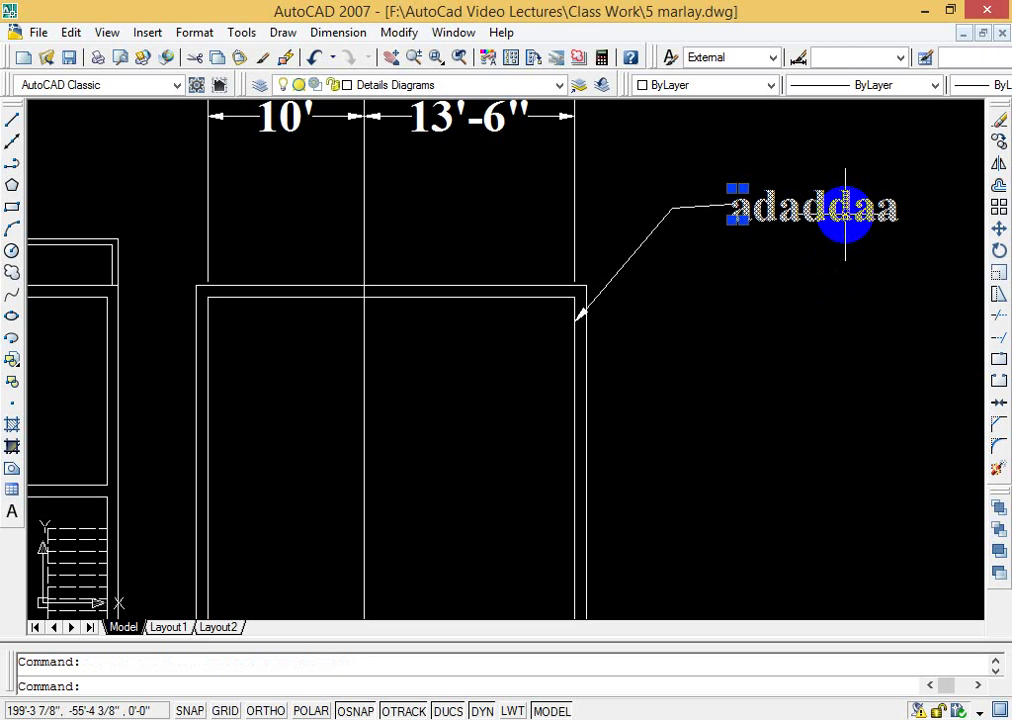
key("Delete")
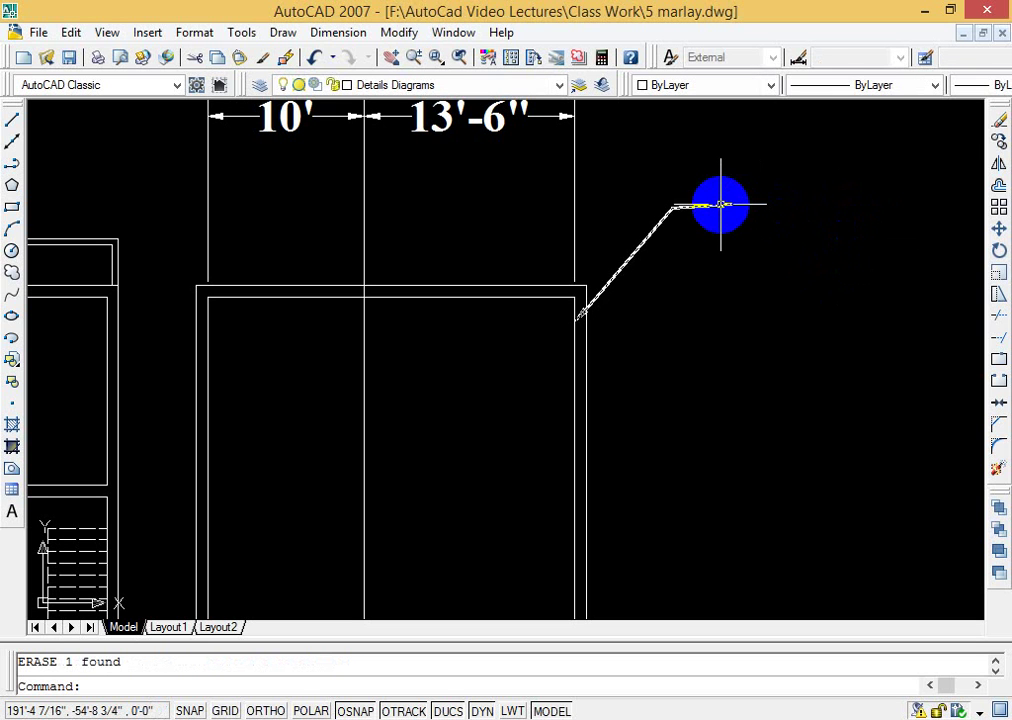
left_click(720, 205)
key("Delete")
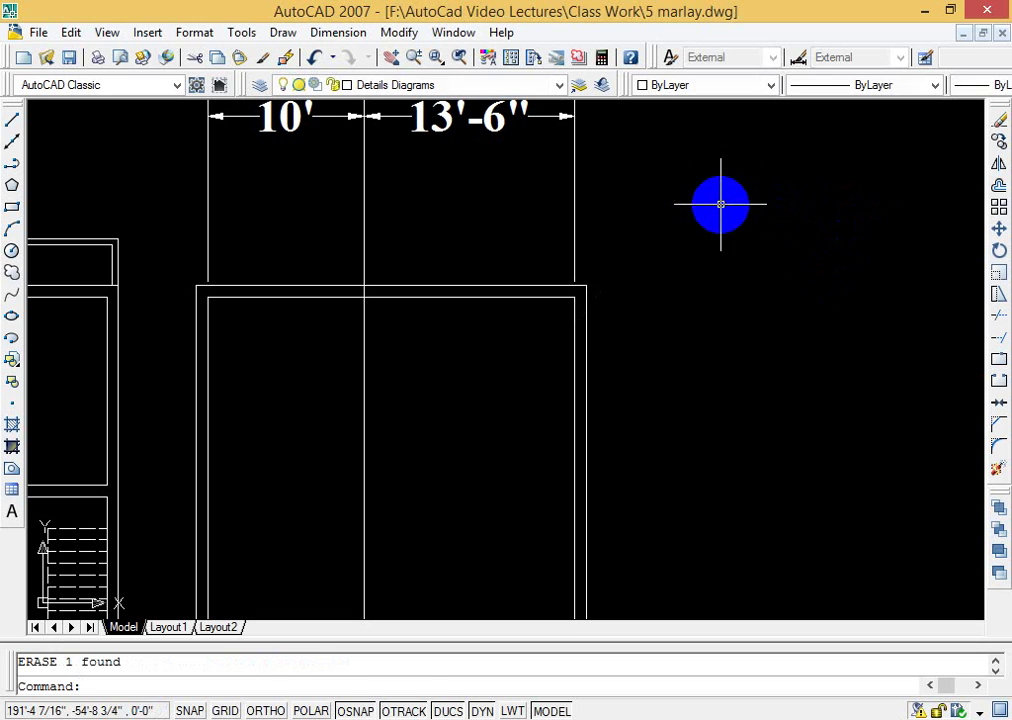
type("le")
key("Return")
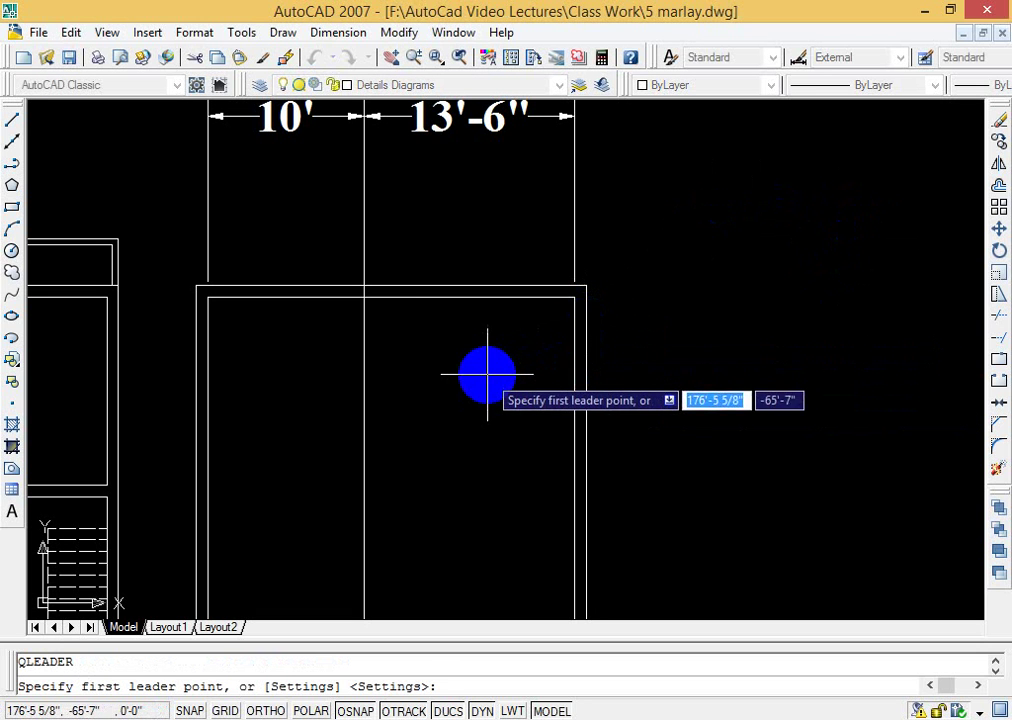
left_click(486, 375)
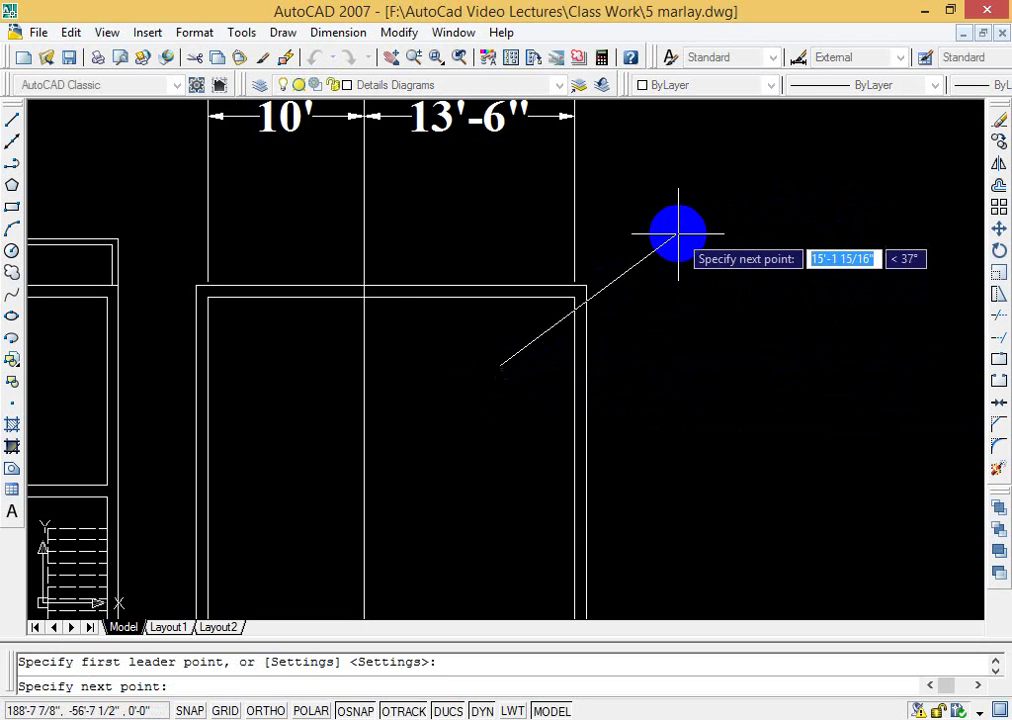
left_click(621, 241)
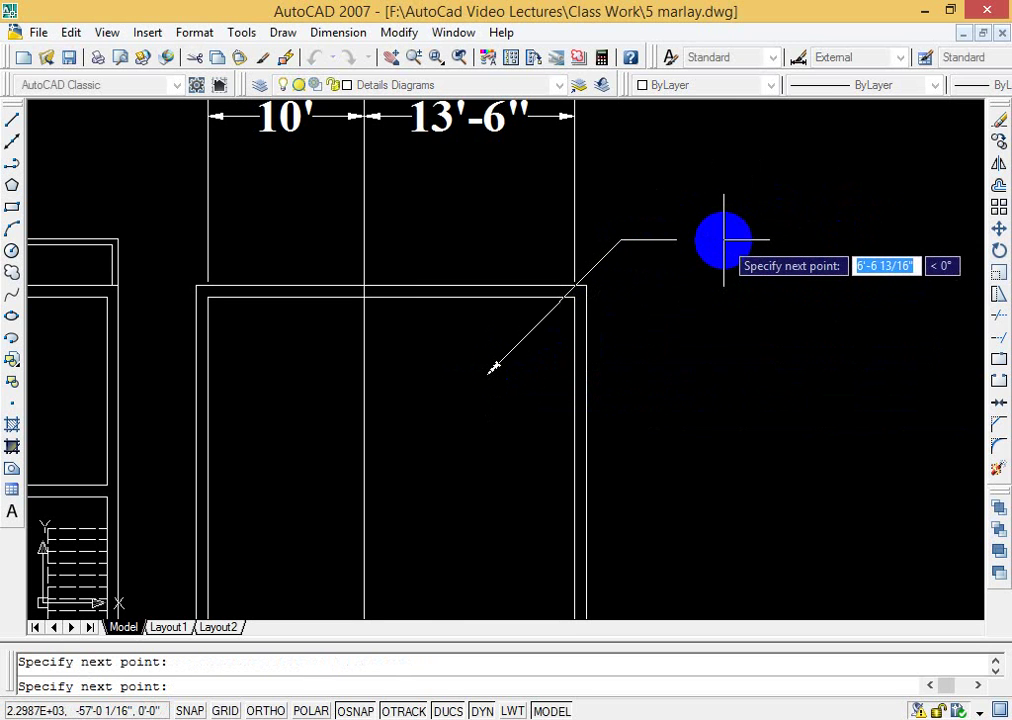
left_click(724, 240)
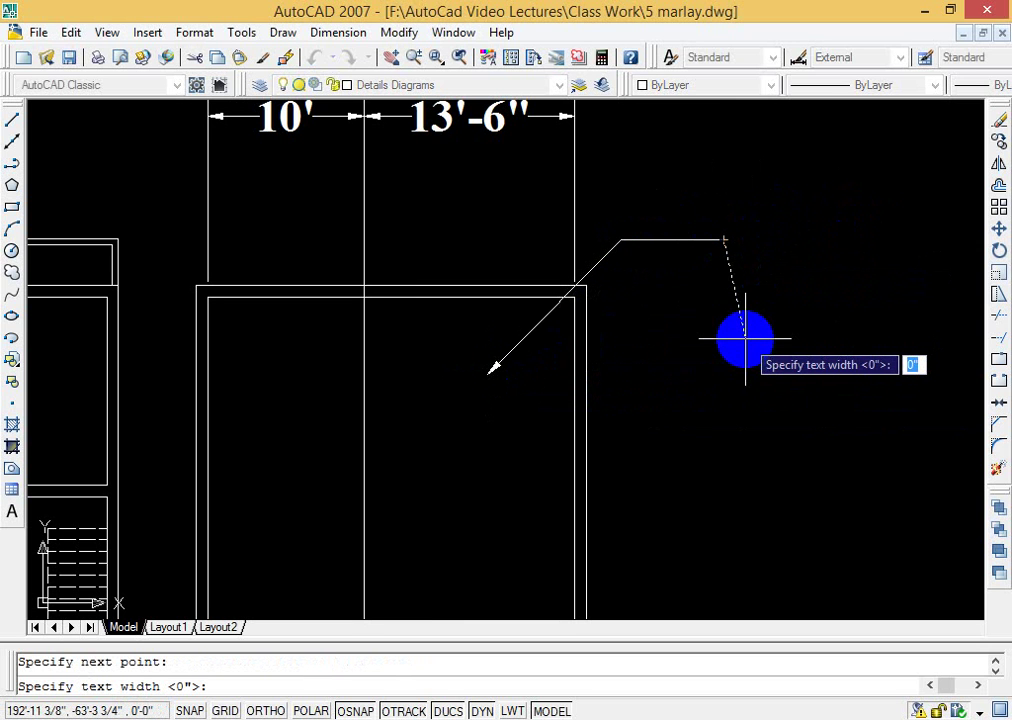
type("2")
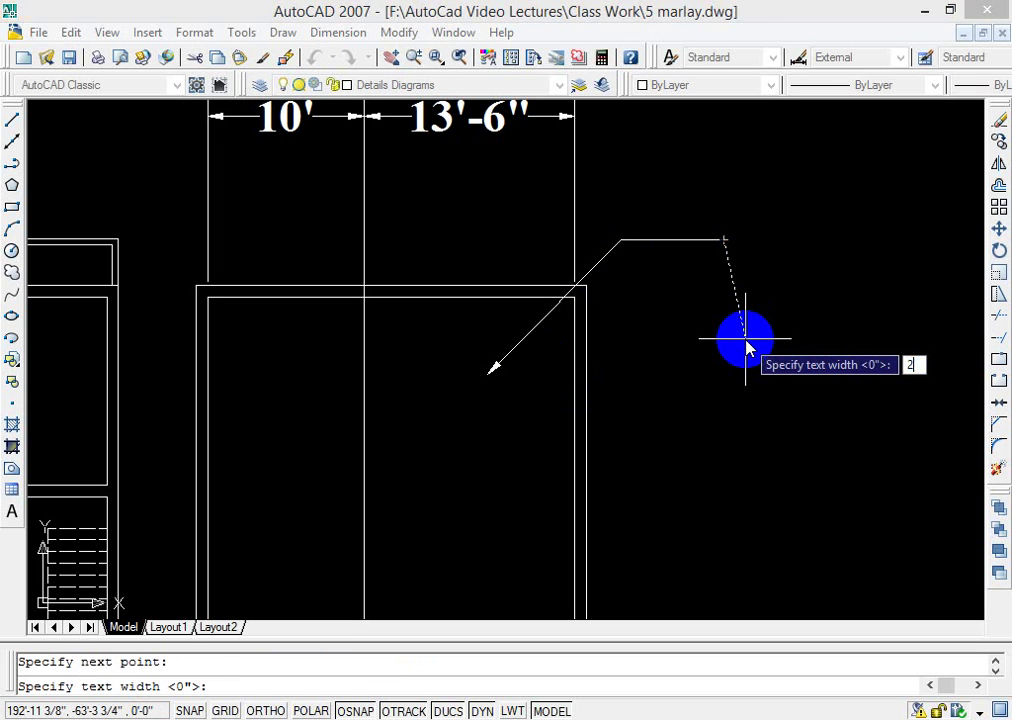
key("Return")
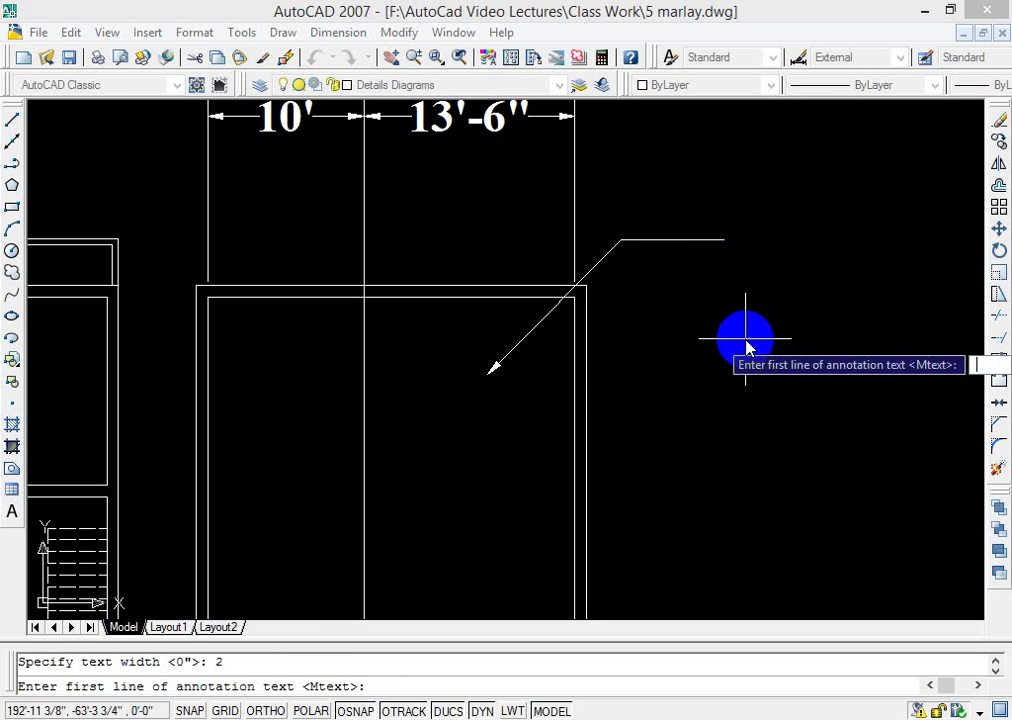
key("Return")
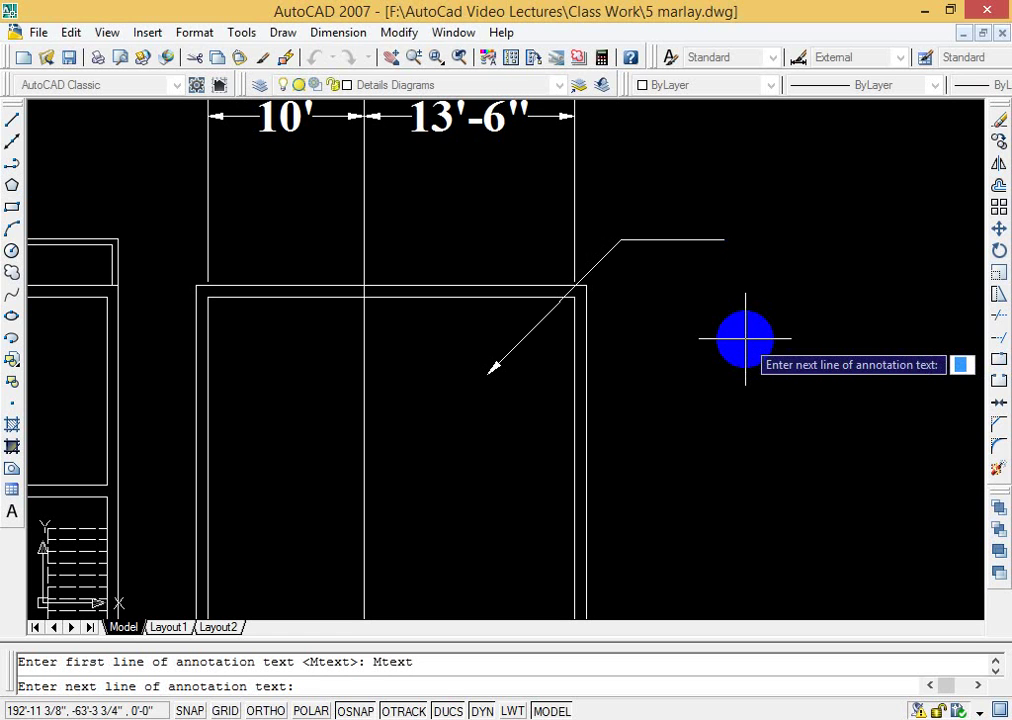
type("a")
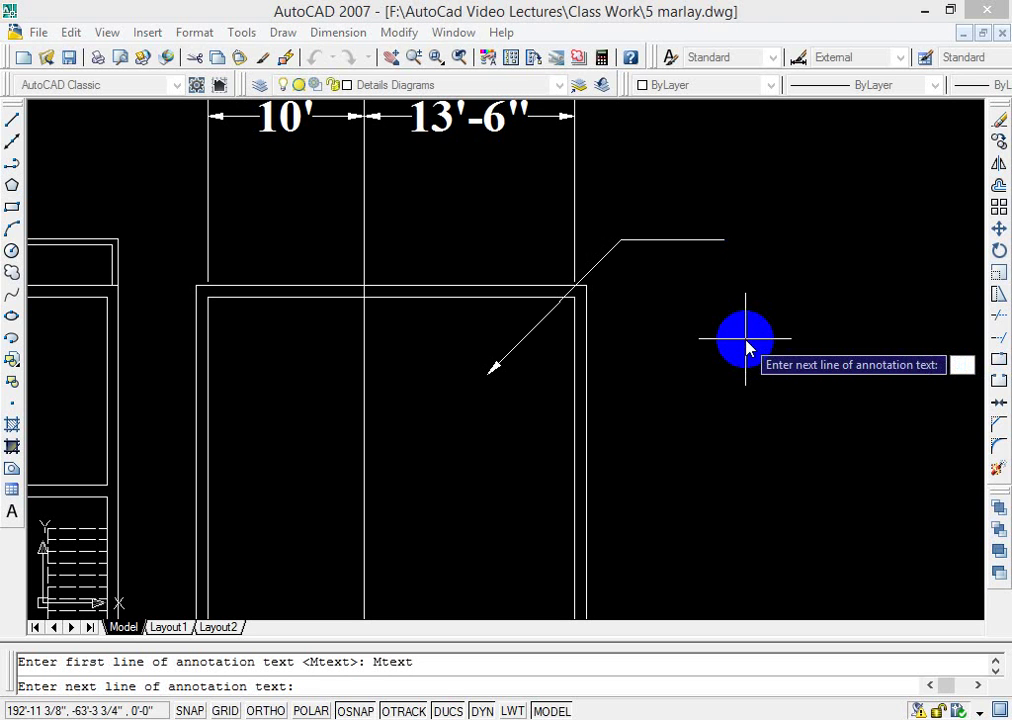
type("aa")
key("Return")
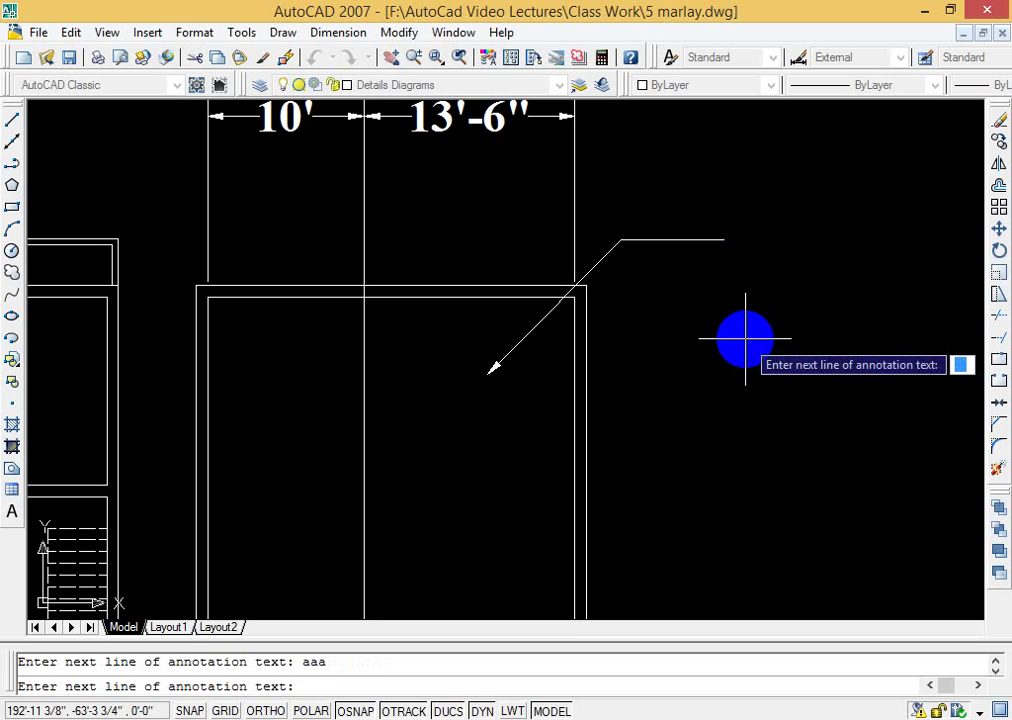
key("Return")
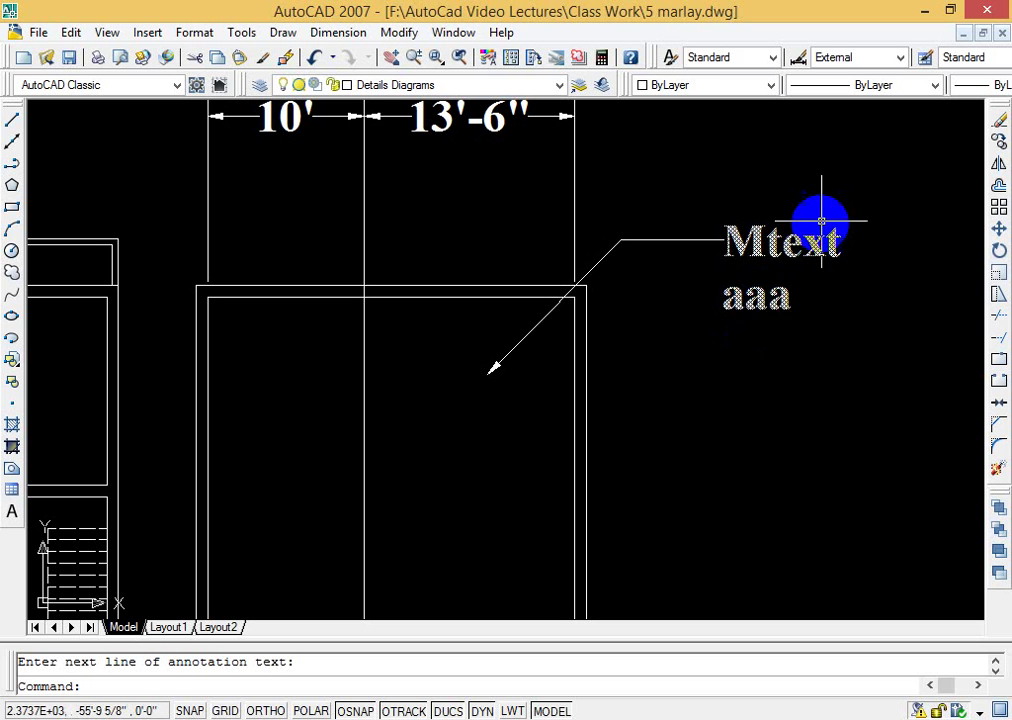
left_click(843, 348)
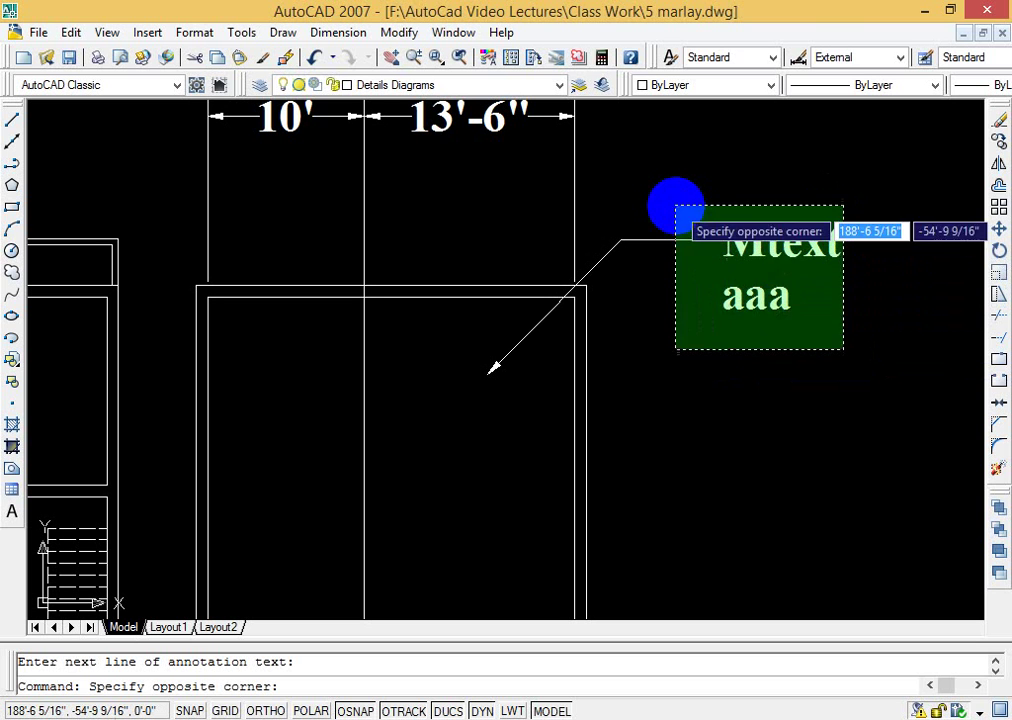
left_click(676, 205)
key("Delete")
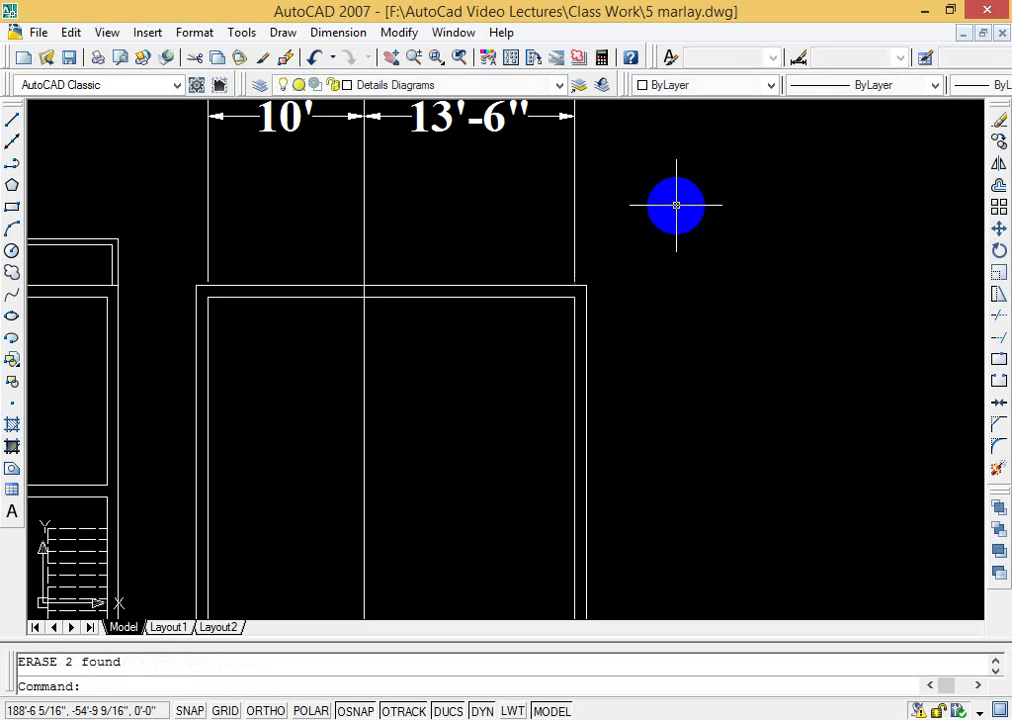
Step: Cancel any command, zoom to extents, and window-zoom onto the three floor plans
key("Escape")
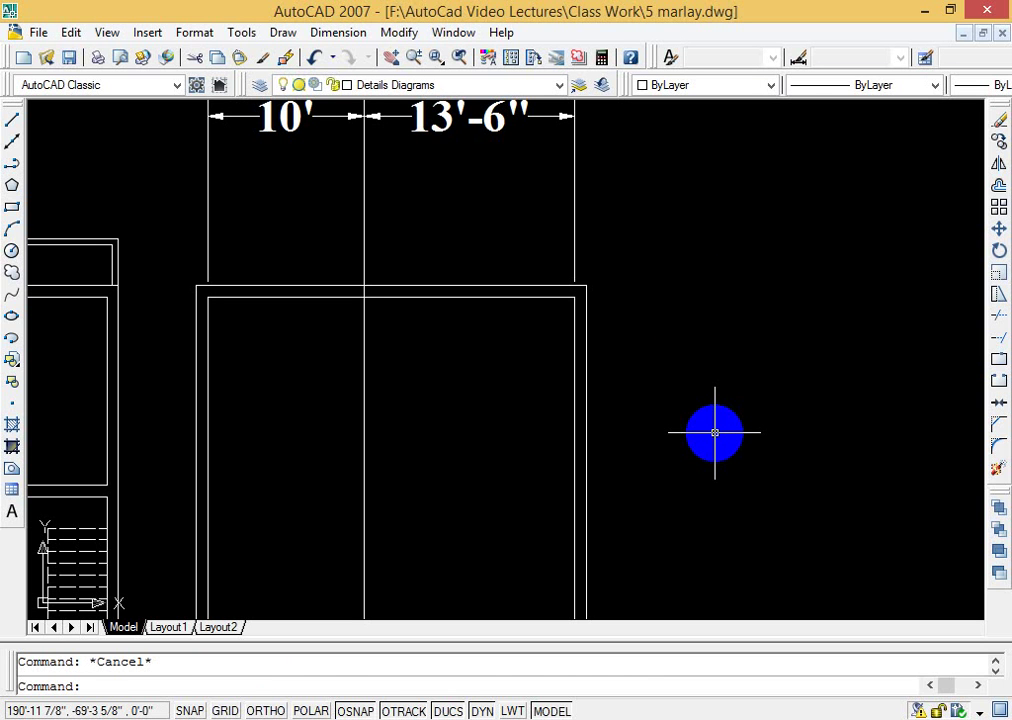
type("z")
key("Return")
type("e")
key("Return")
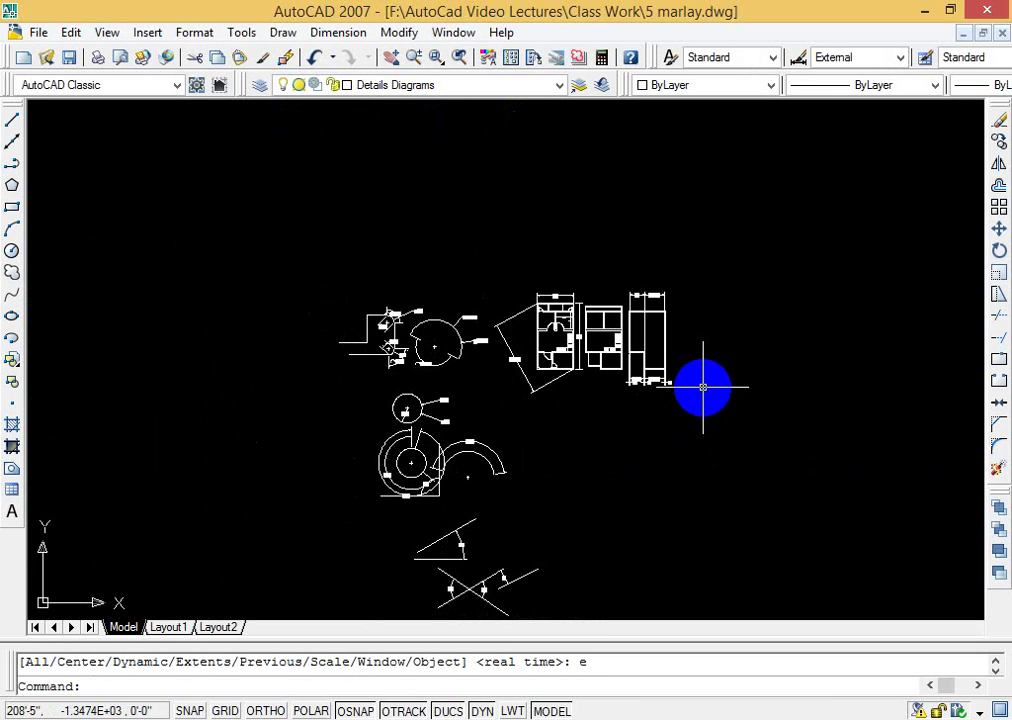
type("z")
key("Return")
left_click(581, 296)
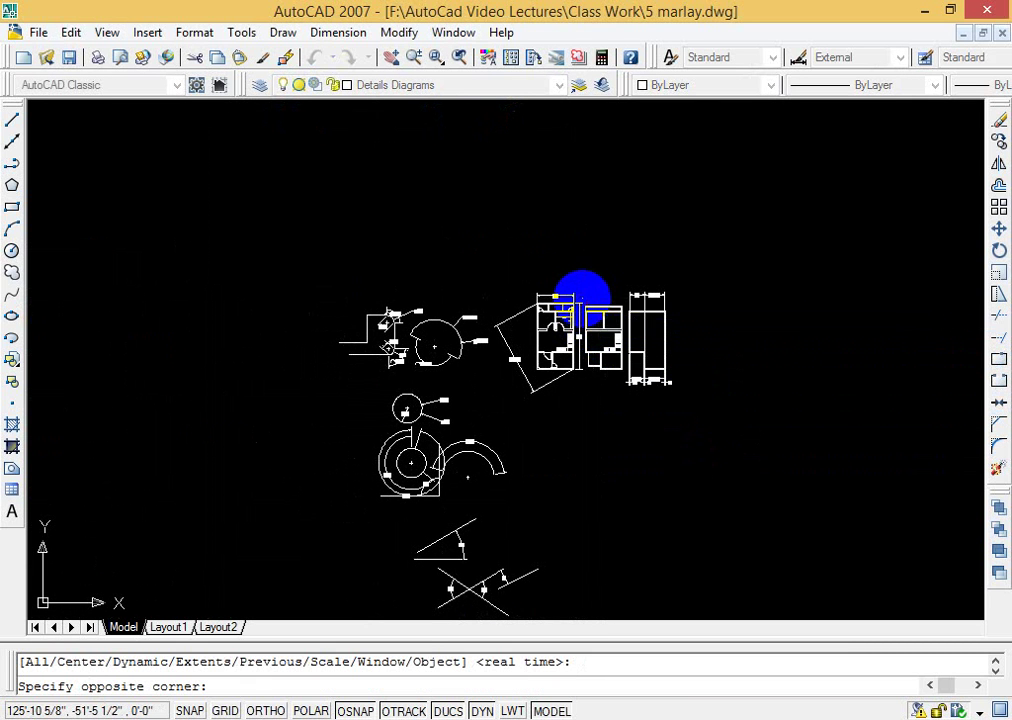
left_click(626, 386)
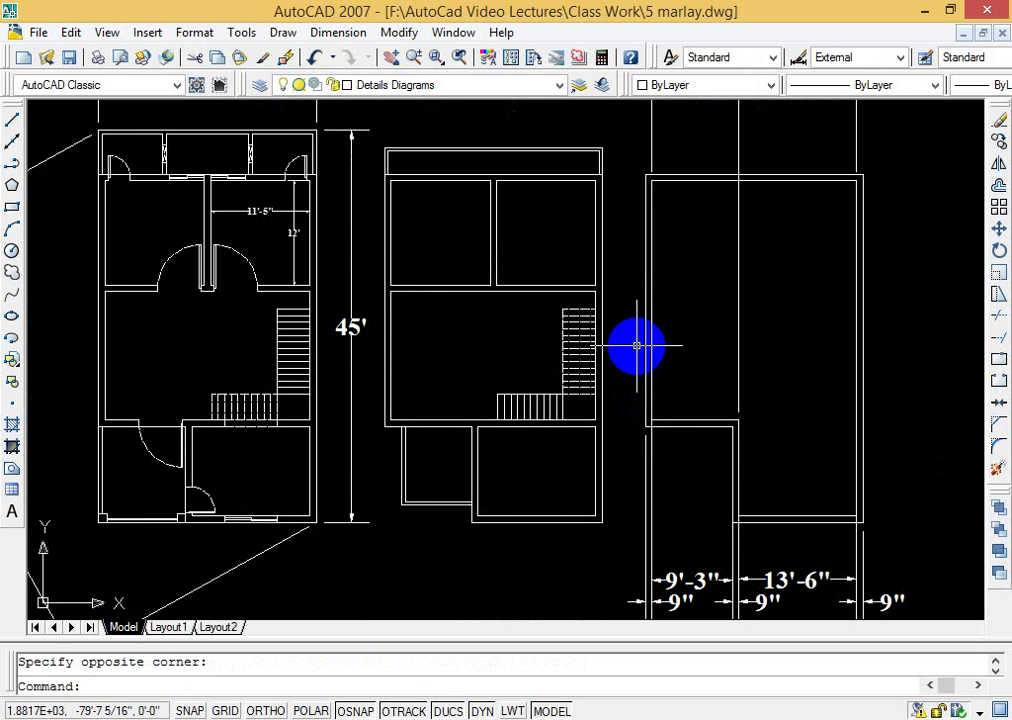
Step: Add a 10'-3" vertical linear dimension on the middle plan after abandoning a baseline attempt
type("dba")
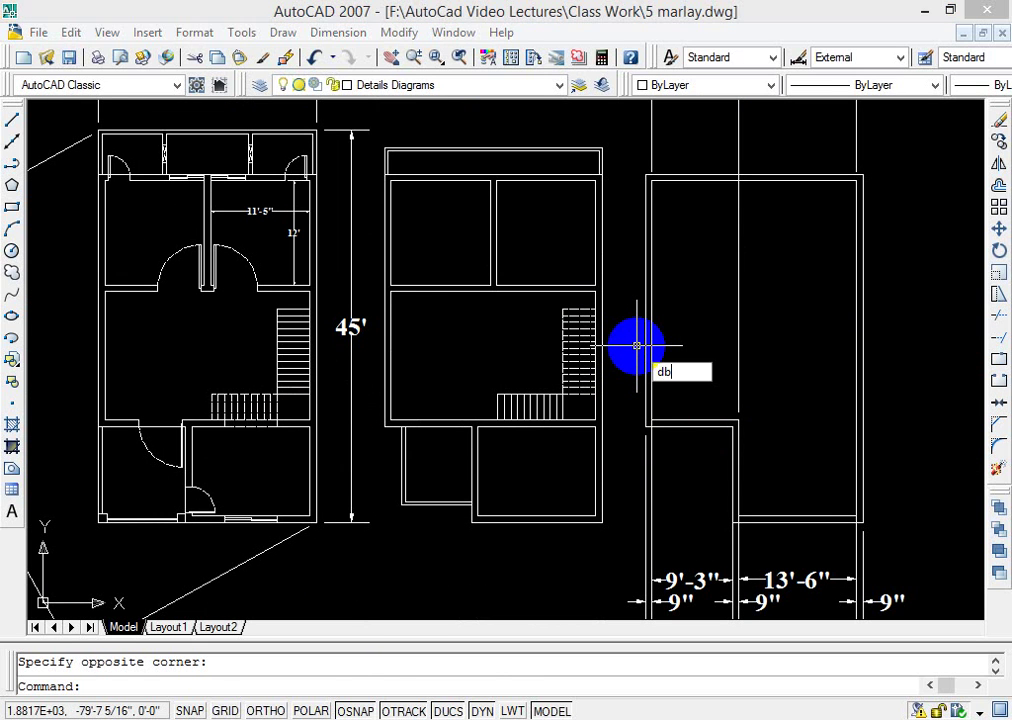
key("Return")
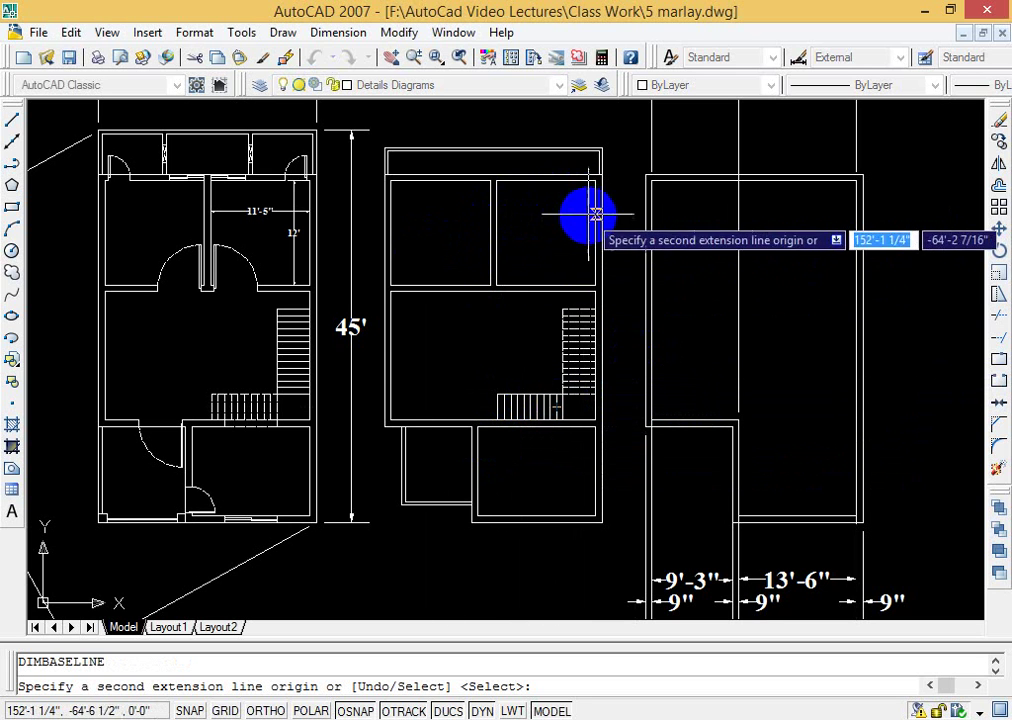
key("Escape")
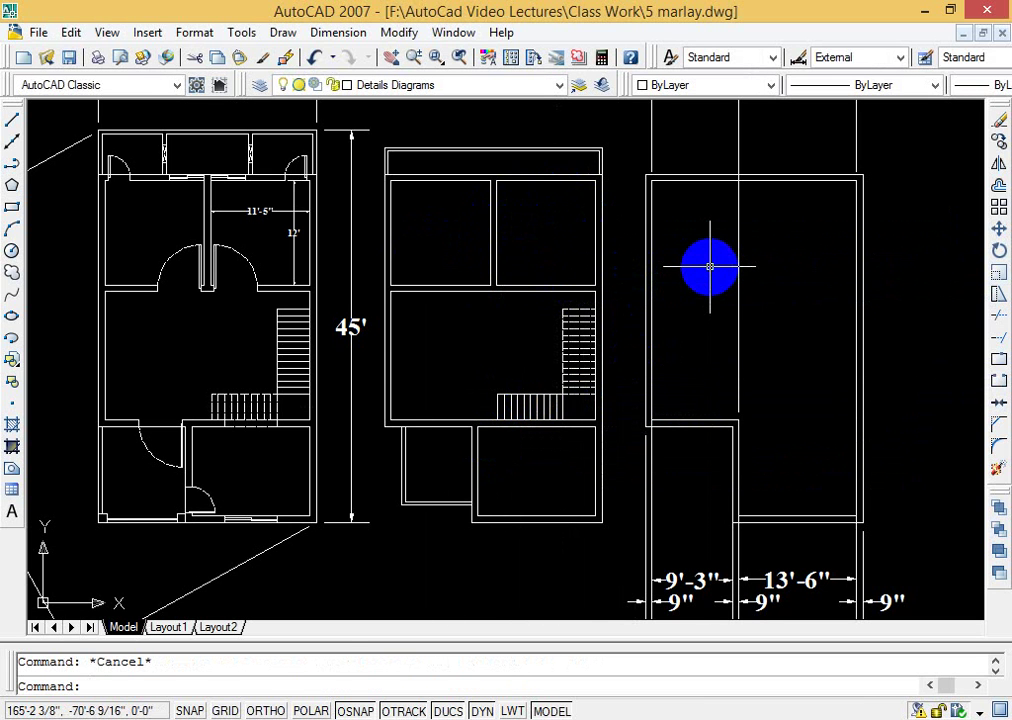
type("dl")
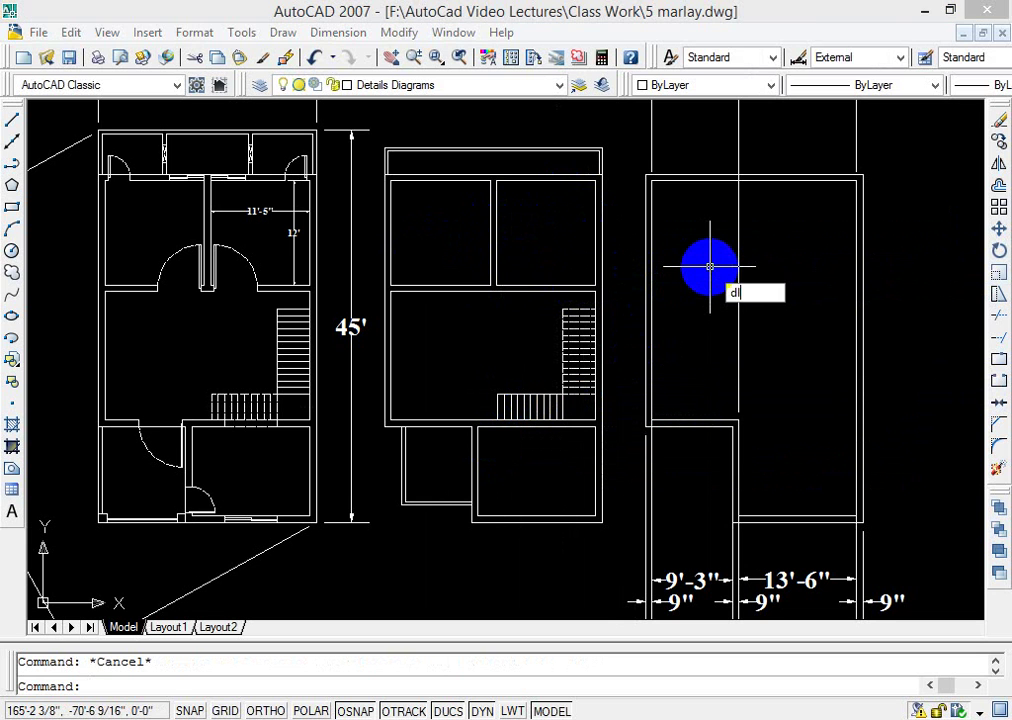
type("i")
key("Return")
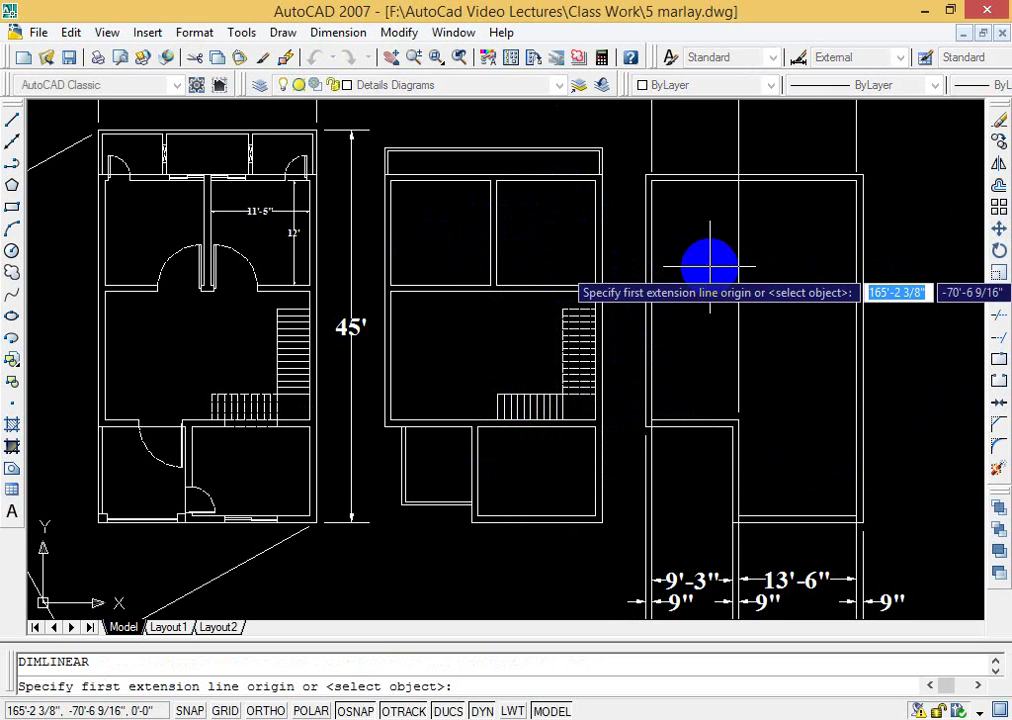
left_click(477, 515)
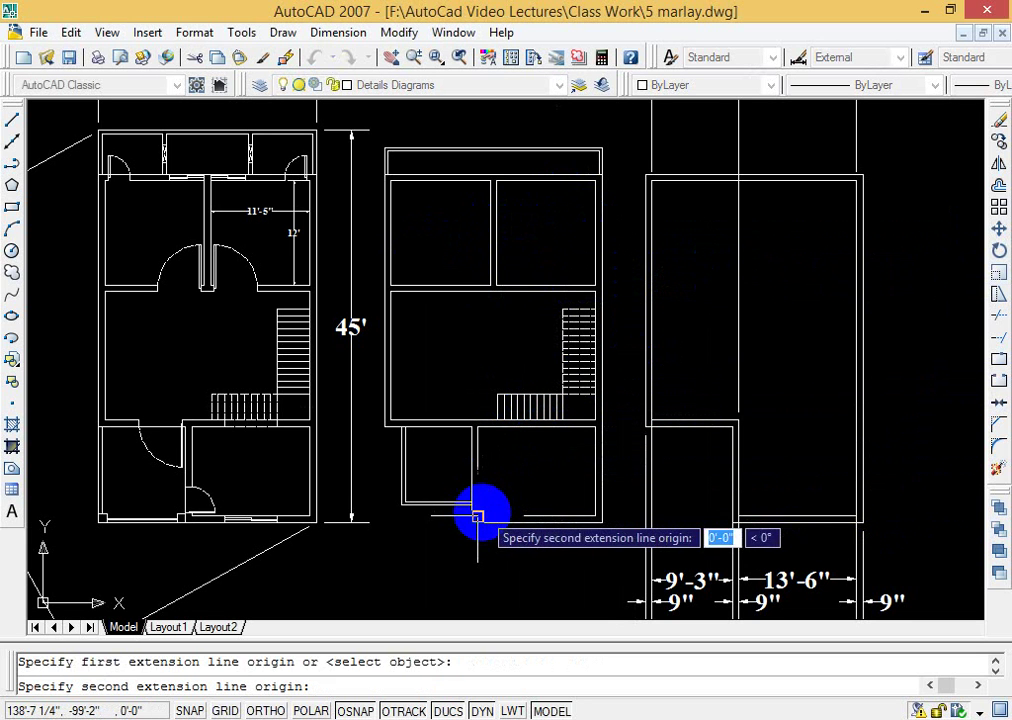
left_click(475, 426)
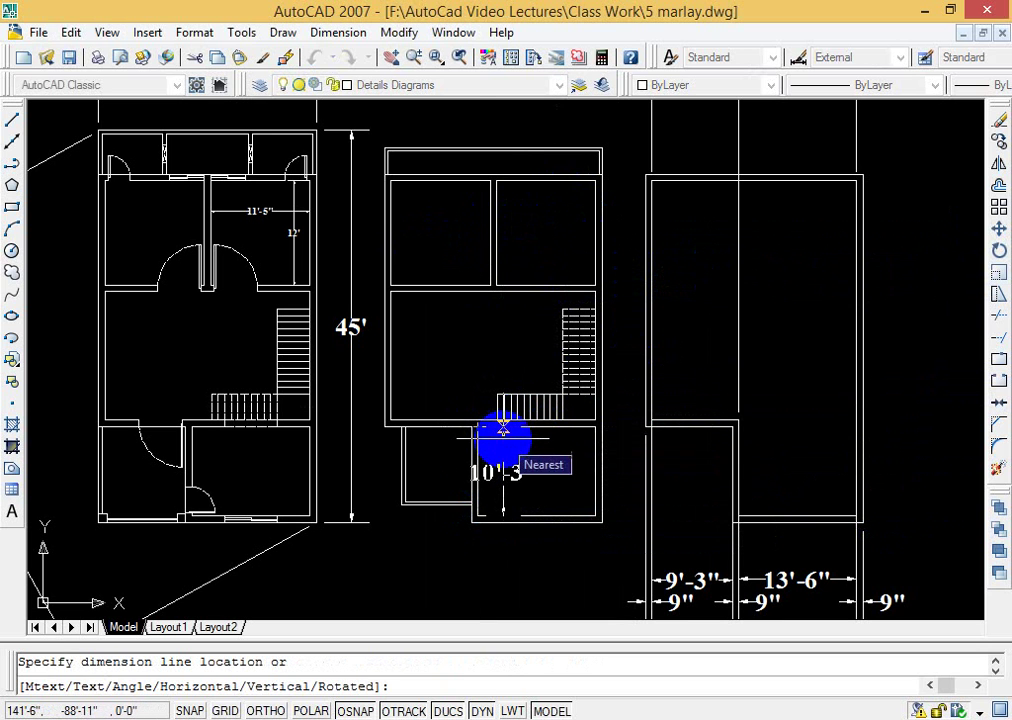
left_click(503, 436)
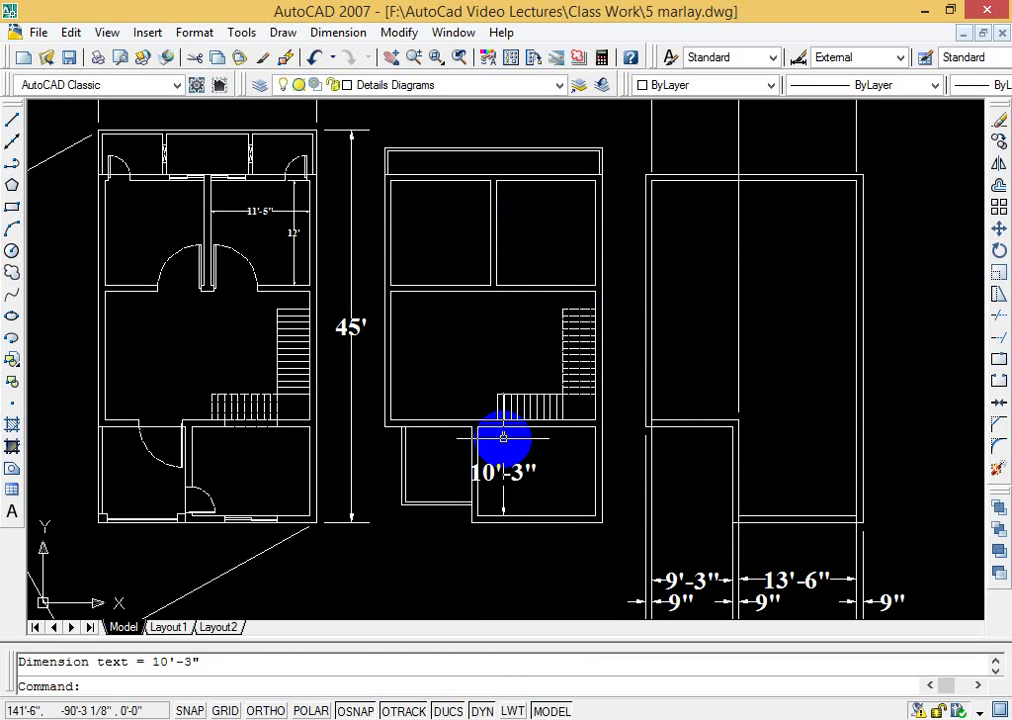
Step: Stack 25'-9", 38'-6" and 42'-3" baseline dimensions from the 10'-3" one
type("dba")
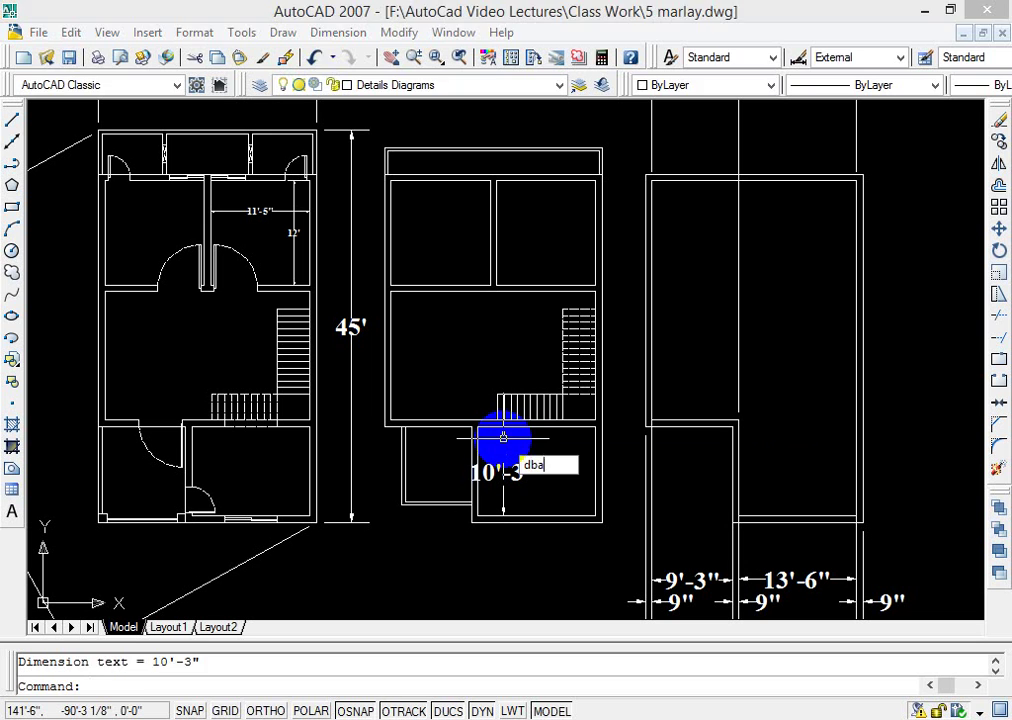
key("Return")
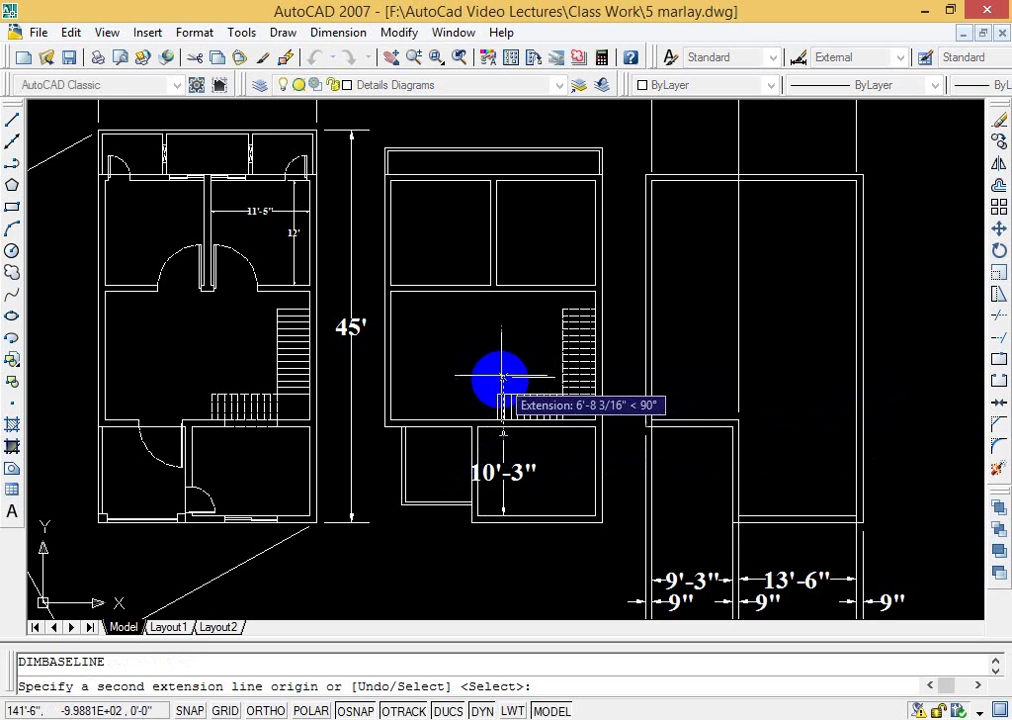
left_click(503, 290)
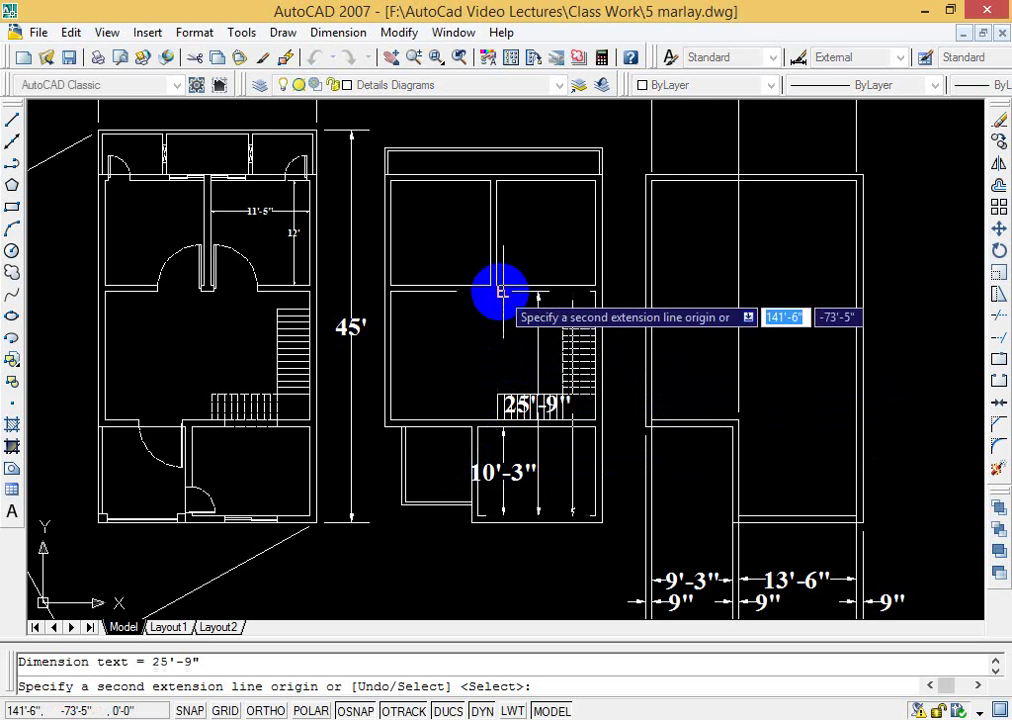
left_click(511, 180)
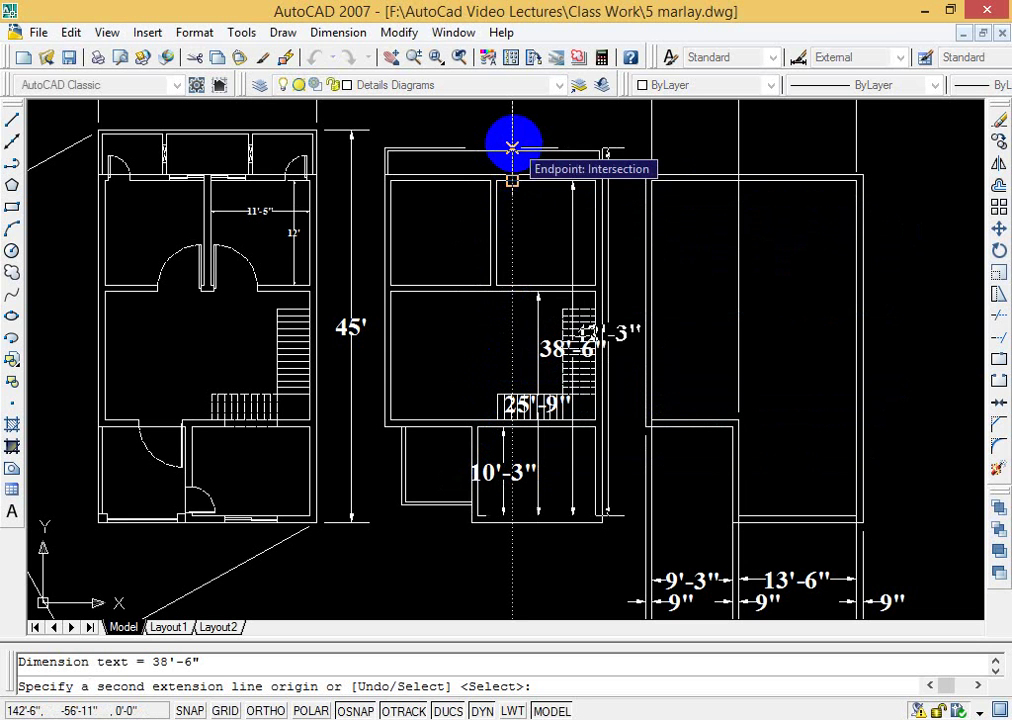
left_click(511, 148)
key("Escape")
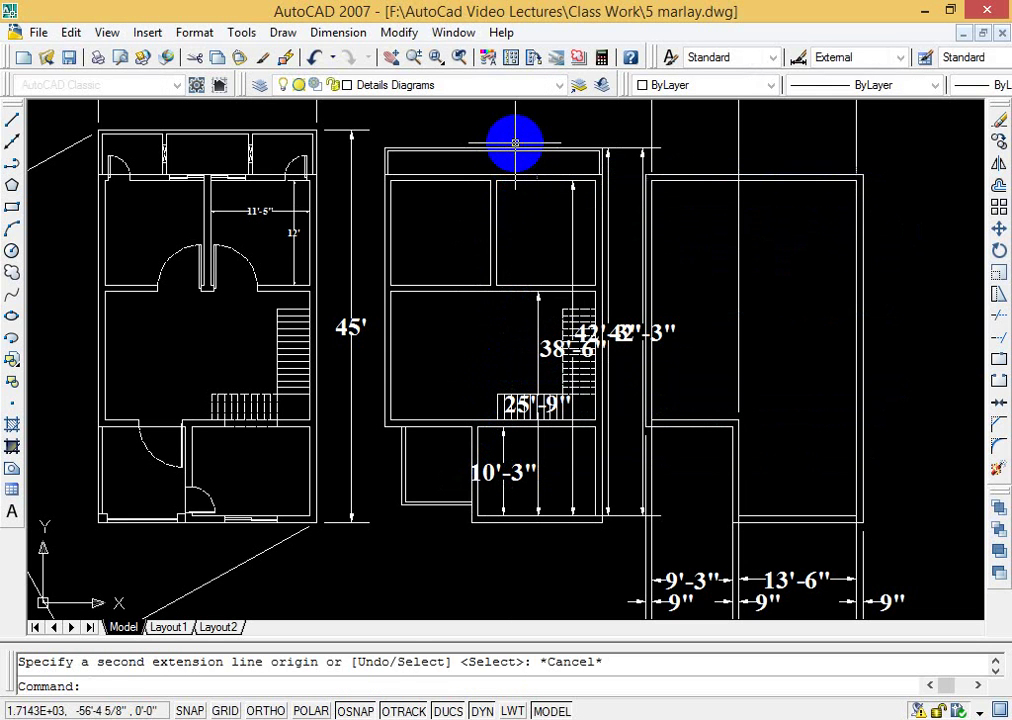
key("Escape")
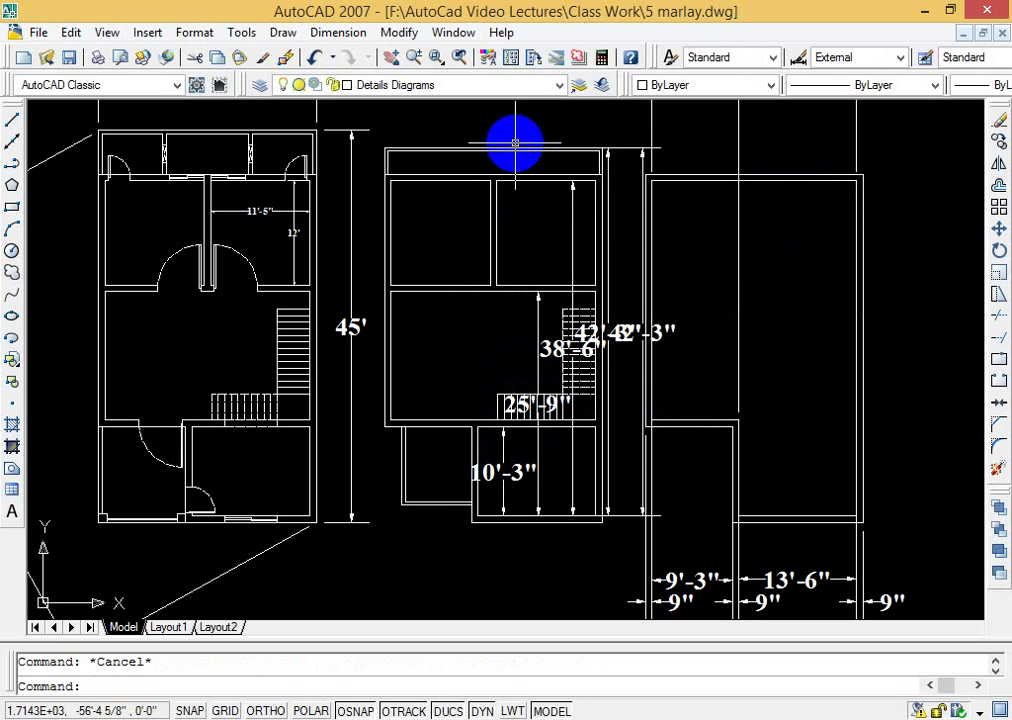
Step: Cancel the failed selection and undo the middle plan's newly added stacked vertical dimensions
left_click(515, 143)
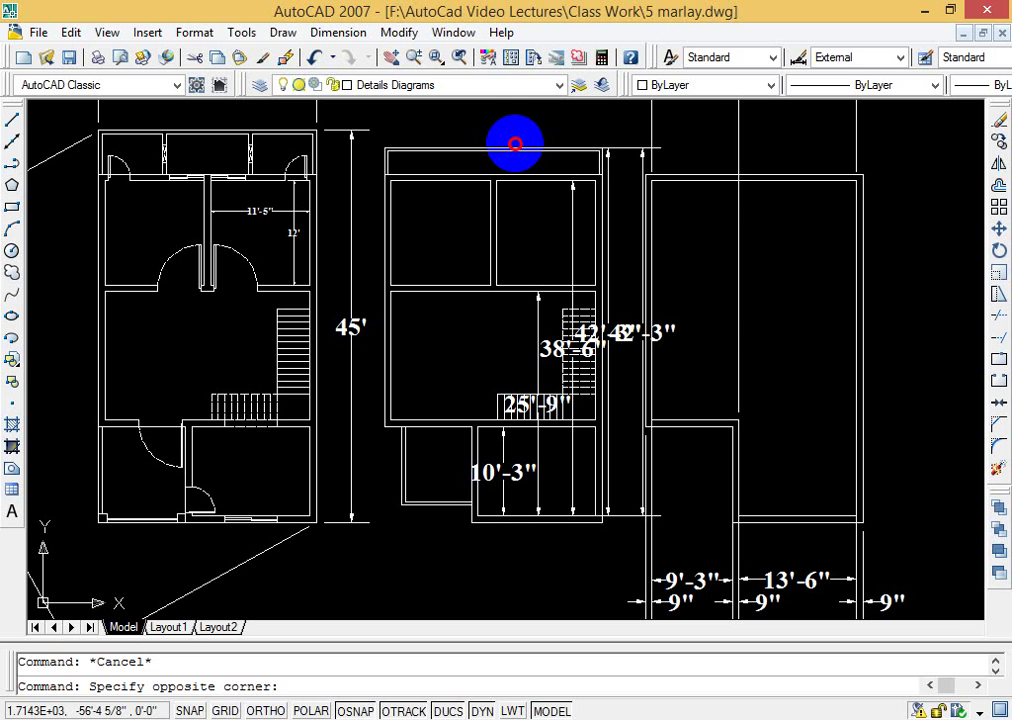
left_click(515, 143)
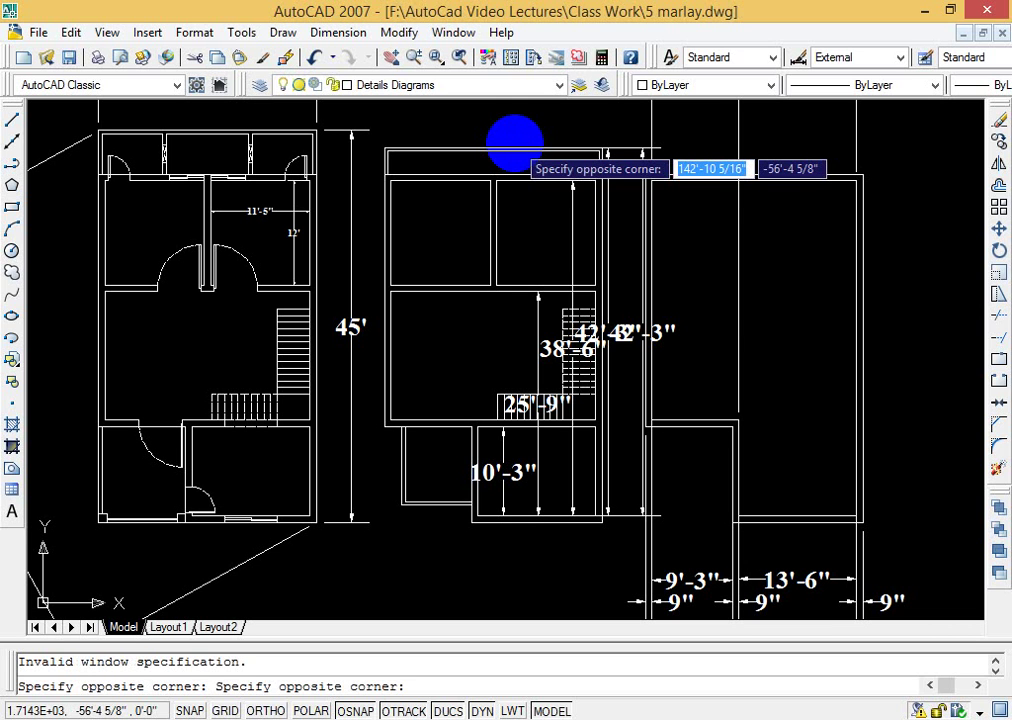
key("Escape")
key("ctrl+z")
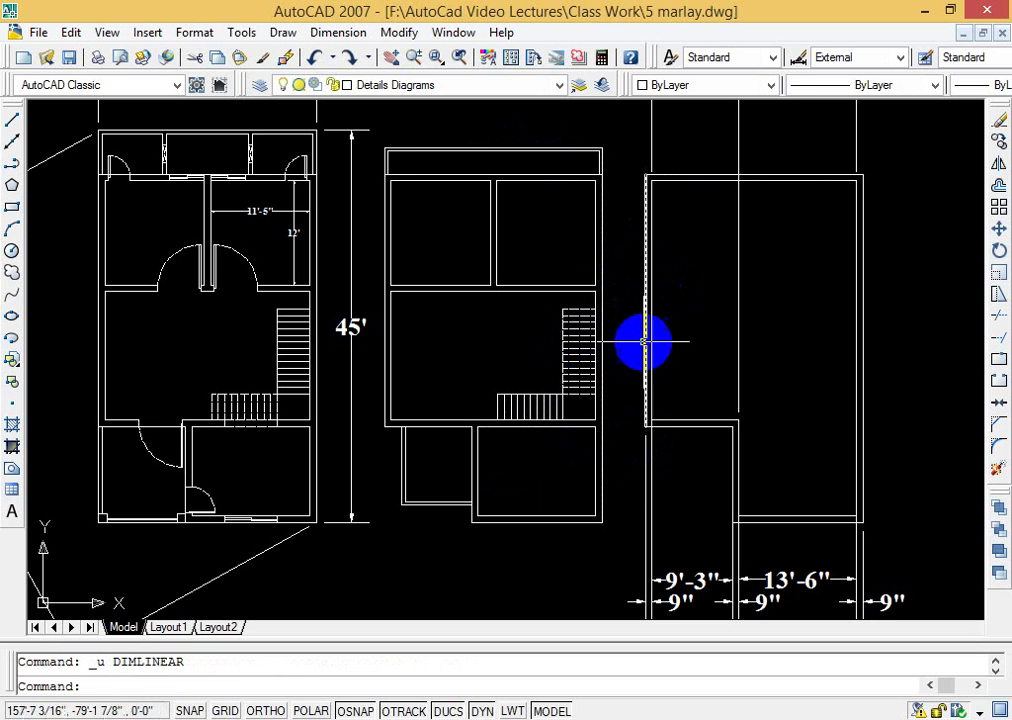
Step: Copy the whole middle floor plan from its top-right corner to a spot below the plans
left_click(370, 131)
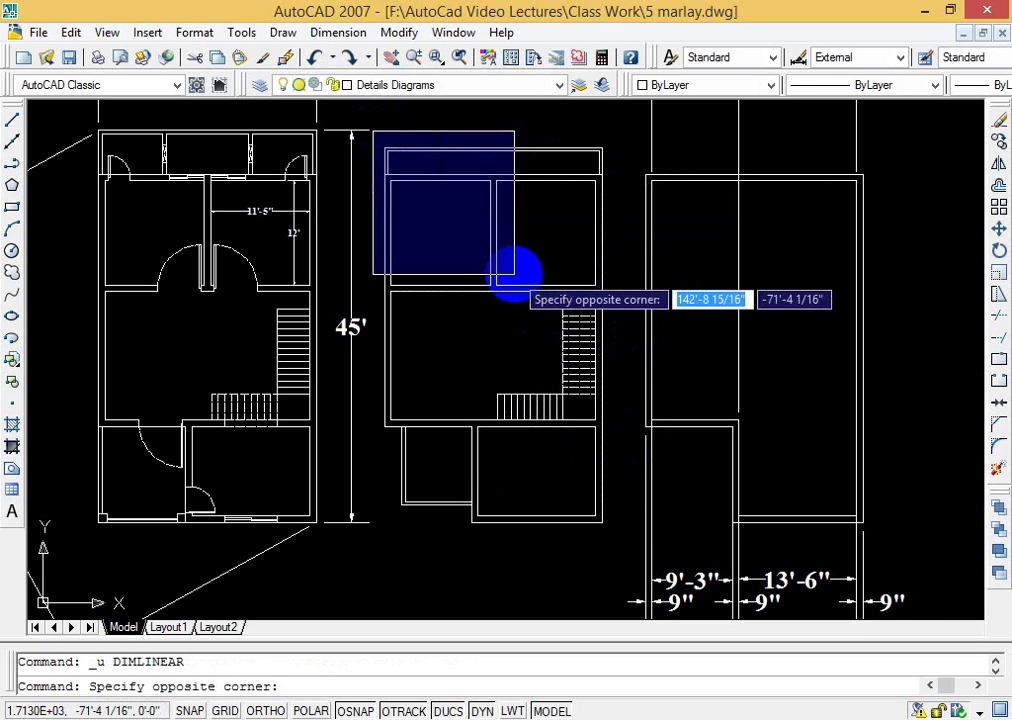
left_click(622, 537)
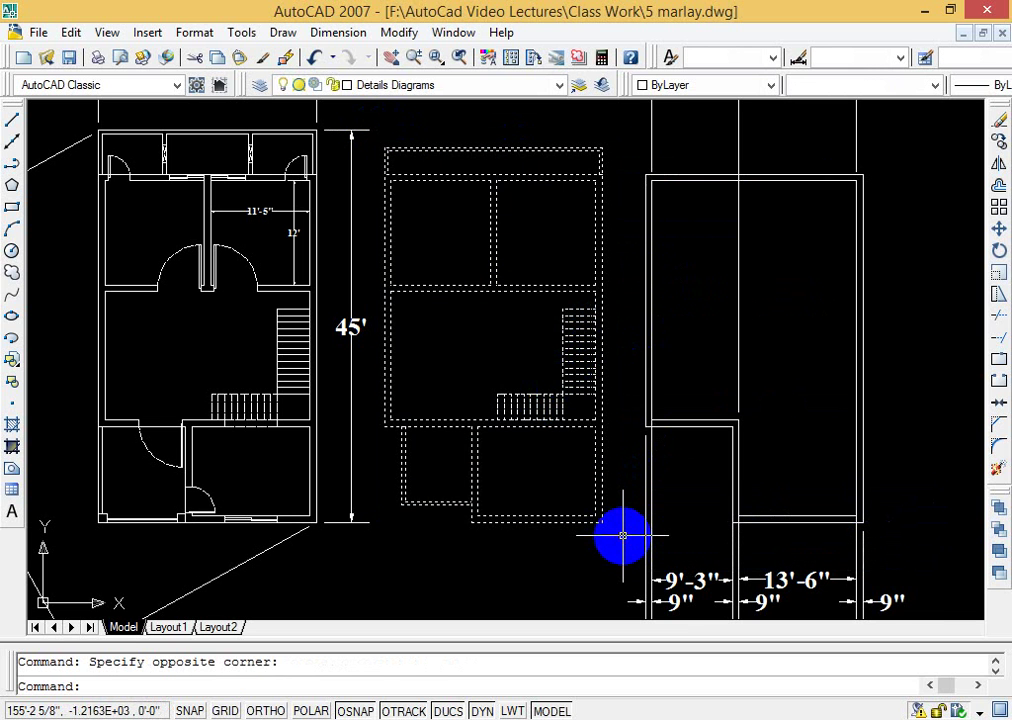
type("co")
key("Return")
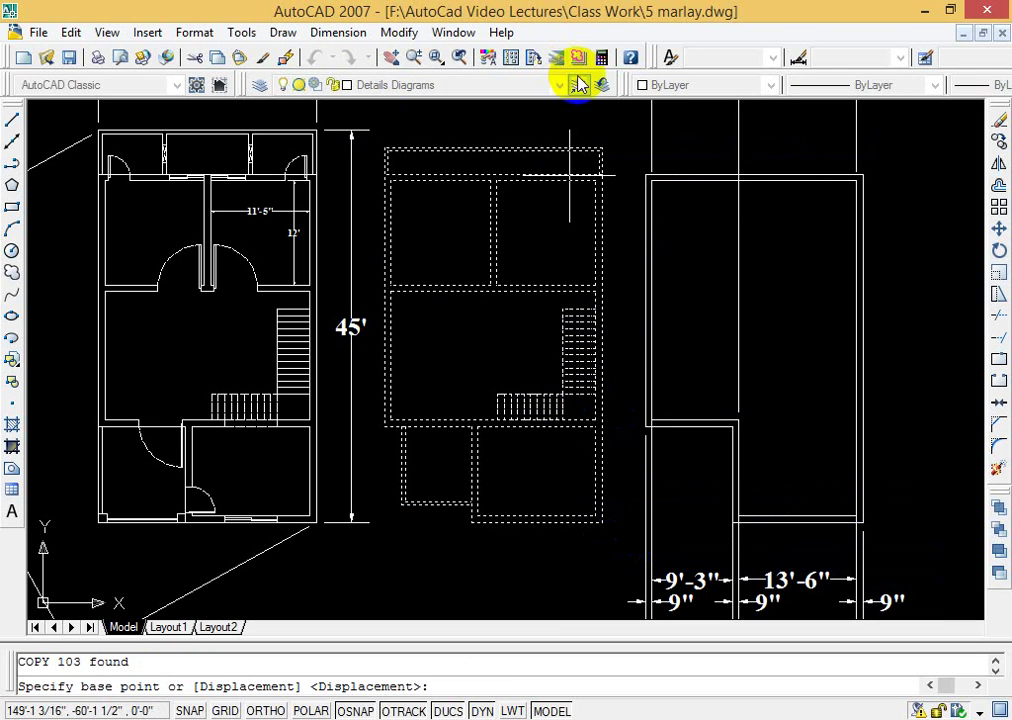
left_click(602, 149)
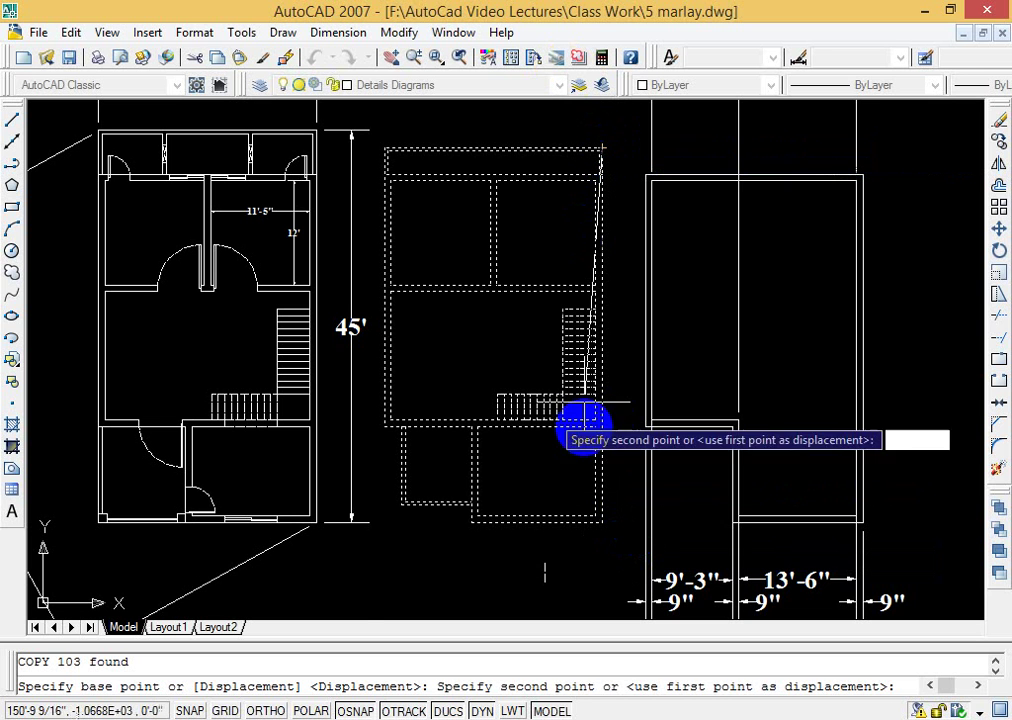
left_click(577, 568)
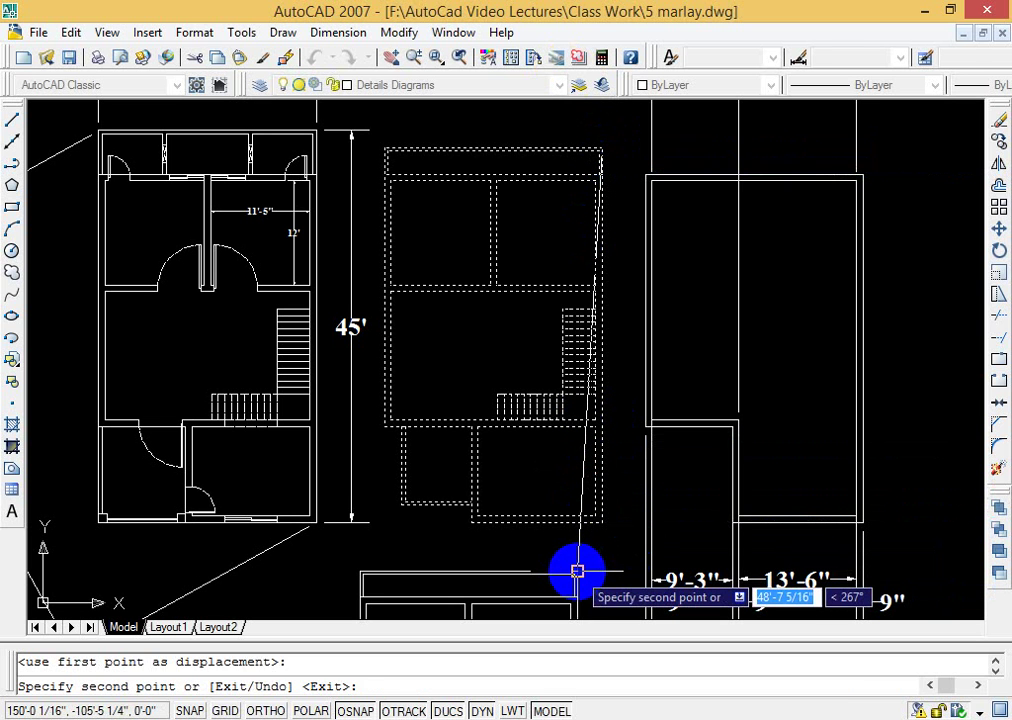
key("Escape")
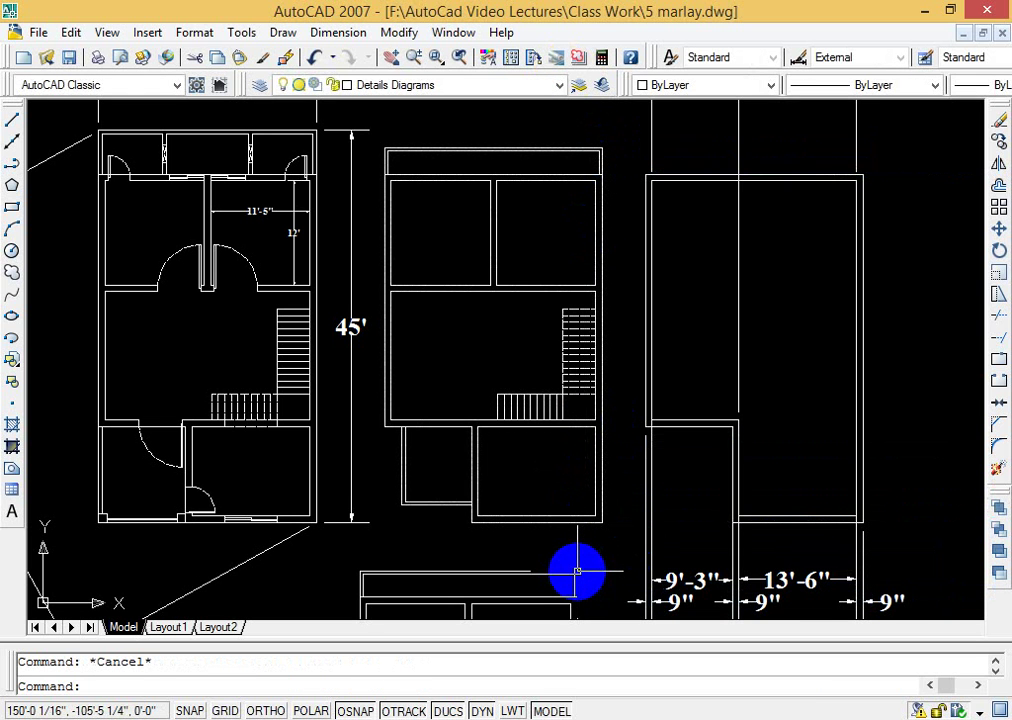
type("p")
key("Return")
Step: Dimension the copy's bottom edge with a 13'-6" linear dimension from the right corner to the wall step
left_click_drag(614, 535, 637, 129)
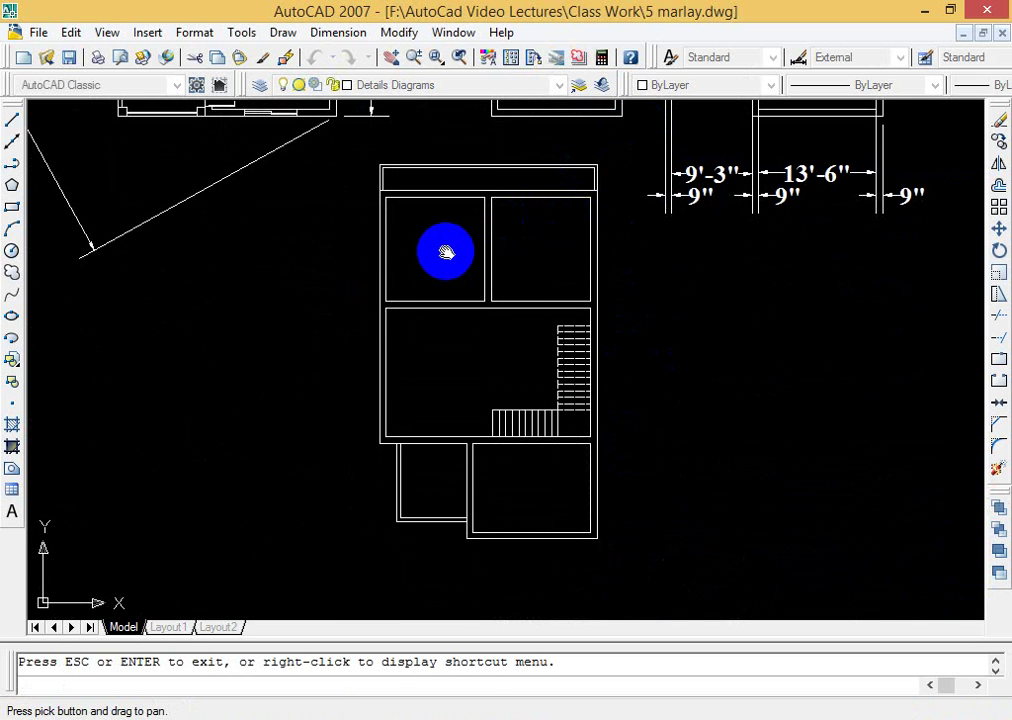
key("Escape")
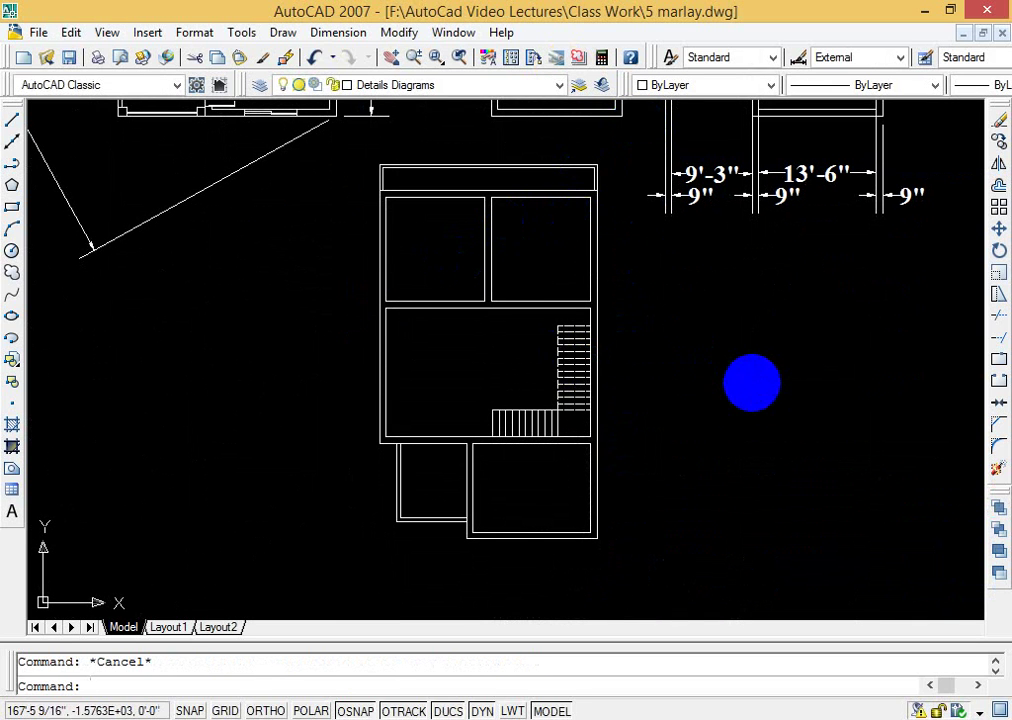
type("dli")
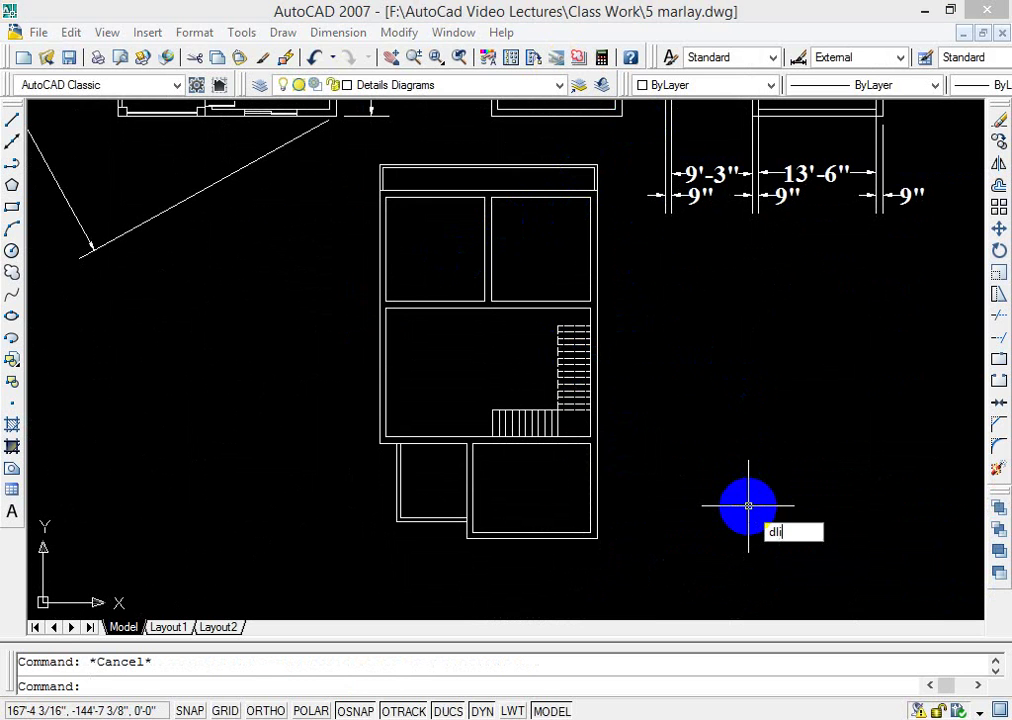
key("Return")
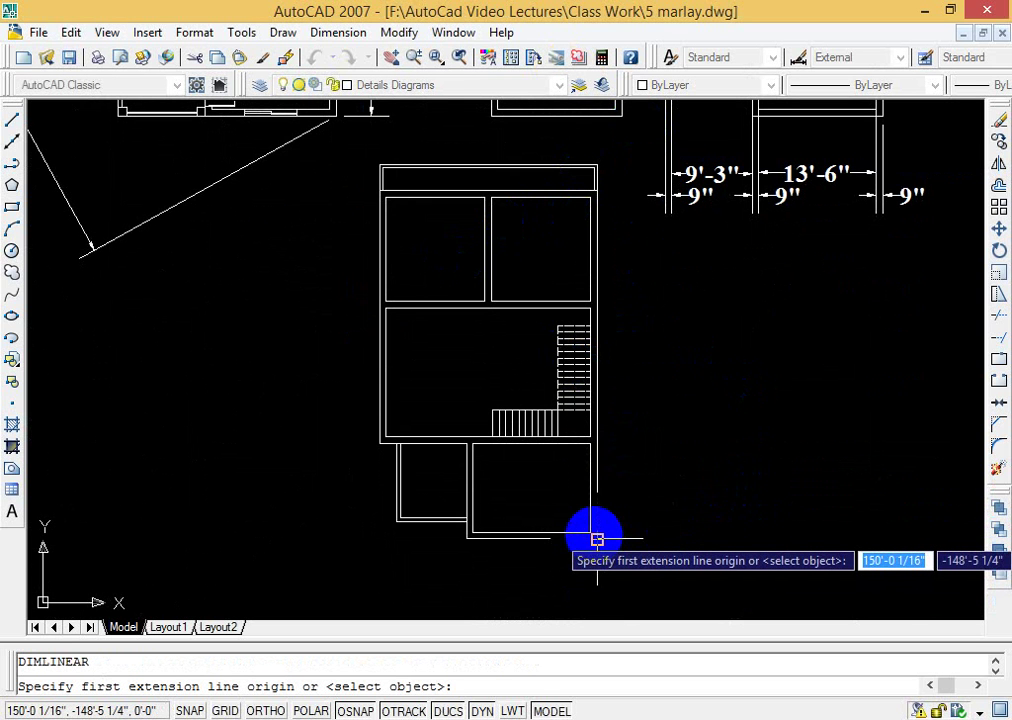
left_click(590, 533)
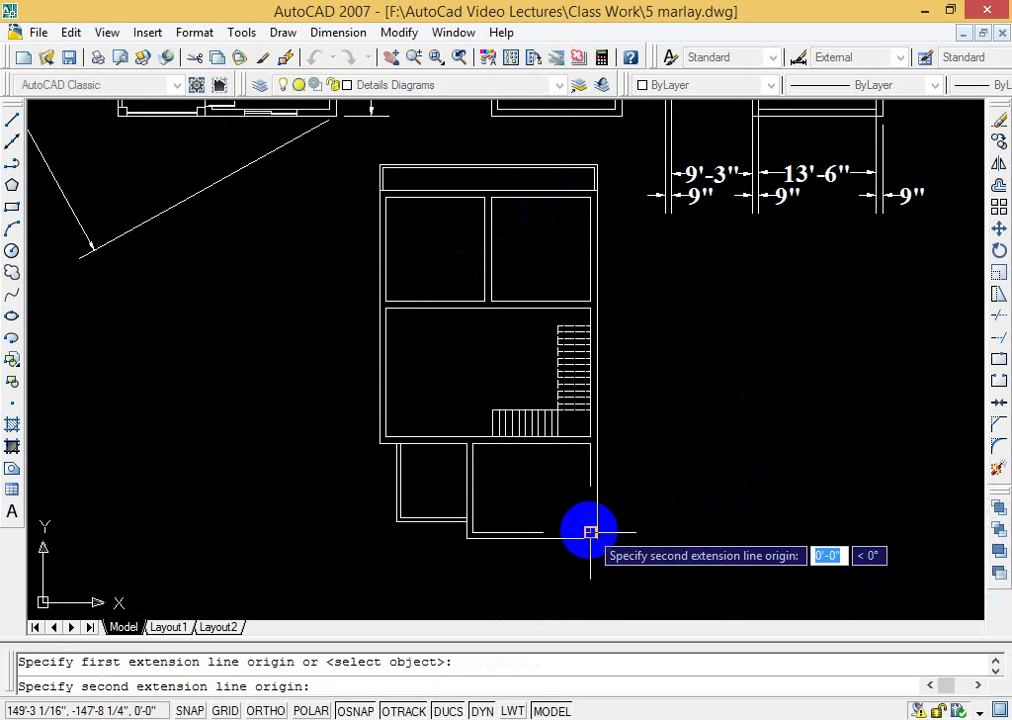
left_click(472, 533)
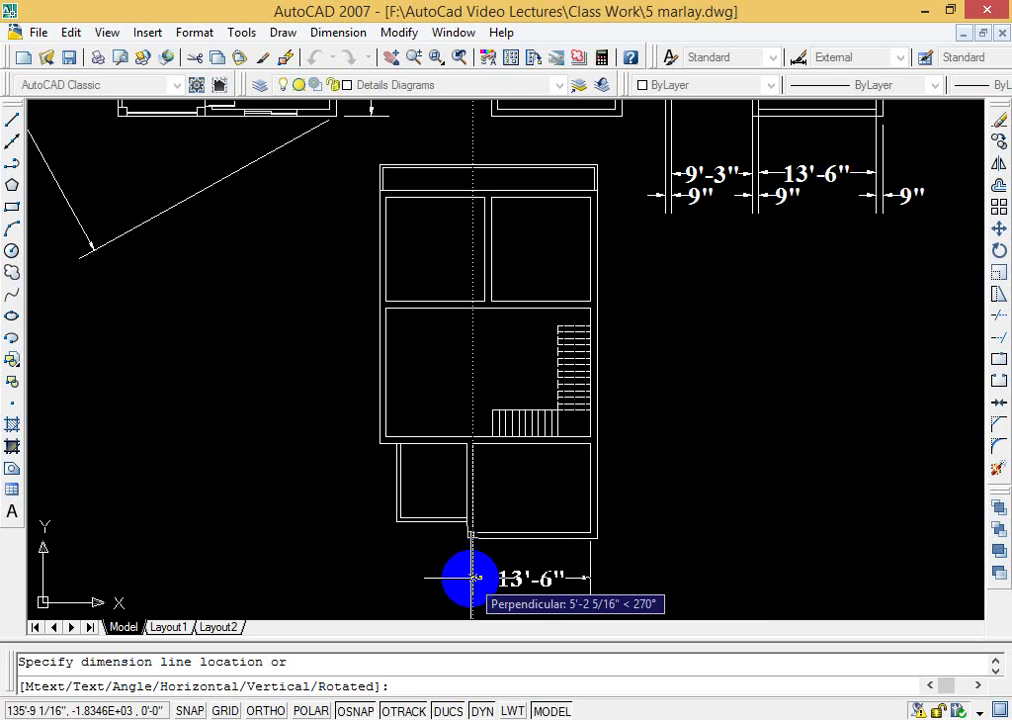
left_click(472, 578)
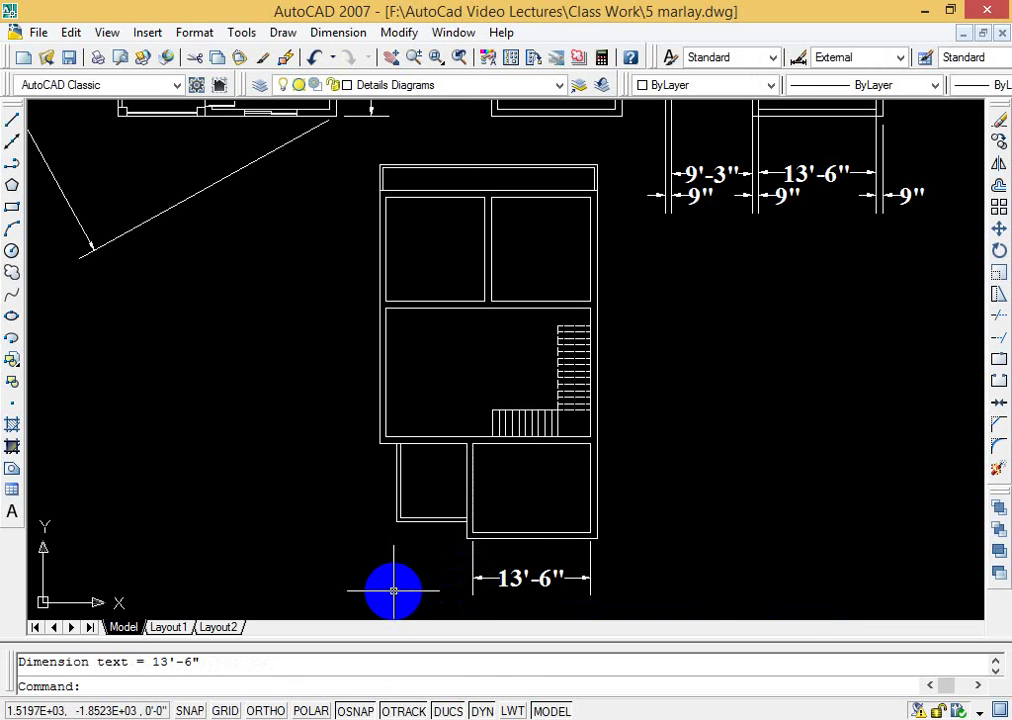
Step: Add stacked baseline dimensions of 14'-3", 22'-3" and 24'-3" beneath the 13'-6" one
type("dba")
key("Return")
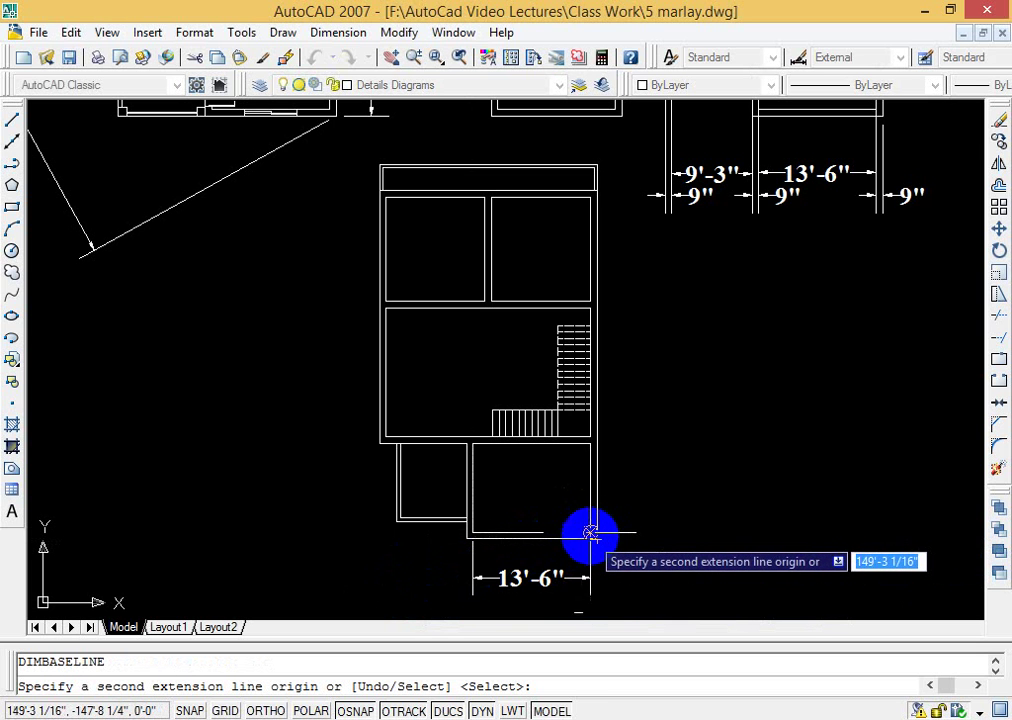
left_click(466, 539)
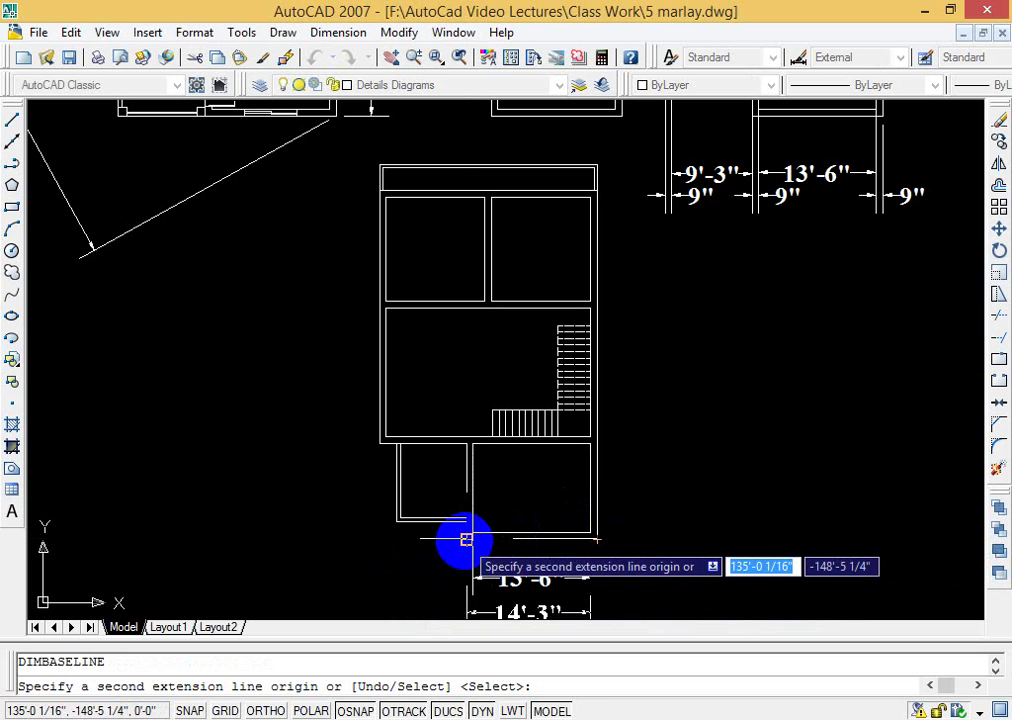
left_click(397, 521)
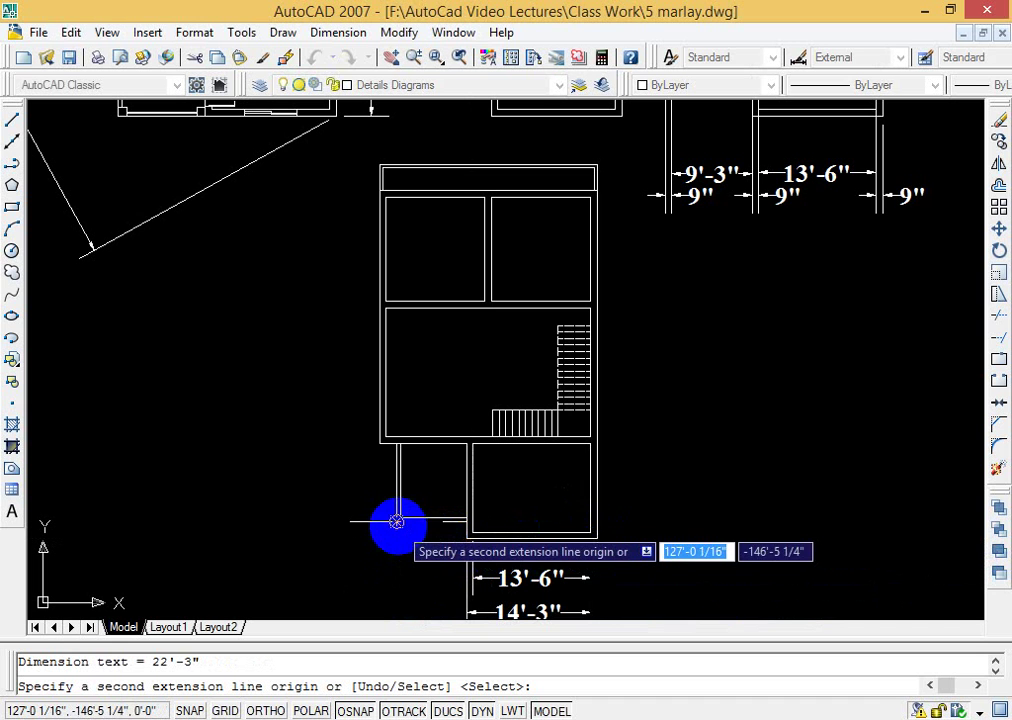
left_click(379, 443)
key("Escape")
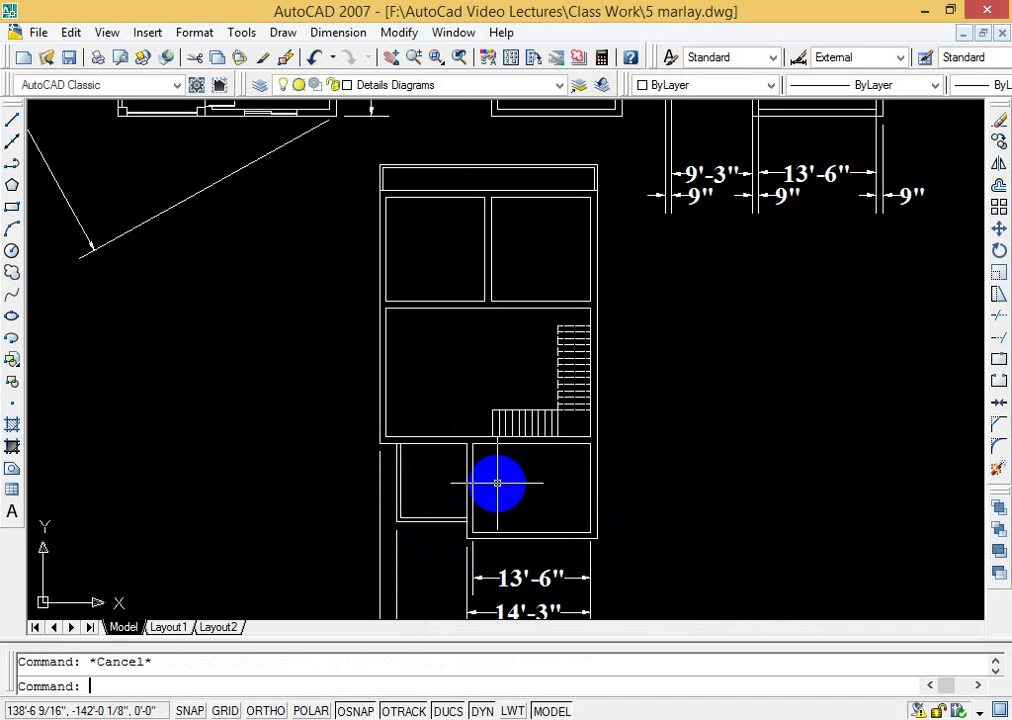
Step: Pan the drawing upward to bring all four stacked width dimensions into view
type("p")
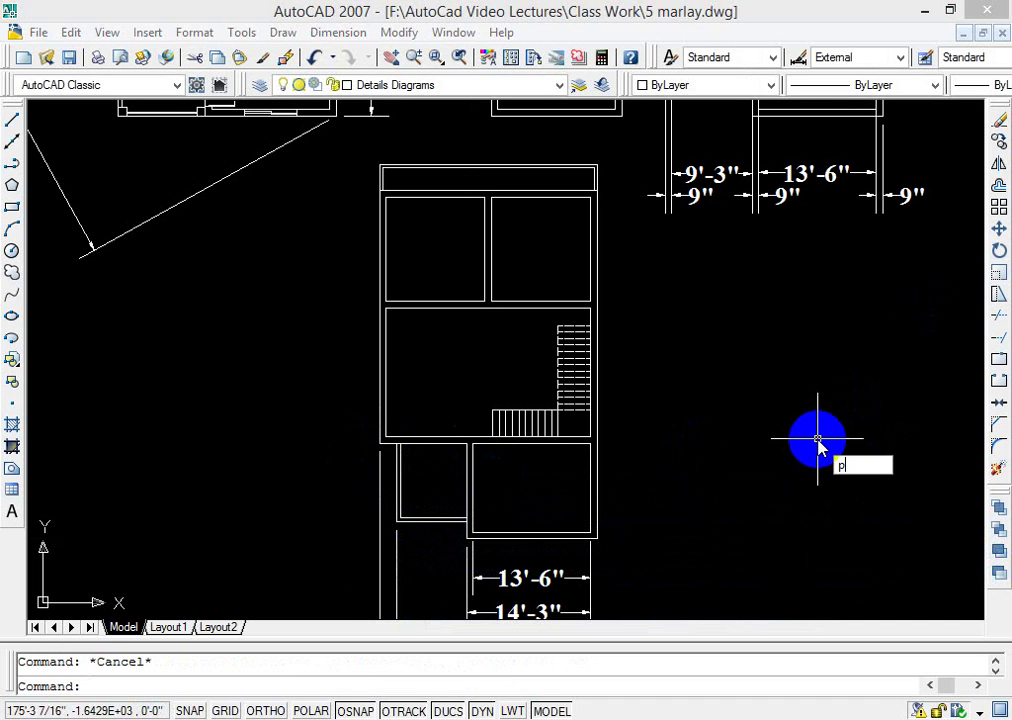
key("Return")
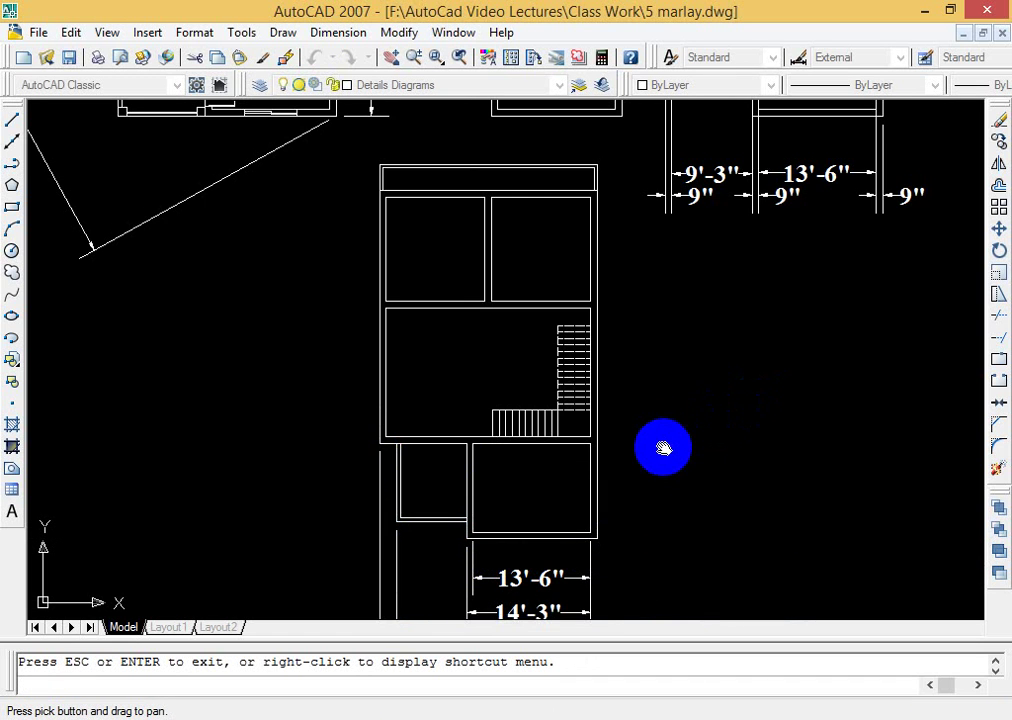
left_click_drag(662, 450, 673, 250)
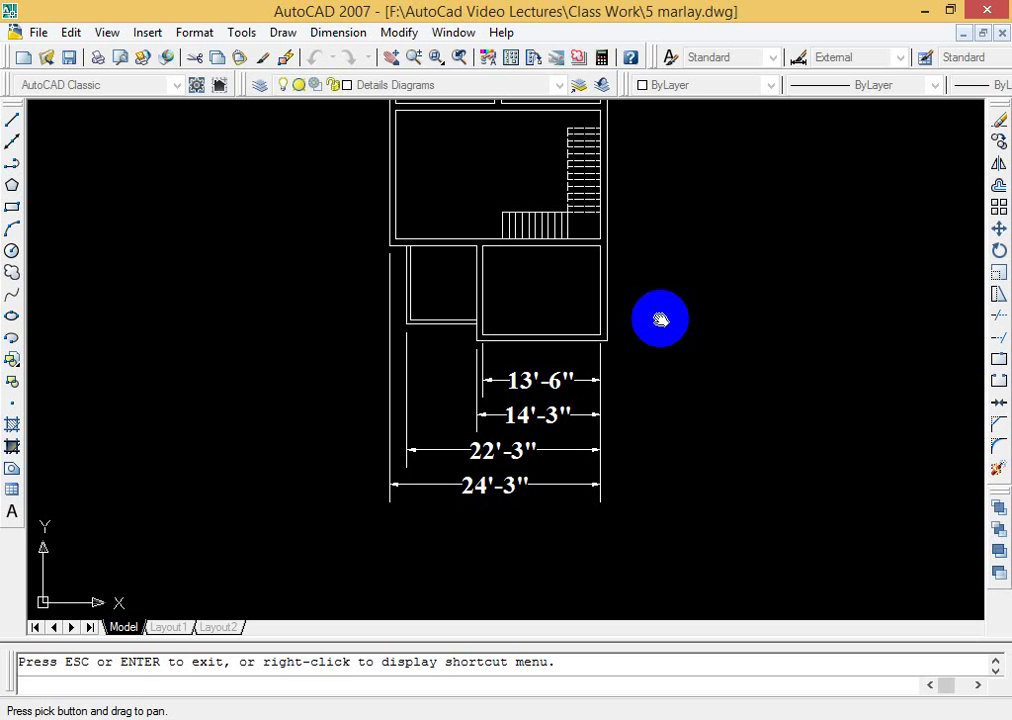
Step: Add a vertical 10'-3" dimension along the lower rooms' right wall, placed right of the plan
type("d")
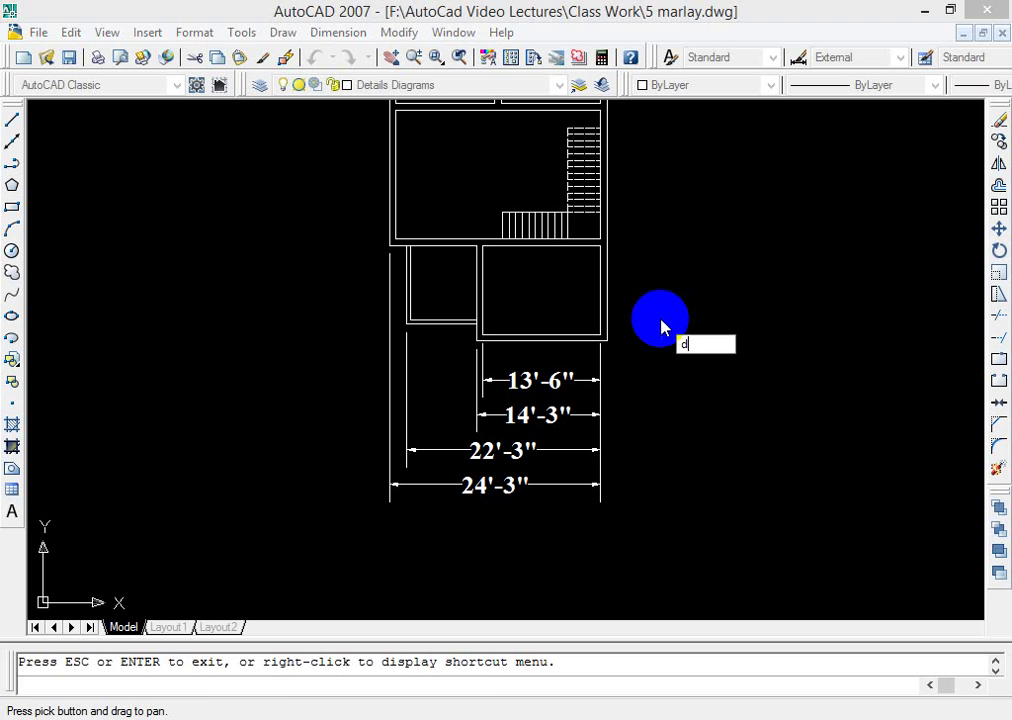
key("Escape")
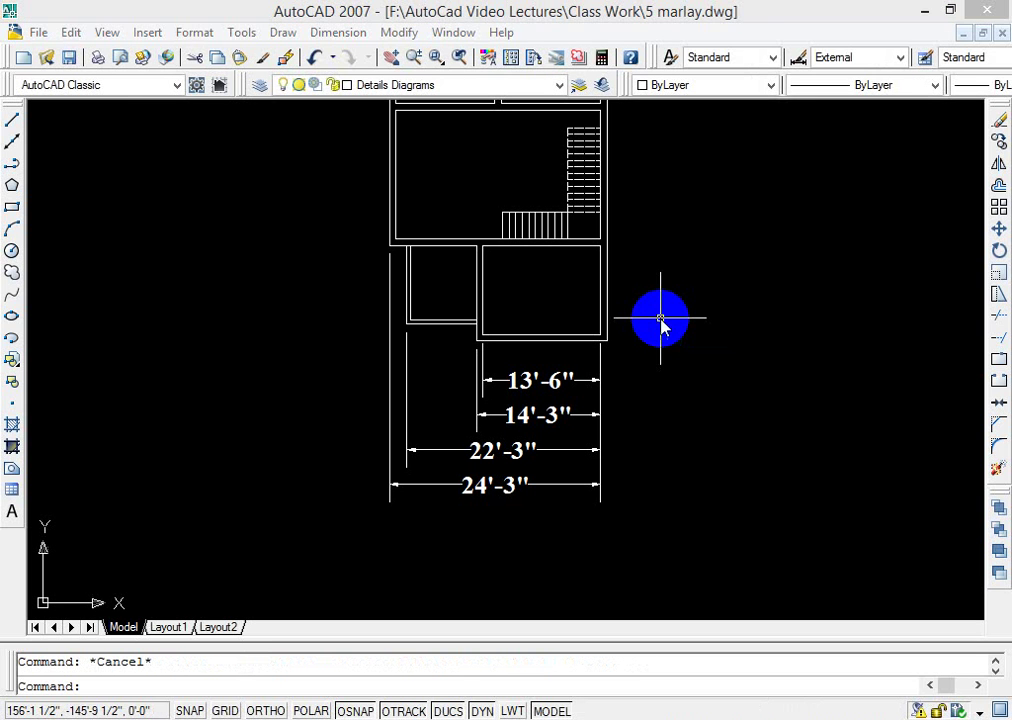
type("dli")
key("Return")
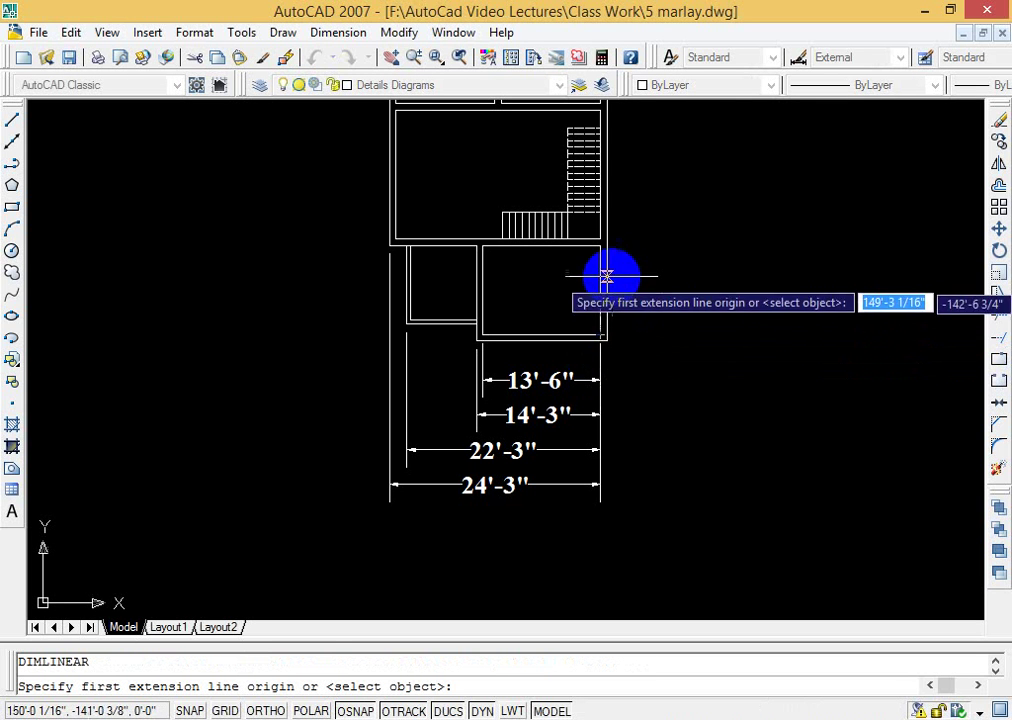
left_click(599, 244)
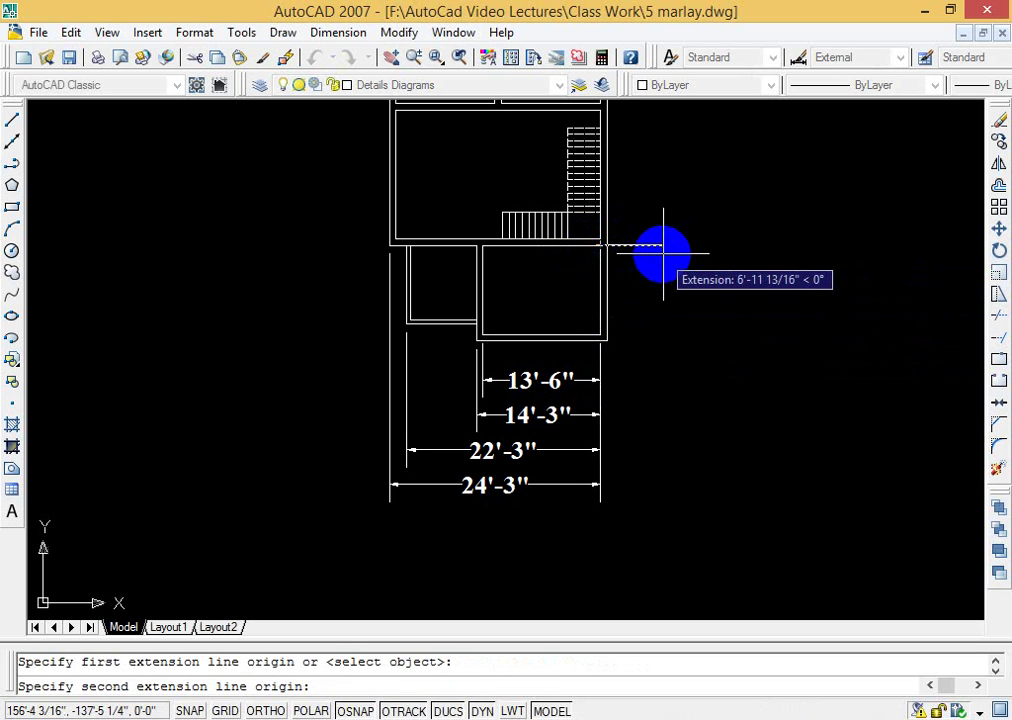
key("Escape")
type("d")
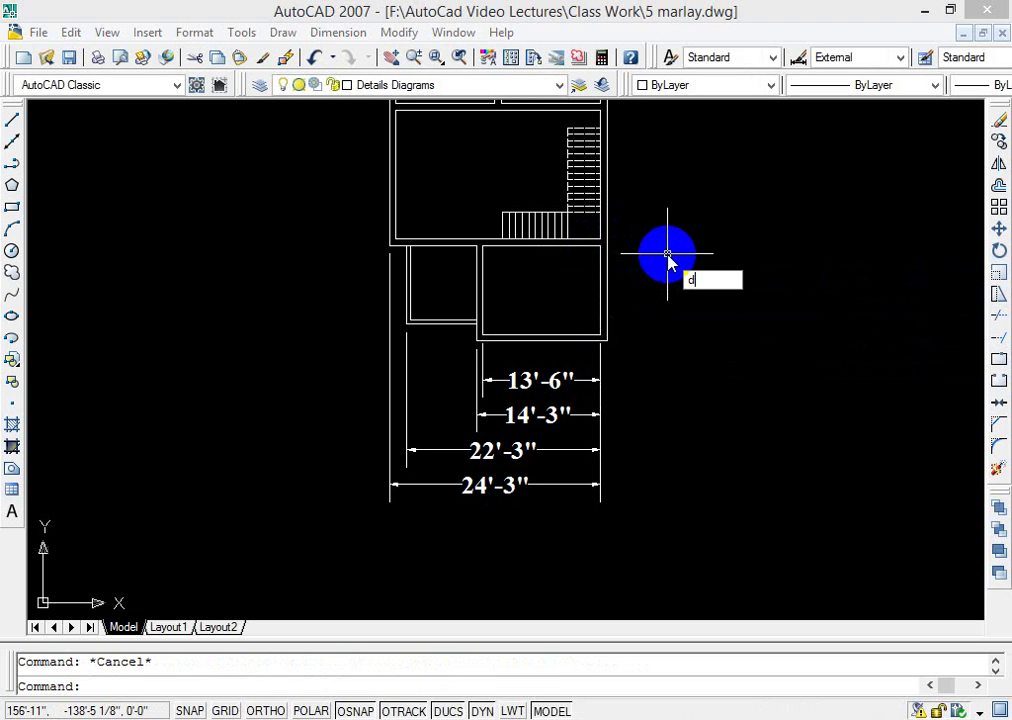
type("li")
key("Return")
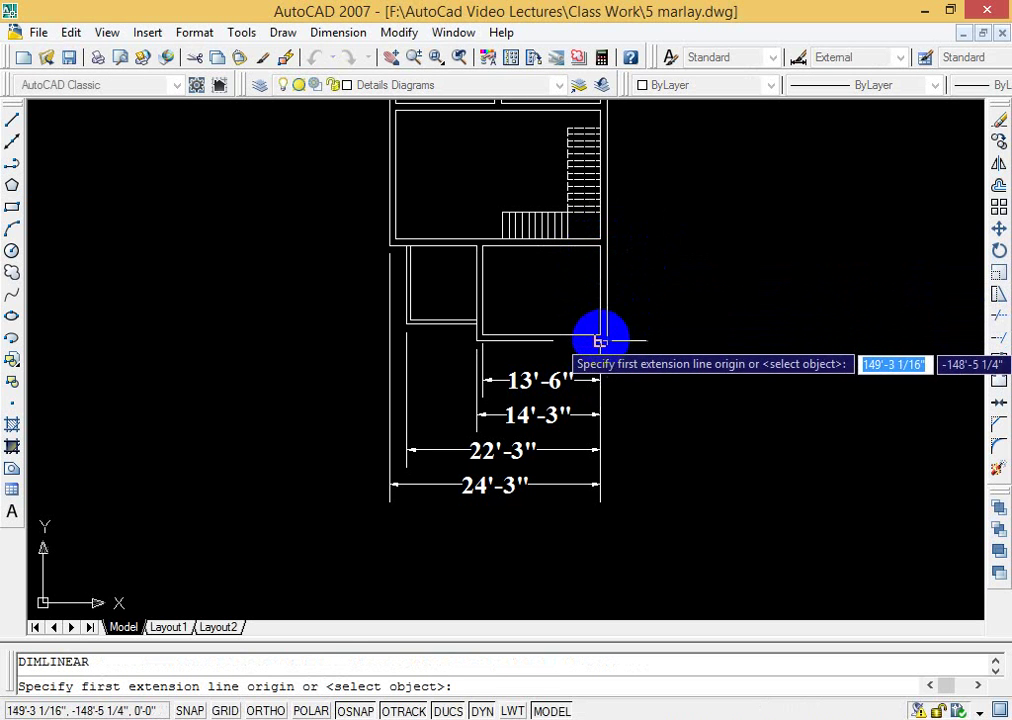
left_click(598, 335)
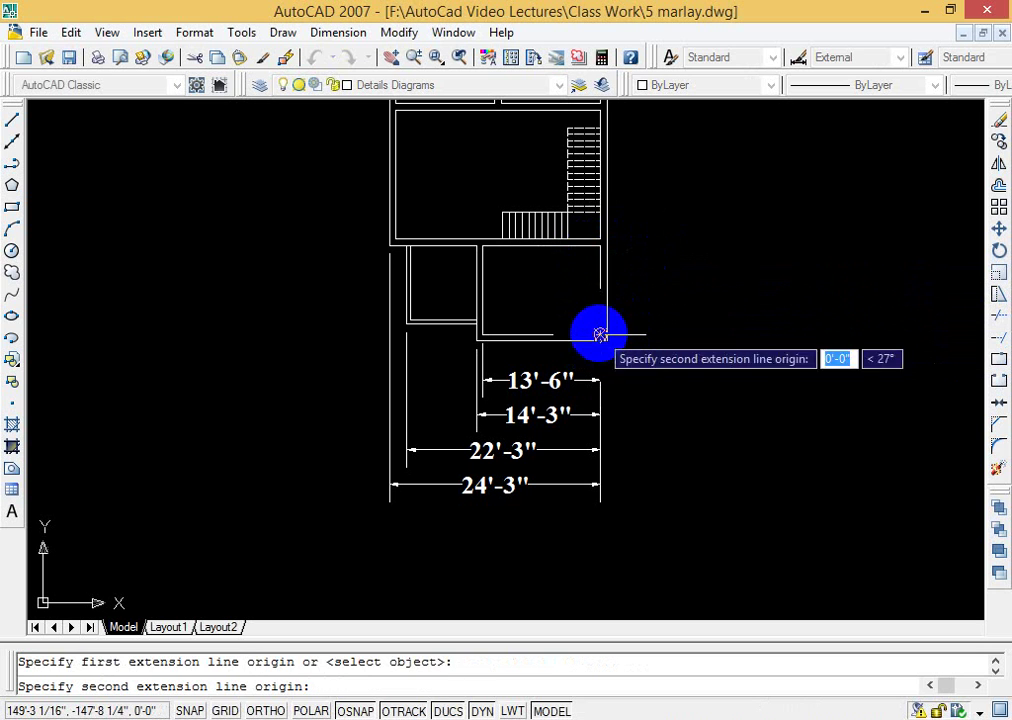
left_click(600, 245)
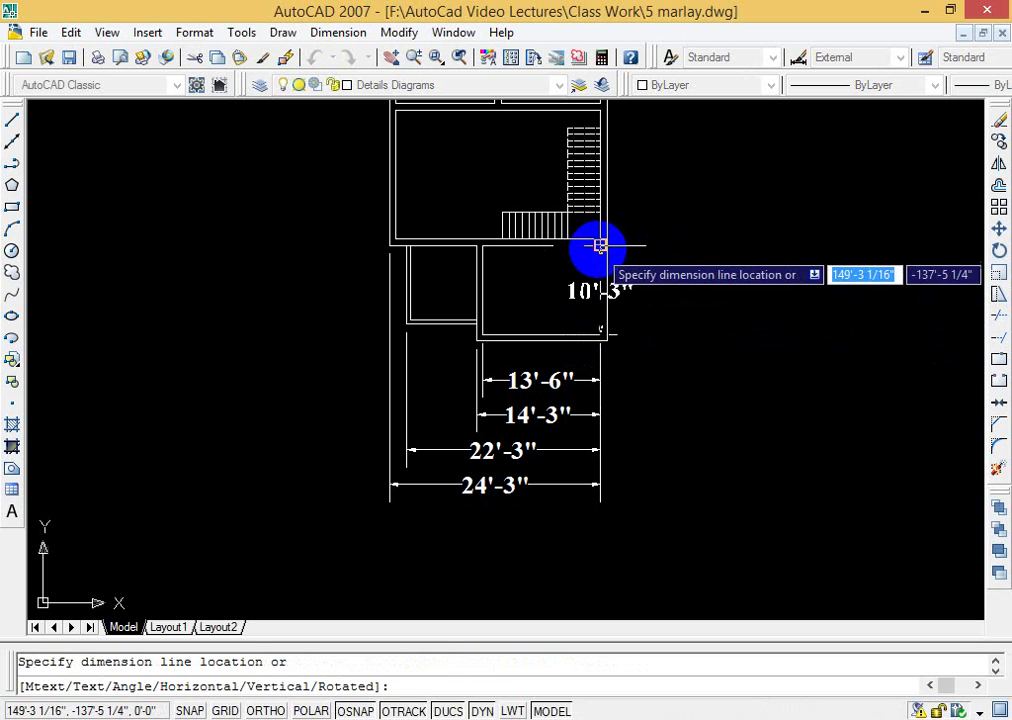
left_click(668, 260)
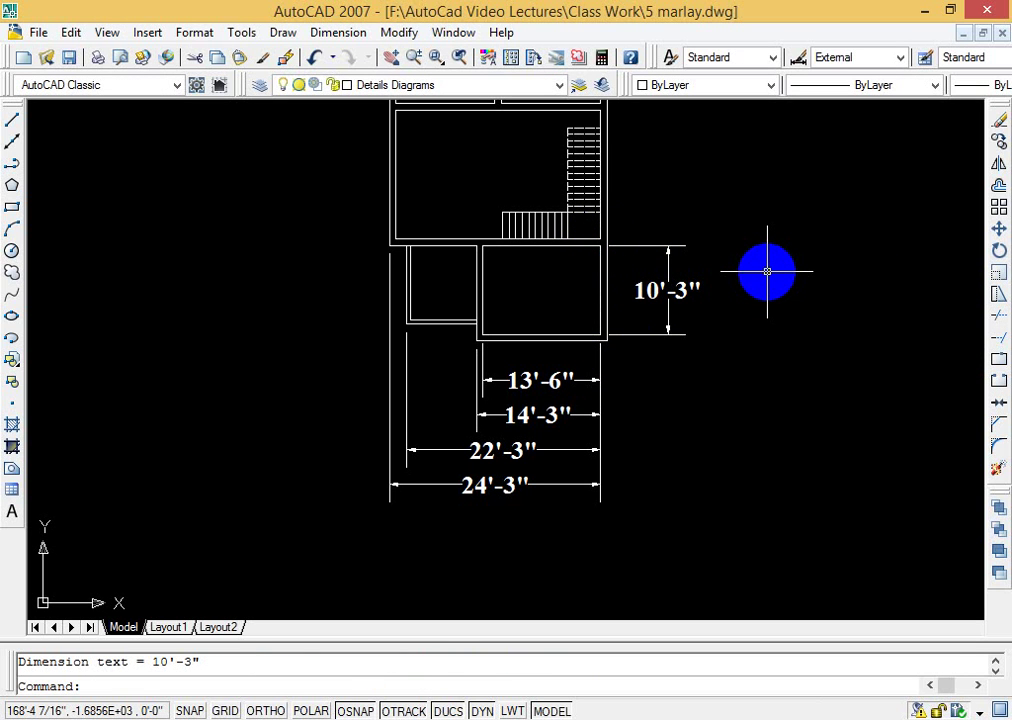
Step: Continue the vertical chain upward with 9", 14'-9" and 9" dimensions along the right wall
type("dco")
key("Return")
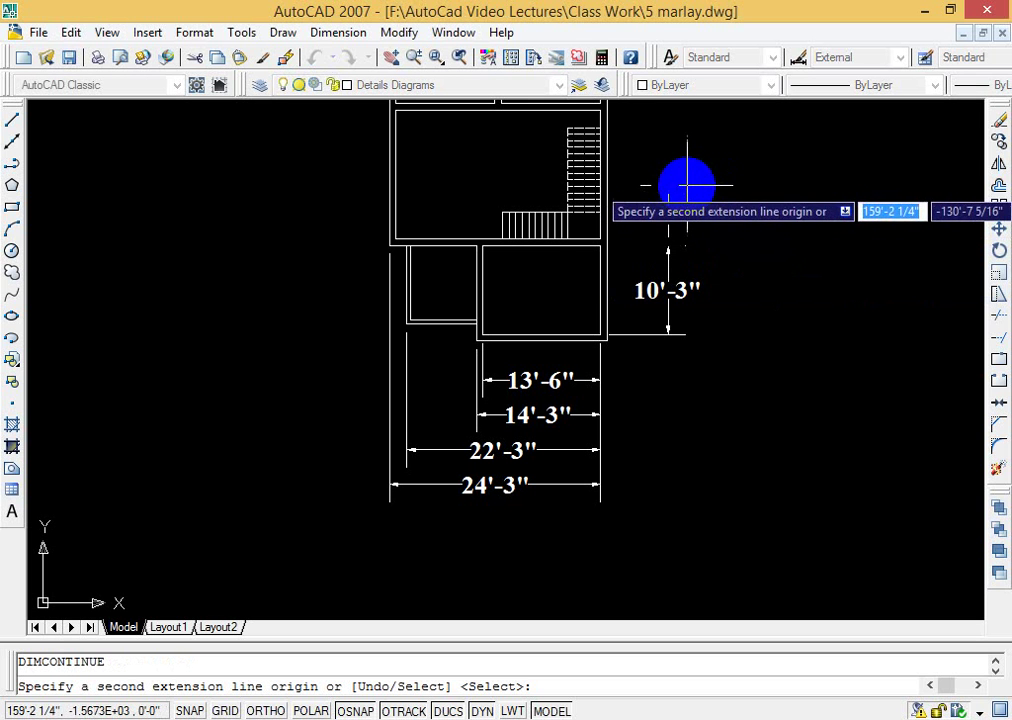
left_click(600, 240)
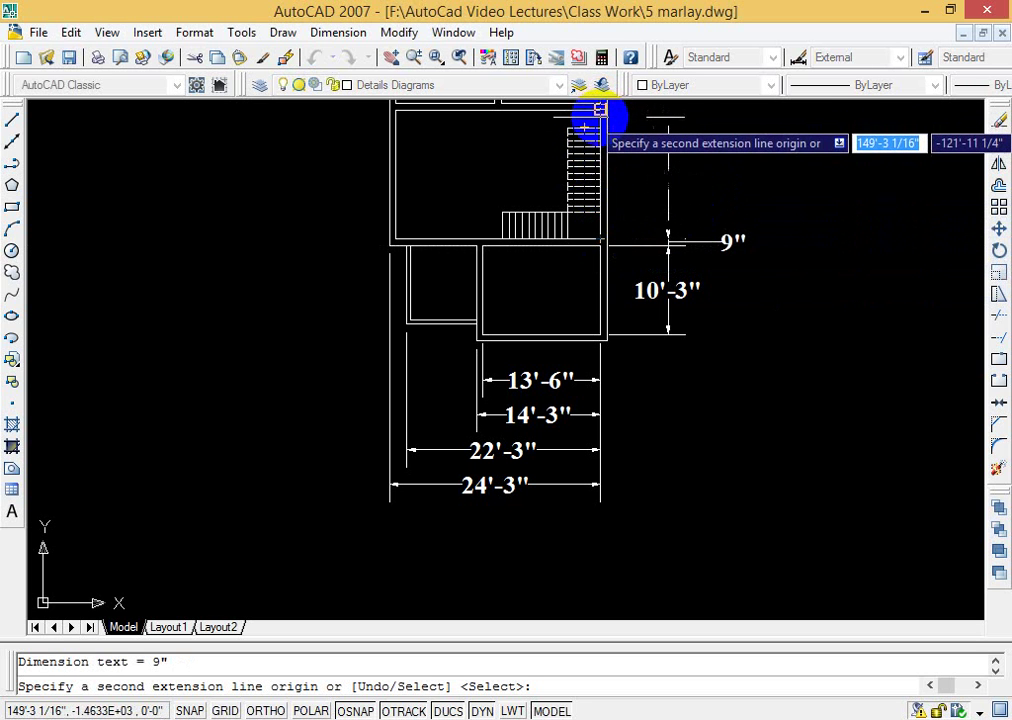
left_click(600, 107)
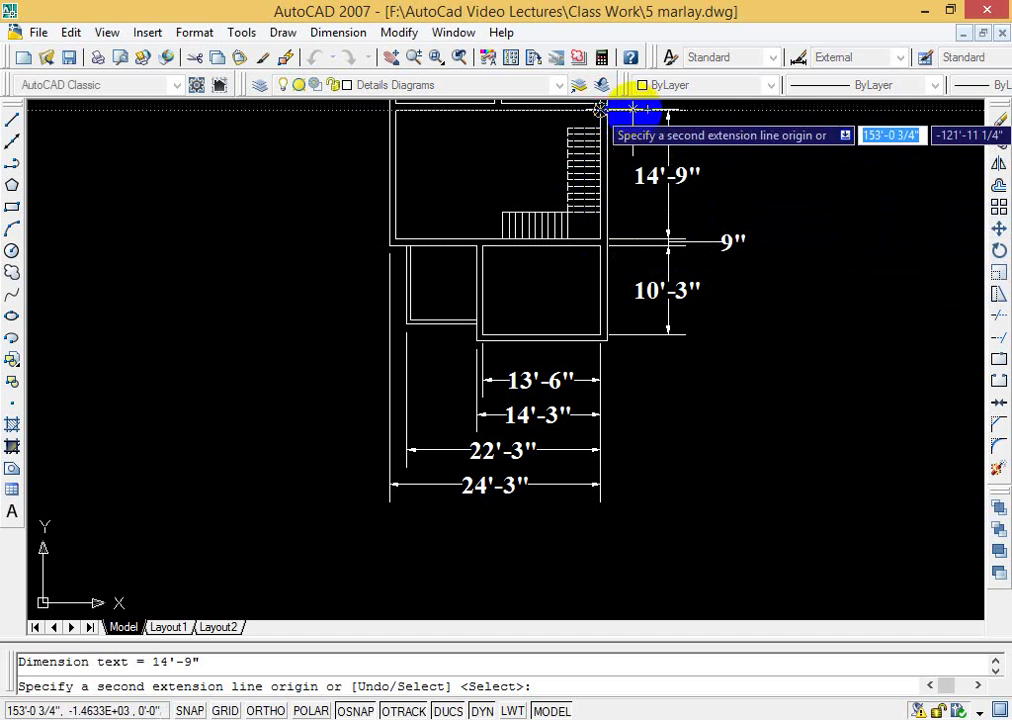
left_click(601, 98)
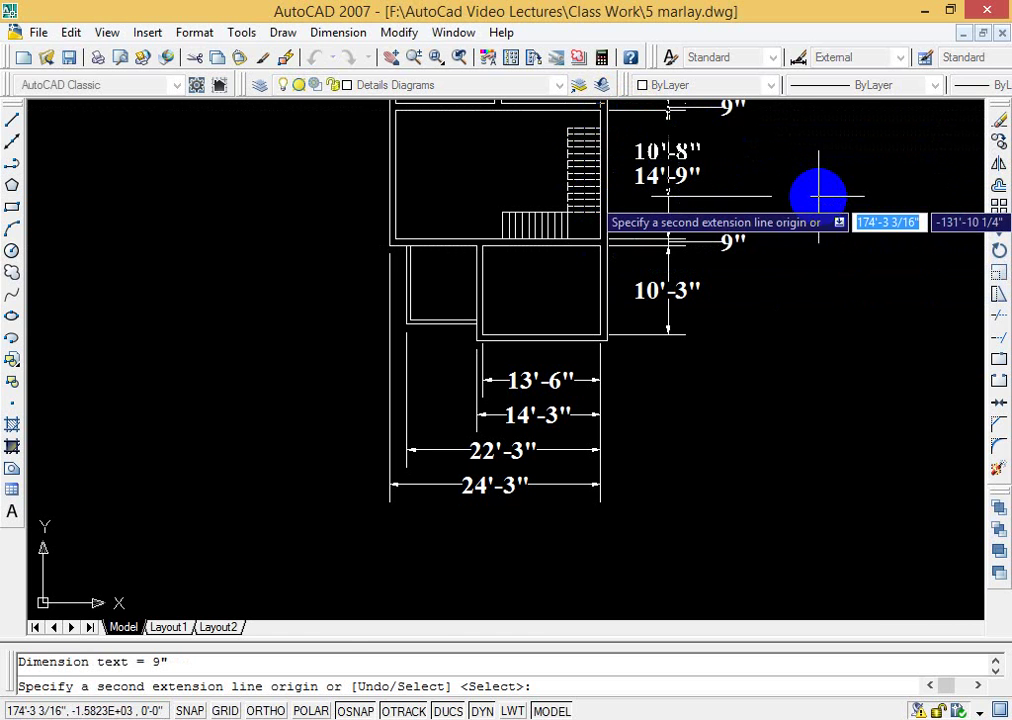
key("Escape")
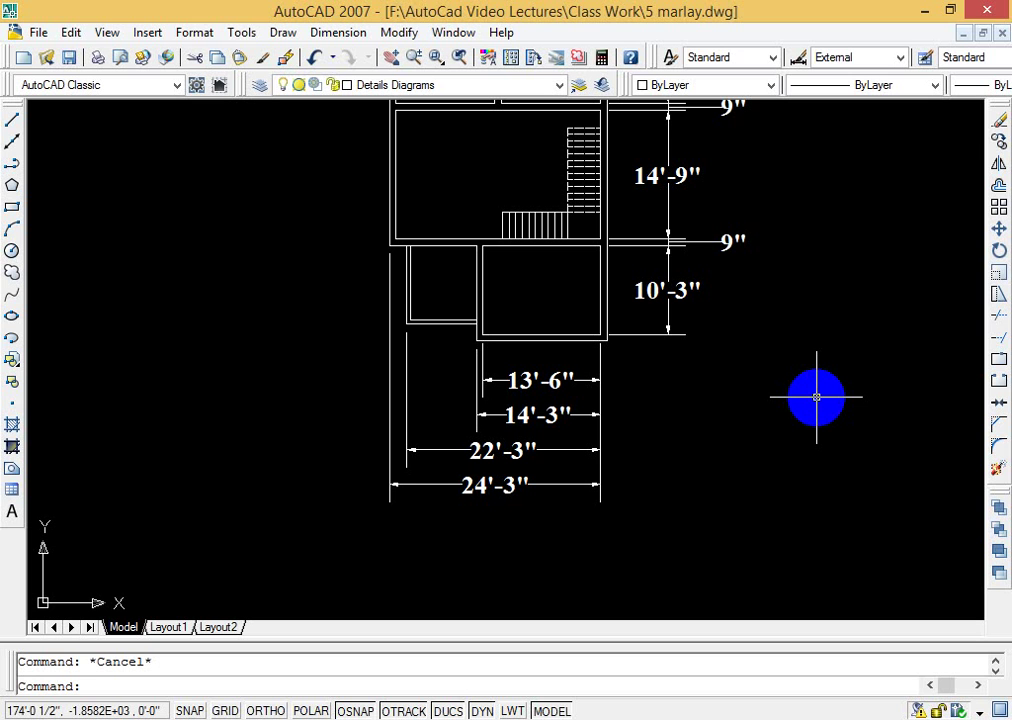
Step: Pan the drawing down to show the top of the dimension chain and the upper plan
type("p")
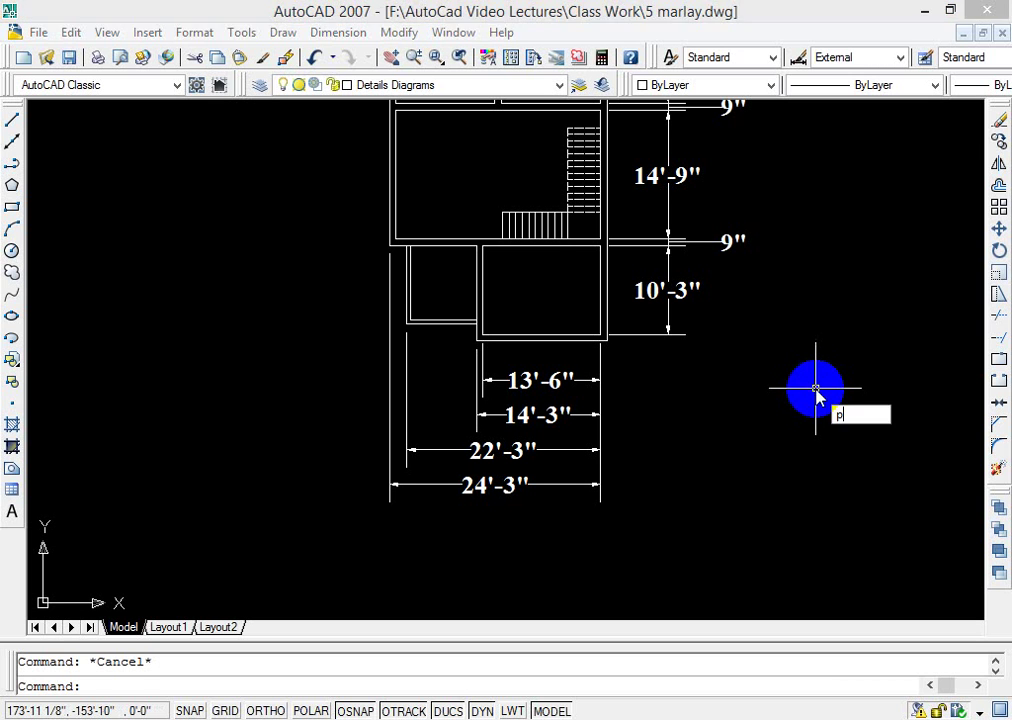
key("Return")
left_click_drag(813, 344, 806, 413)
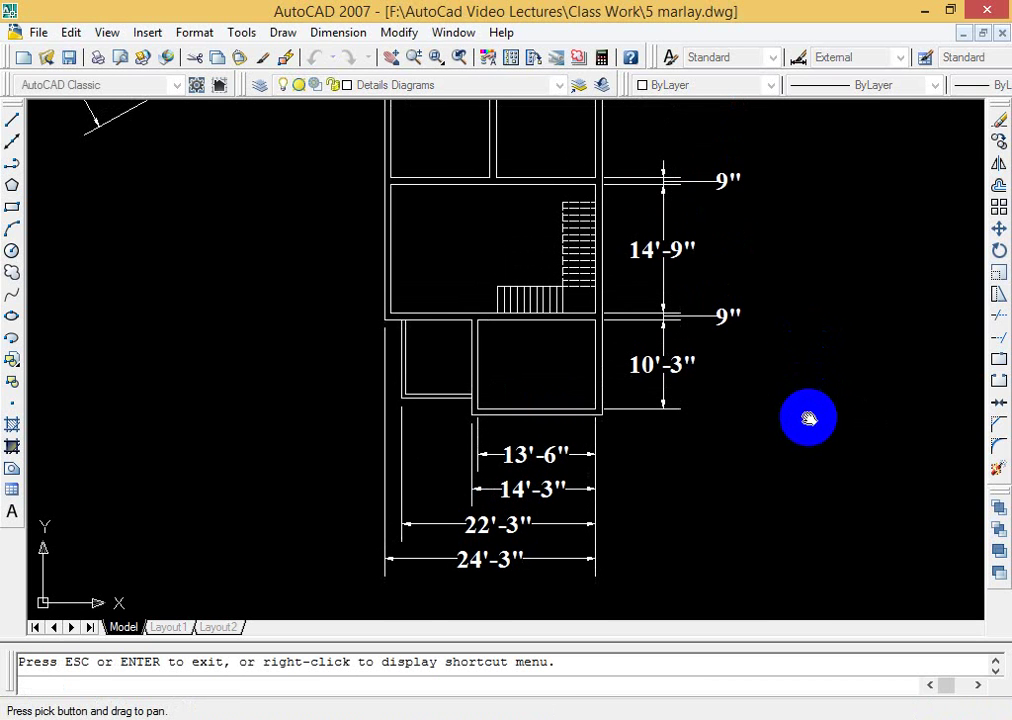
mouse_move(829, 169)
left_mouse_down()
mouse_move(823, 309)
mouse_move(827, 234)
left_mouse_up()
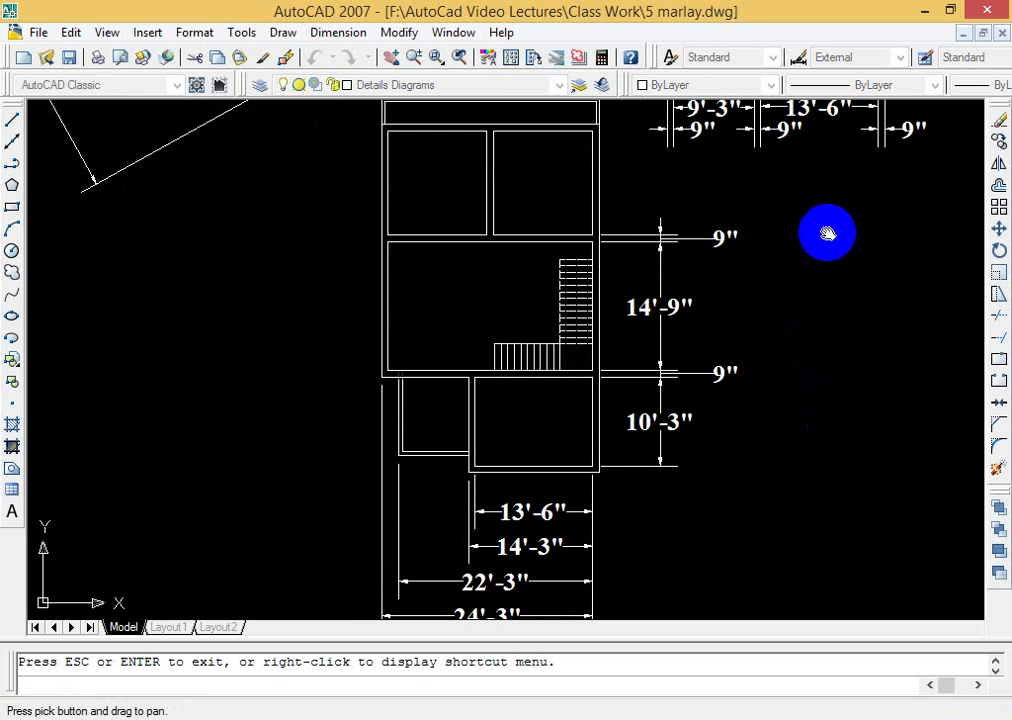